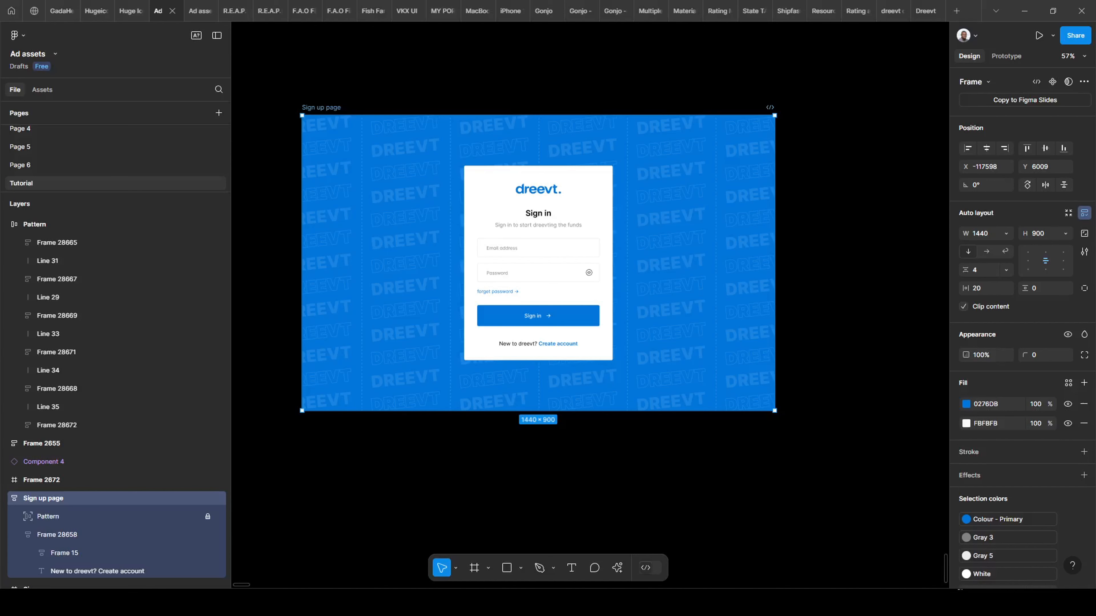
# Narrow the Sign up page frame twice to watch the card re-centre, undoing each back to 1440 wide.
pyautogui.moveTo(744, 190); pyautogui.dragTo(705, 209)
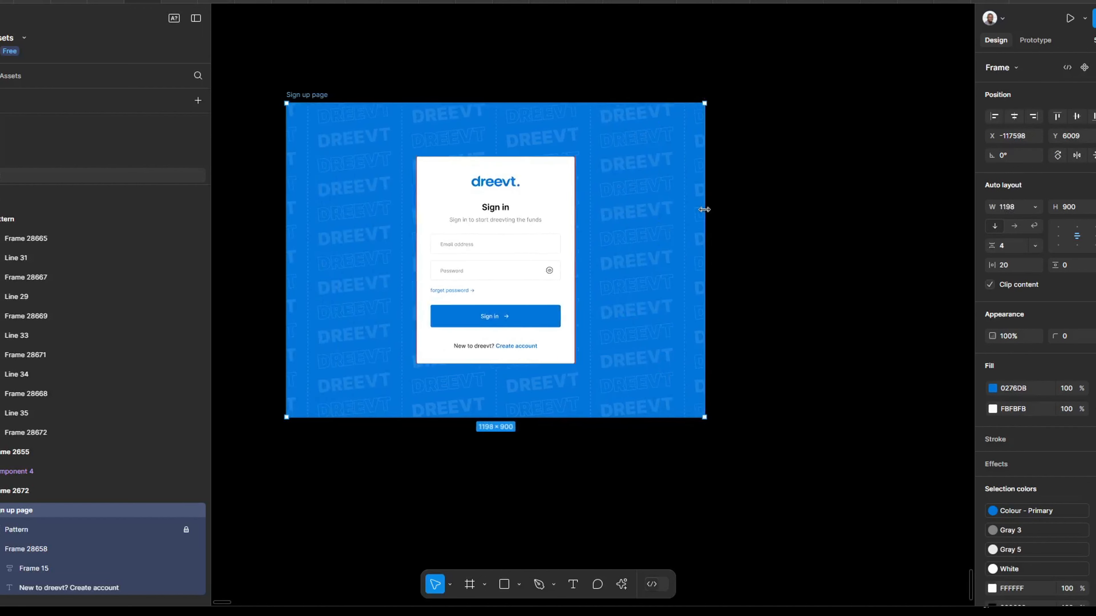
pyautogui.hotkey('ctrl', 'z')
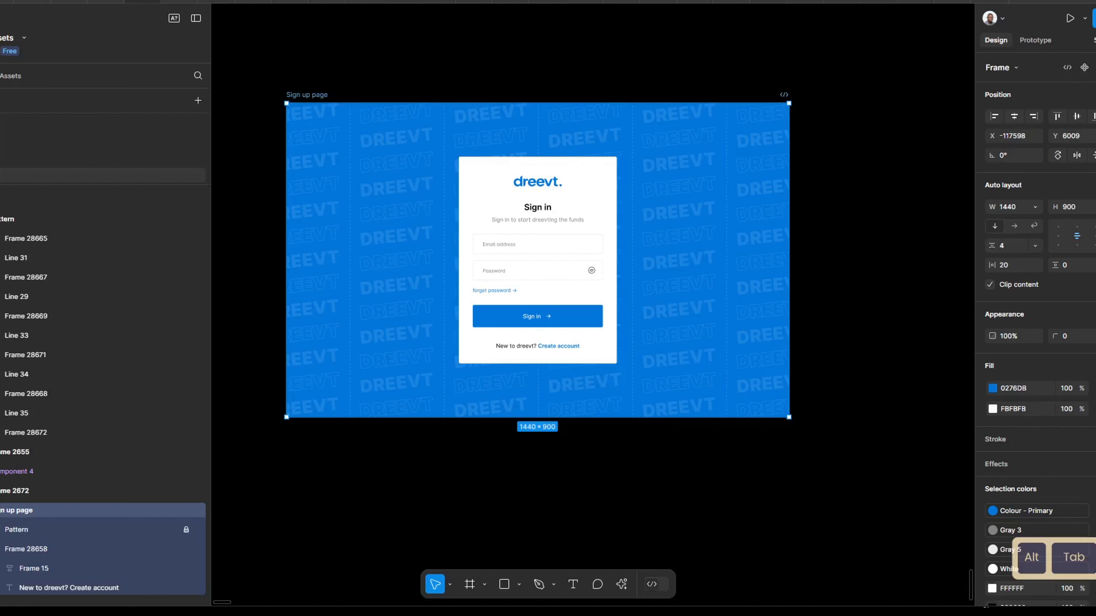
pyautogui.moveTo(789, 203); pyautogui.dragTo(751, 218)
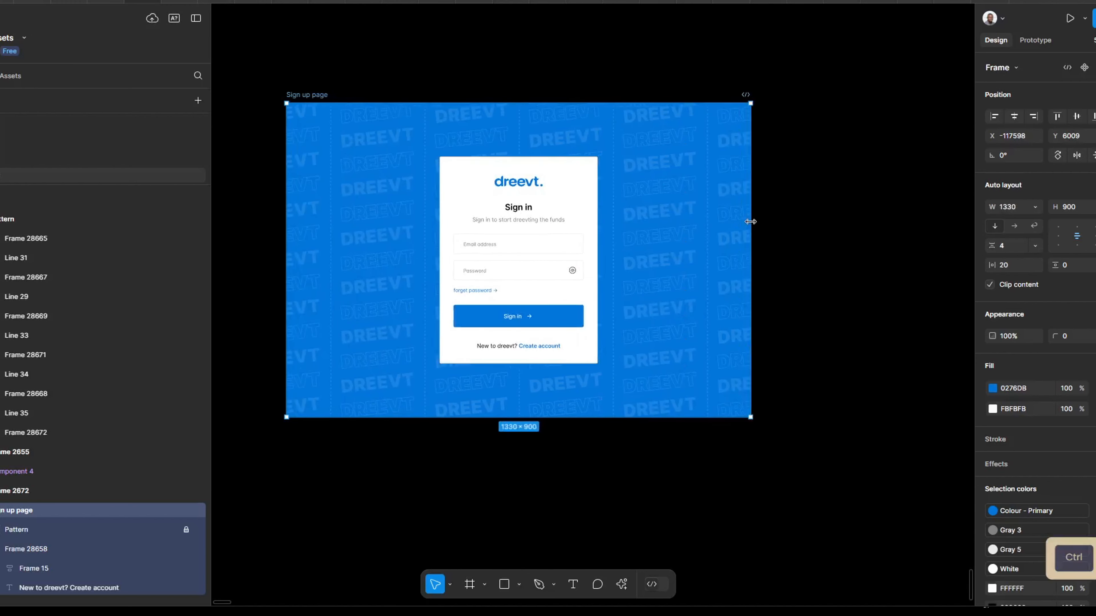
pyautogui.hotkey('ctrl', 'z')
pyautogui.hotkey('alt', 'shift')
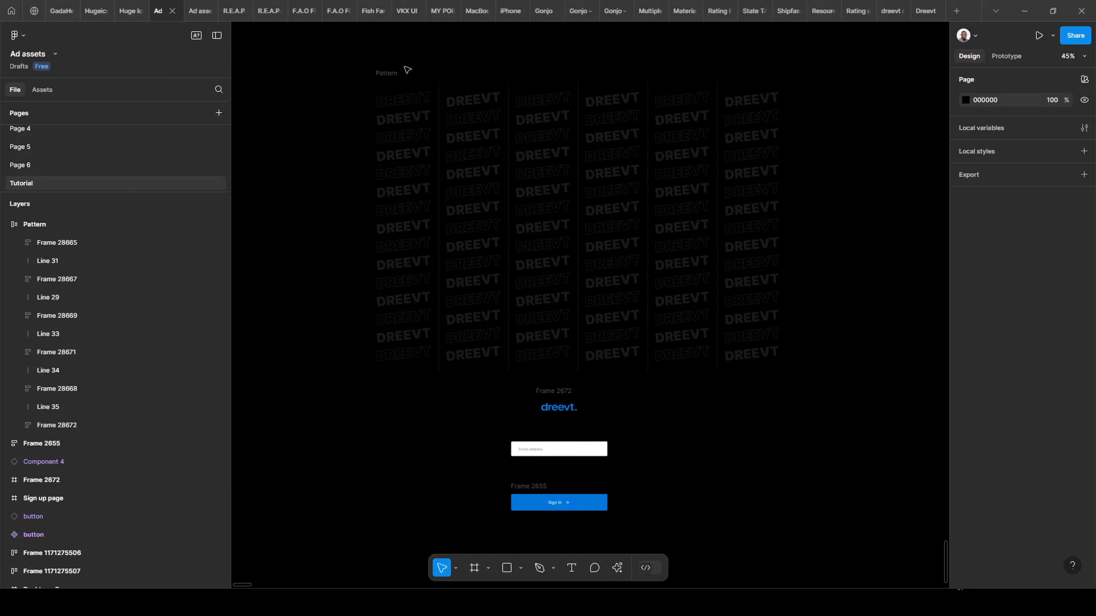
pyautogui.scroll(-1, 716, 333)
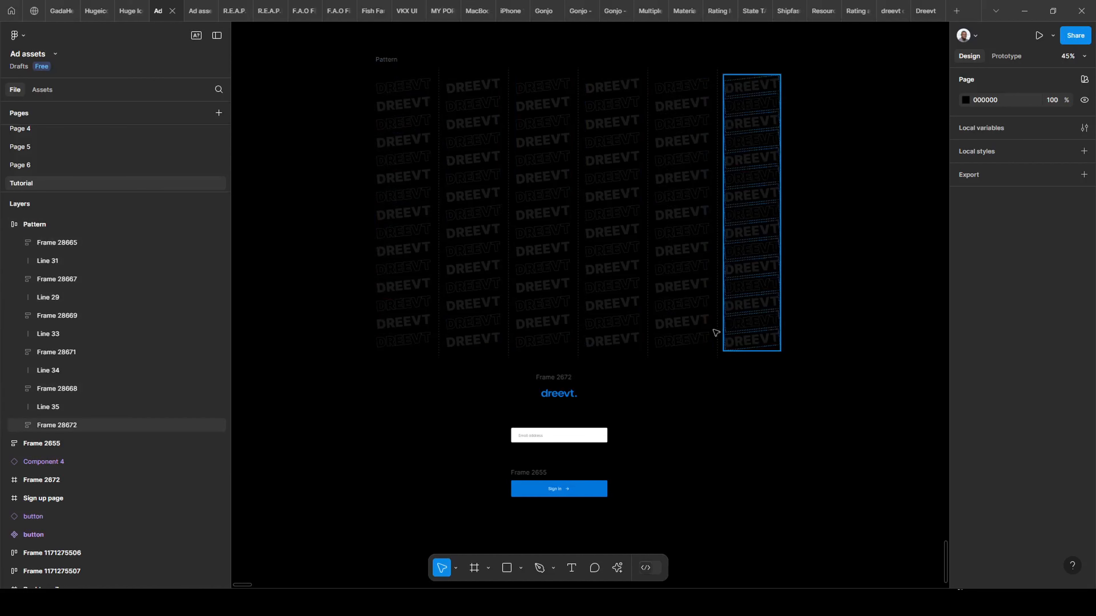
pyautogui.scroll(-2, 781, 311)
pyautogui.scroll(-2, 651, 338)
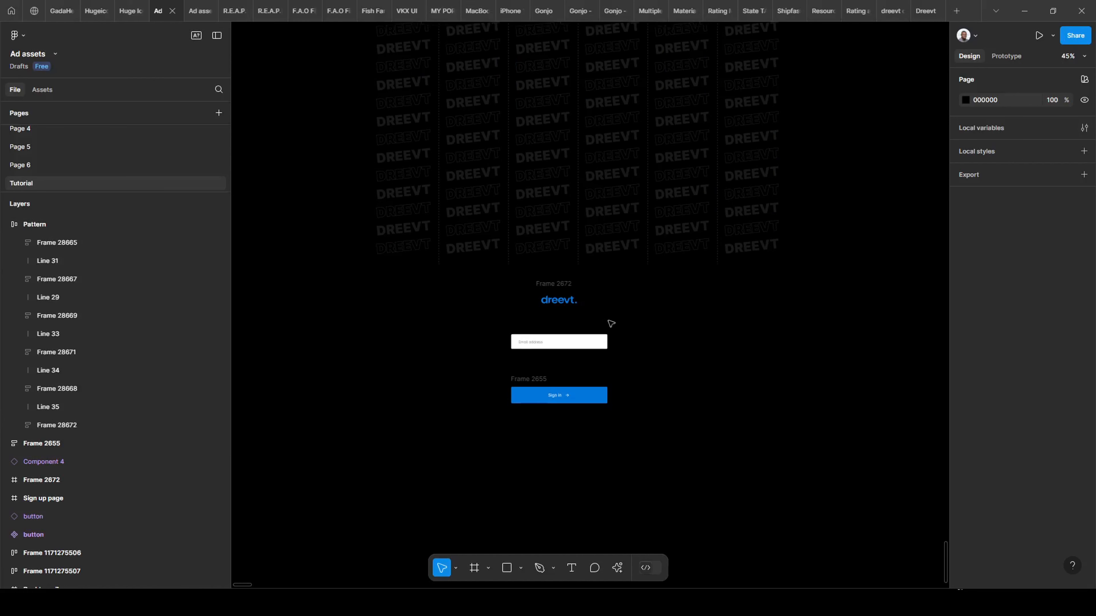
pyautogui.click(546, 292)
pyautogui.scroll(-1, 531, 315)
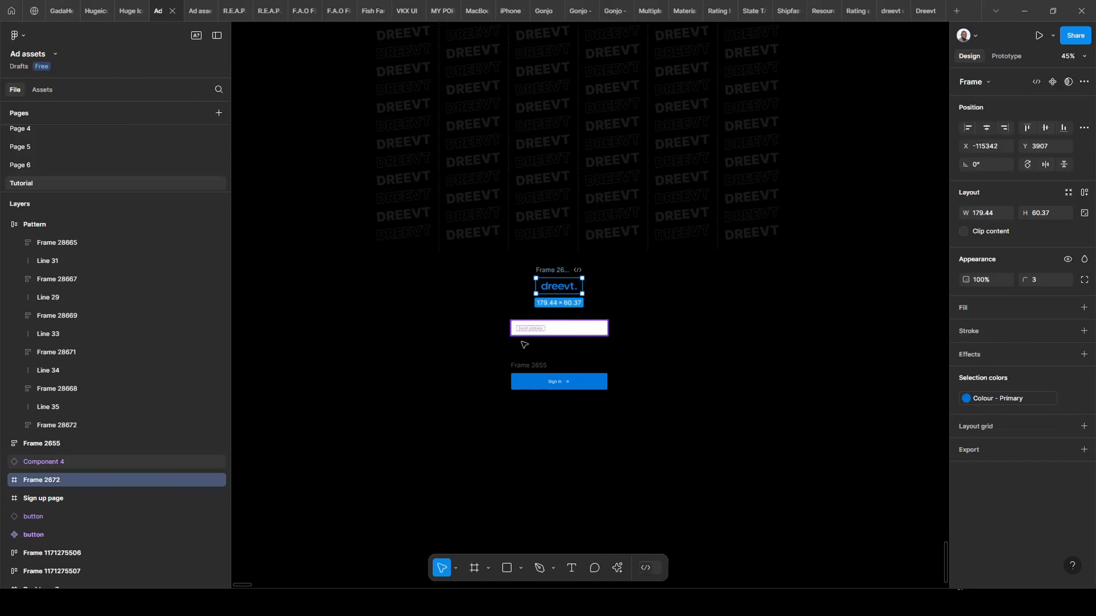
pyautogui.click(524, 344)
pyautogui.click(524, 386)
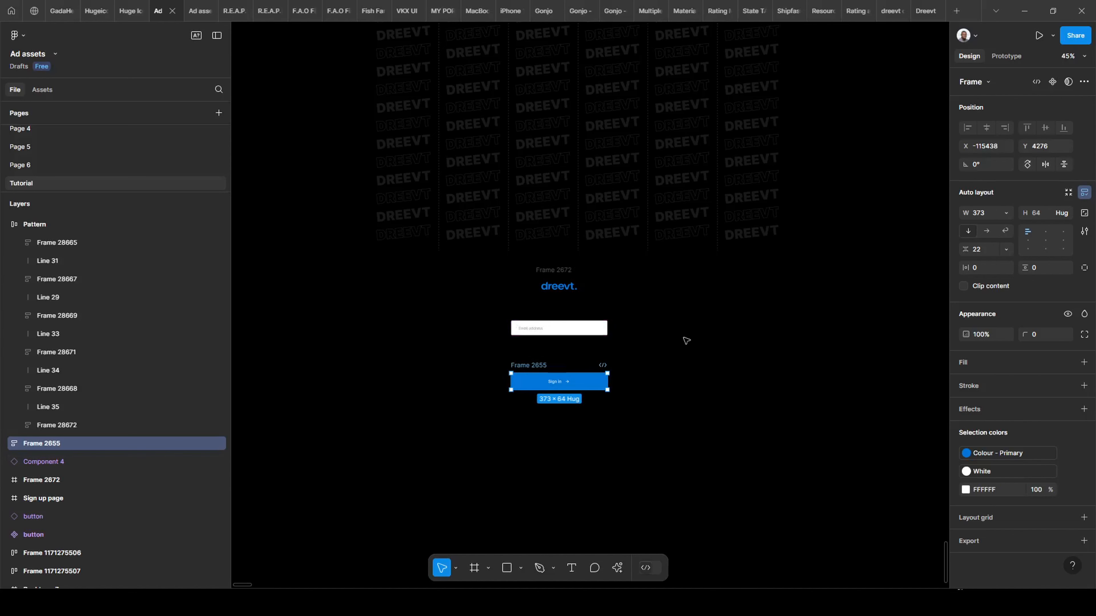
pyautogui.hscroll(3, 647, 354)
pyautogui.scroll(-3, 539, 302)
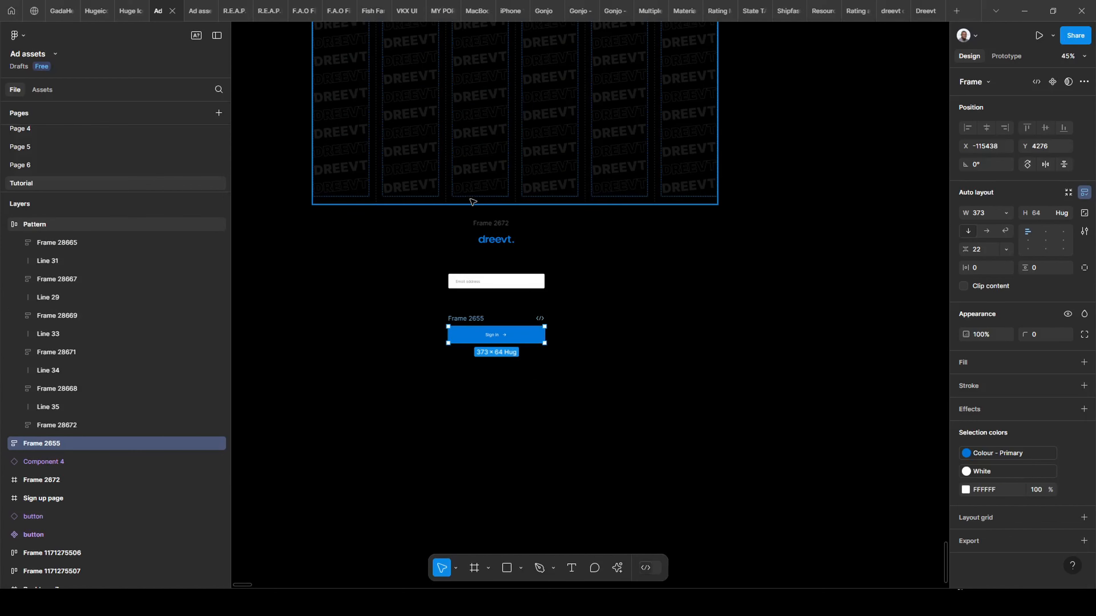
pyautogui.scroll(-1, 472, 202)
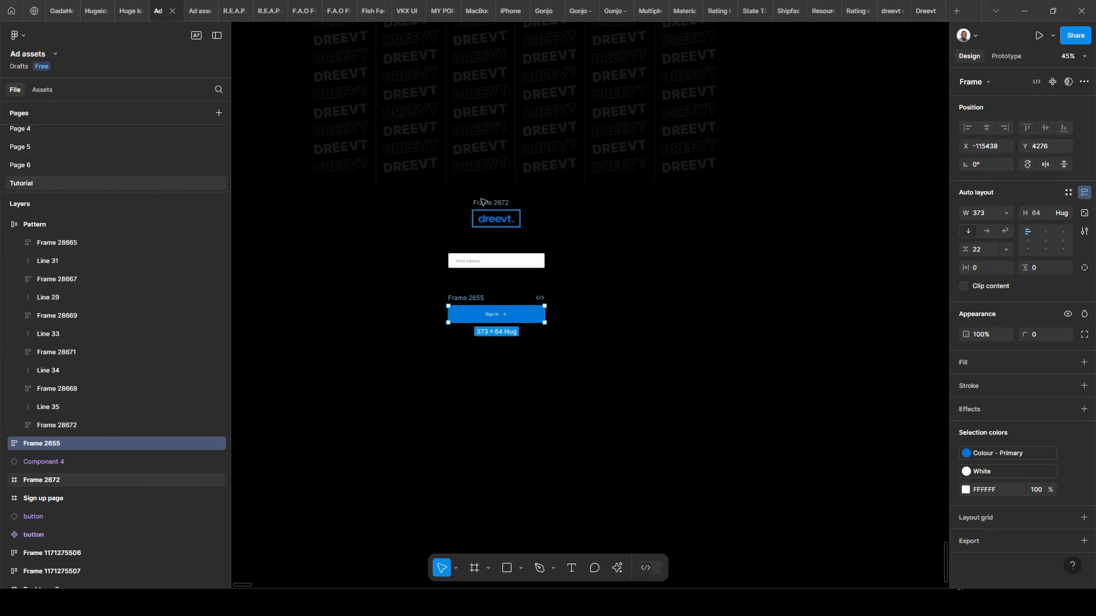
pyautogui.scroll(-3, 482, 232)
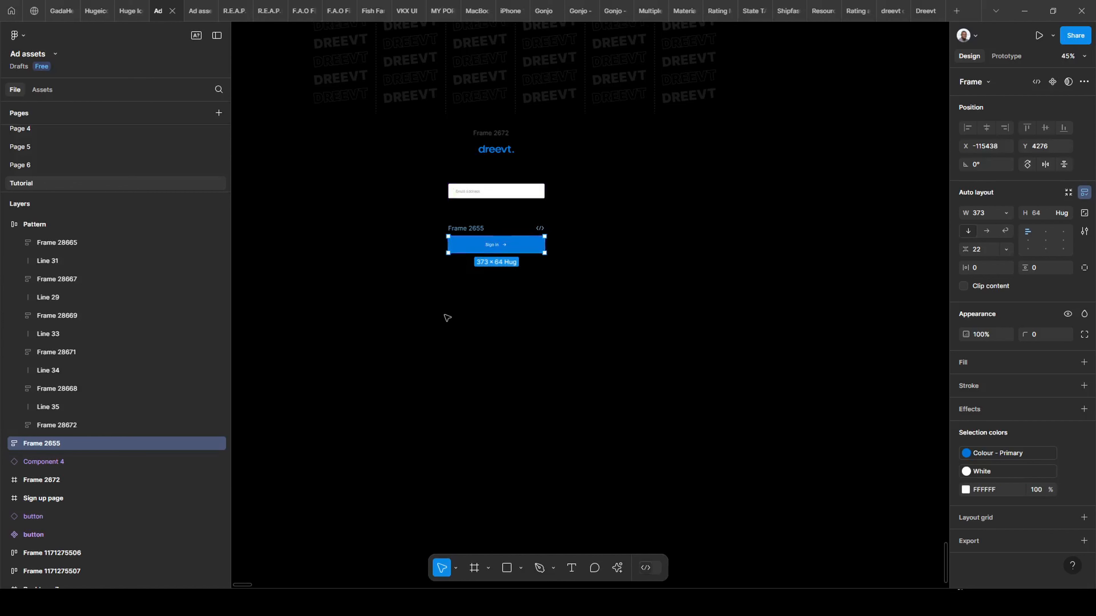
pyautogui.click(456, 308)
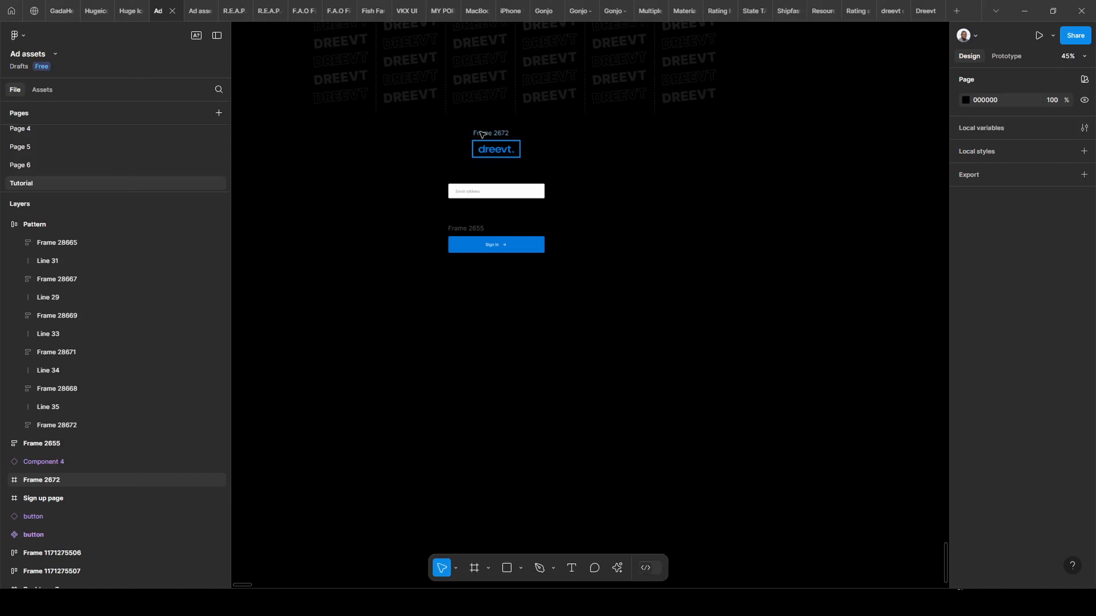
# Paste a 1920 × 1080 screenshot of the workspace onto the Tutorial page as image 1.
pyautogui.click(599, 174)
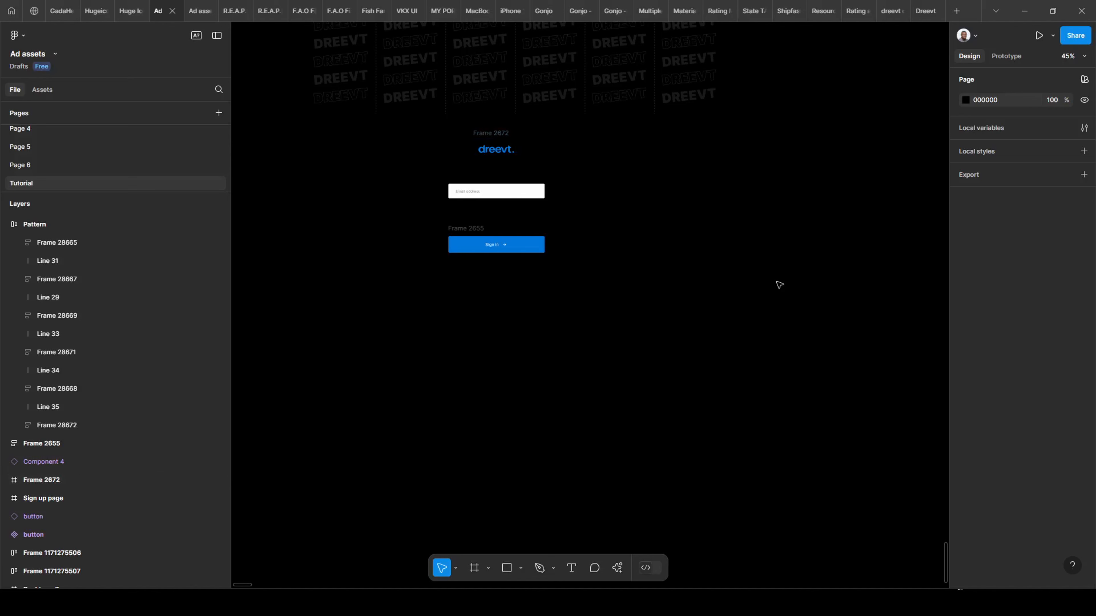
pyautogui.moveTo(843, 248); pyautogui.dragTo(861, 279)
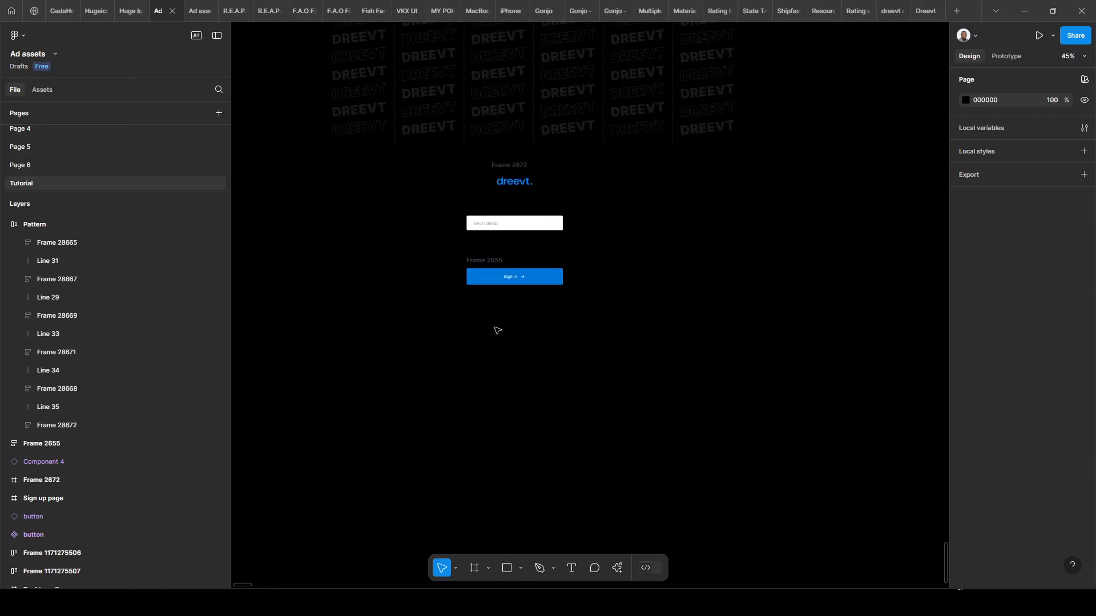
pyautogui.press('Print')
pyautogui.hotkey('ctrl', 'v')
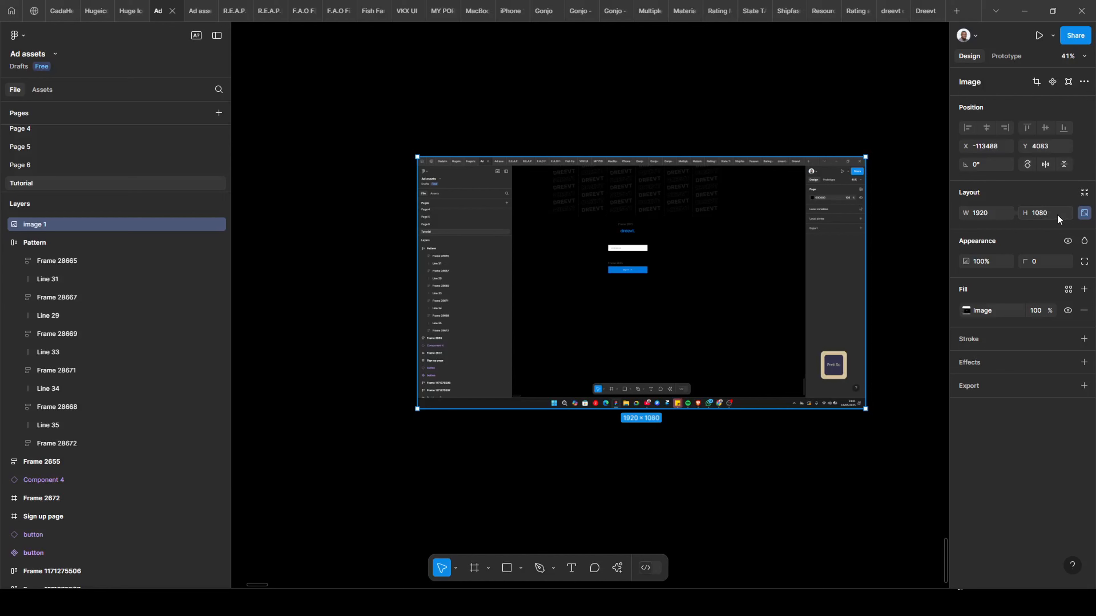
pyautogui.scroll(-2, 946, 243)
pyautogui.hscroll(-8, 479, 301)
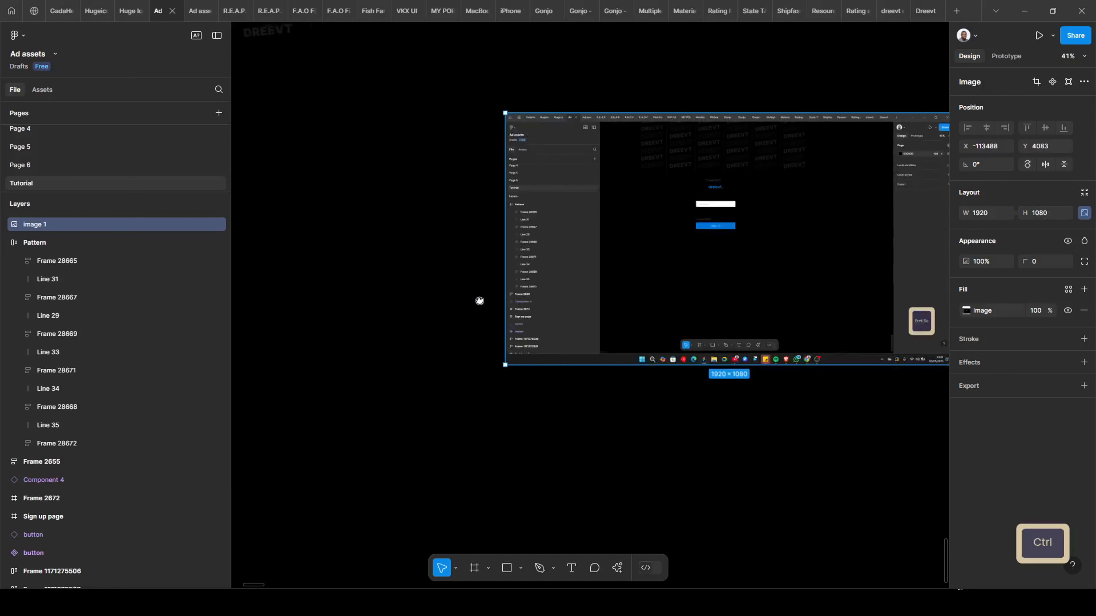
pyautogui.scroll(-2, 640, 315)
pyautogui.moveTo(814, 274); pyautogui.dragTo(695, 235)
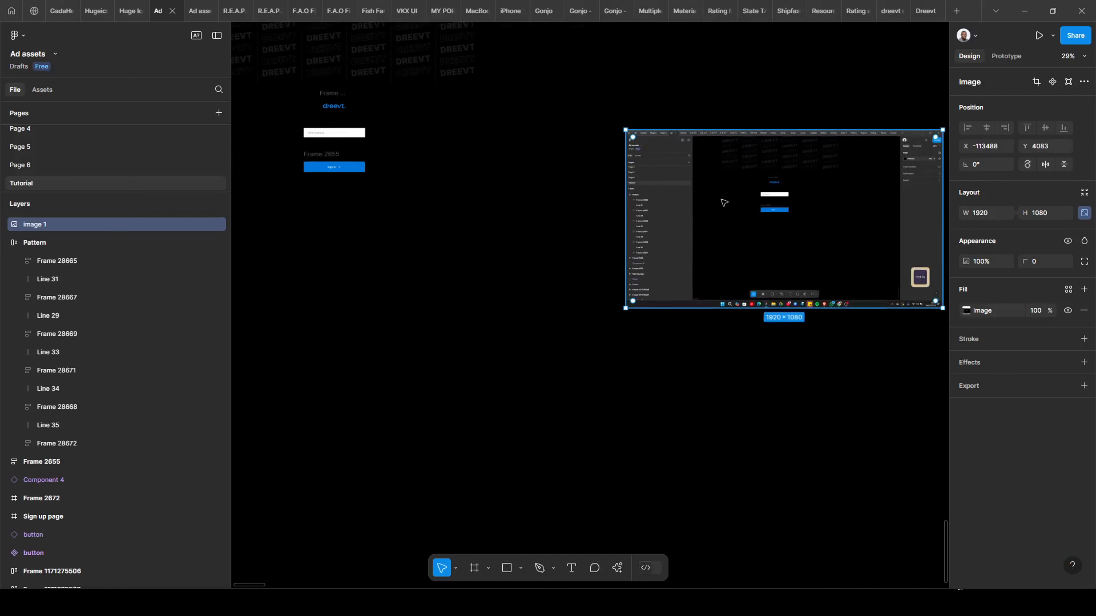
pyautogui.moveTo(412, 260); pyautogui.dragTo(650, 301)
pyautogui.scroll(3, 529, 264)
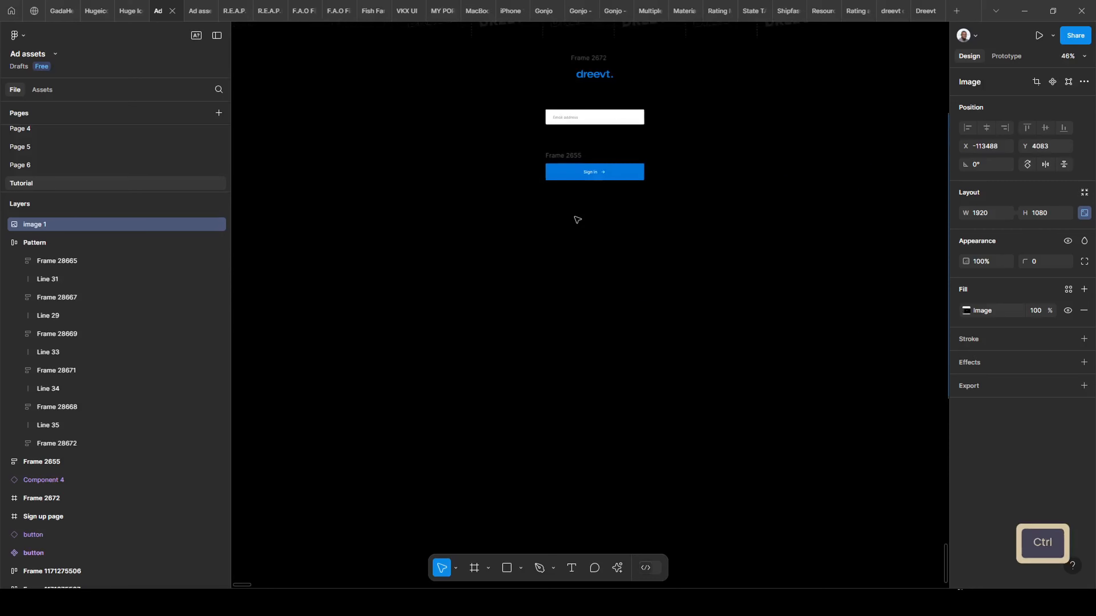
pyautogui.scroll(3, 690, 380)
pyautogui.hscroll(3, 690, 379)
pyautogui.hscroll(-1, 729, 375)
pyautogui.scroll(-5, 759, 280)
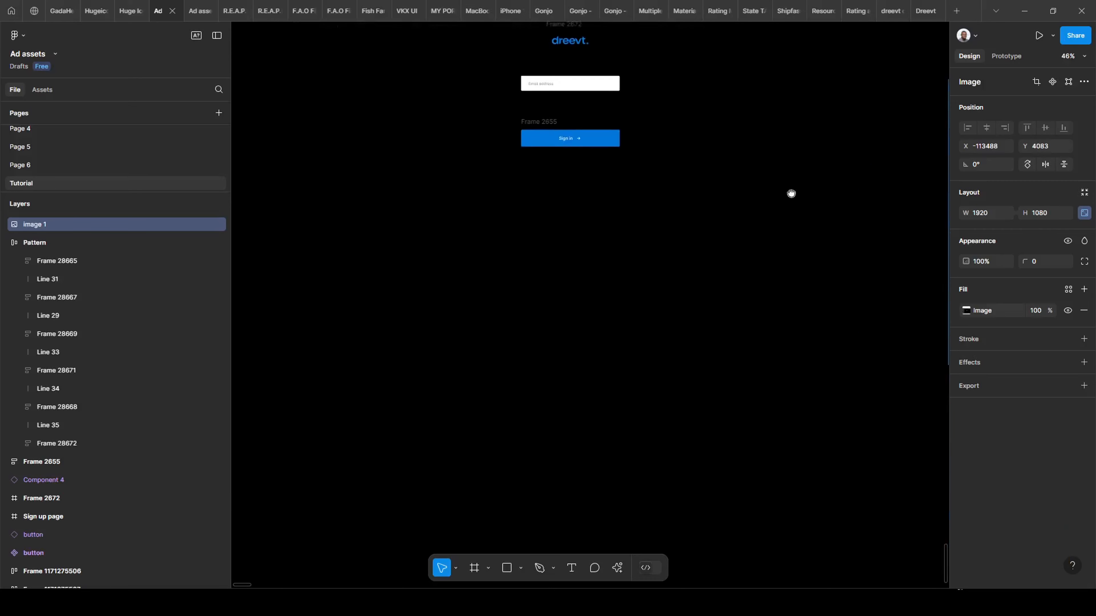
pyautogui.scroll(-1, 559, 291)
pyautogui.scroll(-5, 504, 227)
pyautogui.hscroll(-2, 504, 228)
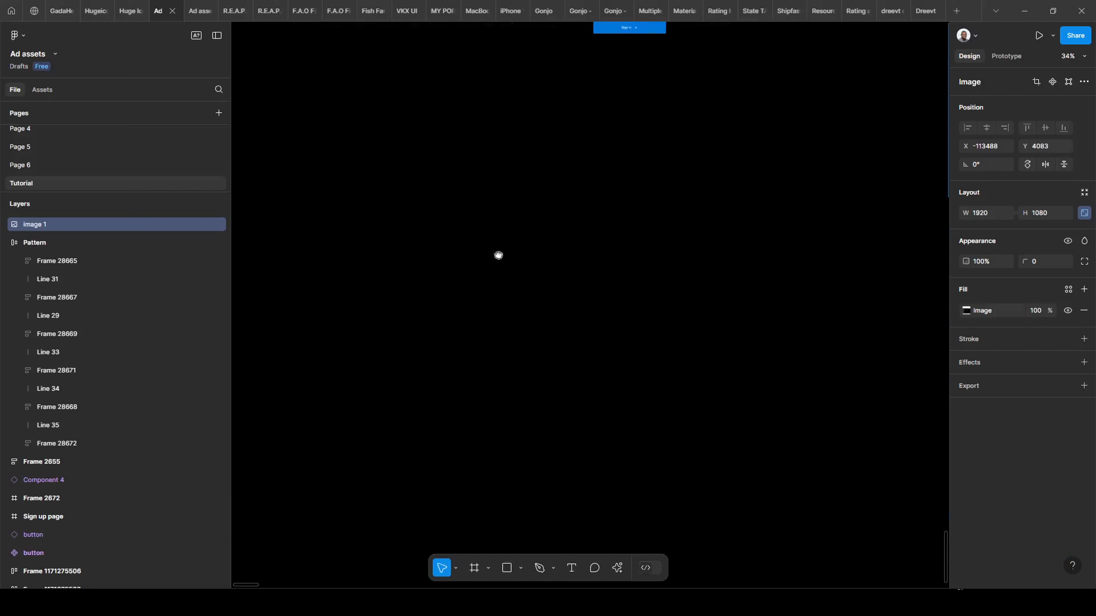
pyautogui.scroll(-2, 499, 254)
pyautogui.moveTo(499, 254); pyautogui.dragTo(420, 340)
pyautogui.moveTo(646, 238); pyautogui.dragTo(757, 284)
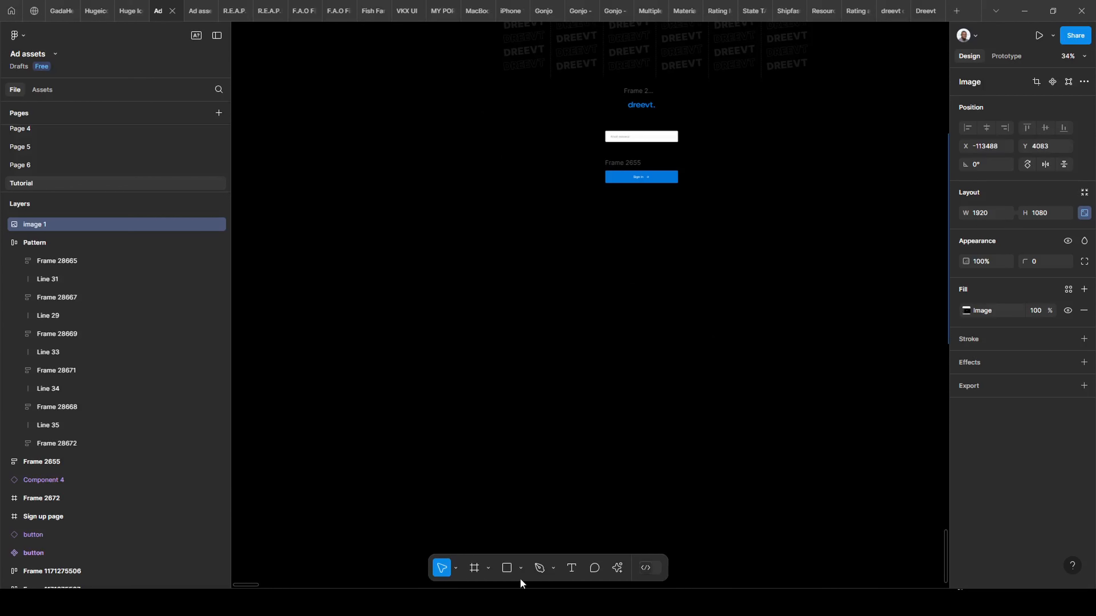
# Create a 1440 × 1024 Desktop - 8 frame and position it below the sign-in pieces.
pyautogui.click(480, 571)
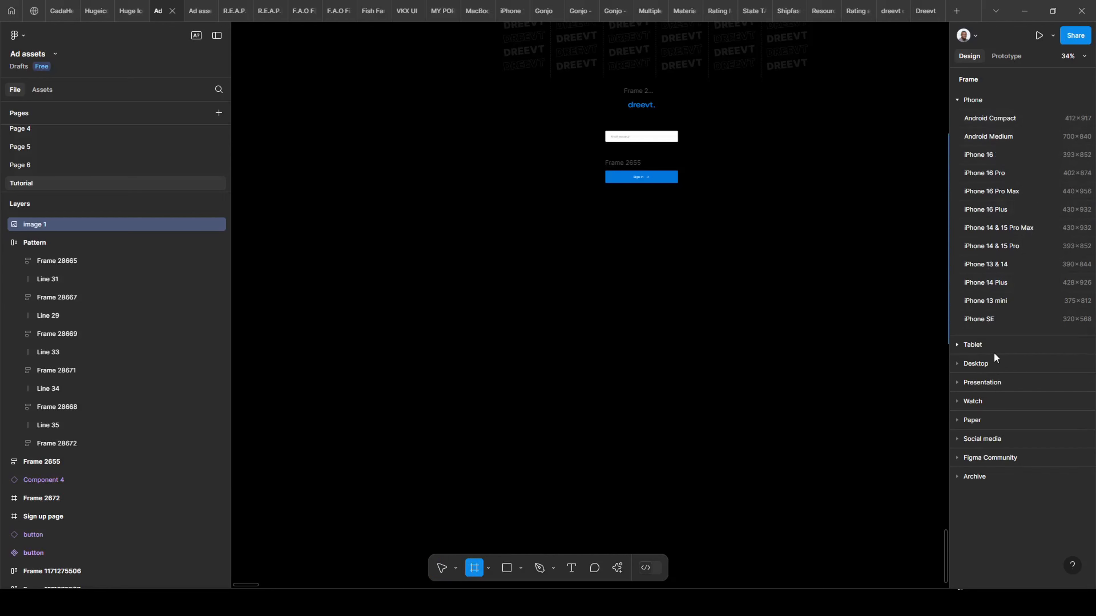
pyautogui.click(995, 363)
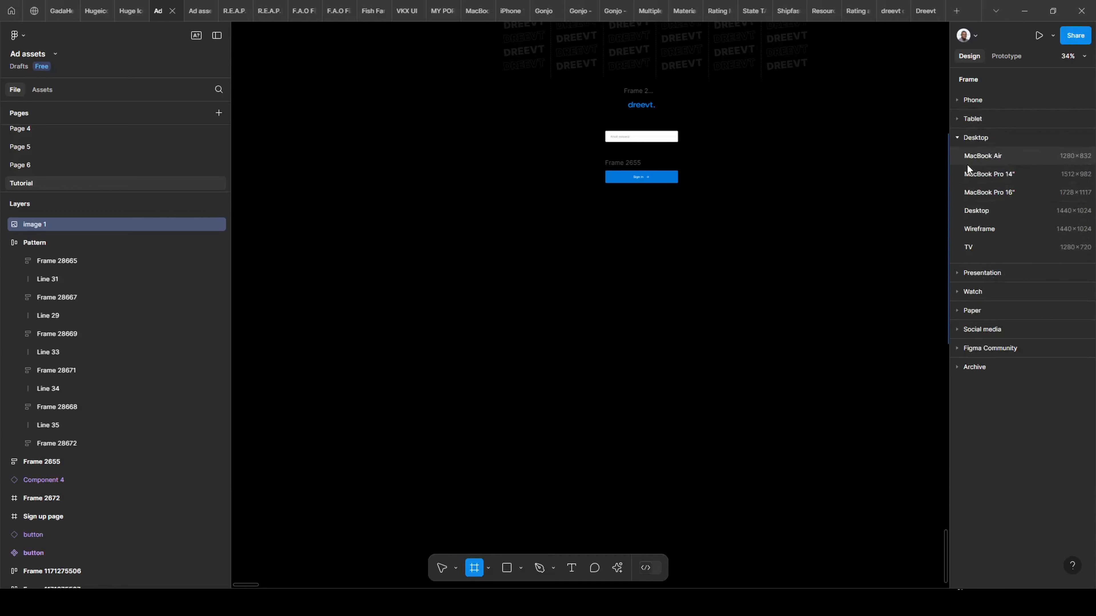
pyautogui.click(976, 212)
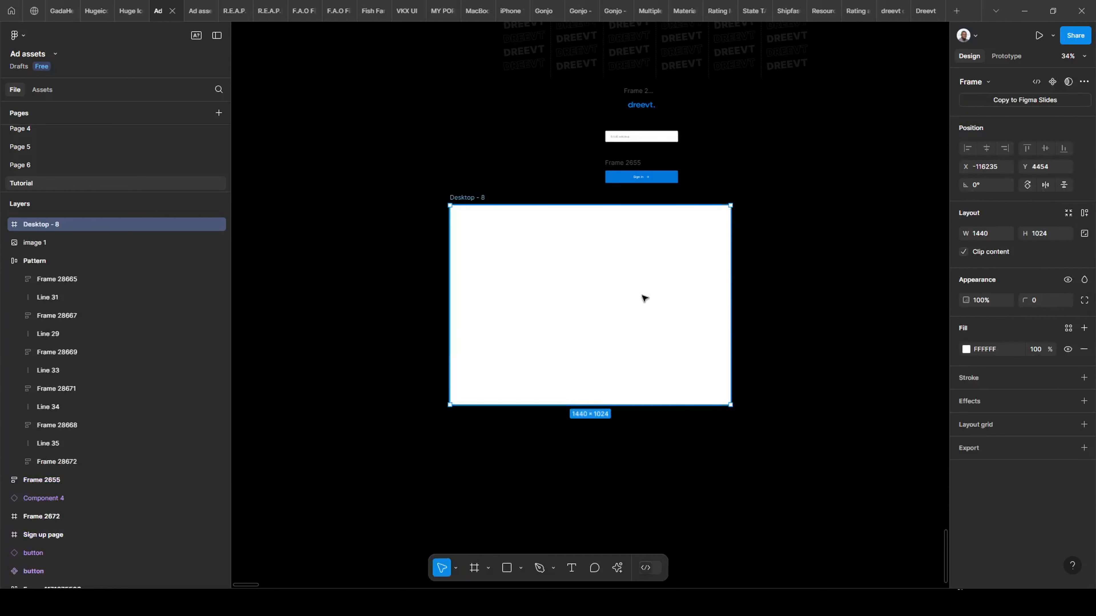
pyautogui.press('ctrl')
pyautogui.hscroll(3, 541, 222)
pyautogui.scroll(2, 540, 222)
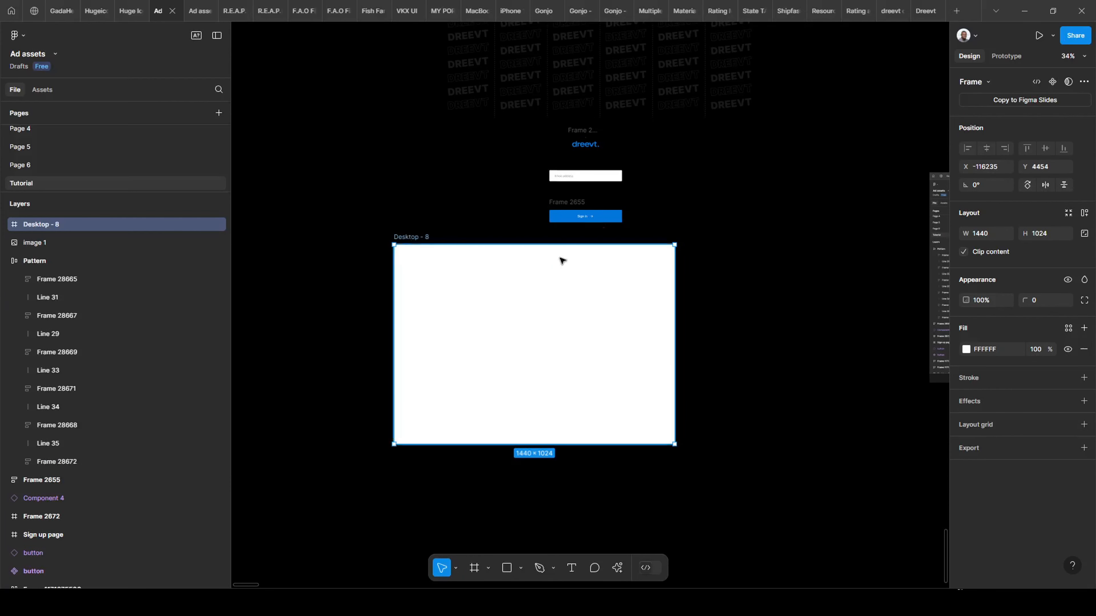
pyautogui.moveTo(560, 260); pyautogui.dragTo(600, 274)
pyautogui.scroll(-2, 736, 245)
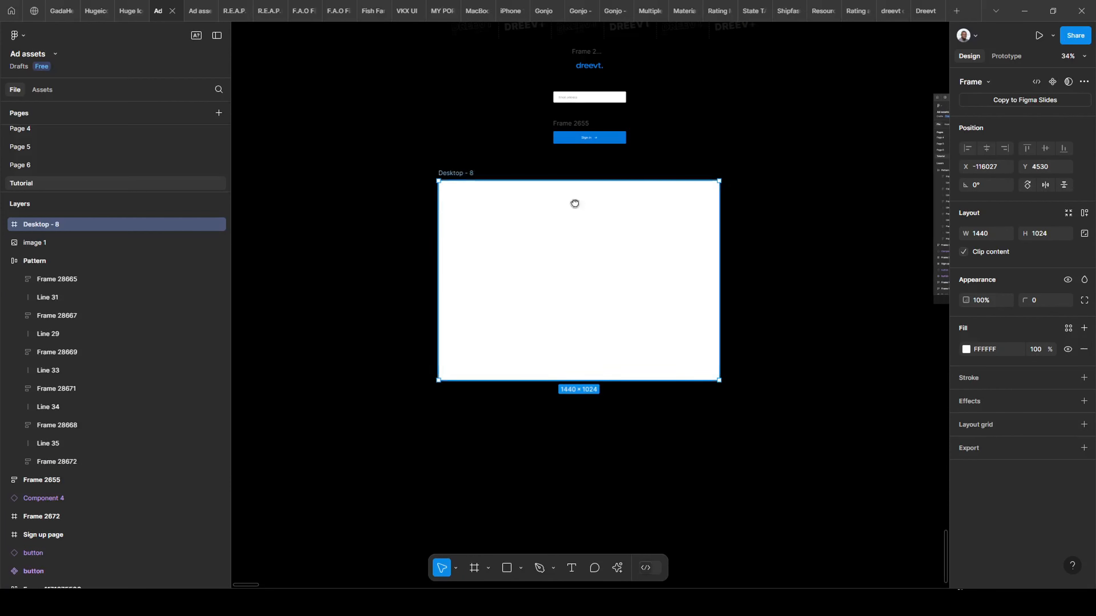
pyautogui.scroll(2, 575, 203)
pyautogui.hscroll(1, 575, 203)
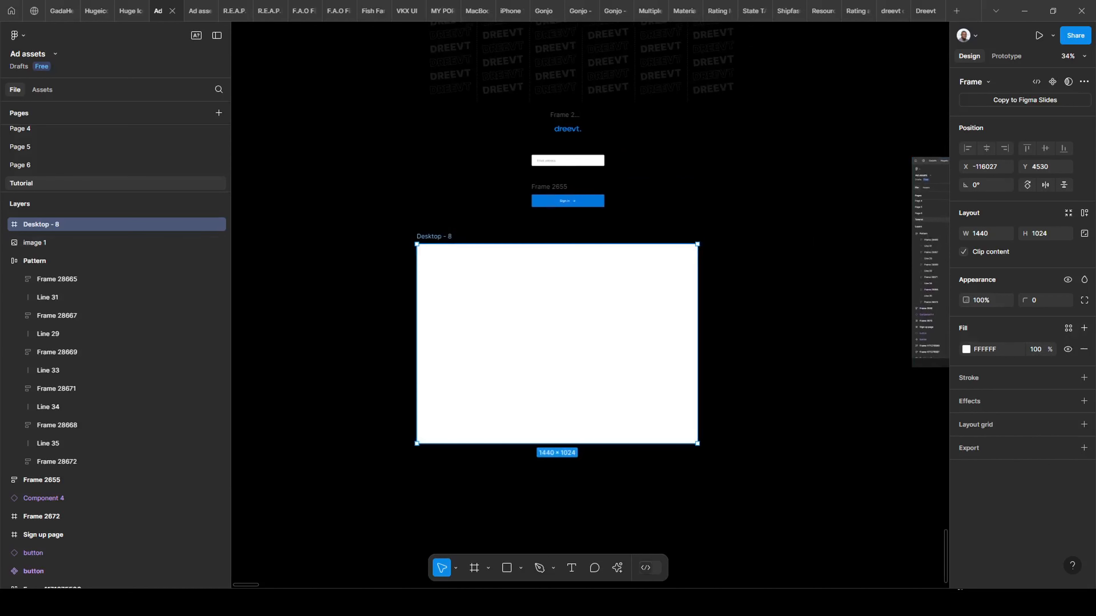
# Fill Desktop - 8 with the Sign in button's blue #0276DB, sampled with the eyedropper.
pyautogui.click(1084, 328)
pyautogui.click(1083, 349)
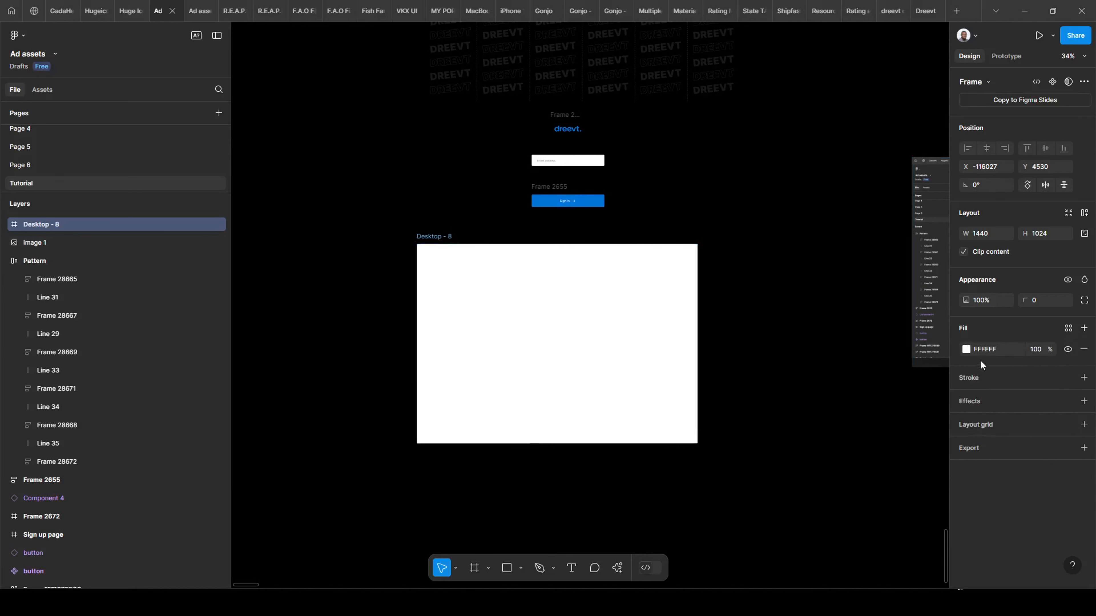
pyautogui.click(966, 350)
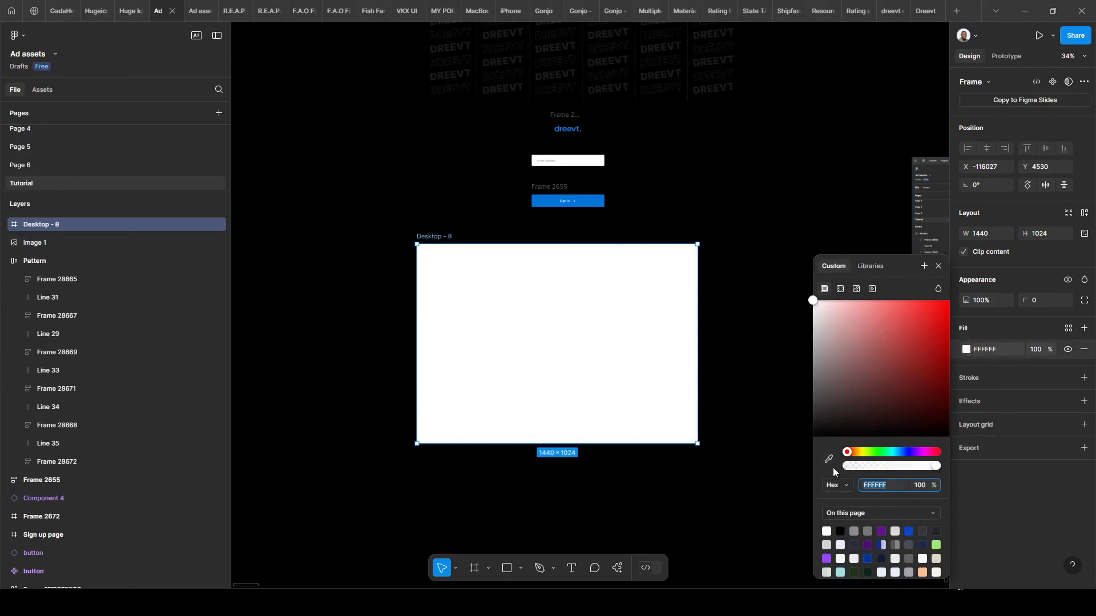
pyautogui.click(828, 459)
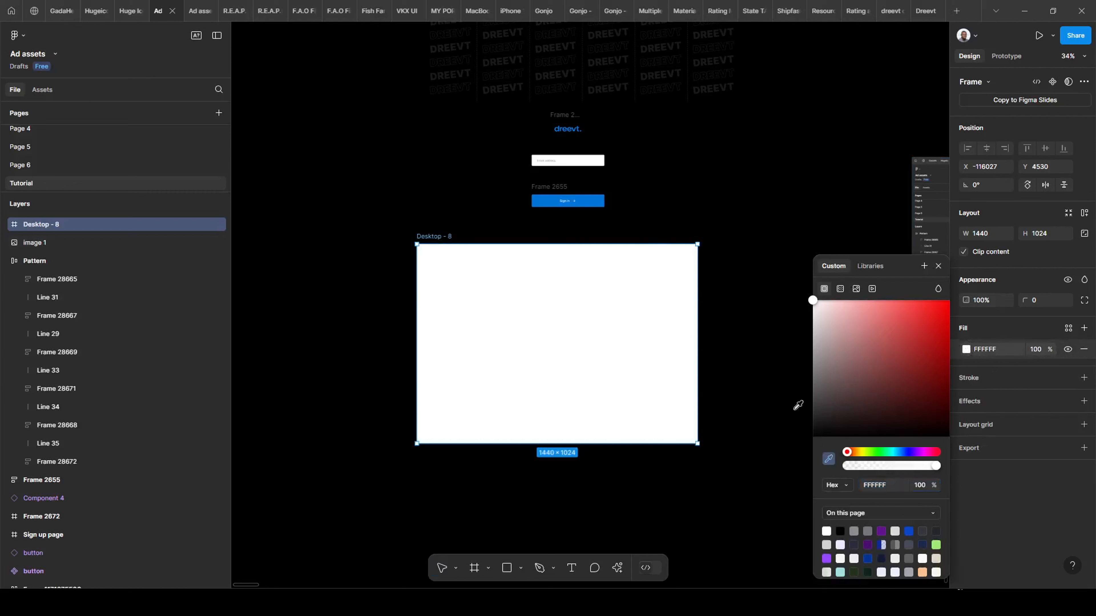
pyautogui.click(585, 196)
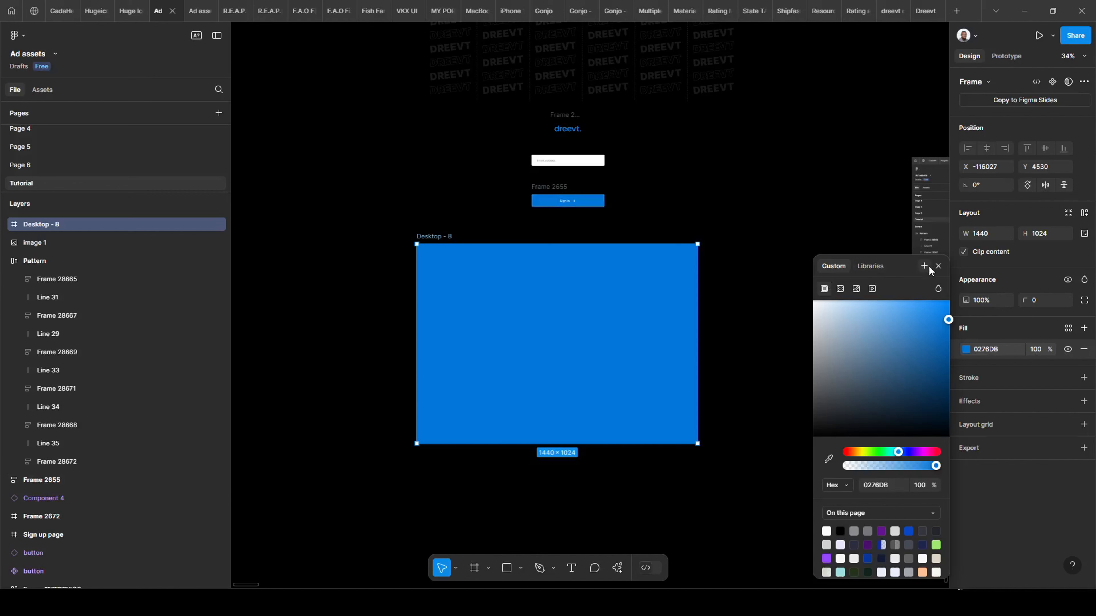
pyautogui.click(938, 266)
pyautogui.click(716, 367)
pyautogui.scroll(-3, 703, 302)
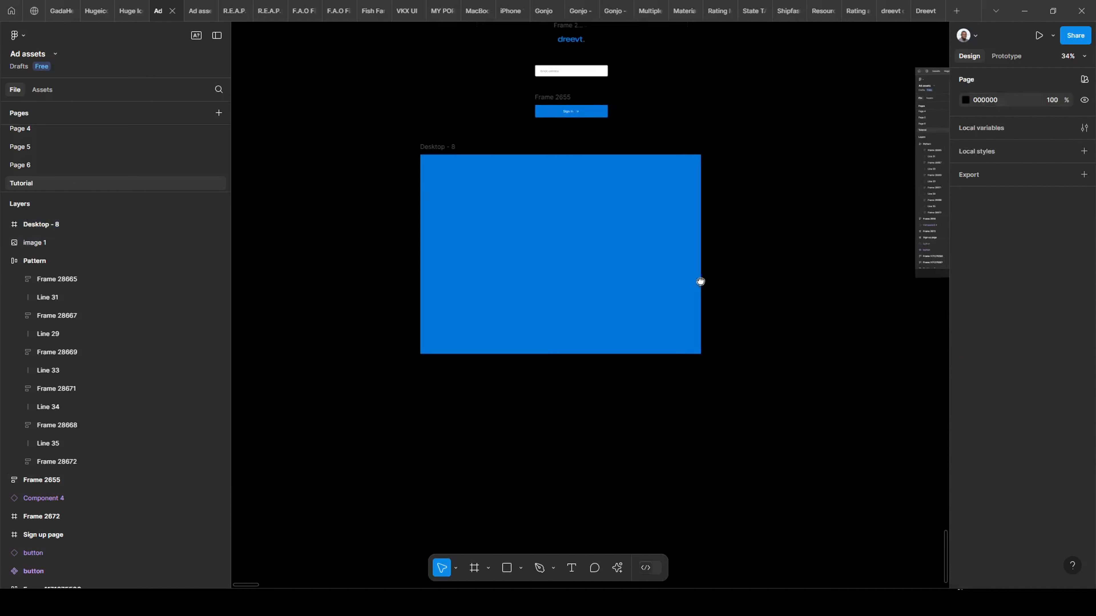
pyautogui.hscroll(2, 604, 287)
pyautogui.scroll(1, 604, 287)
pyautogui.scroll(2, 377, 182)
pyautogui.click(416, 239)
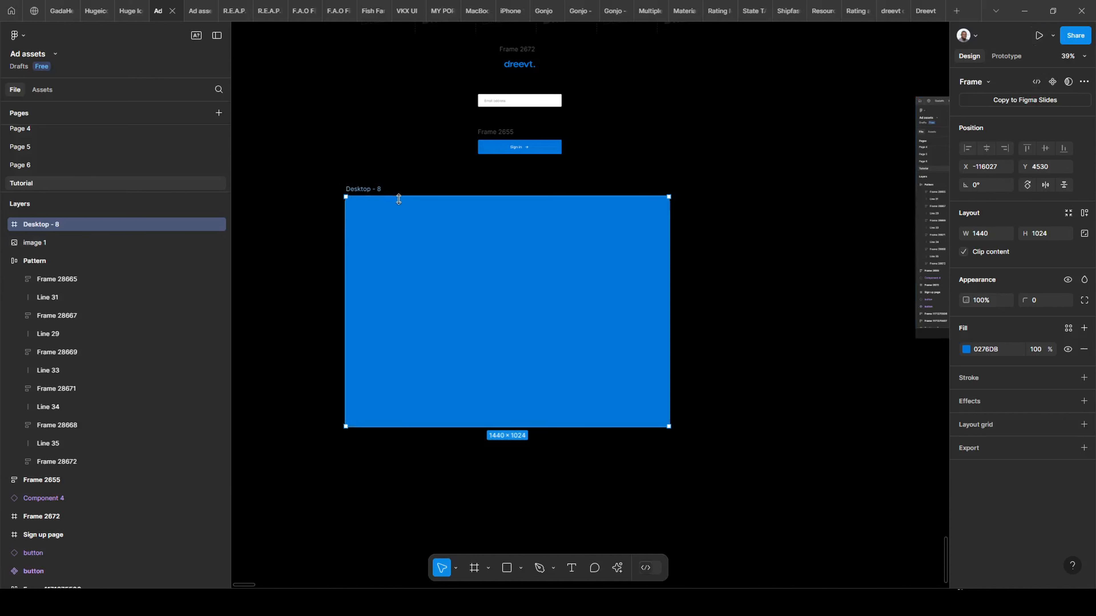
pyautogui.hotkey('ctrl', '\\')
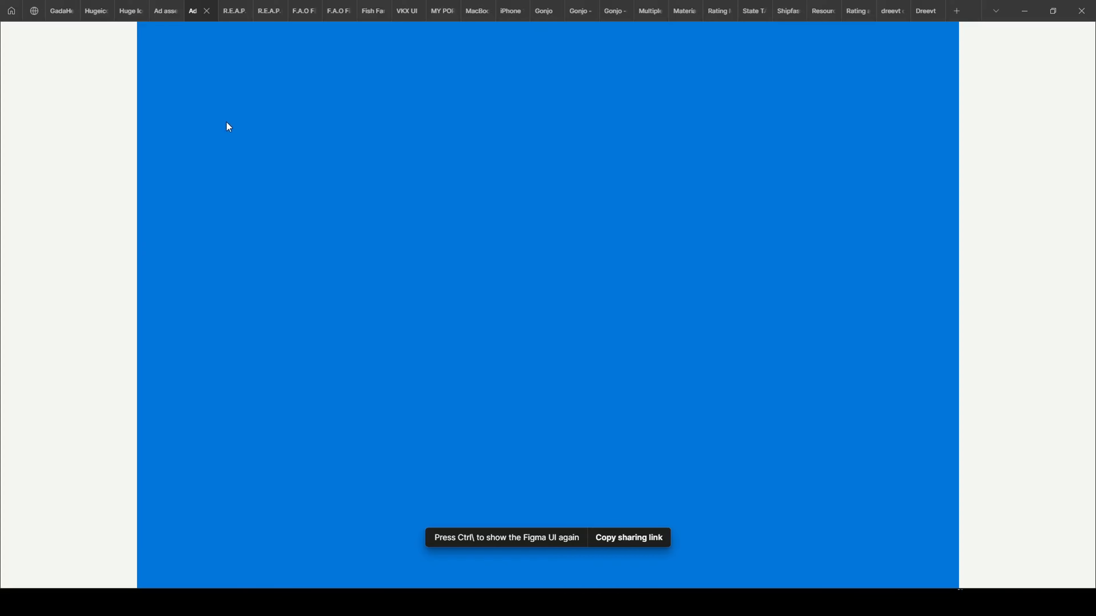
pyautogui.press('z')
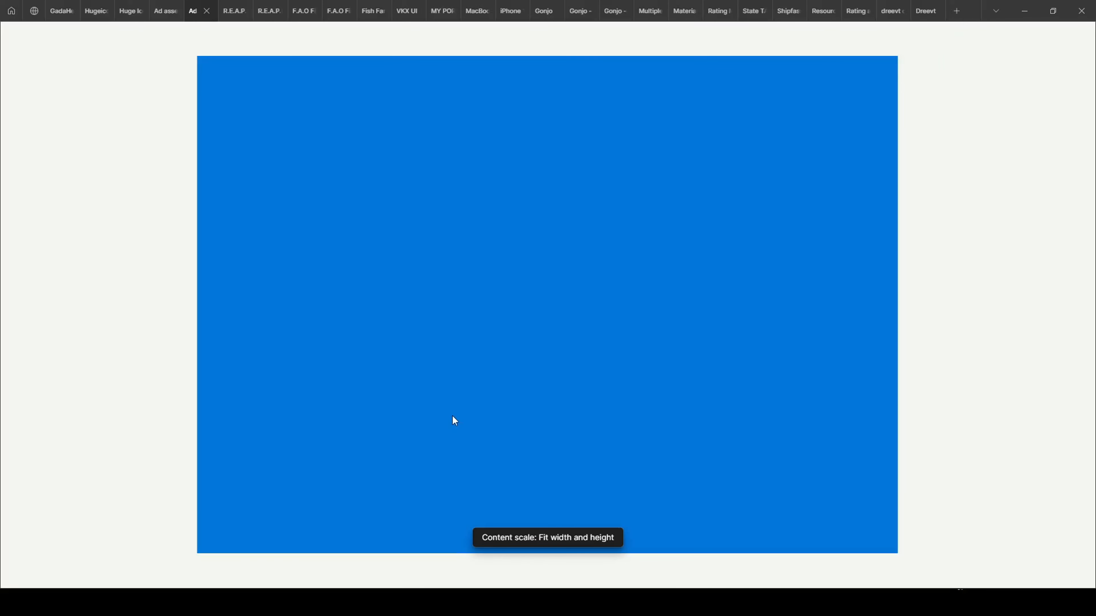
pyautogui.press('z')
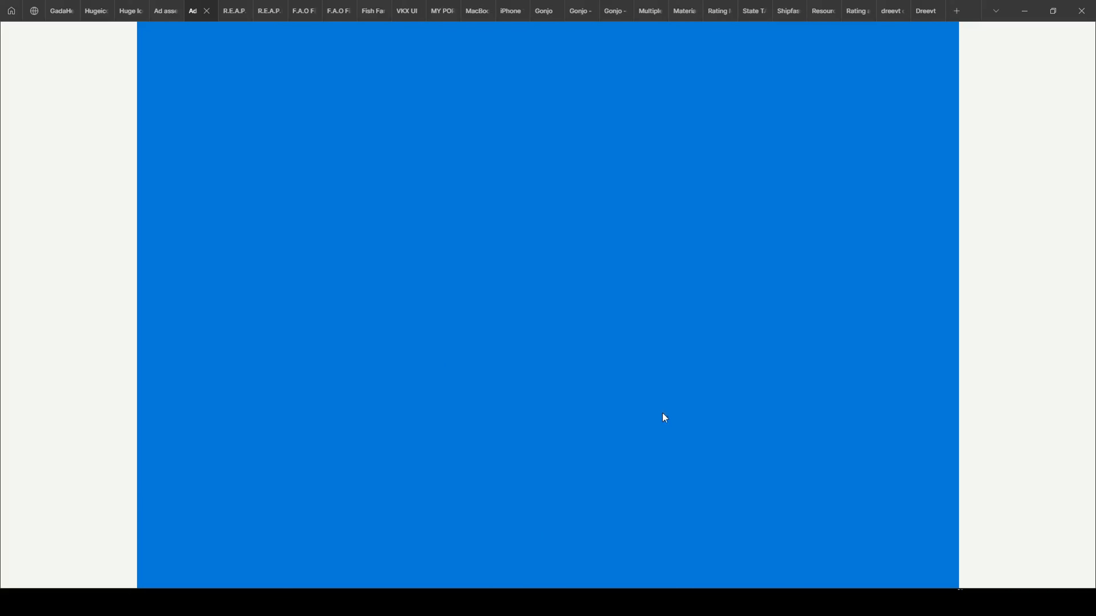
pyautogui.press('z')
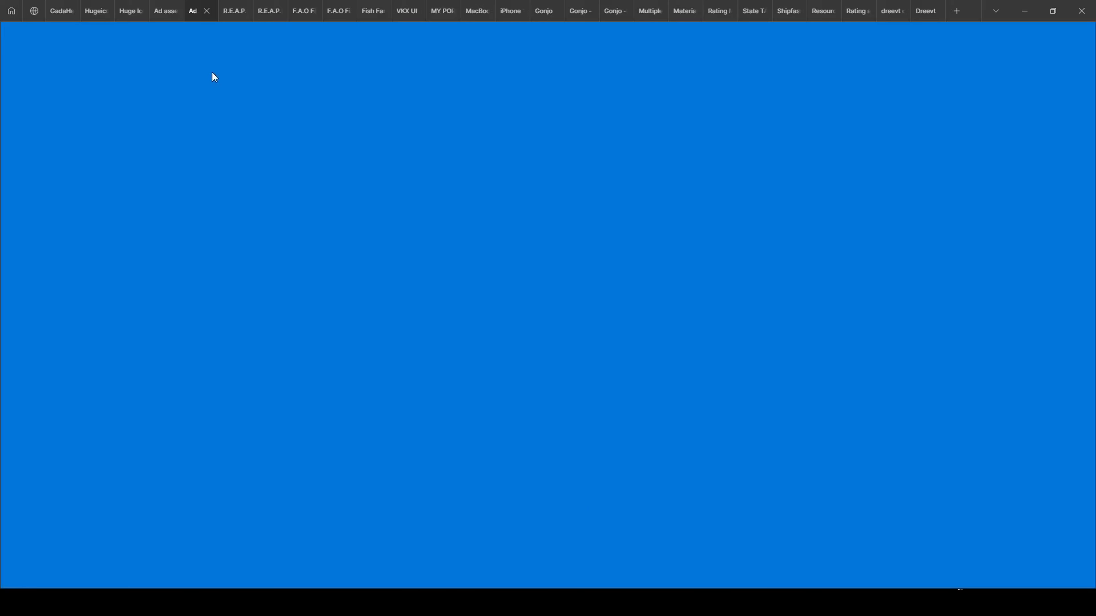
pyautogui.click(158, 12)
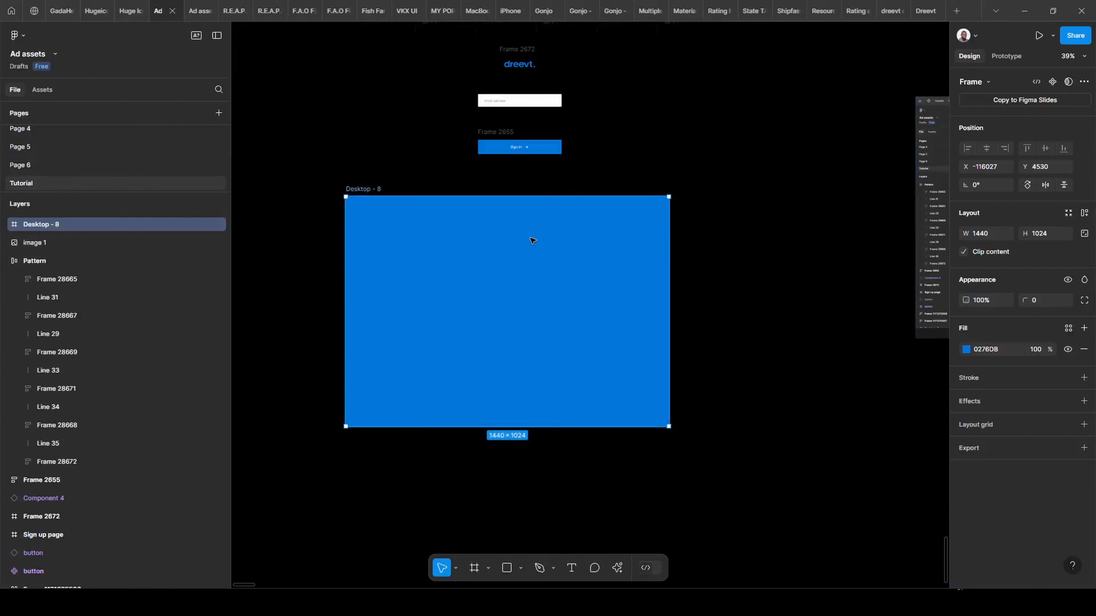
pyautogui.click(195, 13)
pyautogui.hotkey('ctrl', 'shift', 'Tab')
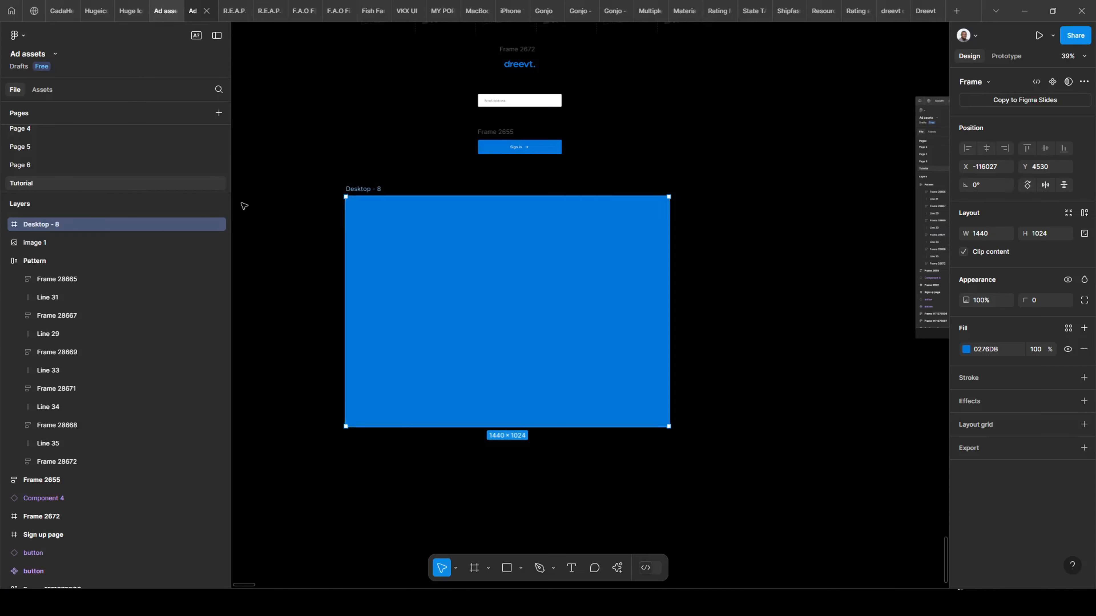
pyautogui.click(197, 13)
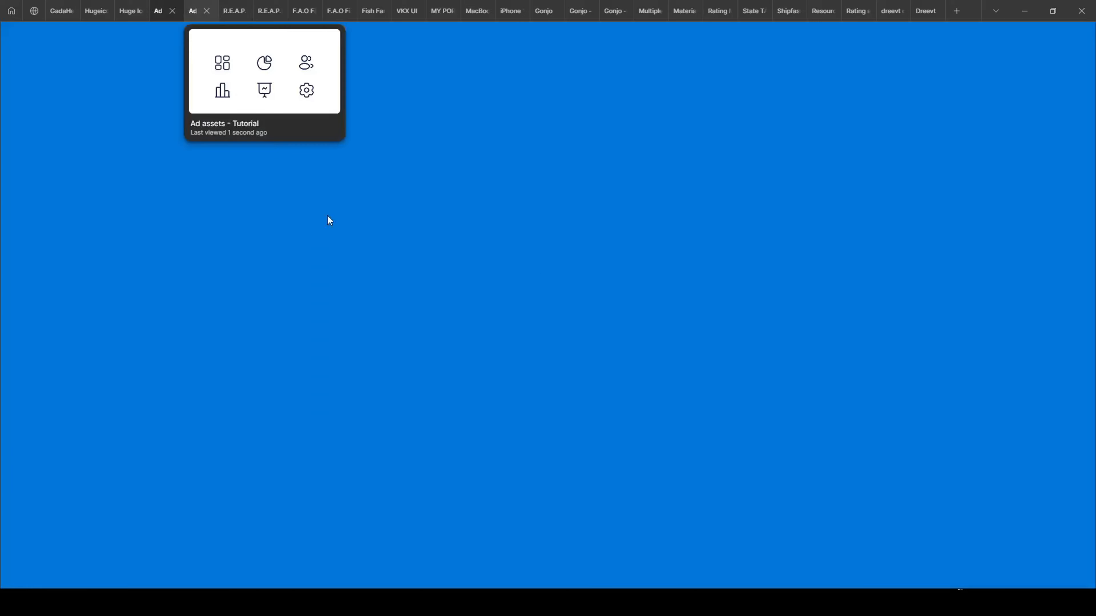
pyautogui.click(159, 12)
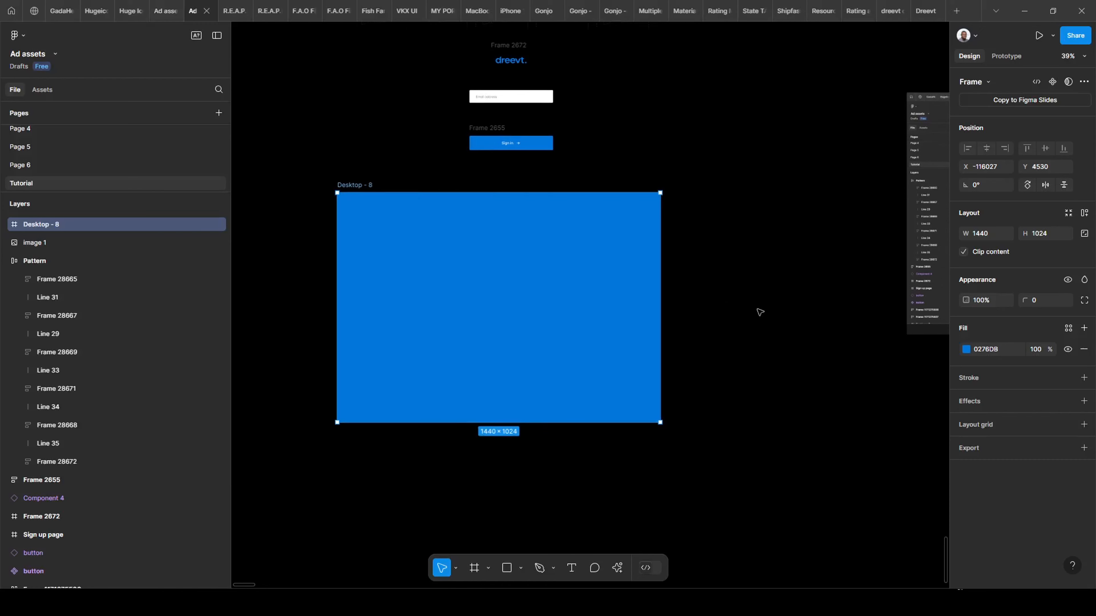
pyautogui.hscroll(10, 690, 266)
pyautogui.scroll(2, 690, 265)
pyautogui.click(845, 281)
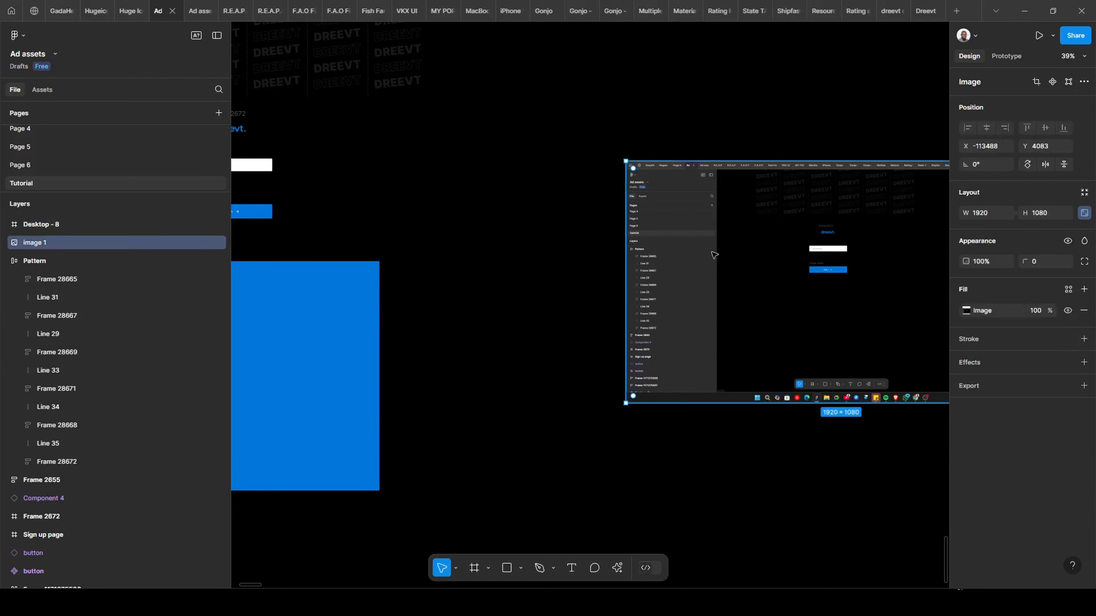
pyautogui.hscroll(3, 866, 258)
pyautogui.moveTo(479, 303); pyautogui.dragTo(945, 195)
pyautogui.moveTo(883, 311); pyautogui.dragTo(716, 323)
pyautogui.hscroll(2, 699, 320)
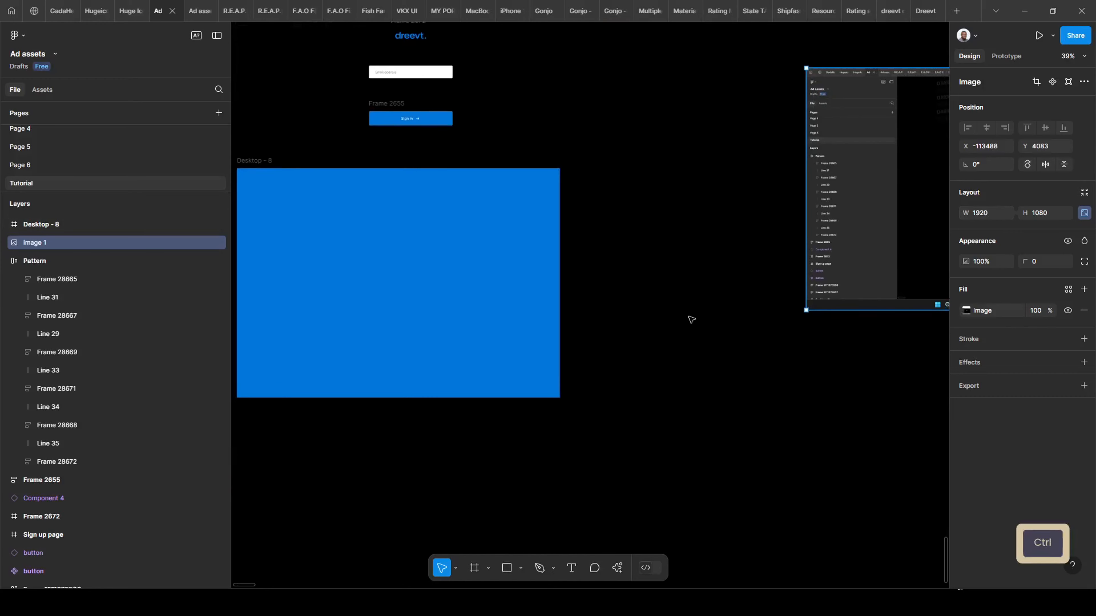
pyautogui.scroll(-3, 733, 317)
pyautogui.scroll(-3, 767, 316)
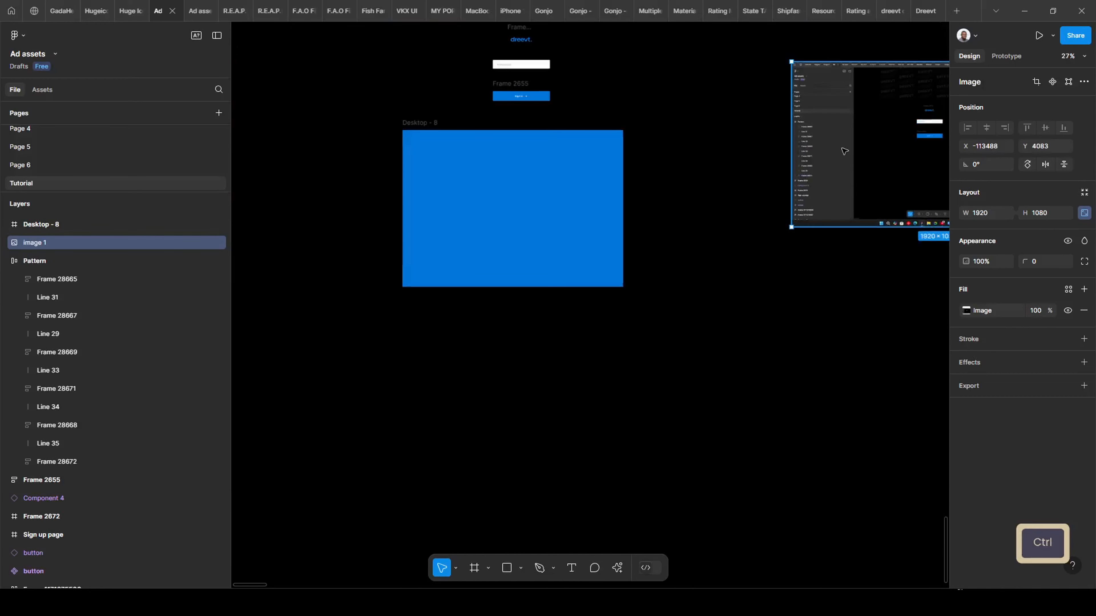
pyautogui.moveTo(844, 149); pyautogui.dragTo(444, 383)
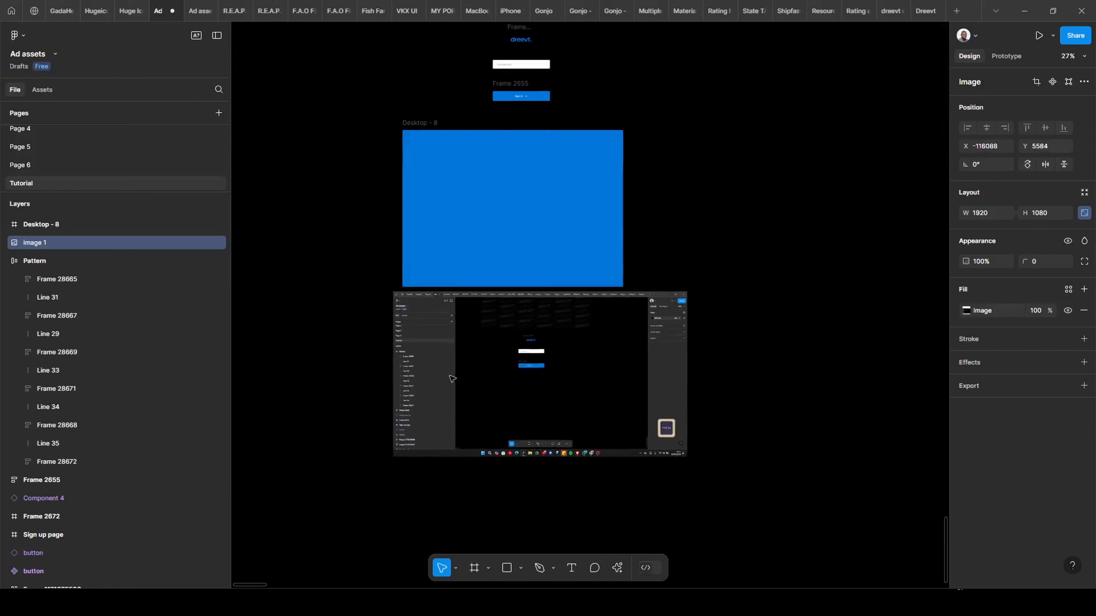
pyautogui.hotkey('ctrl', 'z')
pyautogui.hscroll(2, 520, 313)
pyautogui.scroll(3, 264, 184)
pyautogui.hscroll(-2, 265, 185)
pyautogui.scroll(-1, 265, 184)
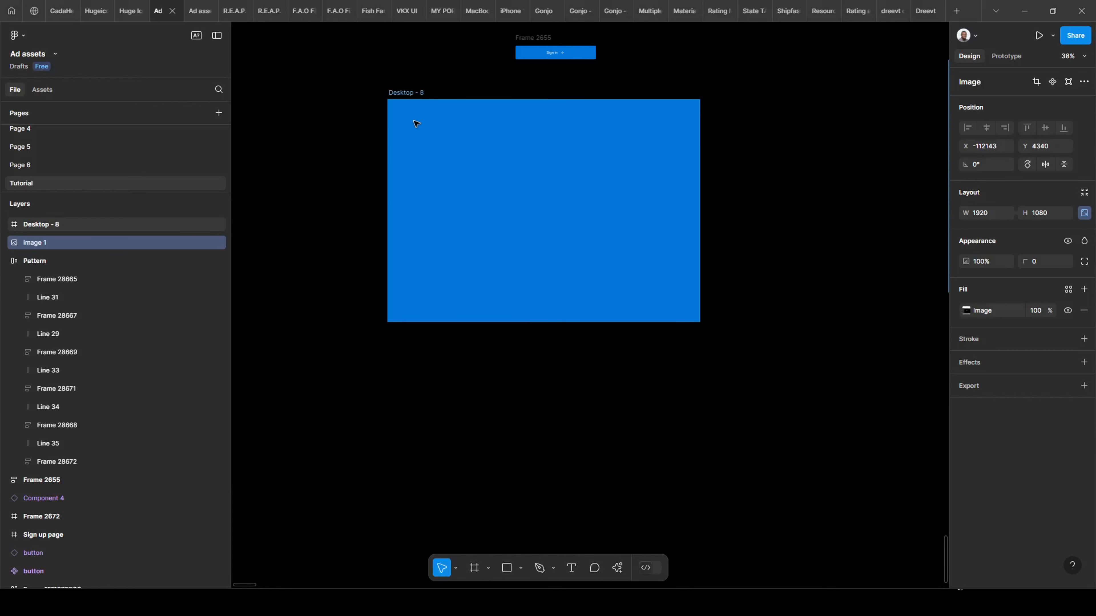
pyautogui.scroll(1, 460, 105)
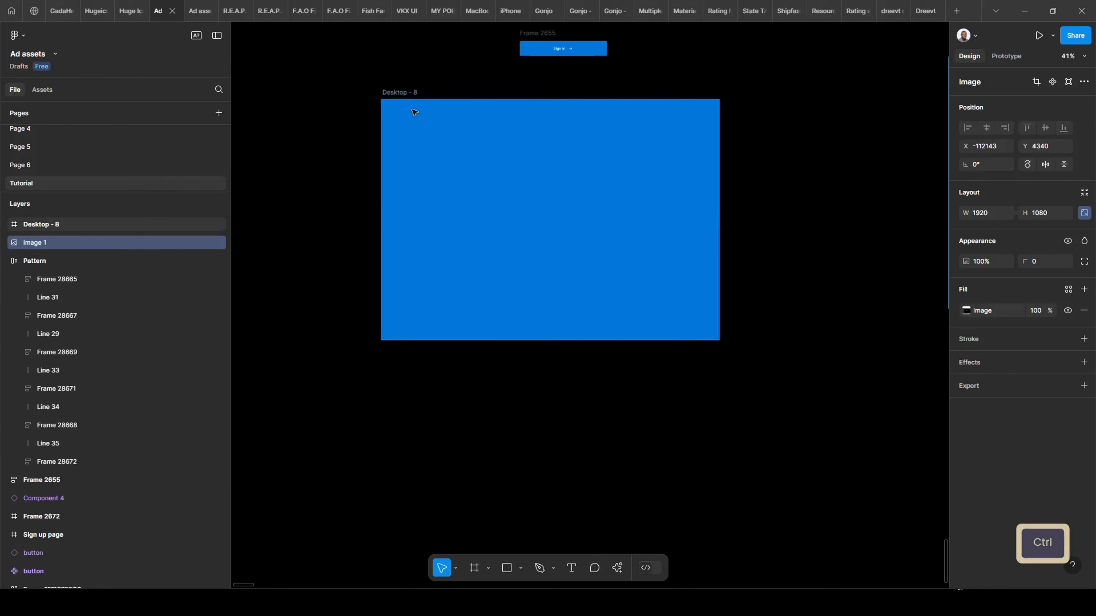
pyautogui.scroll(1, 414, 113)
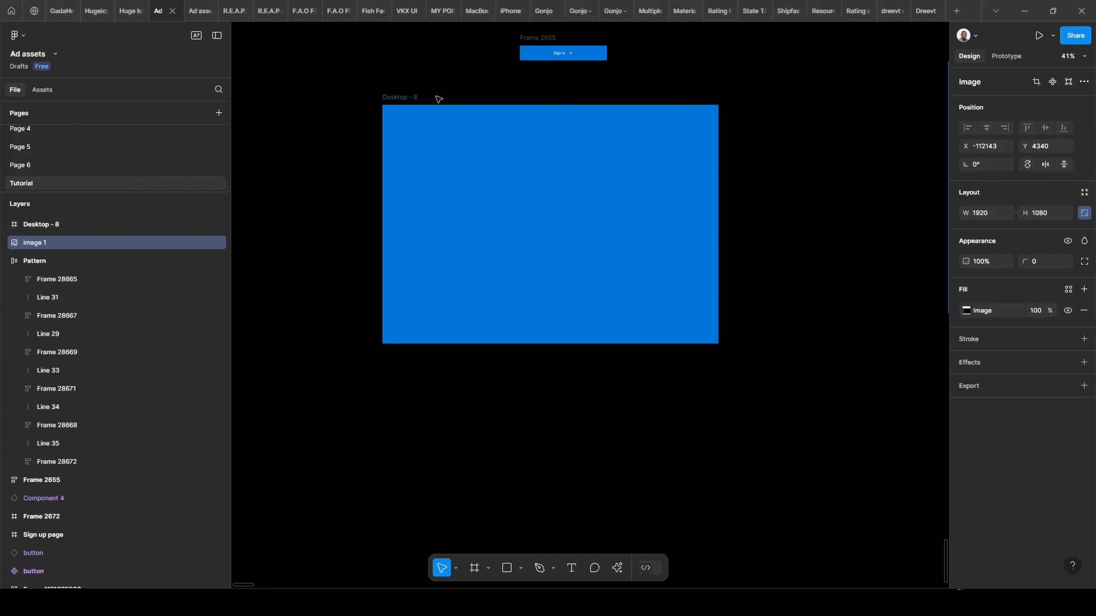
pyautogui.scroll(1, 652, 192)
pyautogui.scroll(5, 426, 143)
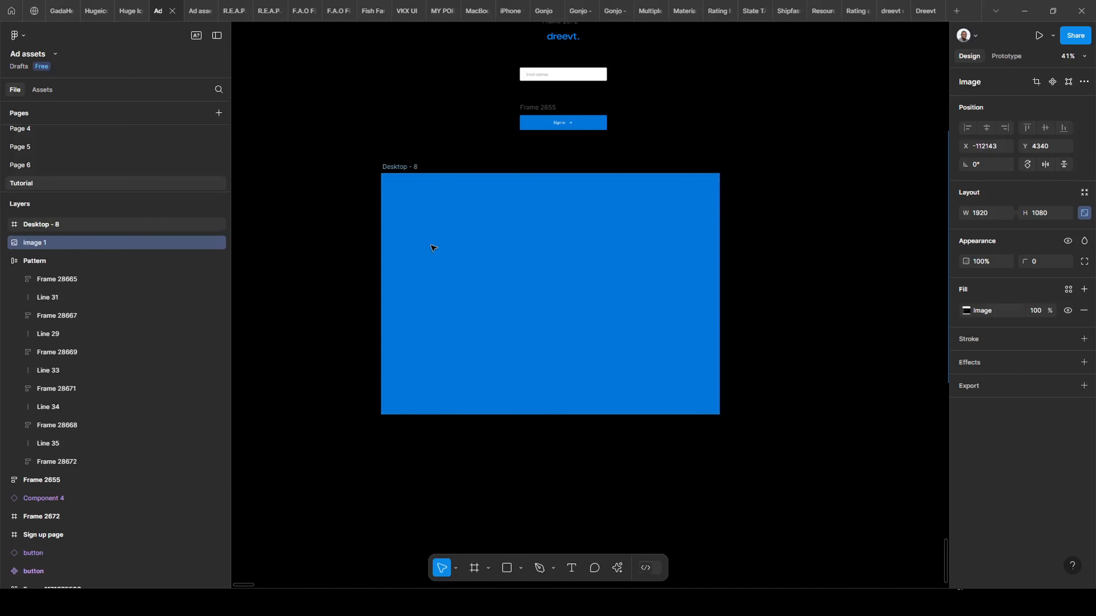
pyautogui.scroll(3, 461, 224)
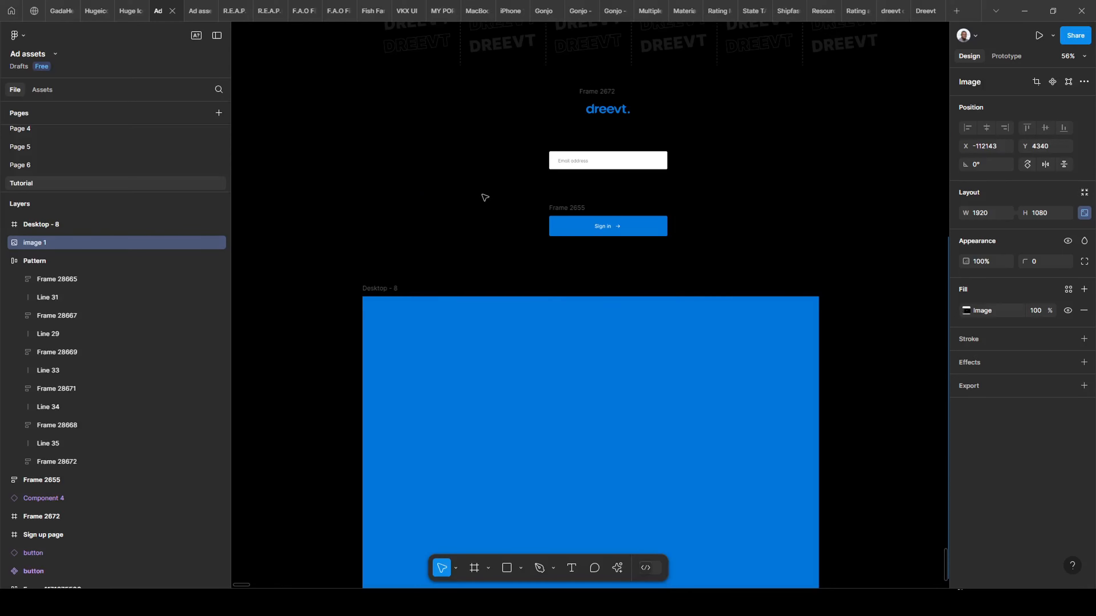
pyautogui.scroll(-3, 448, 224)
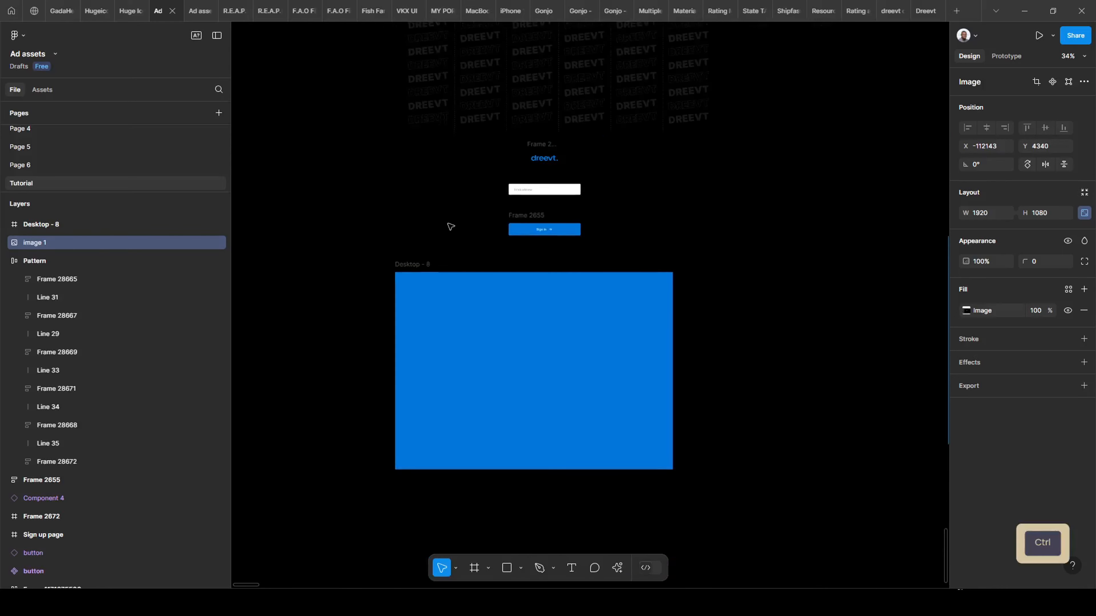
pyautogui.scroll(3, 436, 214)
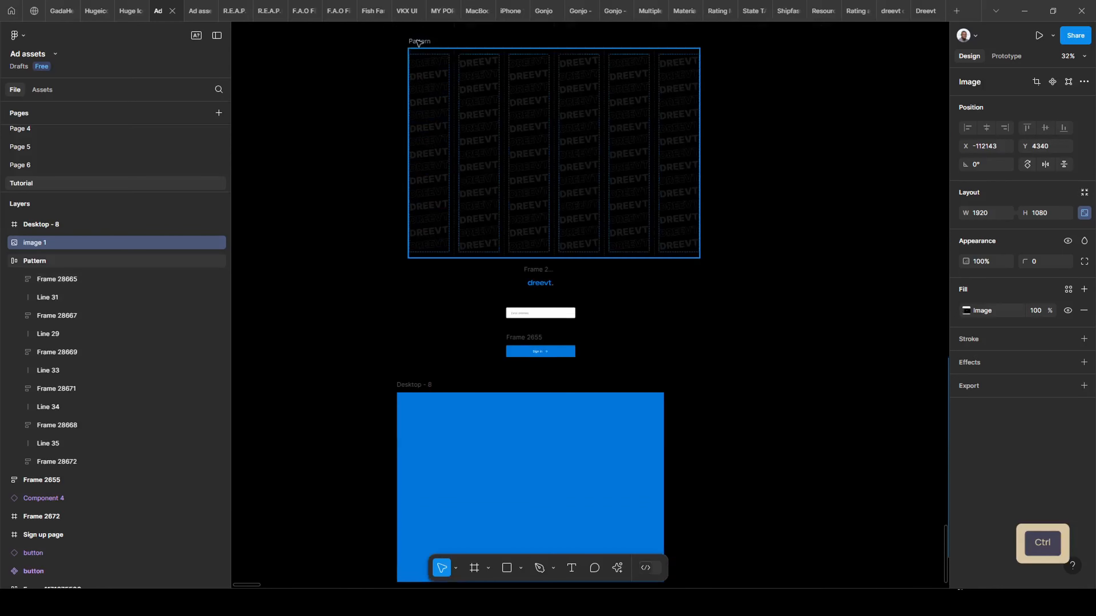
# Paste the DREEVT Pattern into Desktop - 8 so it covers the blue fill at 14% opacity.
pyautogui.click(419, 43)
pyautogui.scroll(-3, 407, 261)
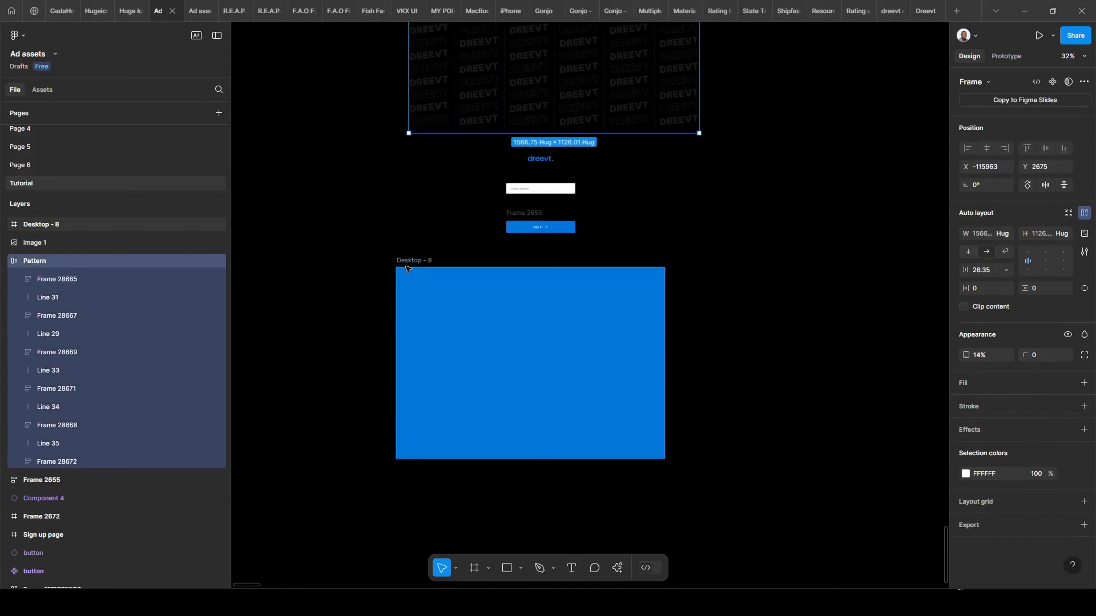
pyautogui.click(406, 267)
pyautogui.hotkey('ctrl', 'v')
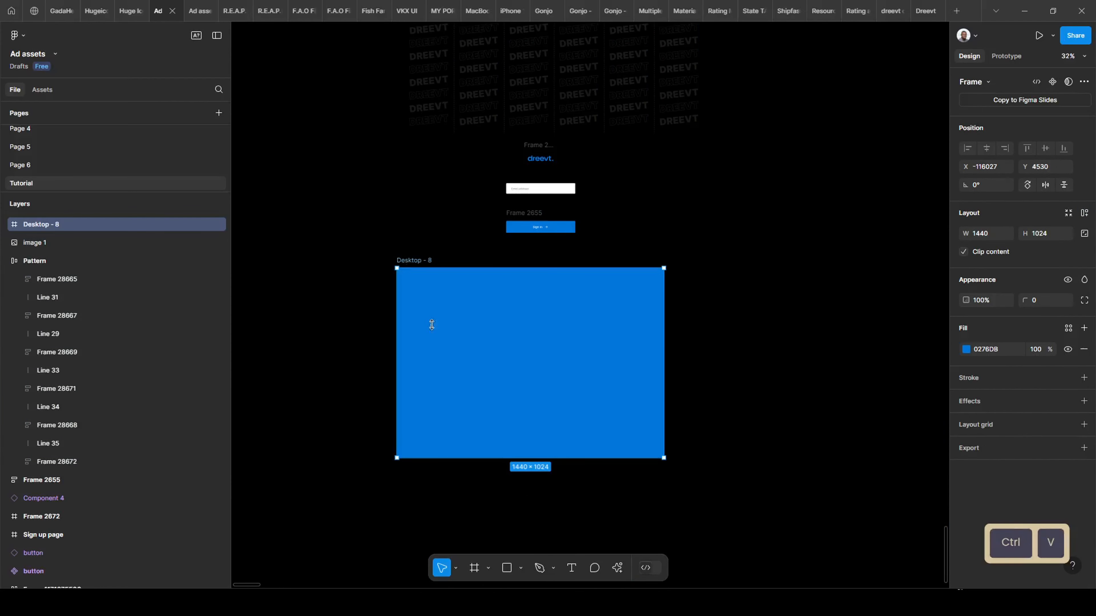
pyautogui.scroll(2, 475, 369)
pyautogui.scroll(-2, 465, 367)
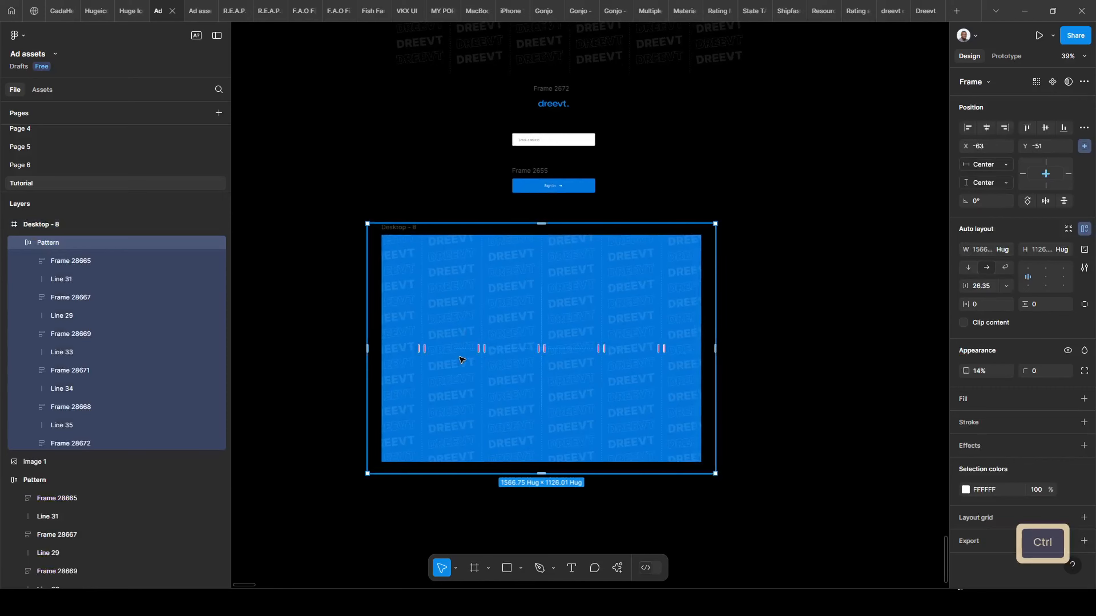
pyautogui.scroll(4, 452, 345)
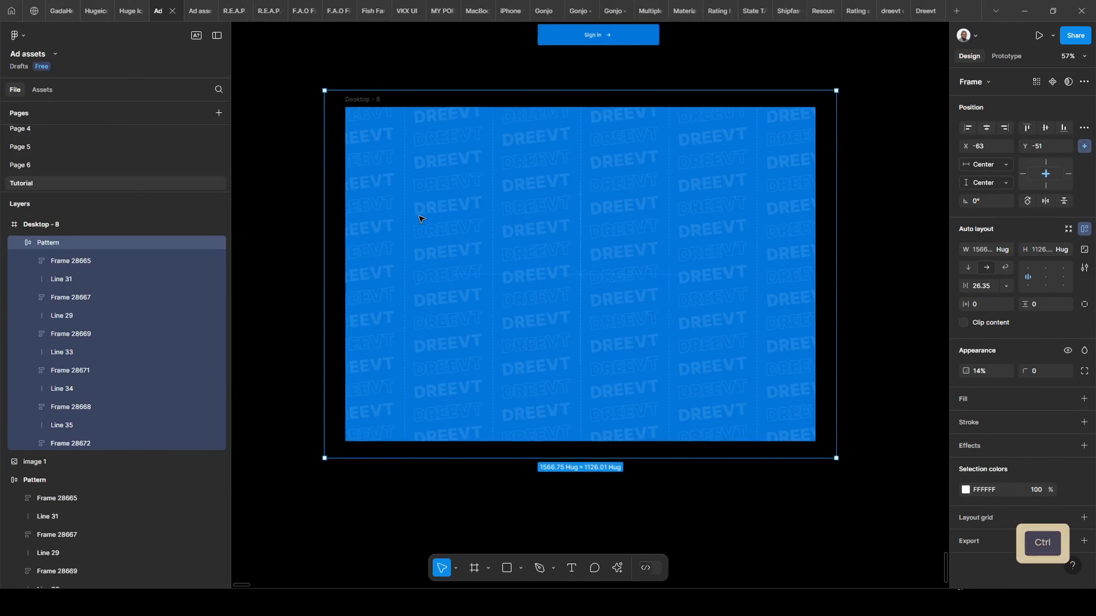
pyautogui.scroll(5, 392, 233)
pyautogui.scroll(-2, 389, 231)
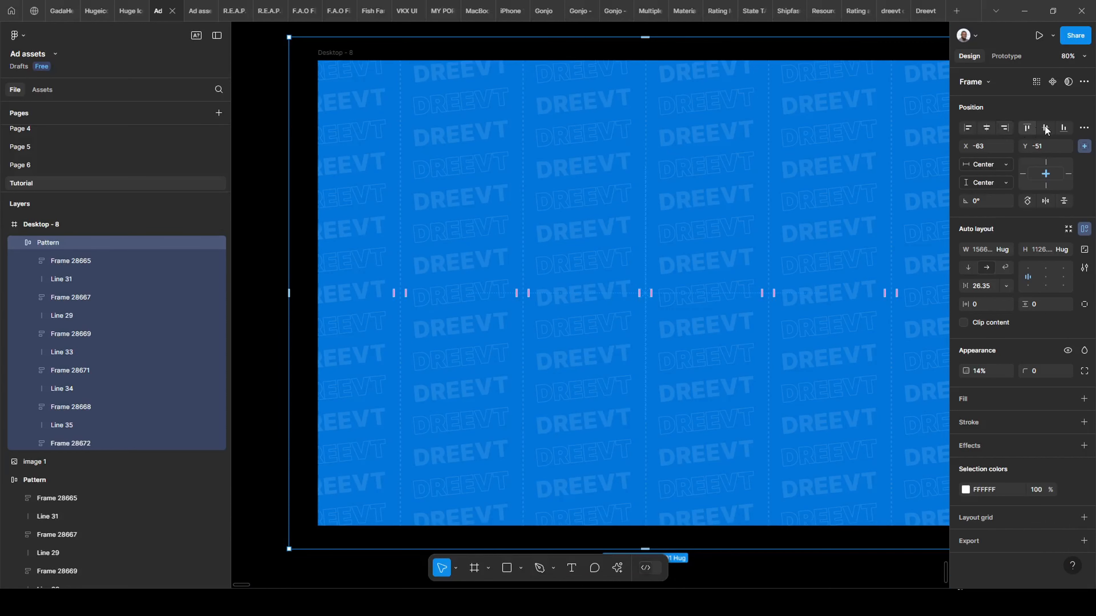
pyautogui.scroll(-2, 794, 168)
pyautogui.click(384, 124)
pyautogui.click(397, 84)
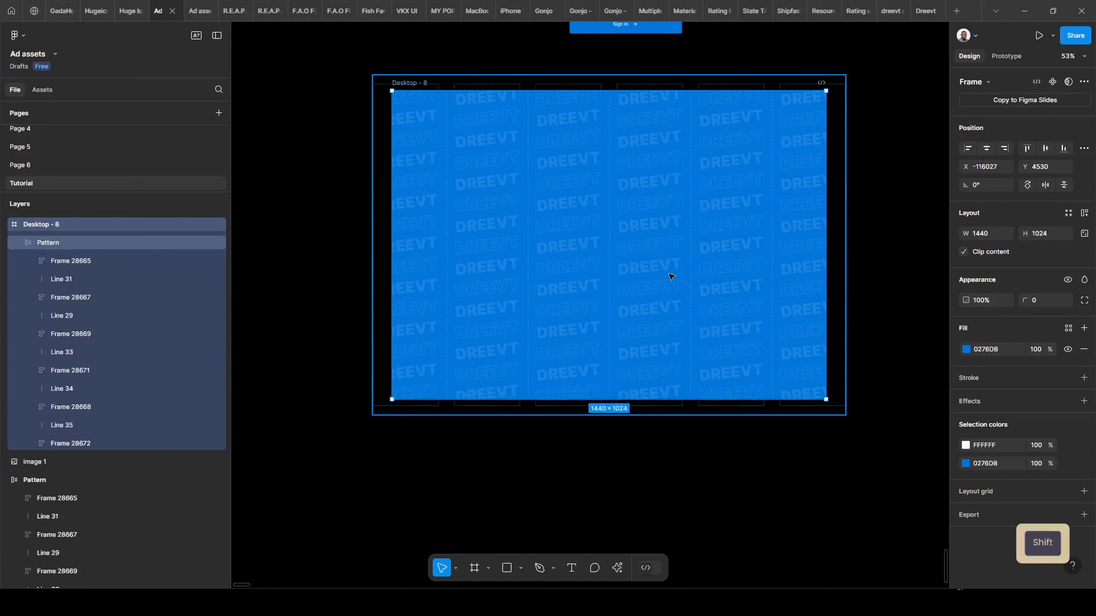
# Add auto layout to Desktop - 8 and keep its width fixed at 1440.
pyautogui.hotkey('shift', 'a')
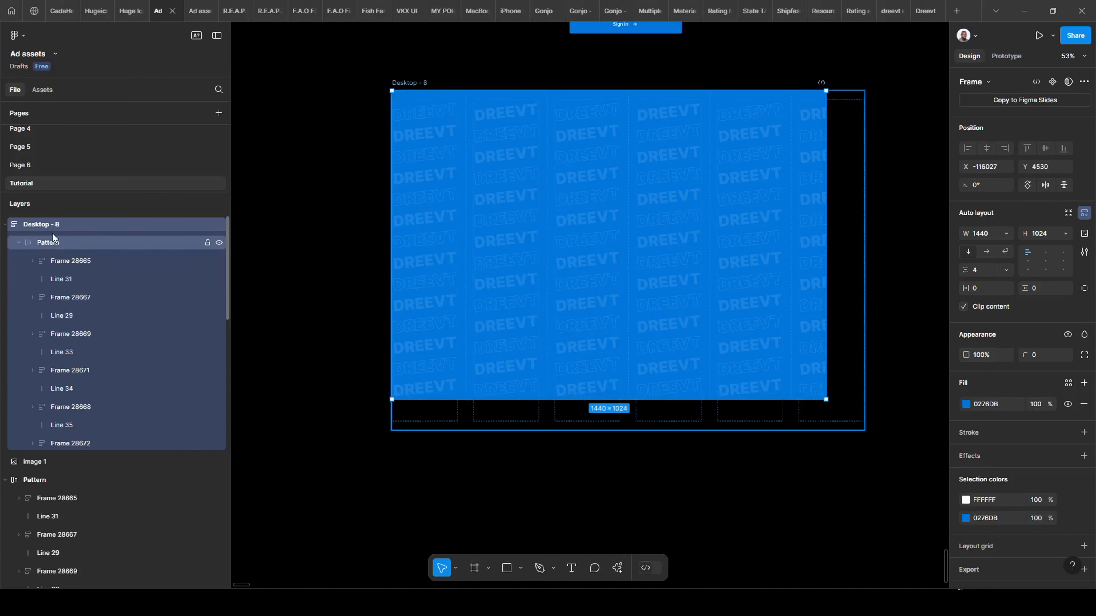
pyautogui.click(15, 244)
pyautogui.click(17, 243)
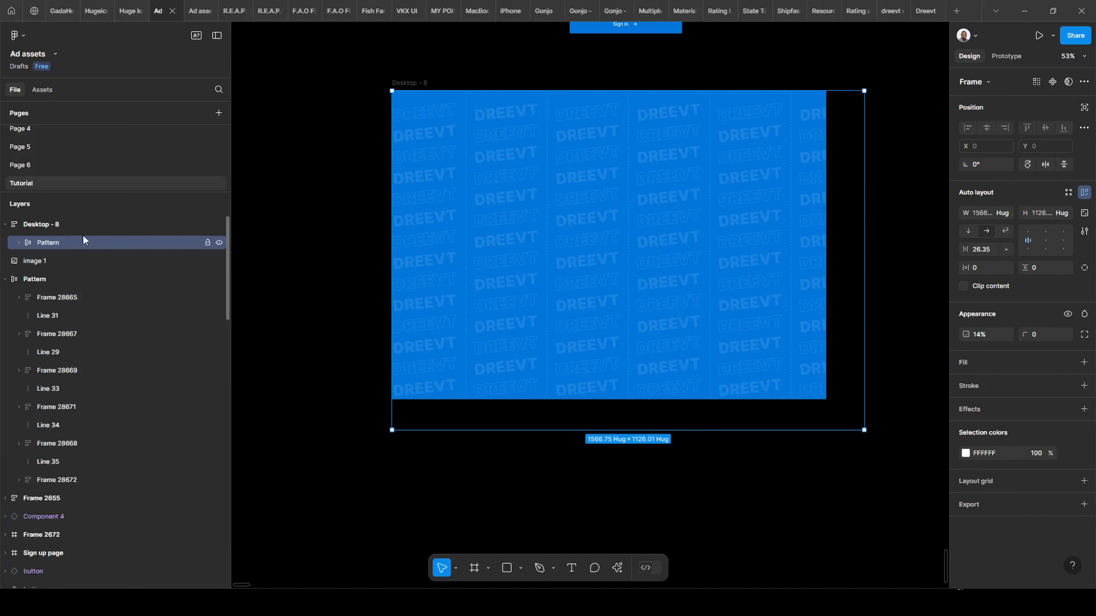
pyautogui.click(394, 81)
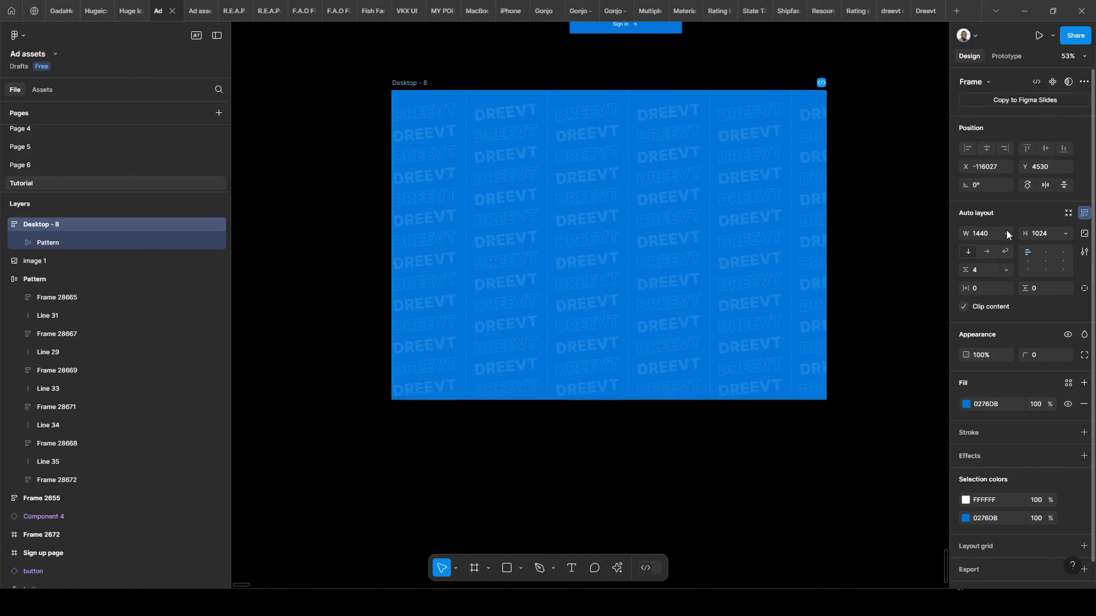
pyautogui.click(1006, 231)
pyautogui.click(1004, 238)
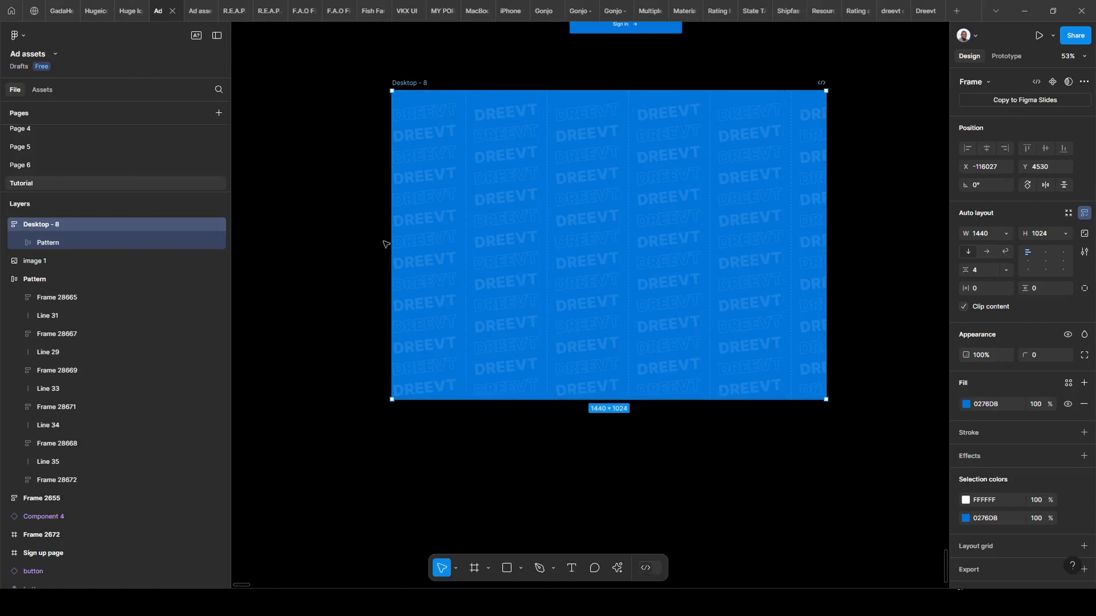
pyautogui.scroll(5, 522, 108)
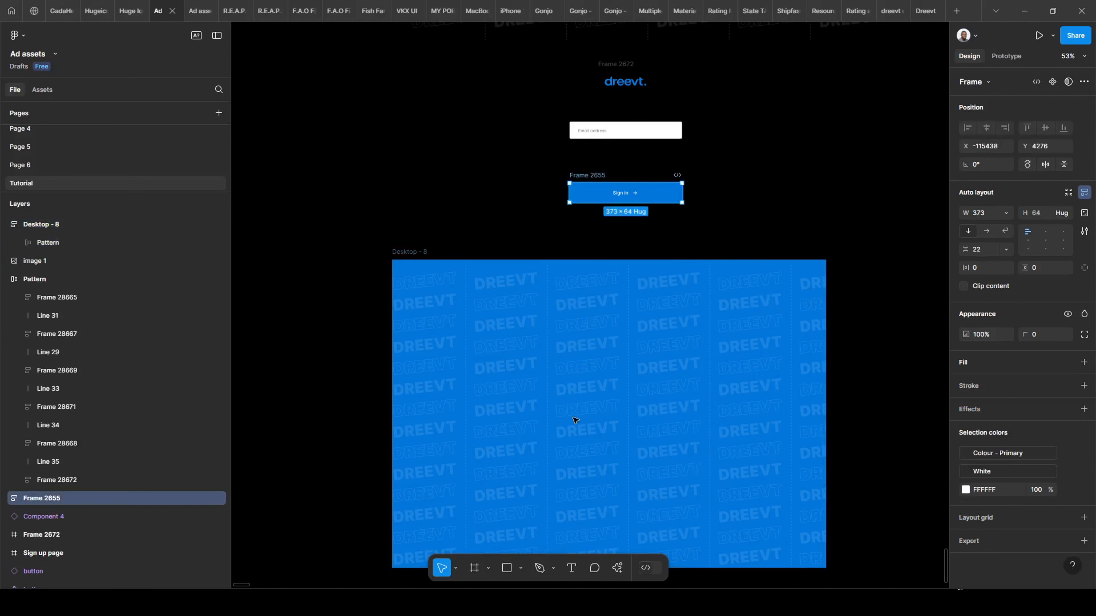
# Move the Sign in button and place the Email address field just above it, outside Desktop - 8.
pyautogui.moveTo(591, 190); pyautogui.dragTo(544, 205)
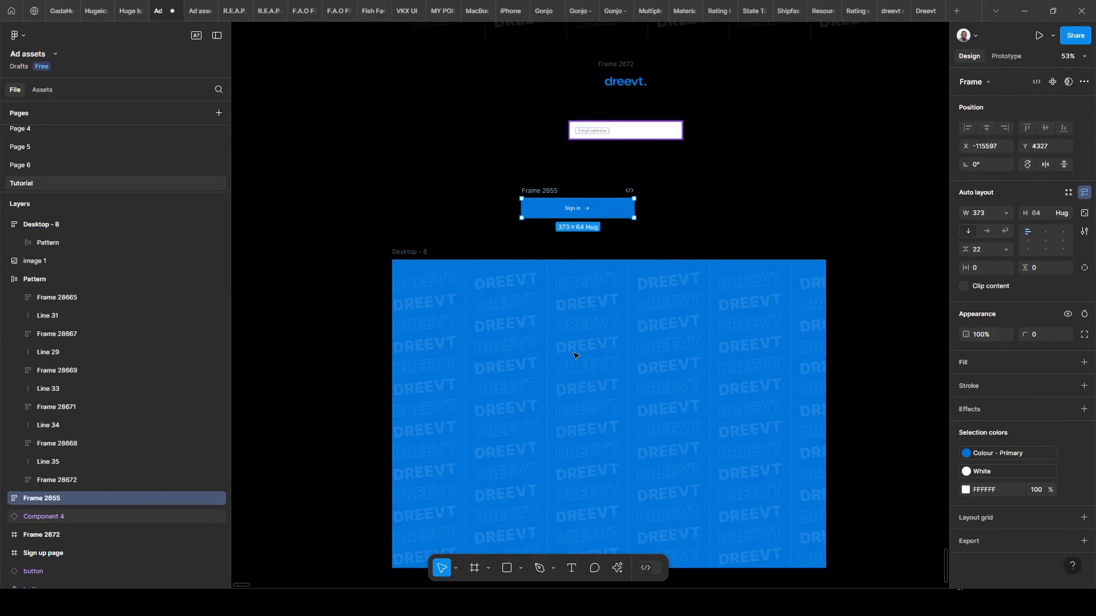
pyautogui.press('Tab')
pyautogui.moveTo(592, 125); pyautogui.dragTo(577, 415)
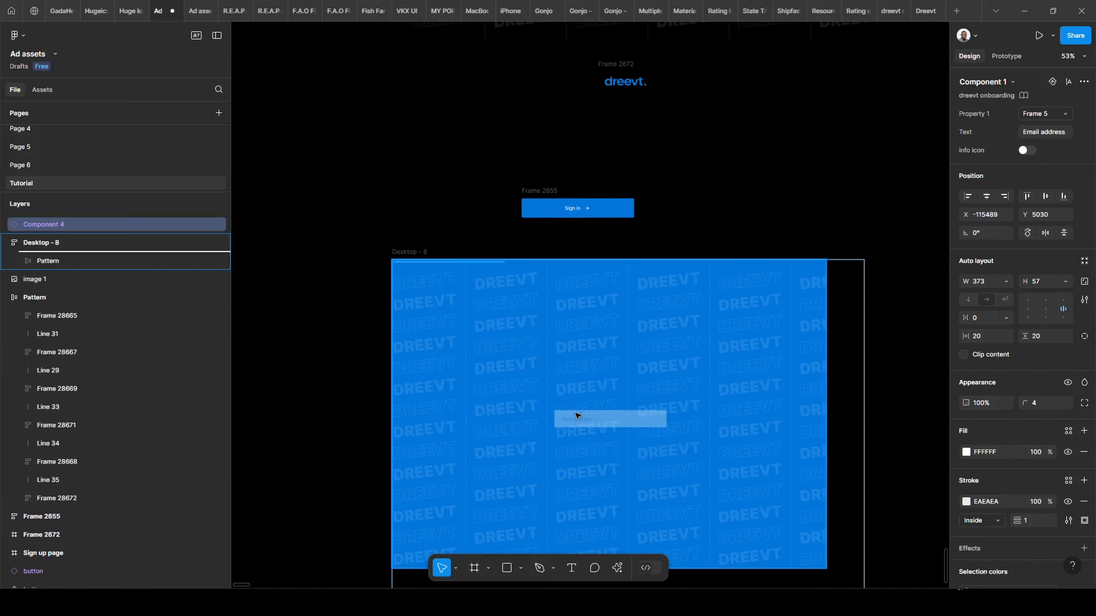
pyautogui.moveTo(667, 394); pyautogui.dragTo(692, 347)
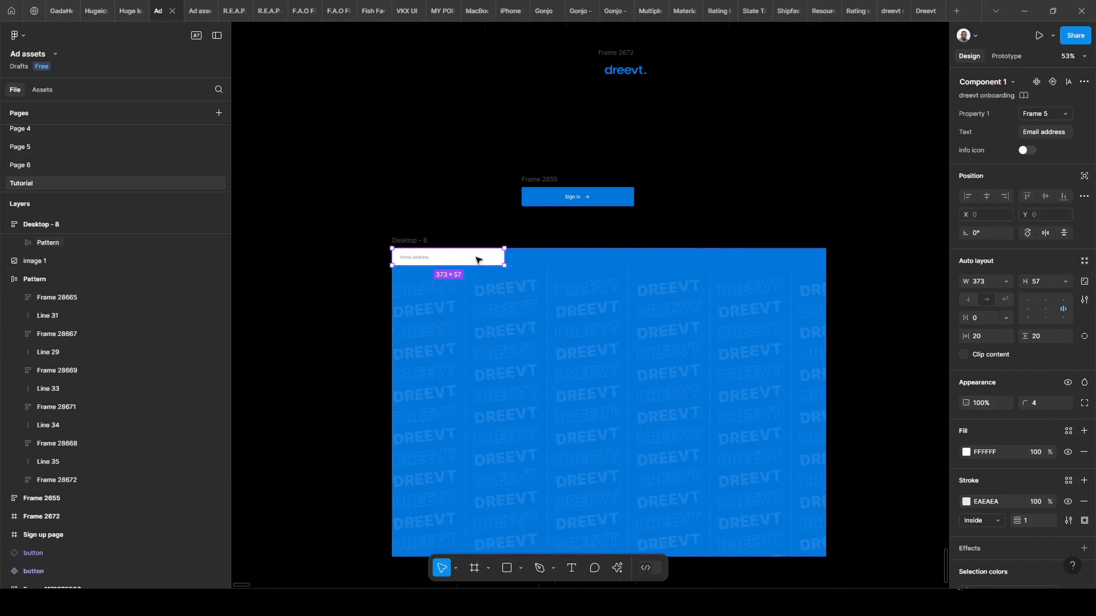
pyautogui.scroll(-1, 604, 311)
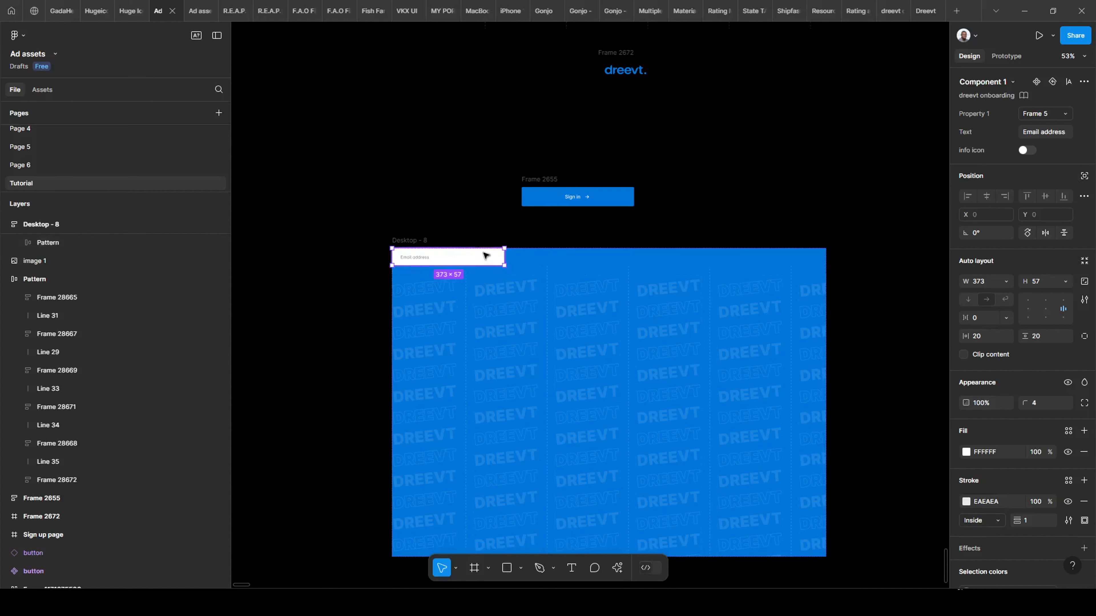
pyautogui.moveTo(457, 251); pyautogui.dragTo(526, 167)
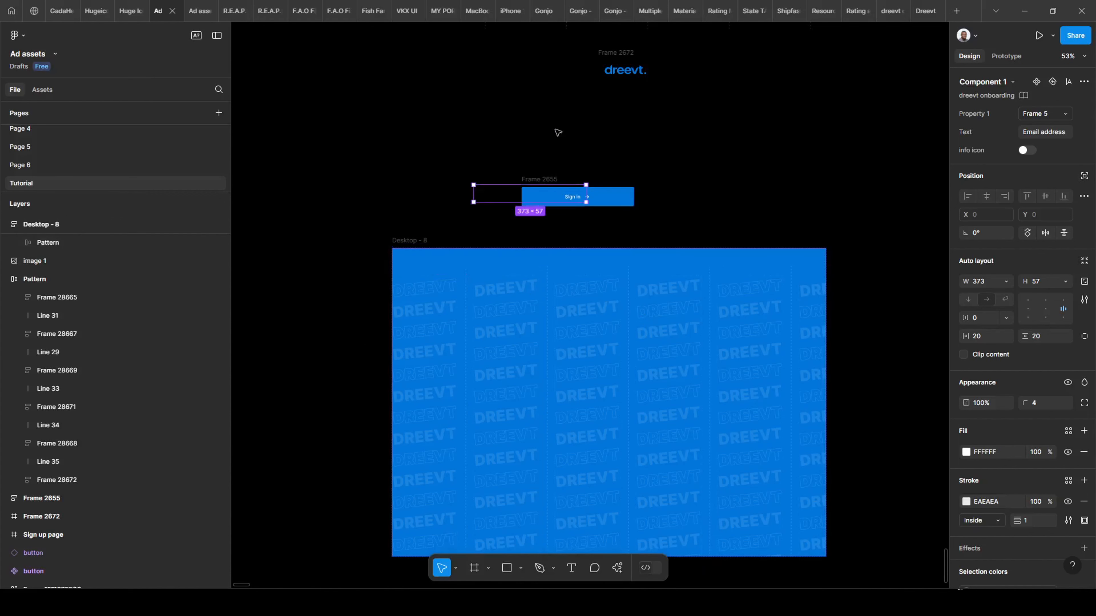
pyautogui.moveTo(557, 132); pyautogui.dragTo(553, 139)
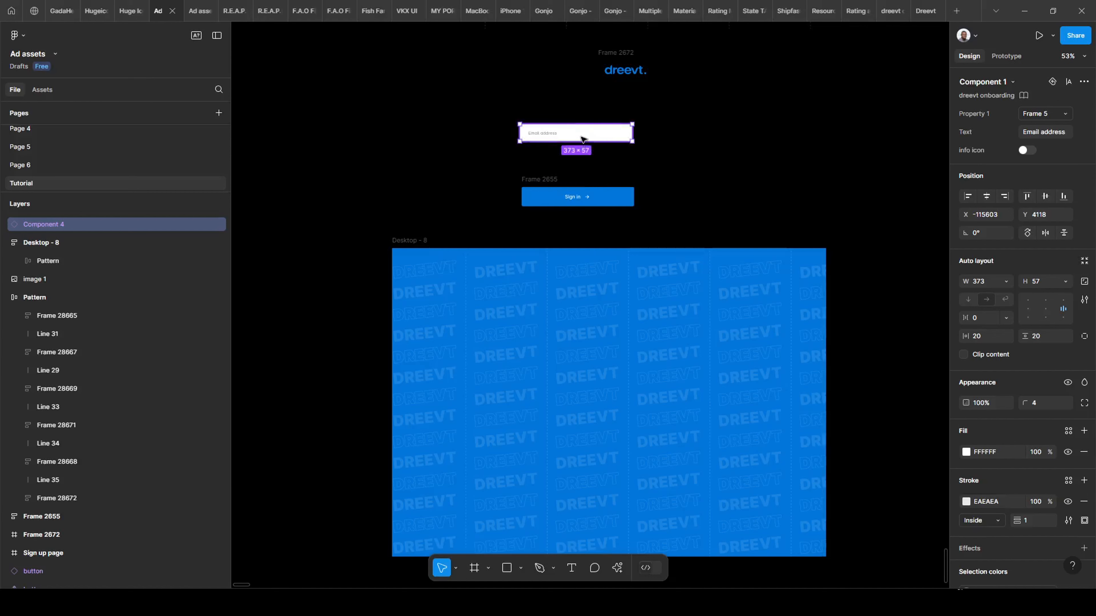
pyautogui.scroll(-3, 447, 141)
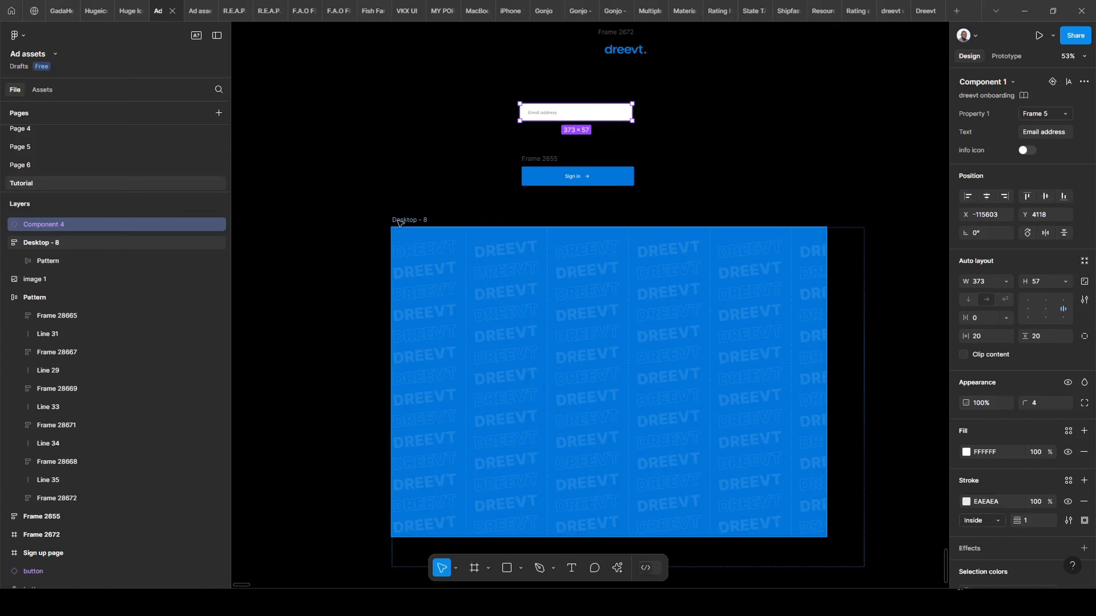
pyautogui.click(640, 302)
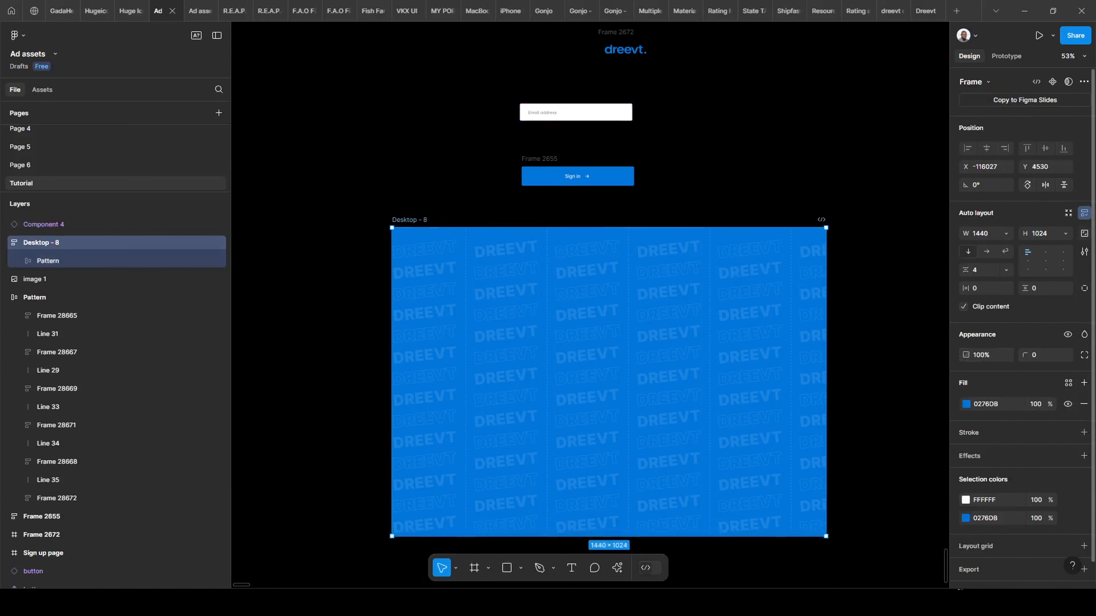
# Keep Desktop - 8 at a fixed 1440 width and 1024 height.
pyautogui.click(1064, 233)
pyautogui.click(1063, 233)
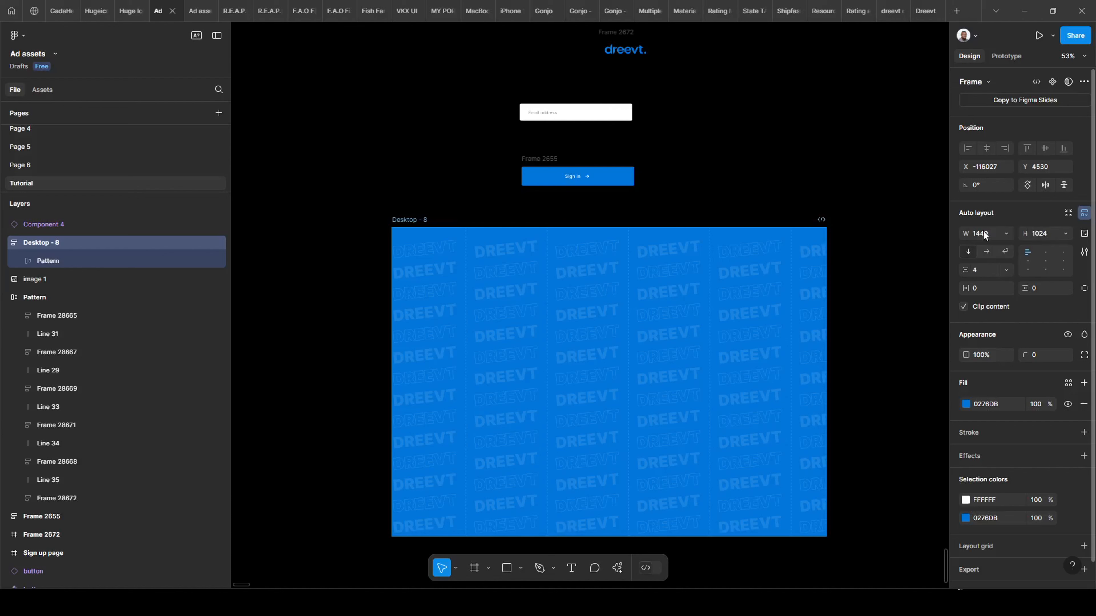
pyautogui.click(1006, 229)
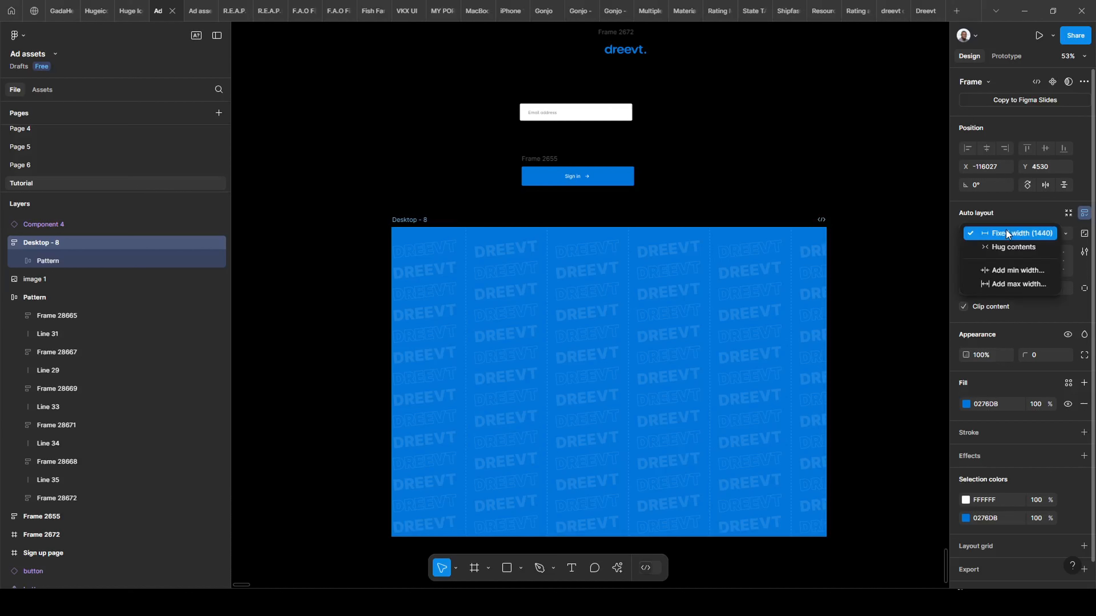
pyautogui.click(1006, 230)
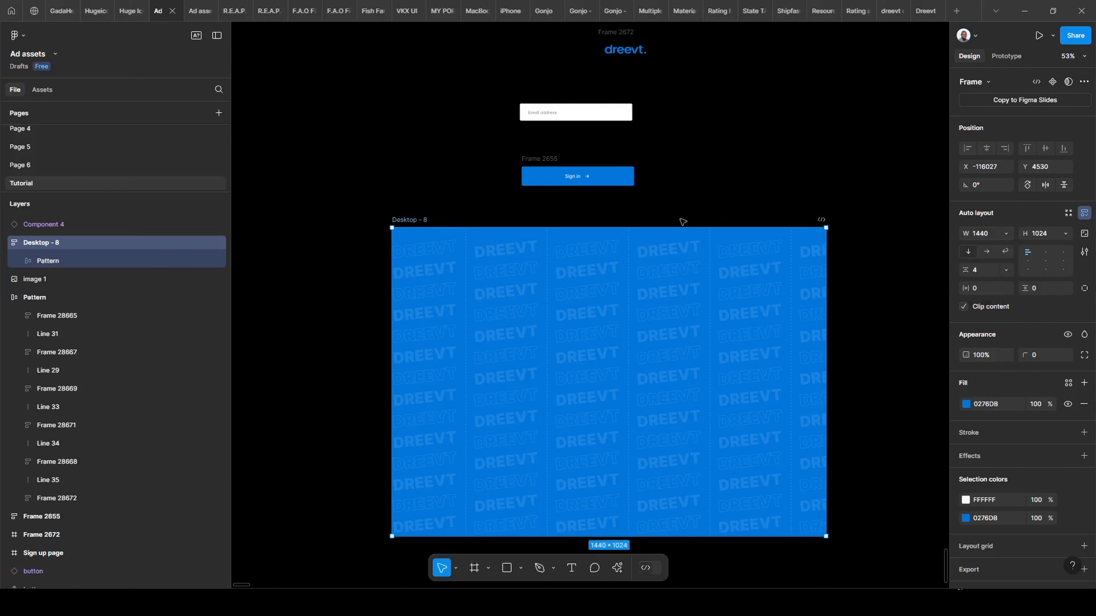
pyautogui.scroll(-1, 801, 190)
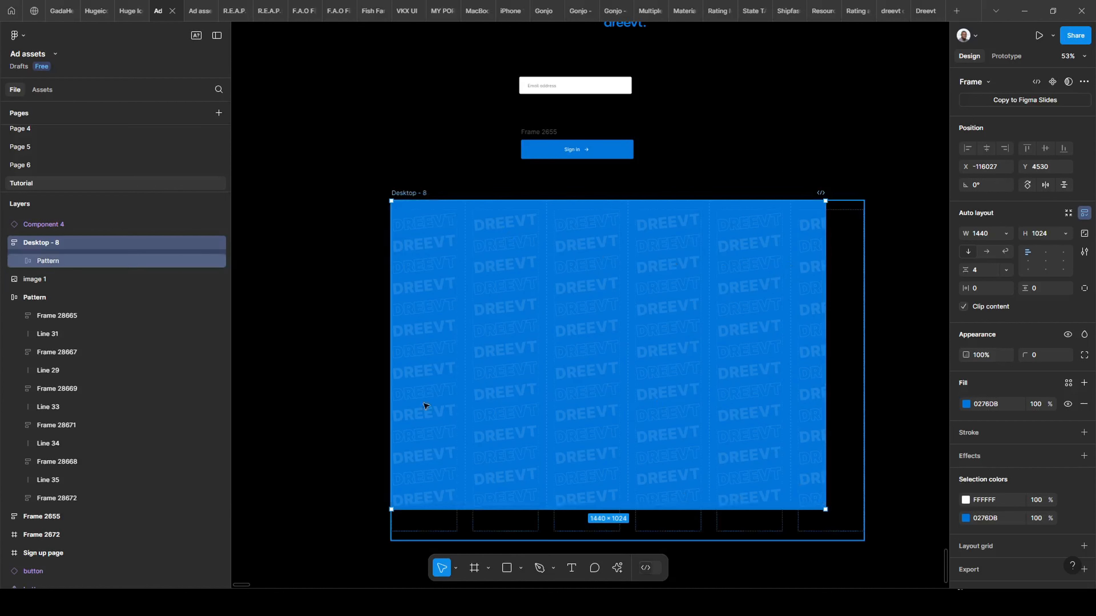
# Switch Desktop - 8's height and width sizing to Hug contents.
pyautogui.click(87, 262)
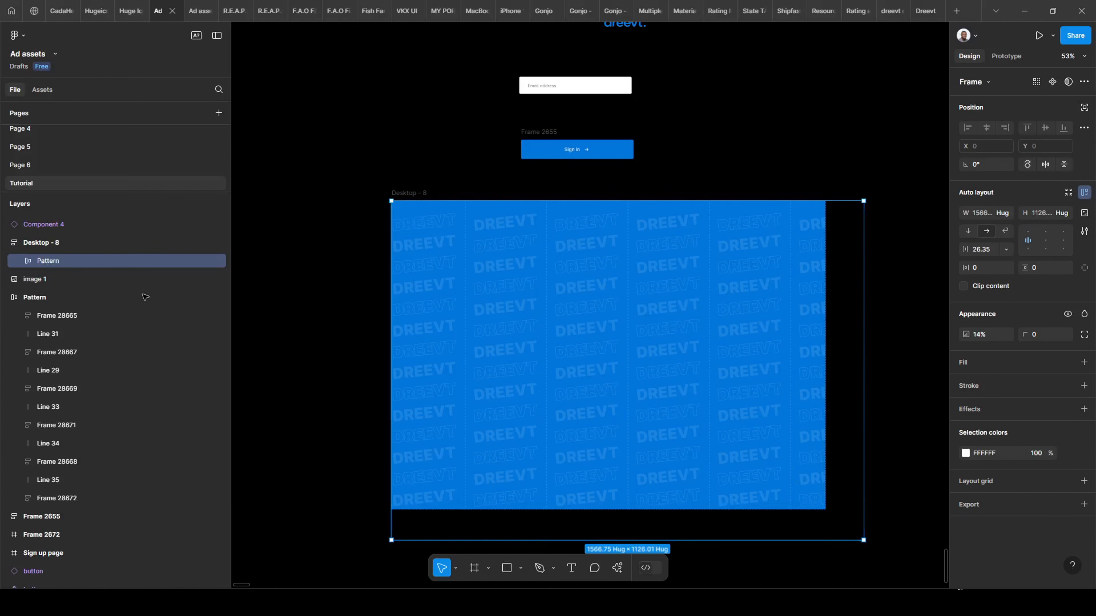
pyautogui.press('Escape')
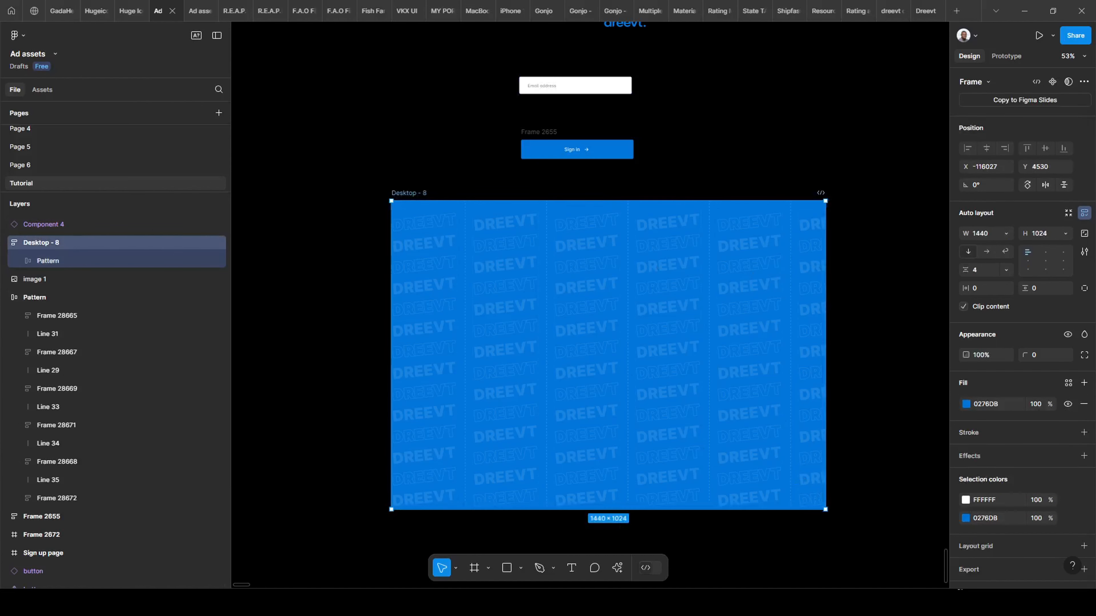
pyautogui.click(1063, 236)
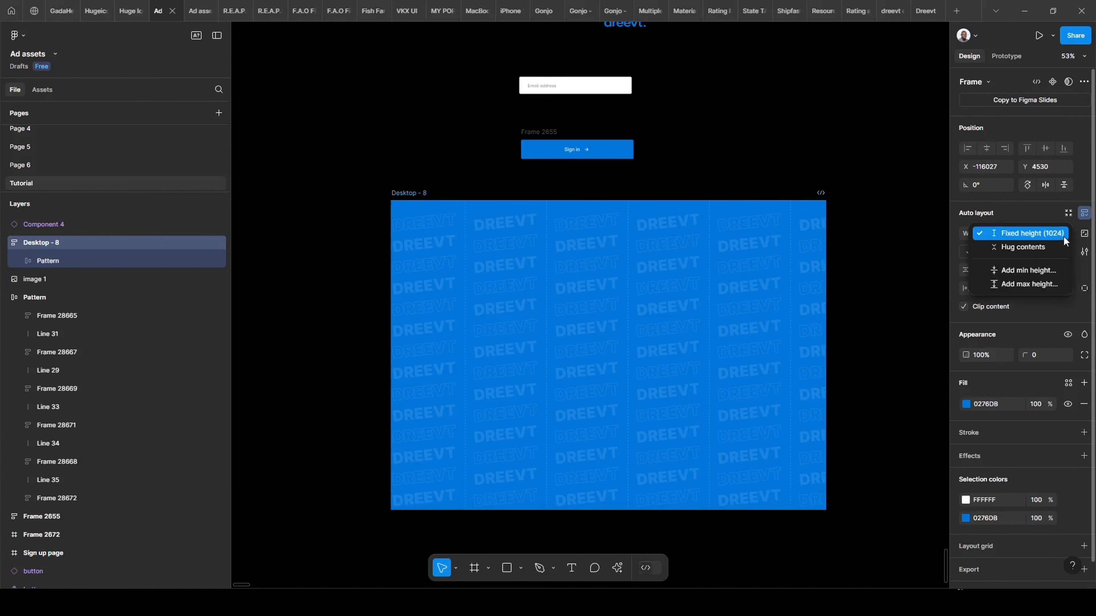
pyautogui.click(1038, 249)
pyautogui.scroll(-1, 701, 460)
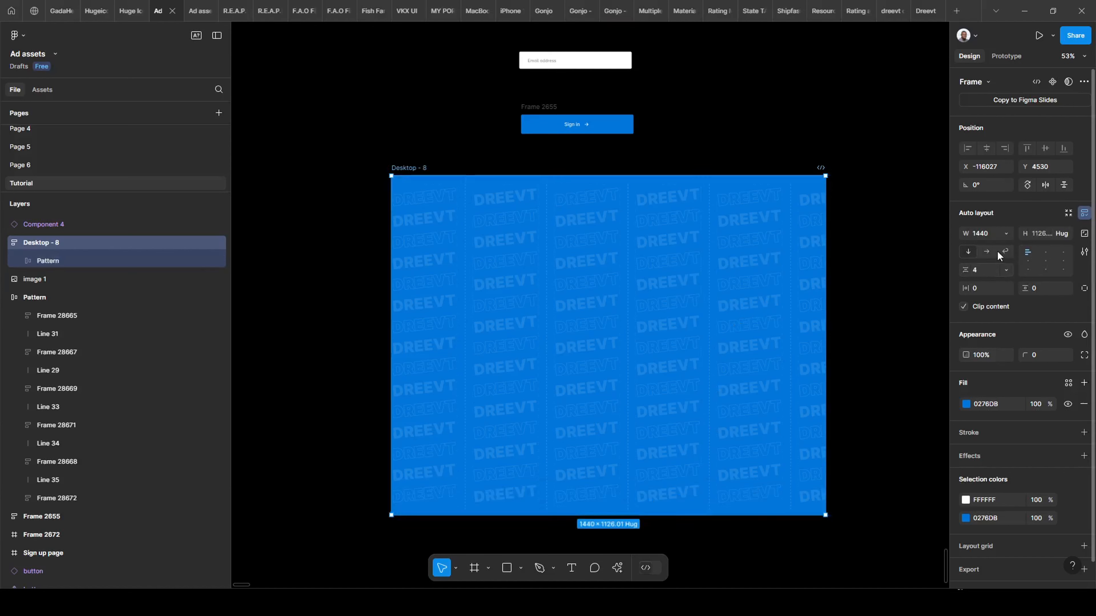
pyautogui.click(1004, 233)
pyautogui.click(1003, 248)
pyautogui.scroll(-2, 714, 326)
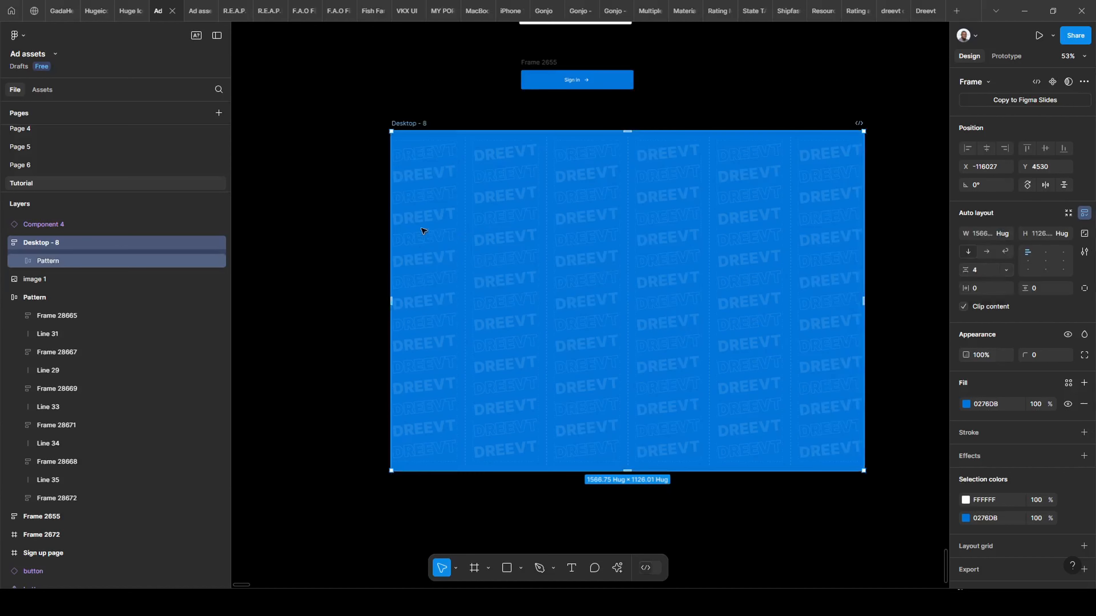
# Set Desktop - 8 to 1440 × 1080, then undo back to the earlier size.
pyautogui.click(97, 262)
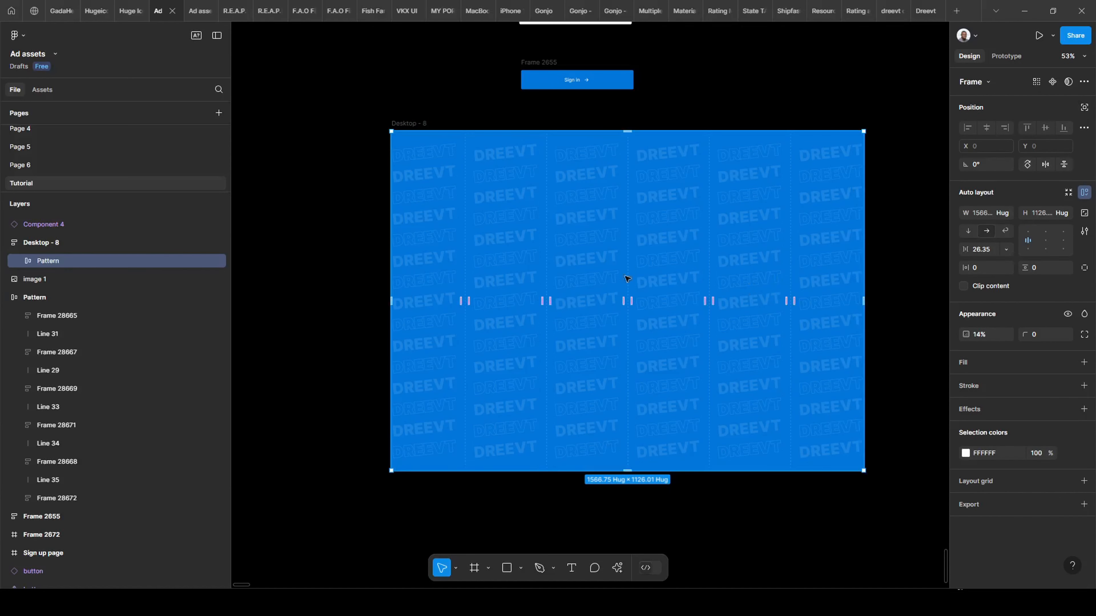
pyautogui.click(398, 124)
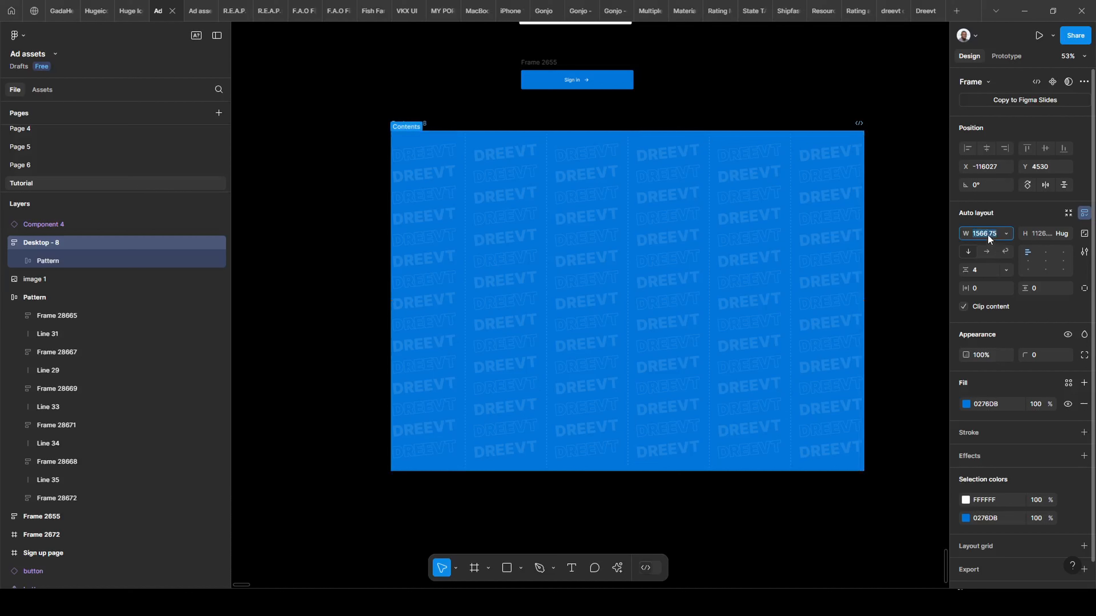
pyautogui.write('1440')
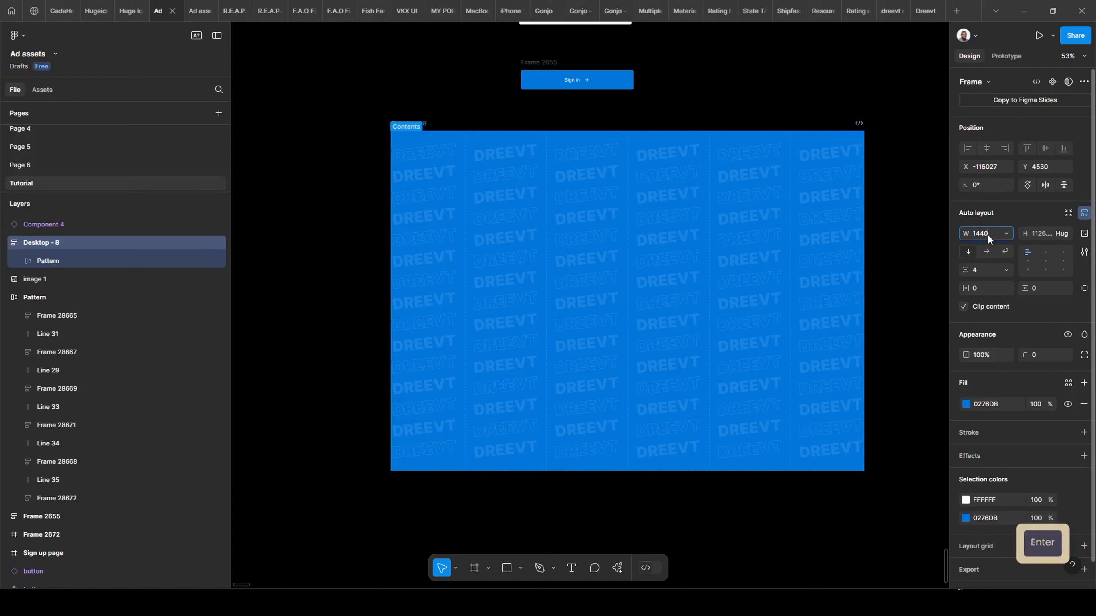
pyautogui.press('Return')
pyautogui.click(1041, 233)
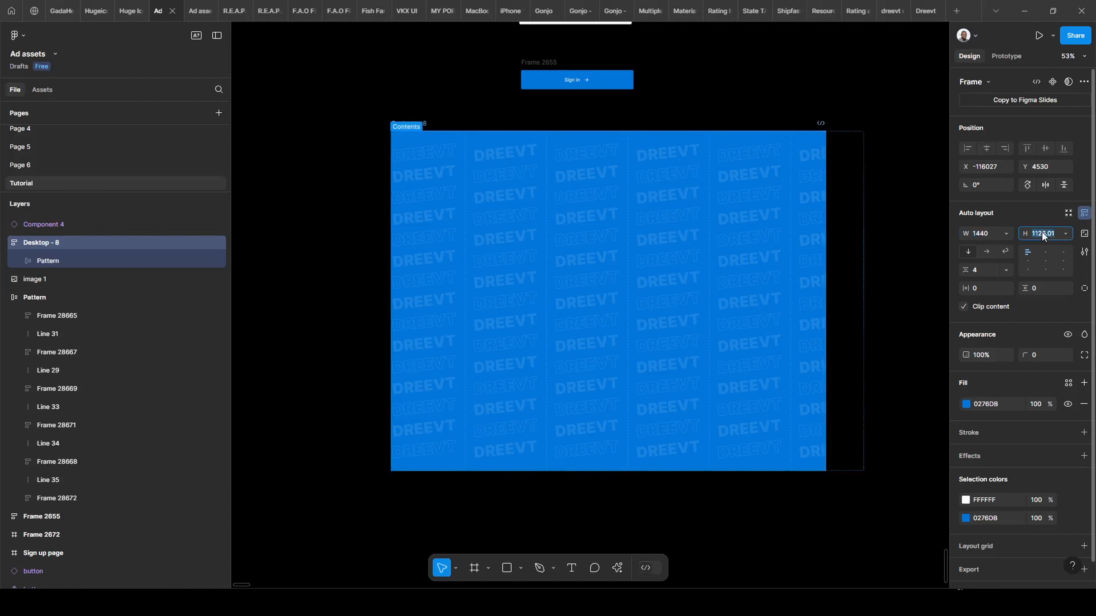
pyautogui.write('1080')
pyautogui.press('Return')
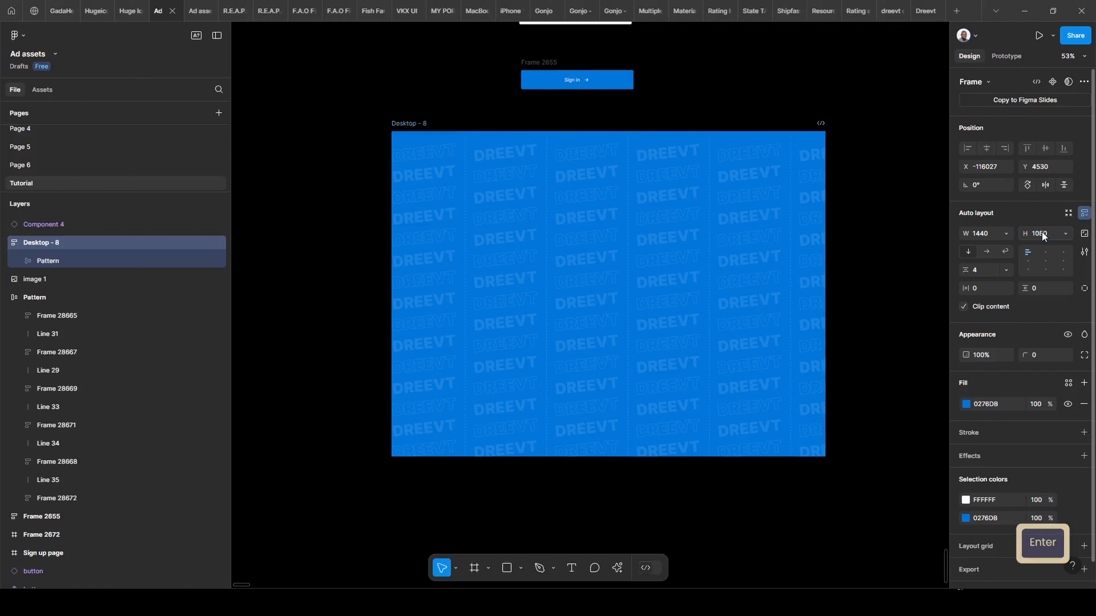
pyautogui.hotkey('ctrl', 'z')
pyautogui.hotkey('ctrl', 'z')
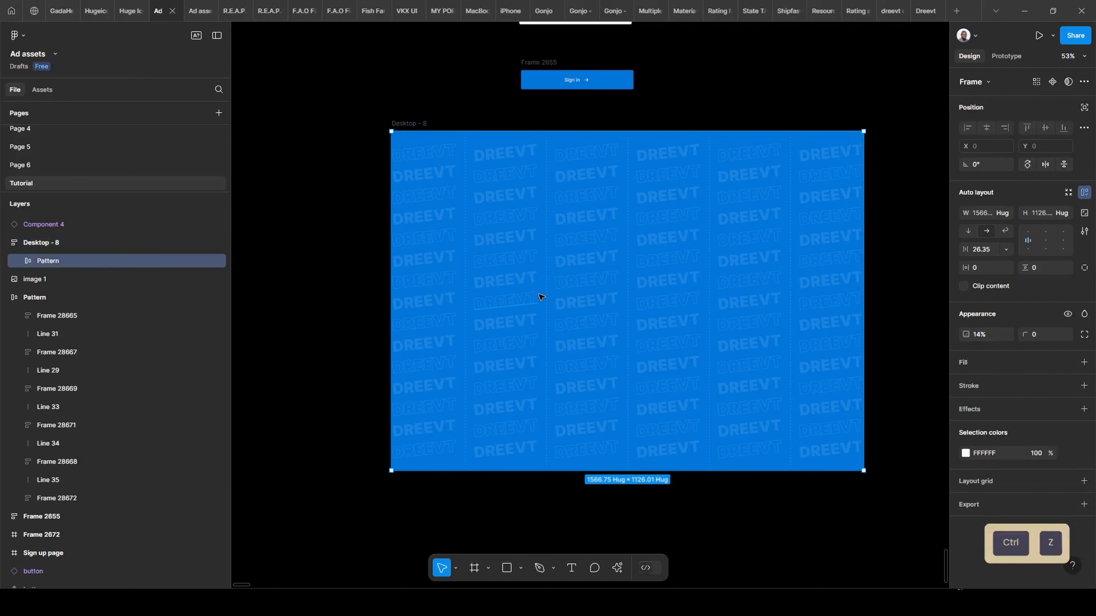
pyautogui.hotkey('ctrl', 'z')
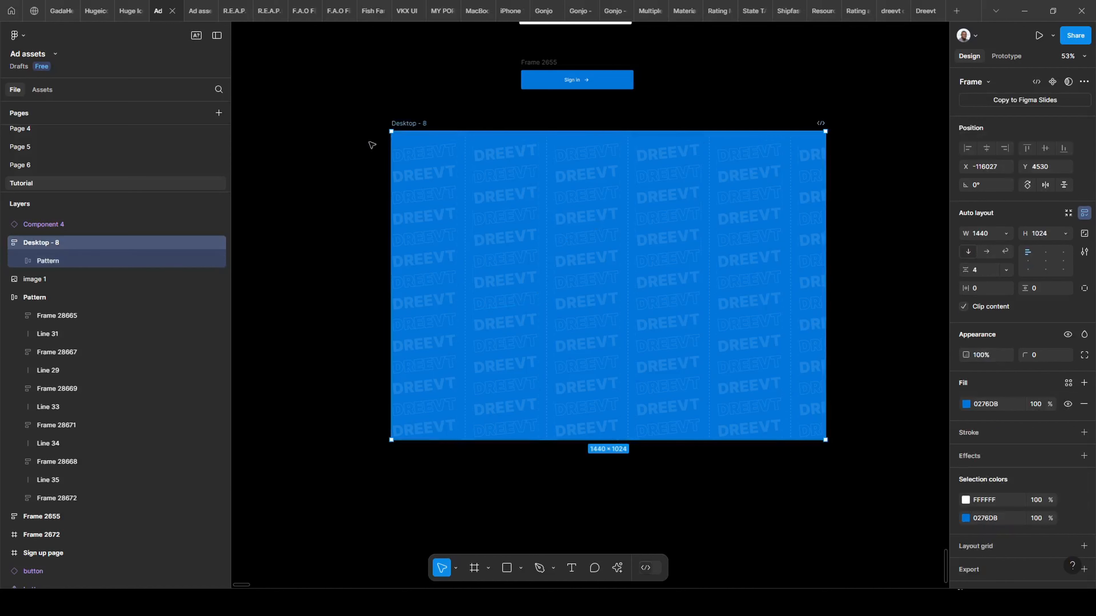
# Align Desktop - 8's content to top centre, then to bottom centre.
pyautogui.hscroll(3, 845, 229)
pyautogui.scroll(-2, 845, 229)
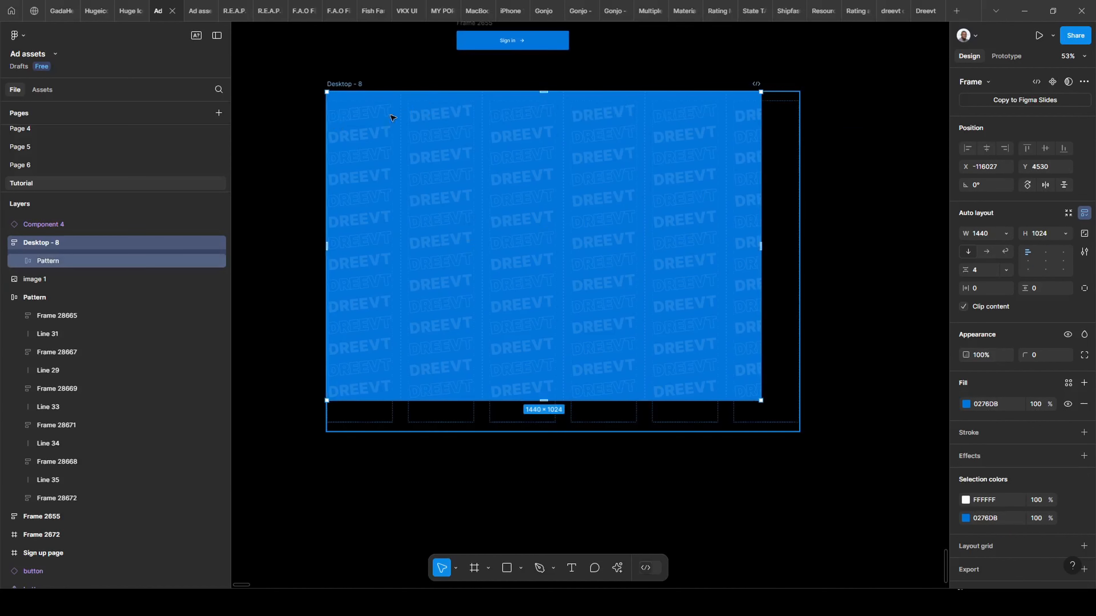
pyautogui.scroll(3, 601, 120)
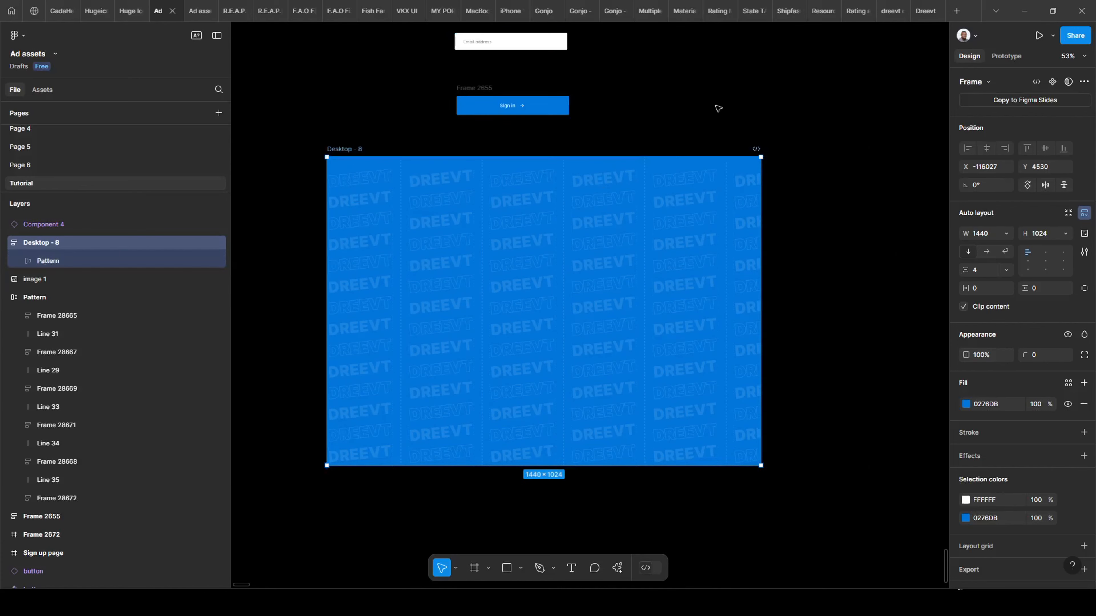
pyautogui.click(748, 118)
pyautogui.click(406, 296)
pyautogui.click(406, 296)
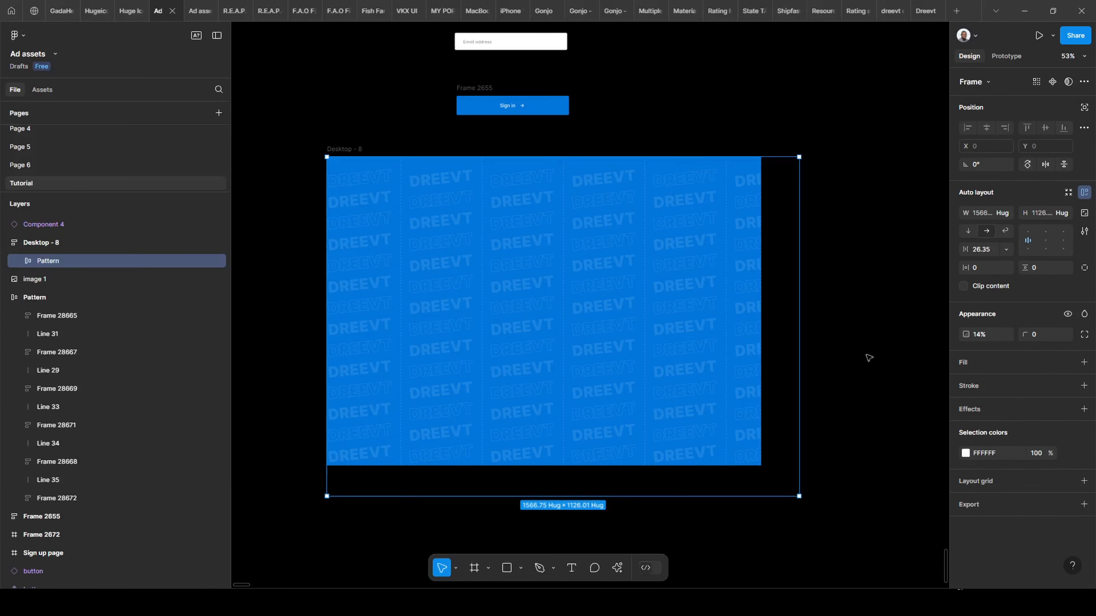
pyautogui.click(336, 148)
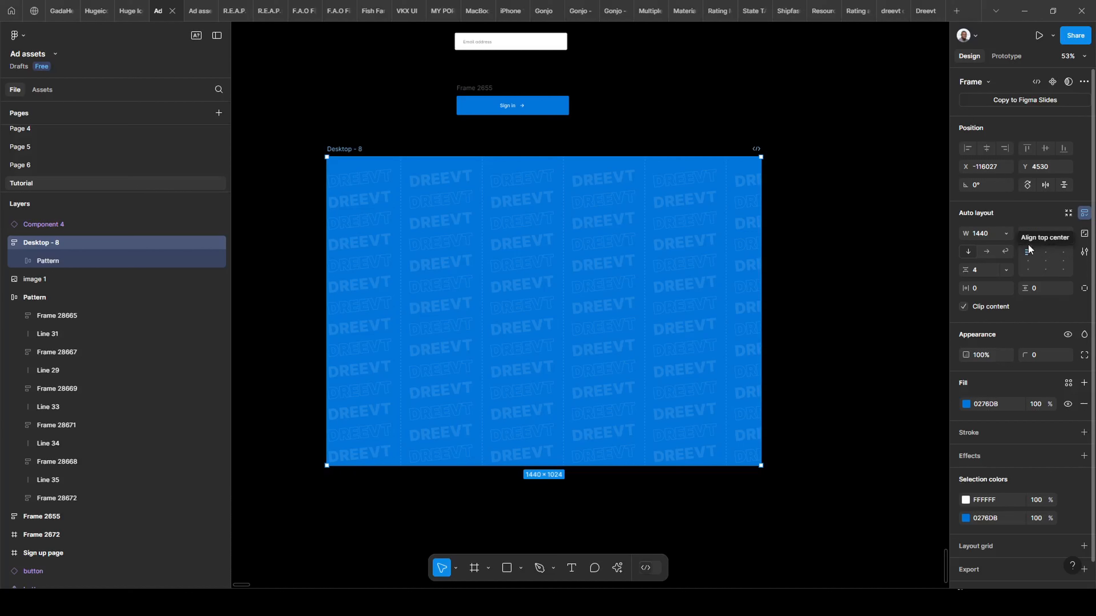
pyautogui.click(1044, 254)
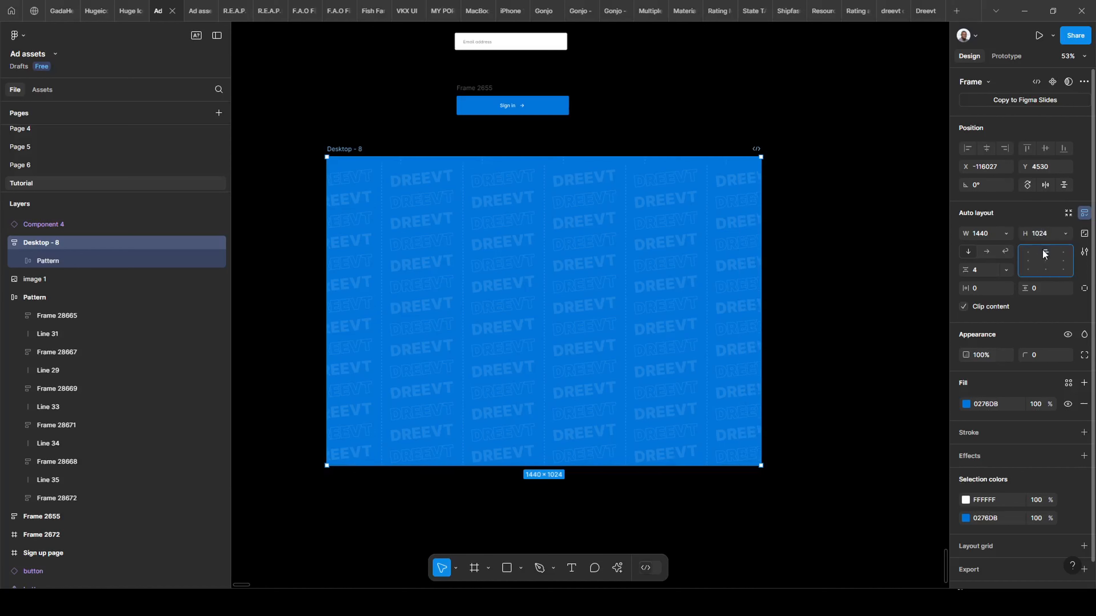
pyautogui.click(1044, 271)
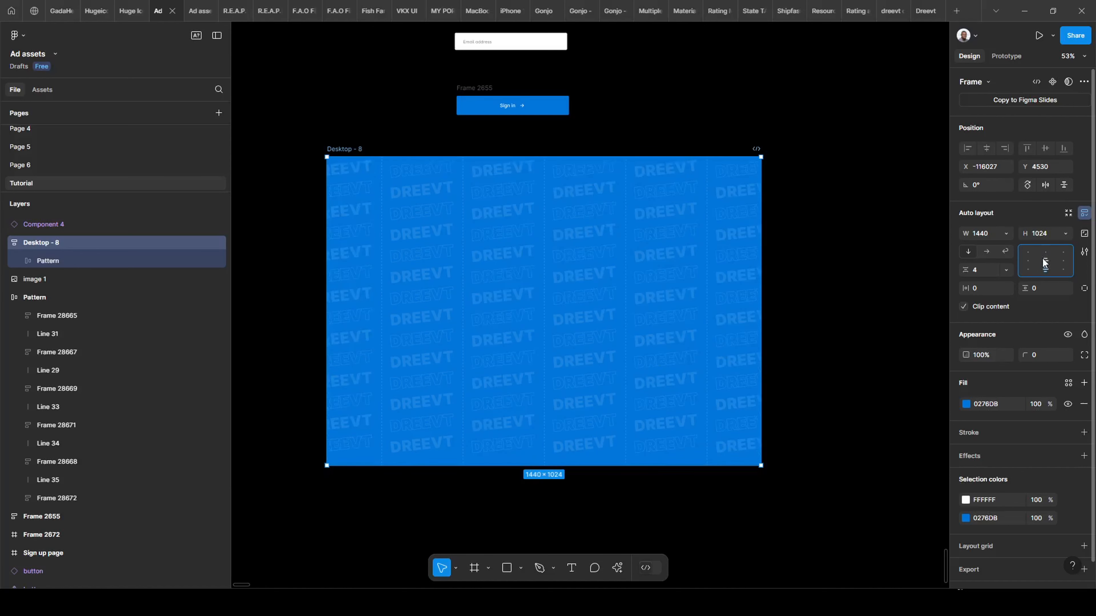
# Try each auto layout alignment cell, ending on middle centre so the pattern sits centred.
pyautogui.click(1045, 261)
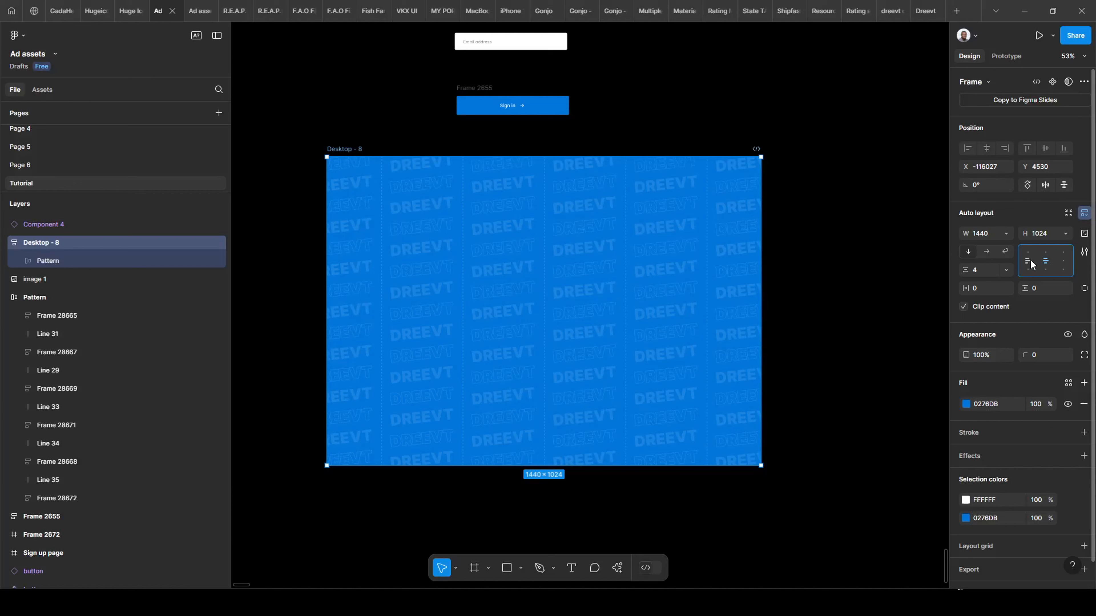
pyautogui.click(1029, 261)
pyautogui.click(1030, 252)
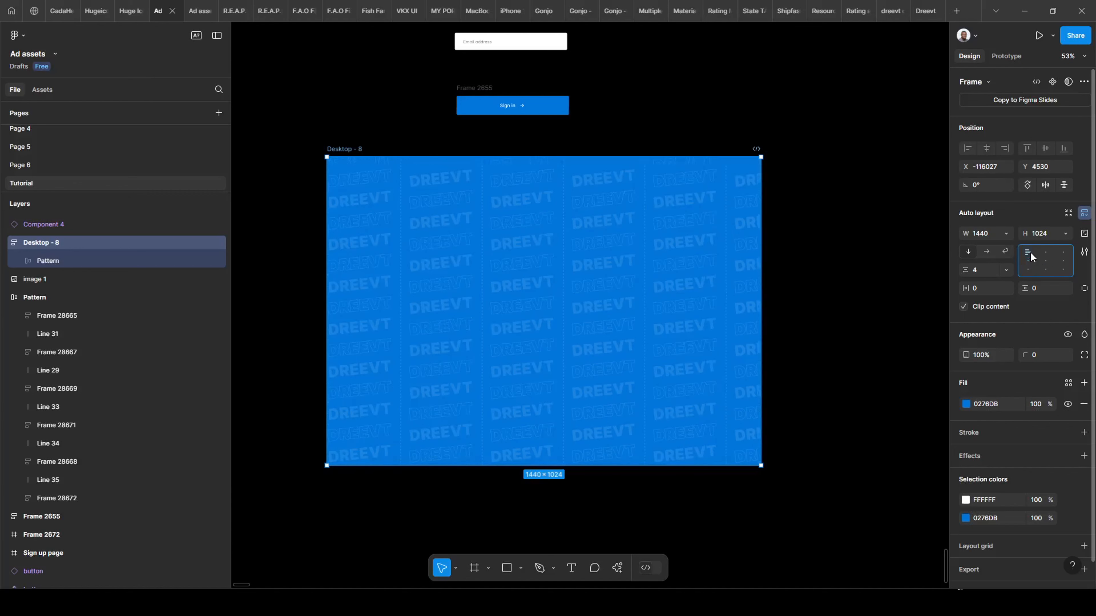
pyautogui.click(1029, 269)
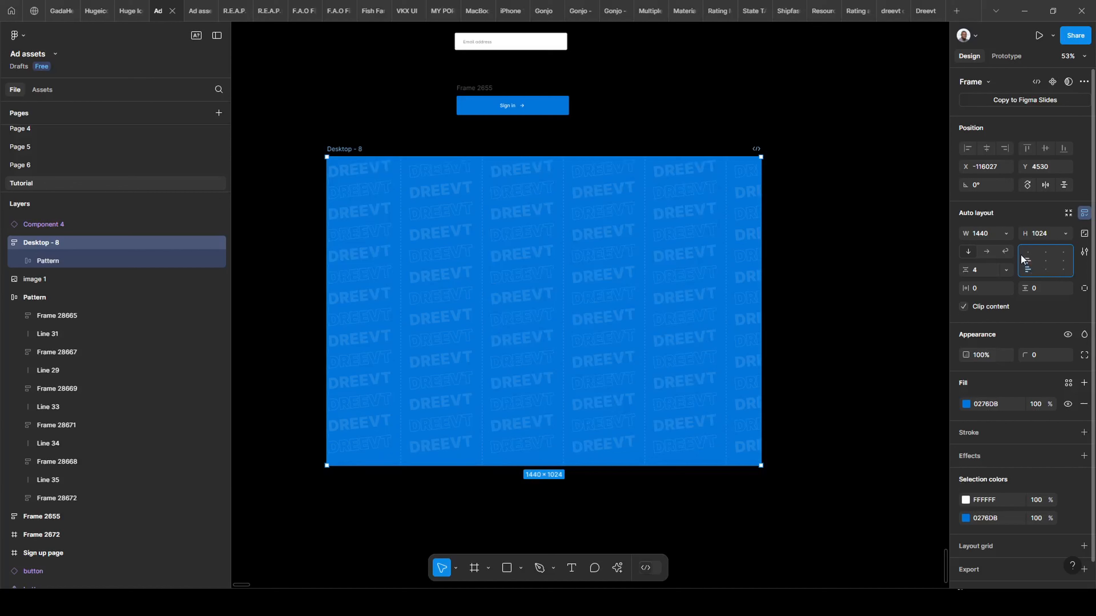
pyautogui.click(1063, 270)
pyautogui.click(1066, 258)
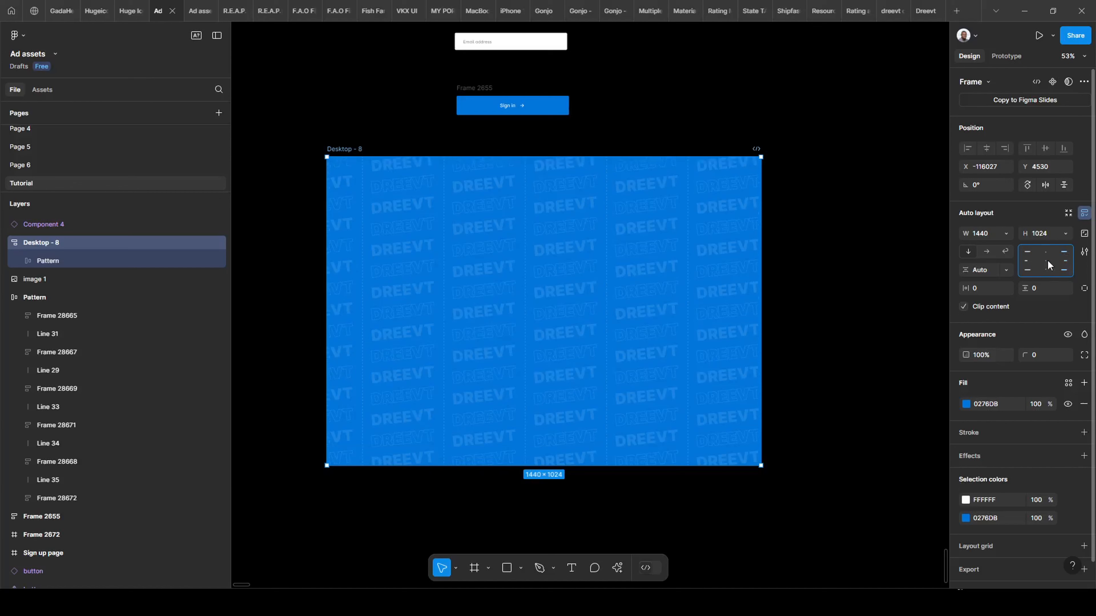
pyautogui.click(1064, 261)
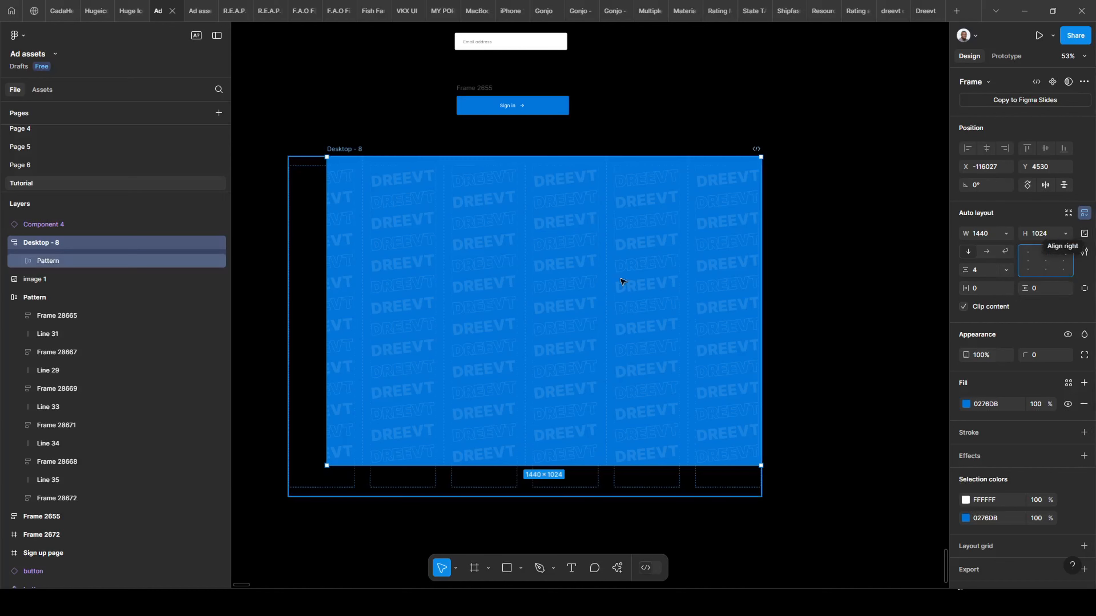
pyautogui.click(1045, 261)
pyautogui.scroll(-2, 332, 157)
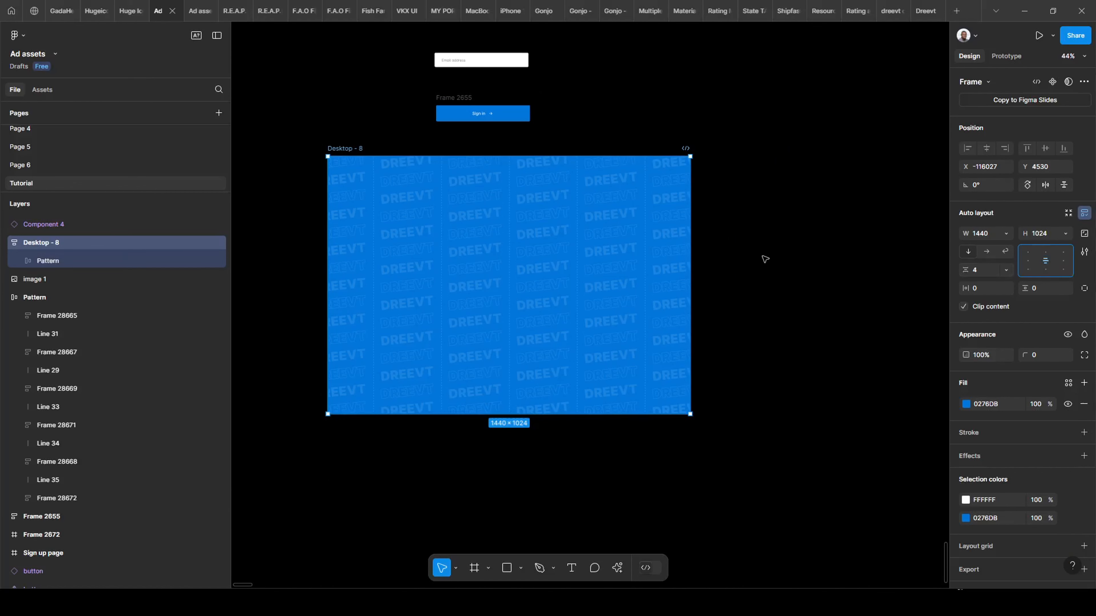
pyautogui.scroll(-2, 785, 306)
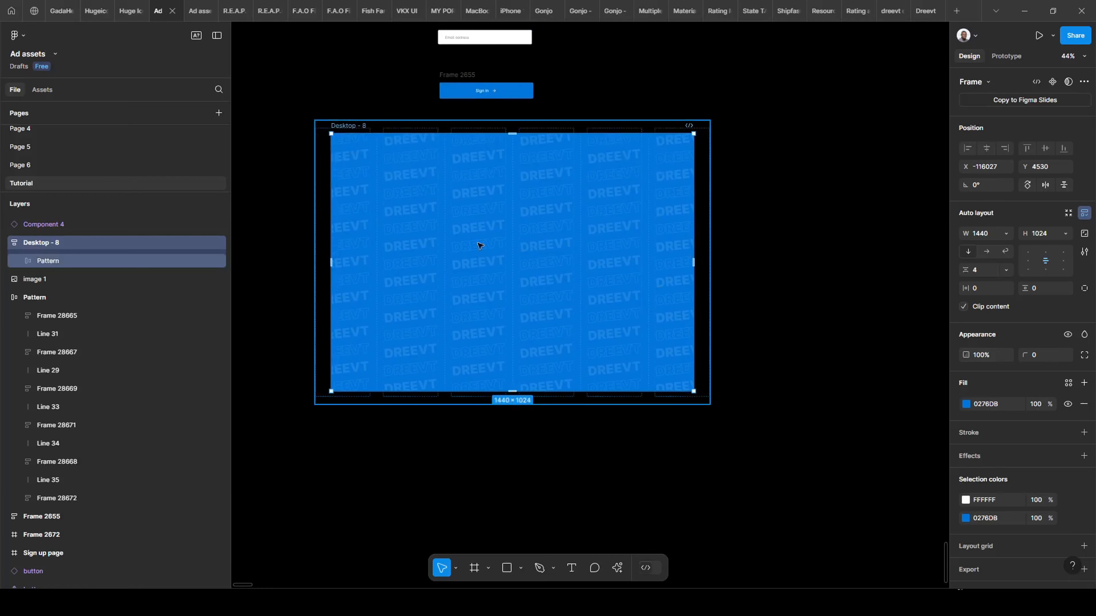
# Arrange the dreevt logo, email field and Sign in button in a column beside the blue frame.
pyautogui.scroll(3, 431, 182)
pyautogui.hscroll(2, 431, 182)
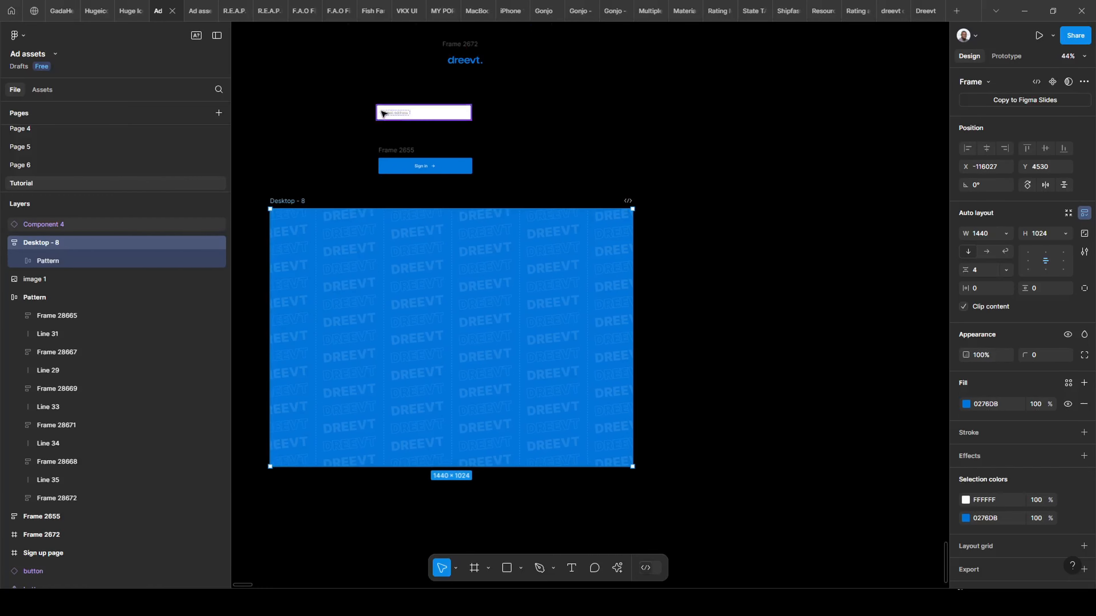
pyautogui.click(410, 116)
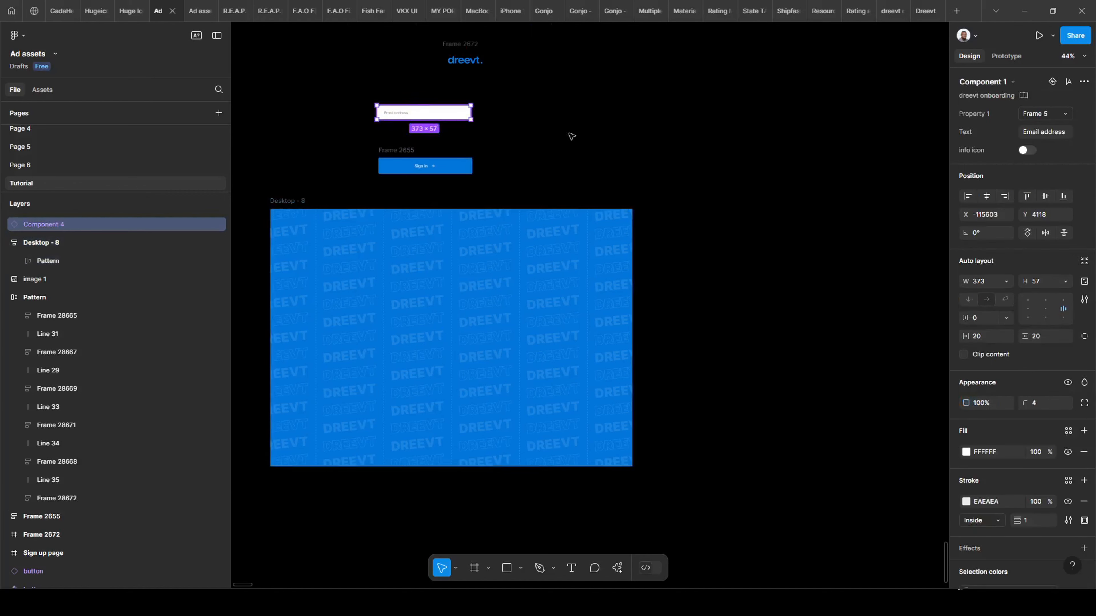
pyautogui.moveTo(423, 114); pyautogui.dragTo(842, 275)
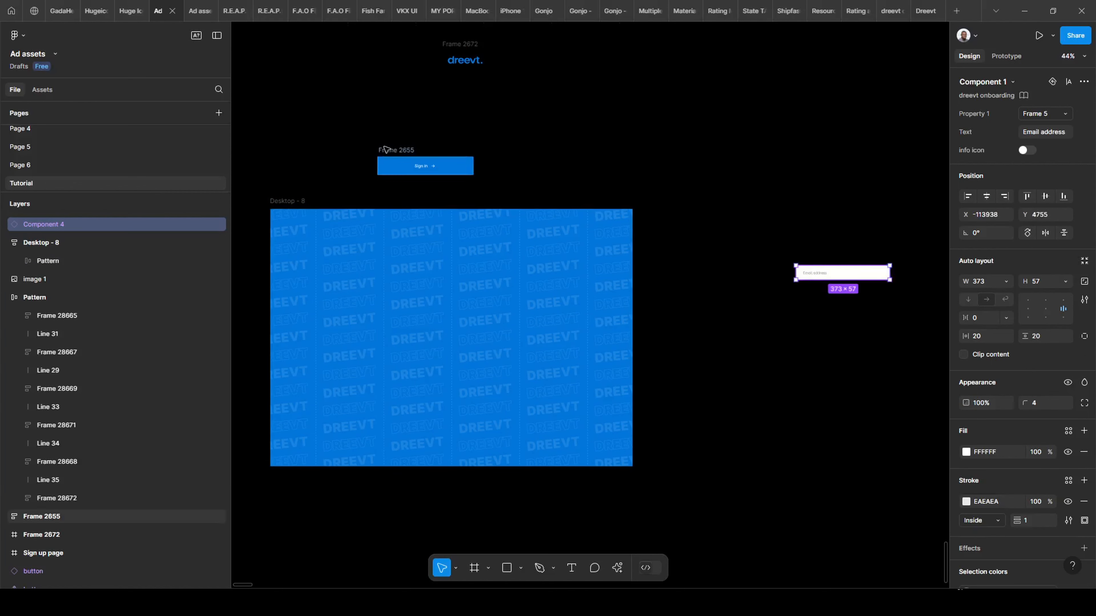
pyautogui.moveTo(385, 149); pyautogui.dragTo(803, 314)
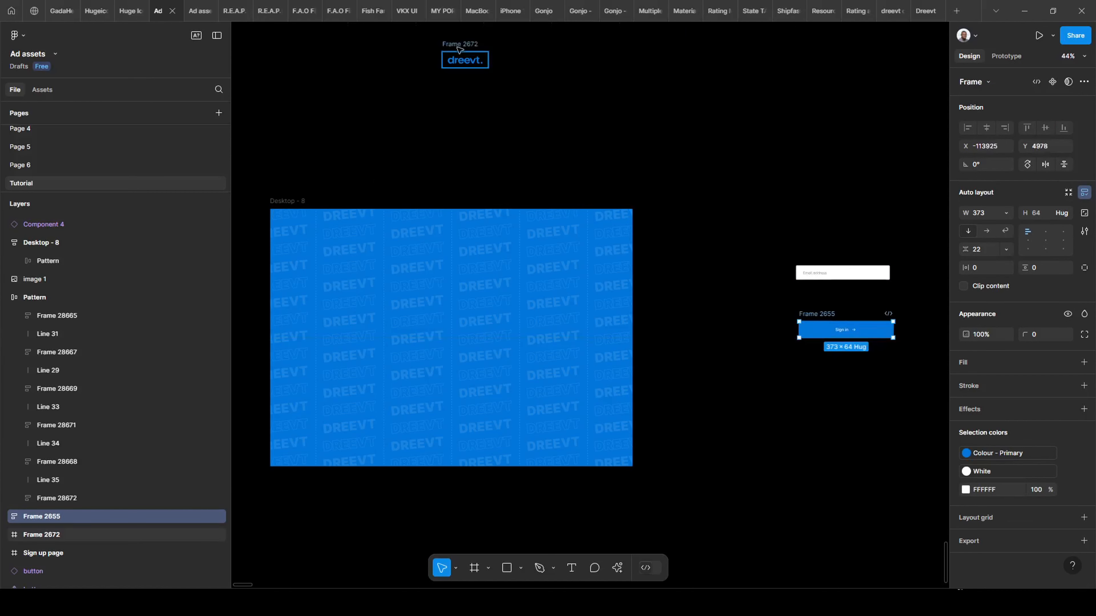
pyautogui.moveTo(458, 49); pyautogui.dragTo(828, 225)
pyautogui.moveTo(790, 288); pyautogui.dragTo(572, 264)
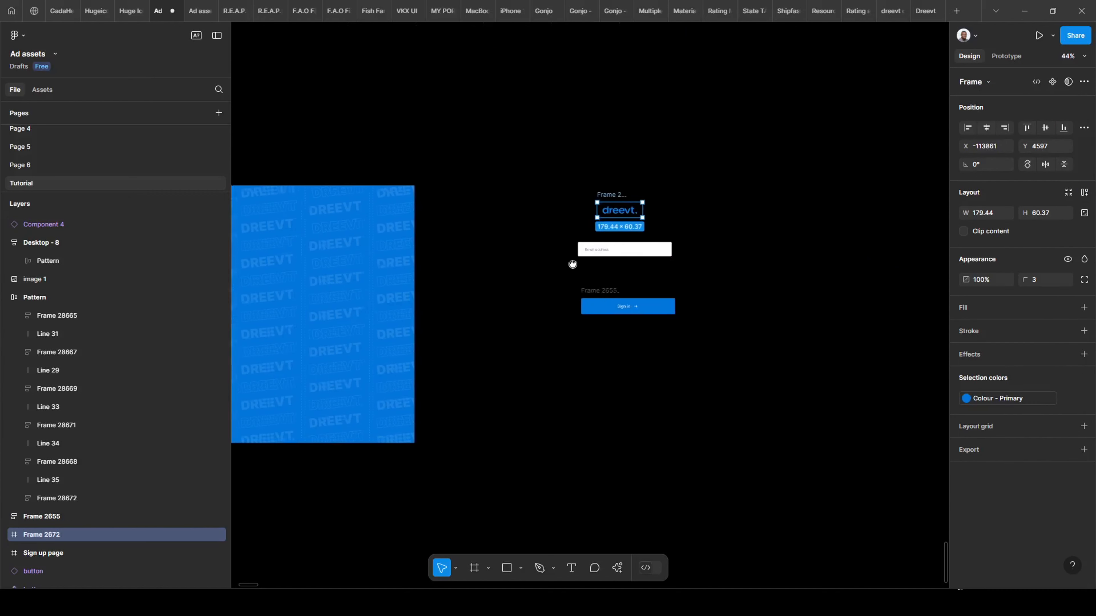
# Wrap the three items in a vertical auto layout frame with a fixed 445 height.
pyautogui.scroll(5, 573, 265)
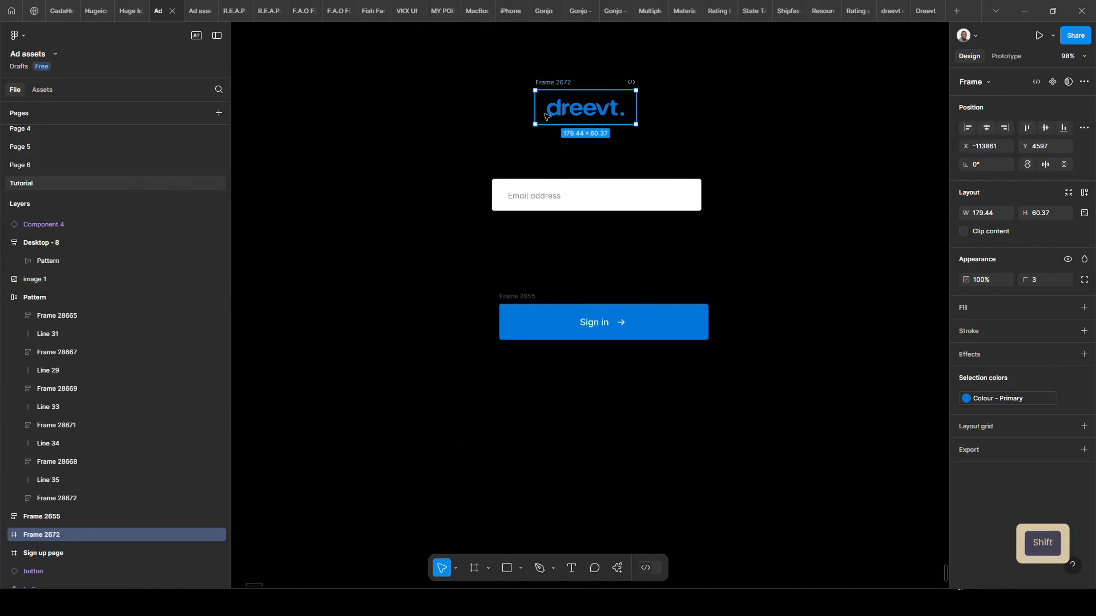
pyautogui.keyDown('shift'); pyautogui.click(603, 319); pyautogui.keyUp('shift')
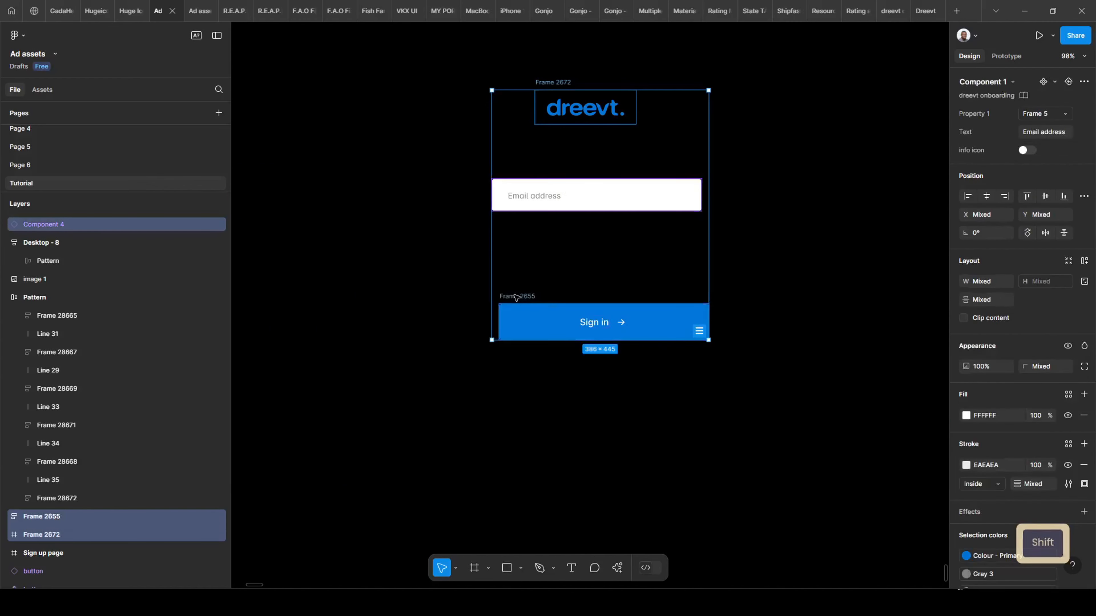
pyautogui.hotkey('shift', 'a')
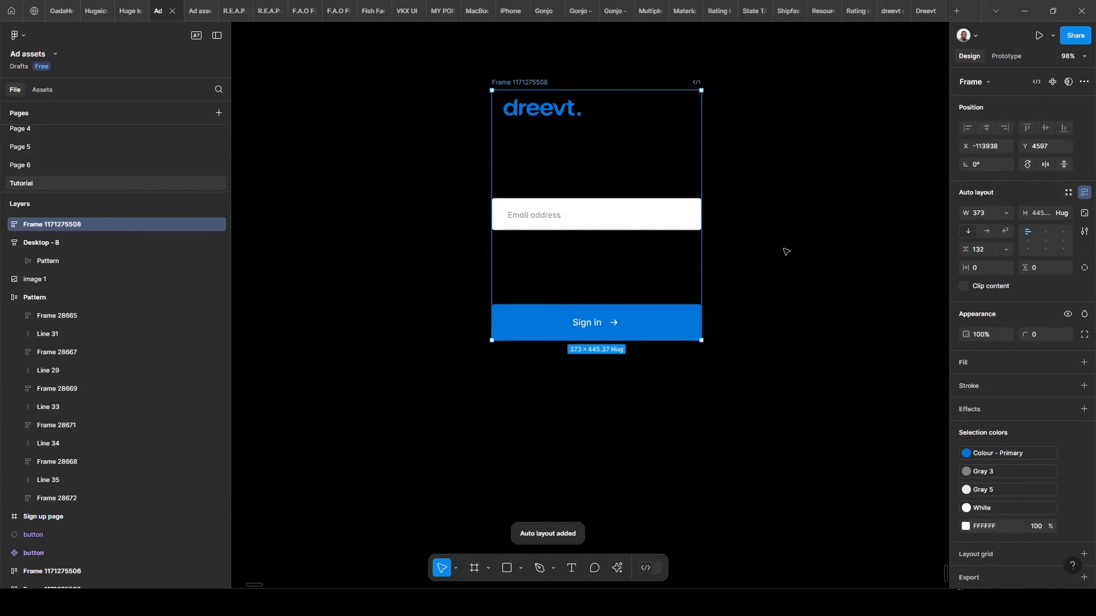
pyautogui.click(1064, 213)
pyautogui.click(1009, 201)
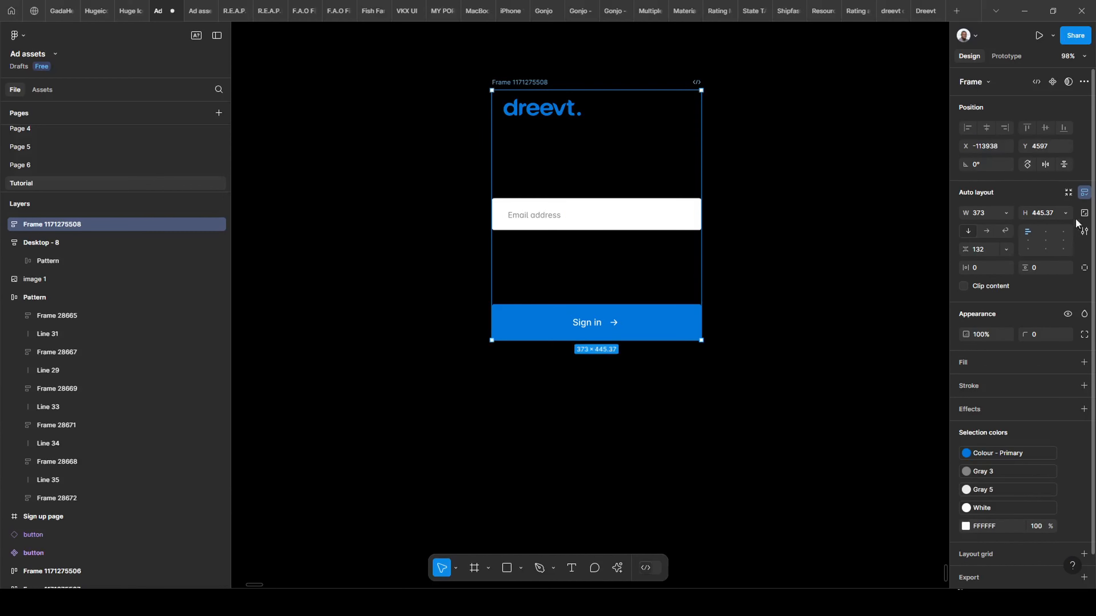
# Reduce the stack's item spacing to 20.
pyautogui.click(987, 254)
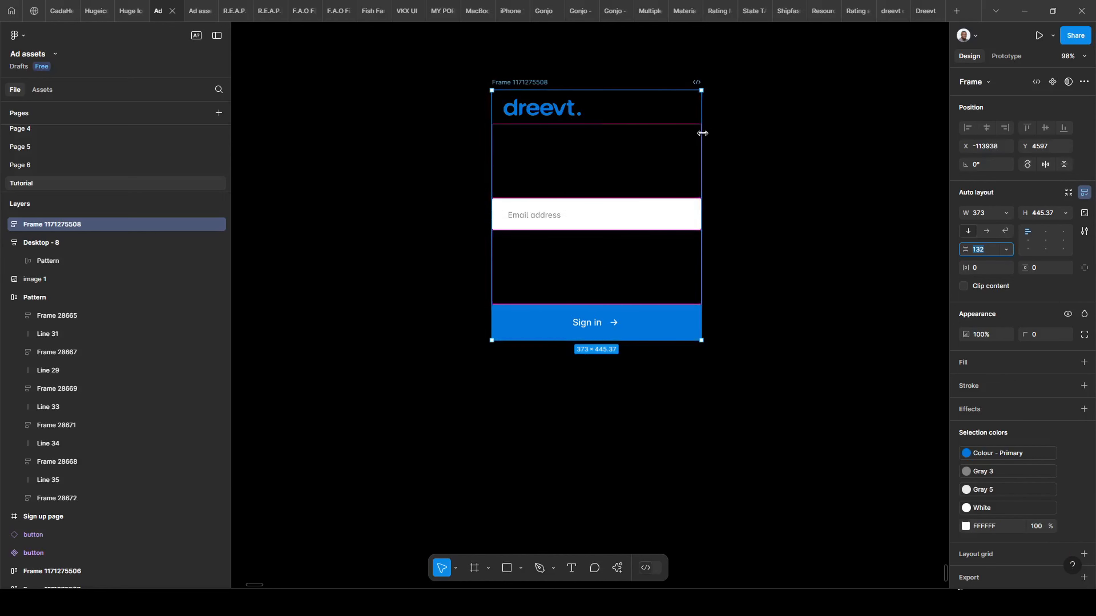
pyautogui.write('20')
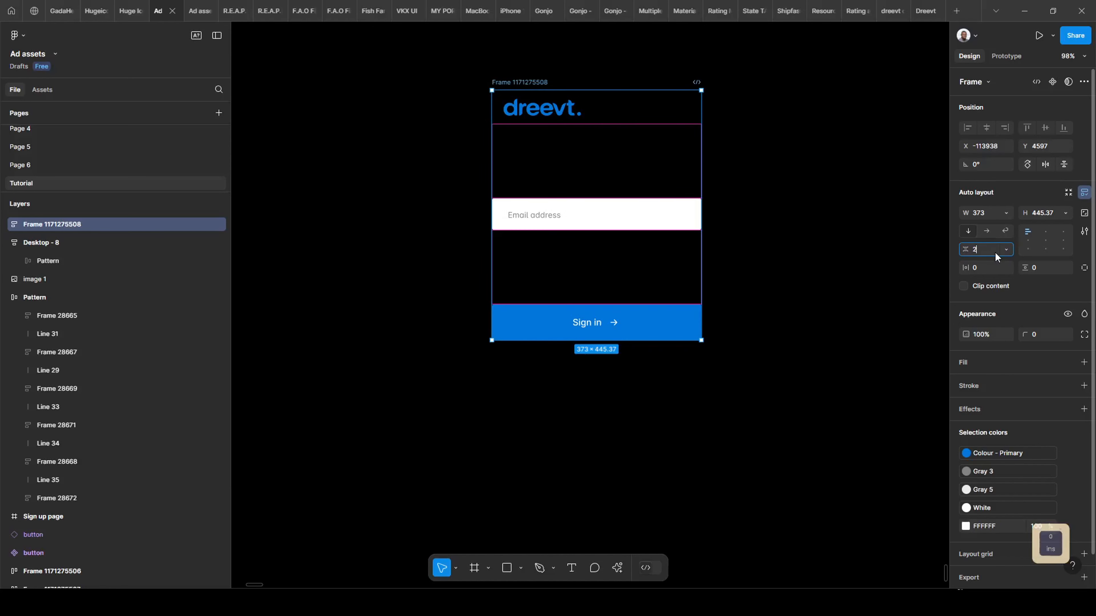
pyautogui.press('Return')
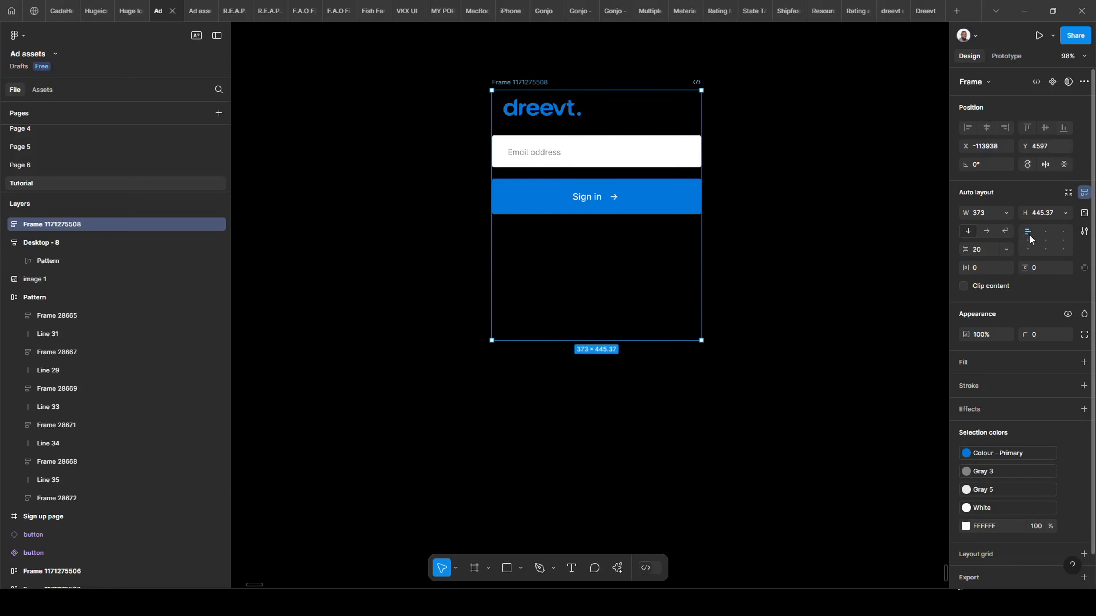
# Try widening the sign-in card to 720, then undo back to 373 wide.
pyautogui.moveTo(702, 255); pyautogui.dragTo(895, 257)
pyautogui.hscroll(3, 611, 227)
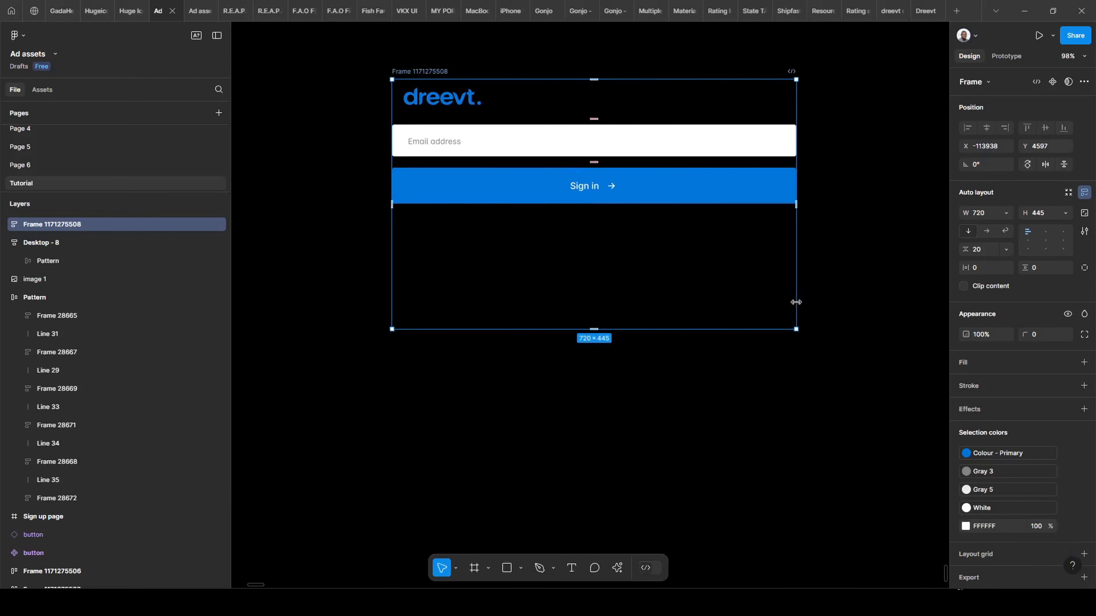
pyautogui.doubleClick(756, 184)
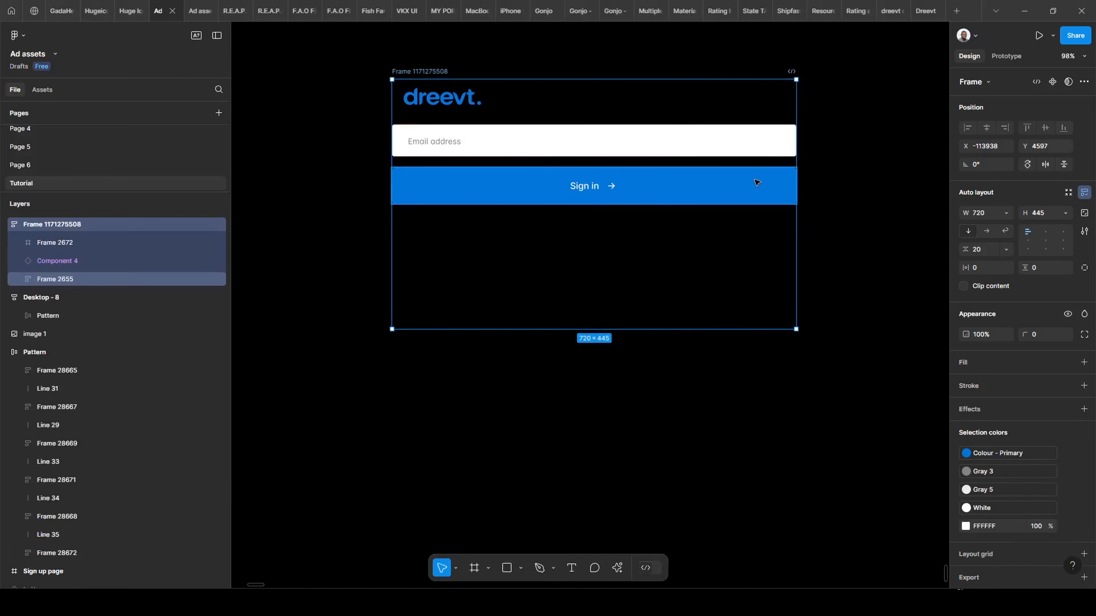
pyautogui.click(746, 151)
pyautogui.hotkey('ctrl', 'z')
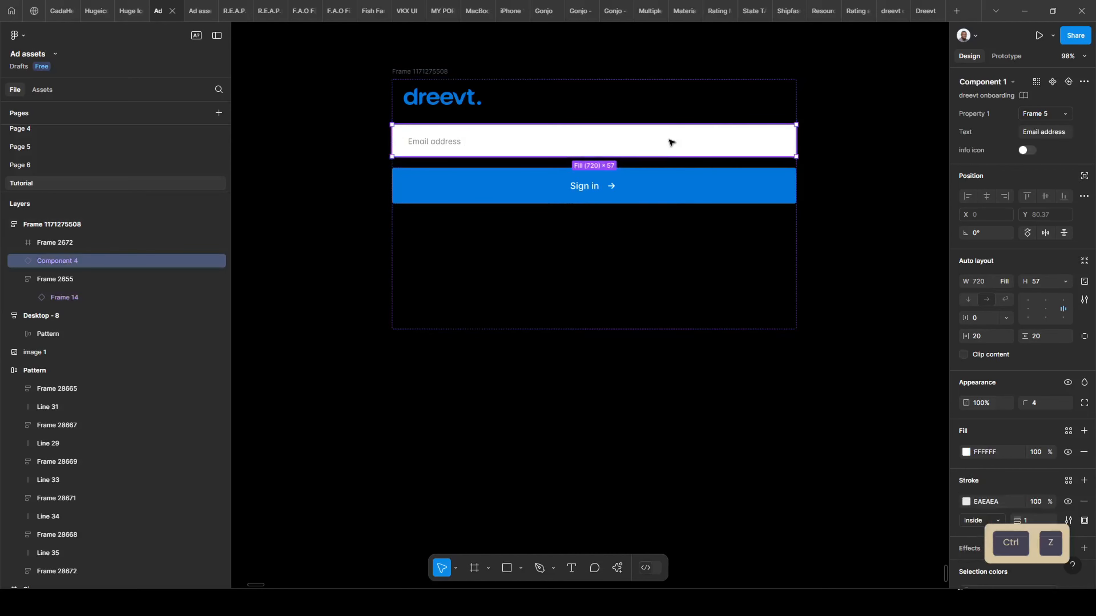
pyautogui.hotkey('ctrl', 'z')
pyautogui.hotkey('ctrl', 'z')
pyautogui.hotkey('ctrl', 'z')
pyautogui.hotkey('ctrl', 'z')
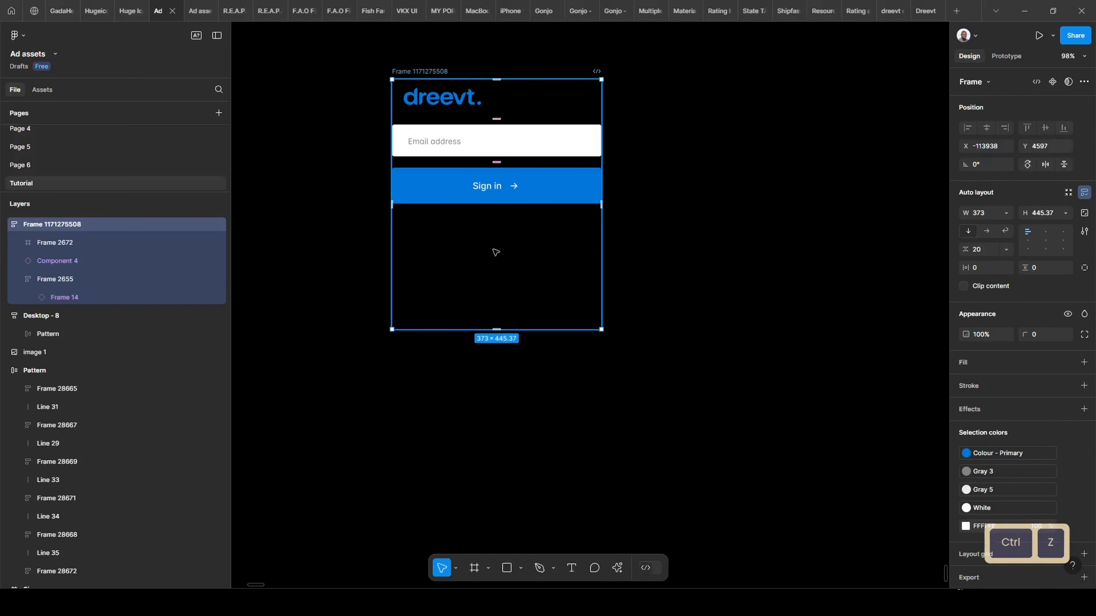
# Set the logo, email field and Sign in button to fixed width, then widen the parent frame to 846.
pyautogui.keyDown('shift'); pyautogui.click(558, 142); pyautogui.keyUp('shift')
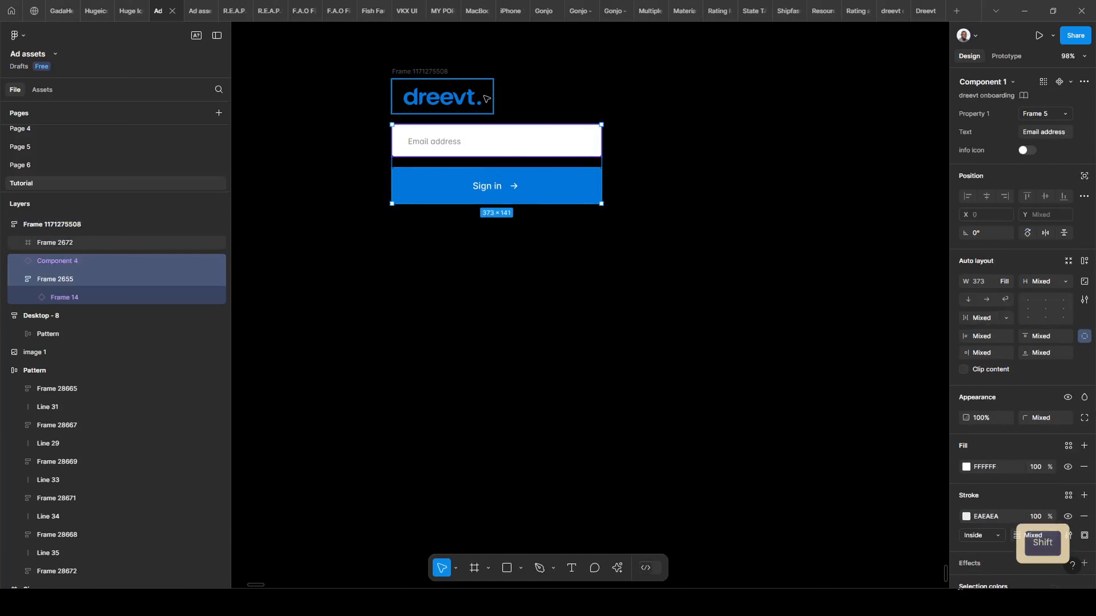
pyautogui.keyDown('shift'); pyautogui.click(475, 98); pyautogui.keyUp('shift')
pyautogui.click(1007, 282)
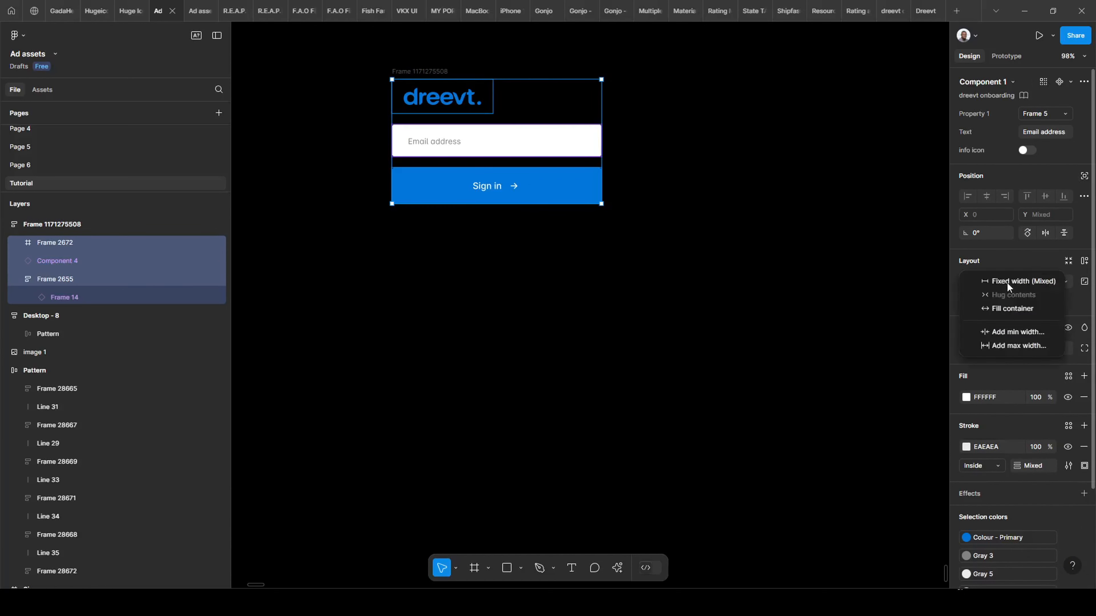
pyautogui.press('Escape')
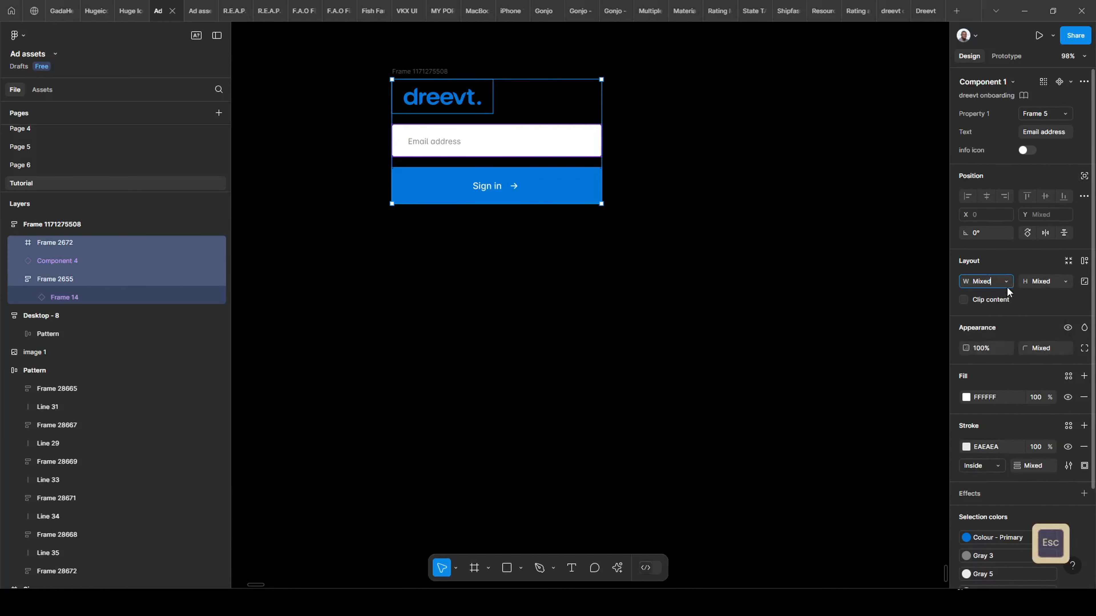
pyautogui.click(995, 282)
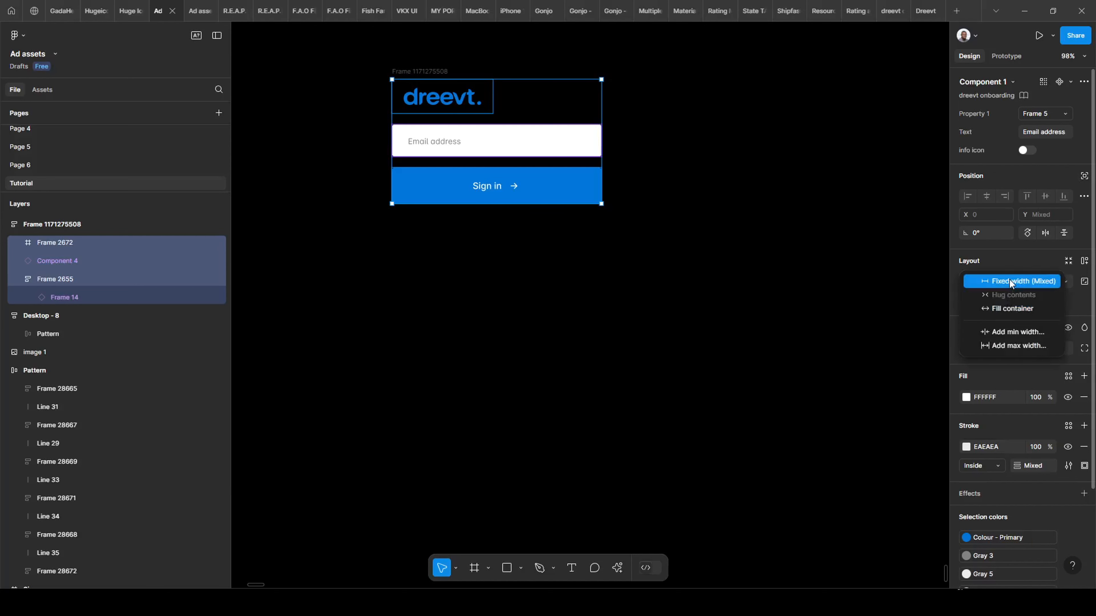
pyautogui.click(1009, 280)
pyautogui.click(570, 295)
pyautogui.moveTo(601, 273)
pyautogui.mouseDown()
pyautogui.moveTo(643, 262)
pyautogui.moveTo(867, 267)
pyautogui.mouseUp()
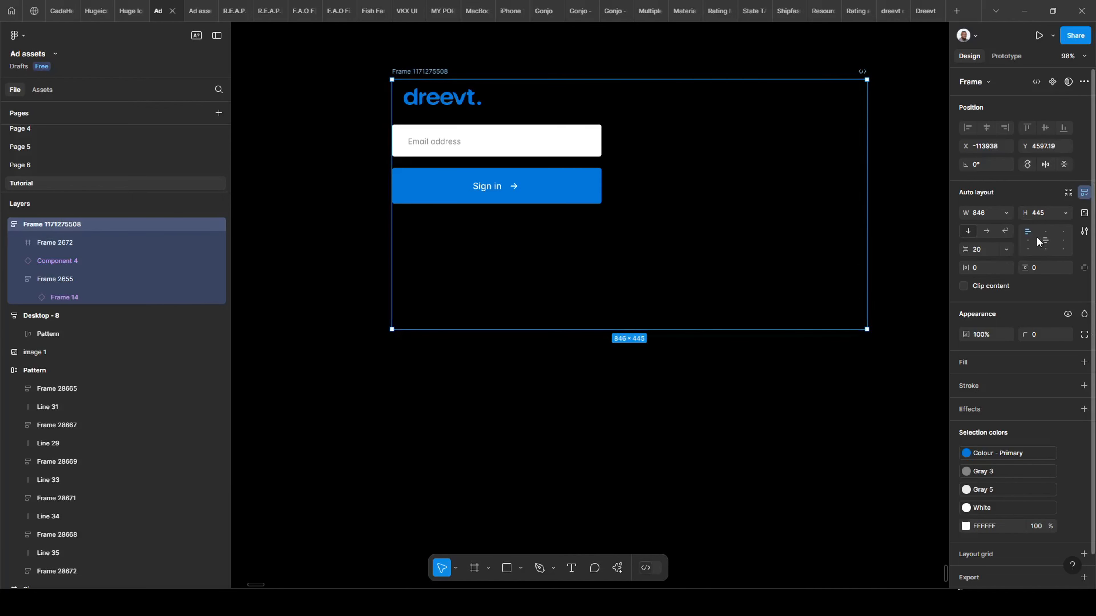
# Try each auto layout alignment position, ending with logo, email field and button centred.
pyautogui.click(1029, 239)
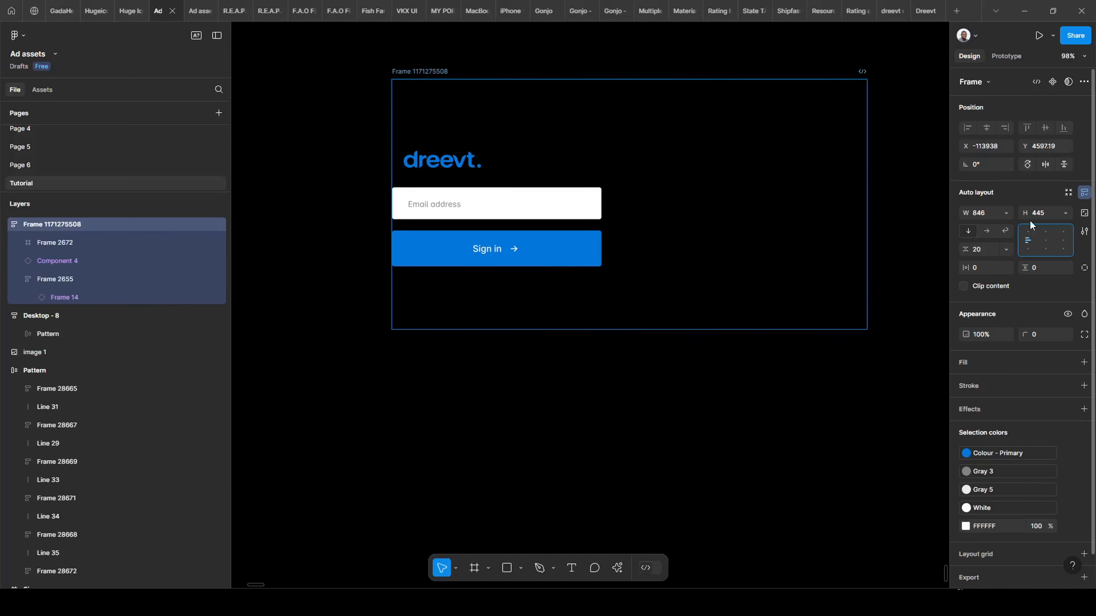
pyautogui.click(1030, 247)
pyautogui.click(1045, 240)
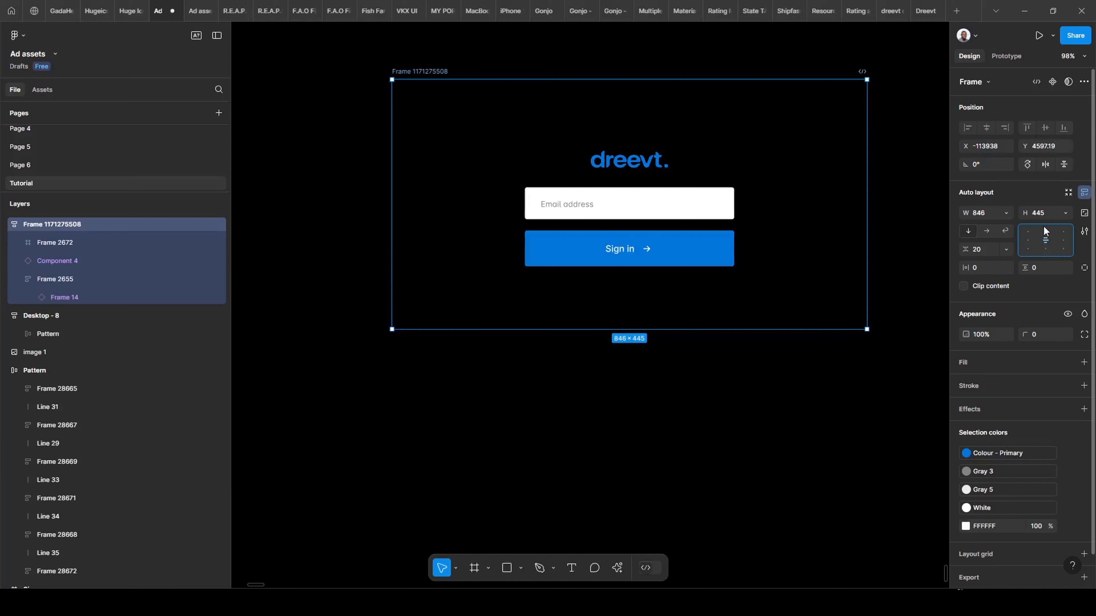
pyautogui.click(1044, 234)
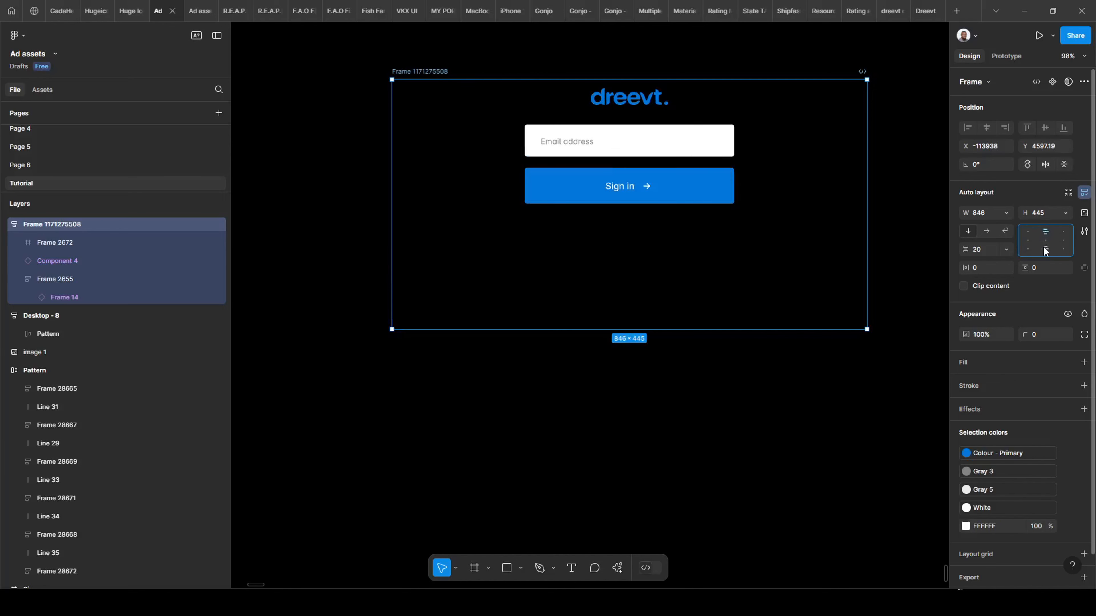
pyautogui.click(1044, 247)
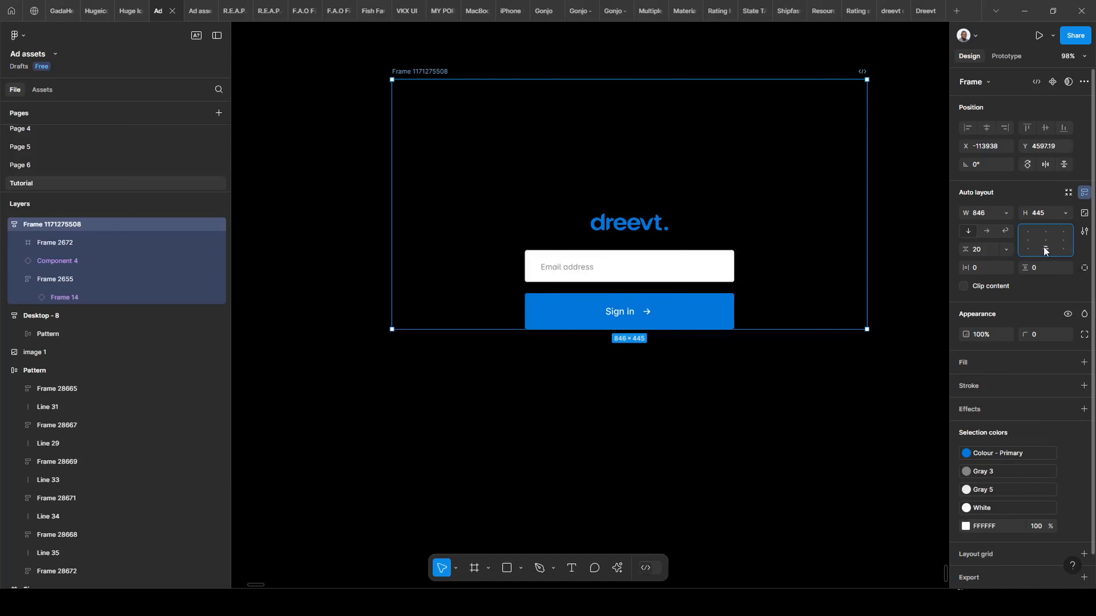
pyautogui.click(1063, 240)
pyautogui.click(1062, 233)
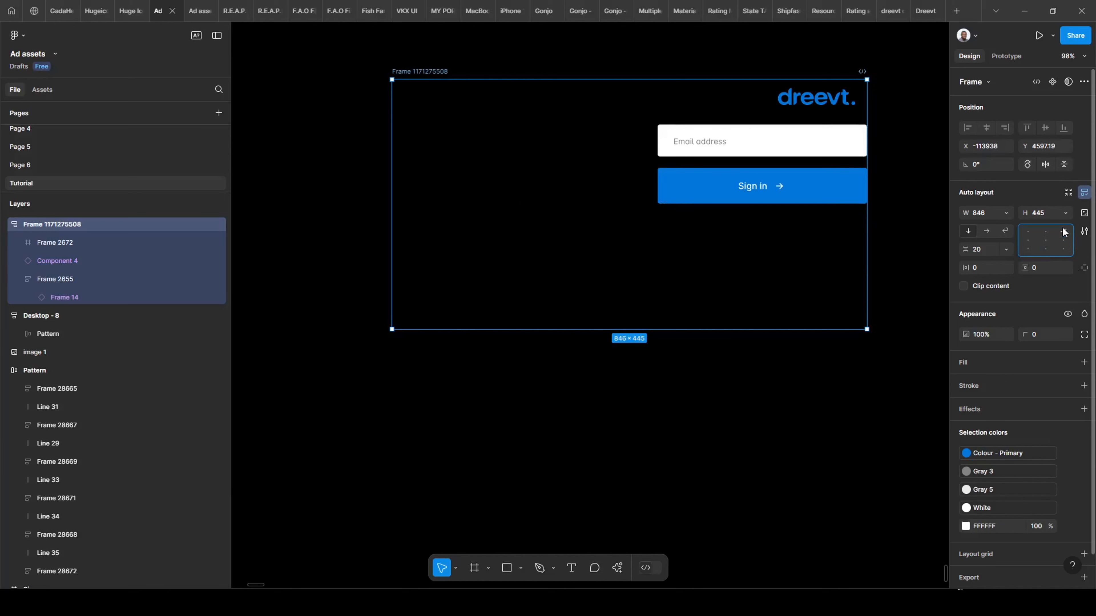
pyautogui.click(1064, 249)
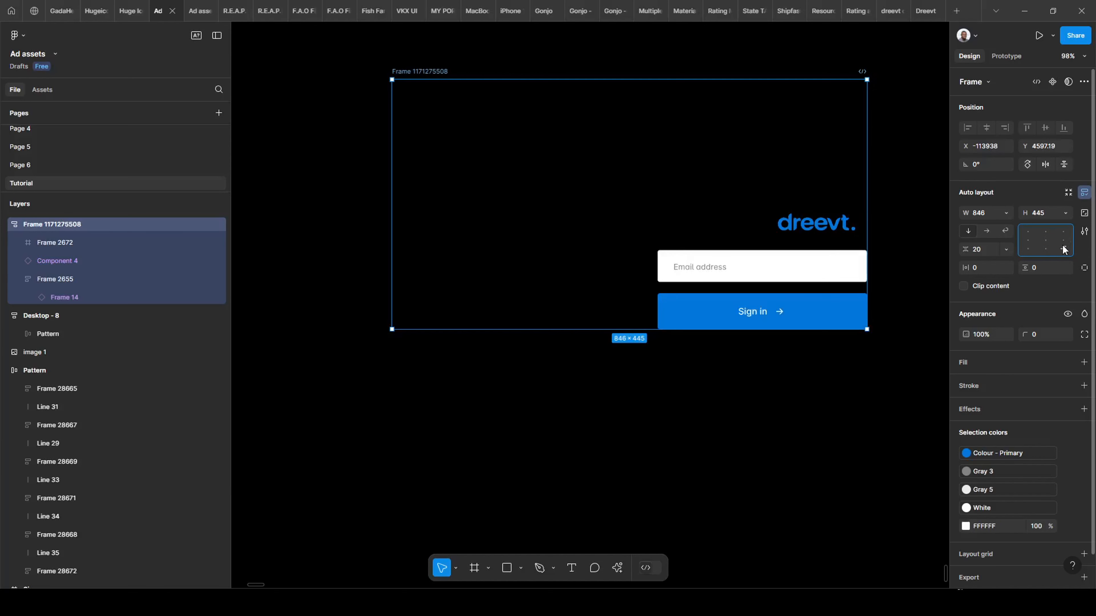
pyautogui.click(1045, 244)
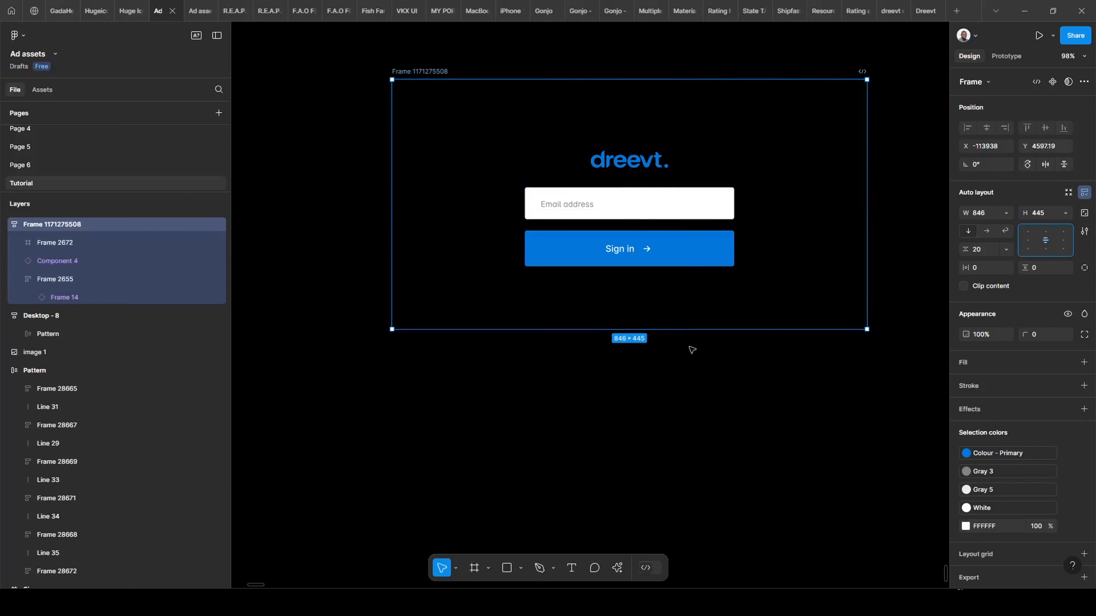
# Switch the frame's auto layout to horizontal and set its width to Hug contents.
pyautogui.click(987, 231)
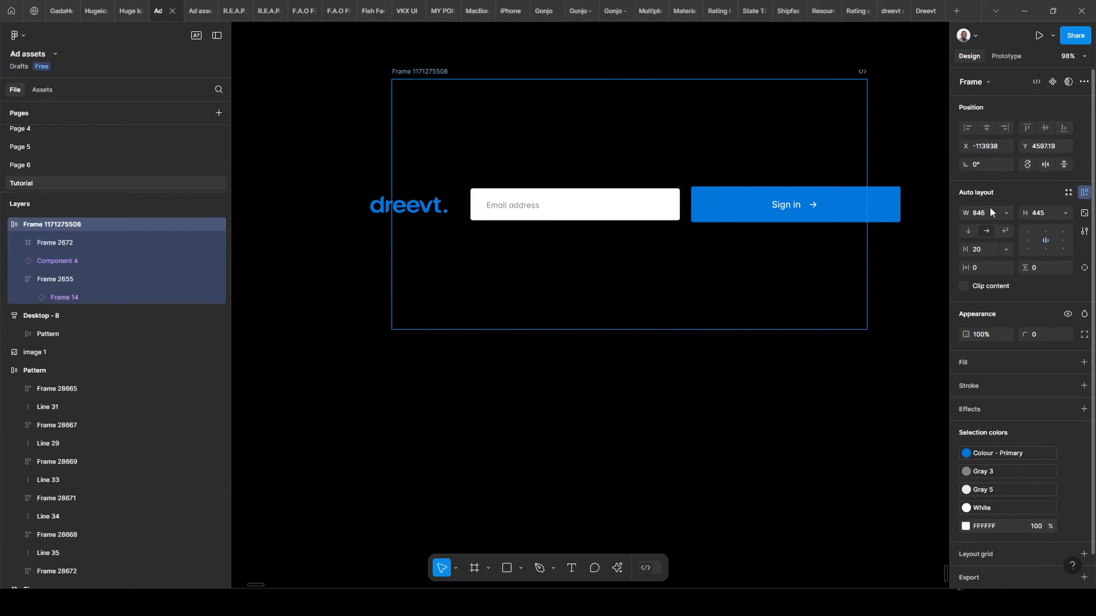
pyautogui.click(1008, 214)
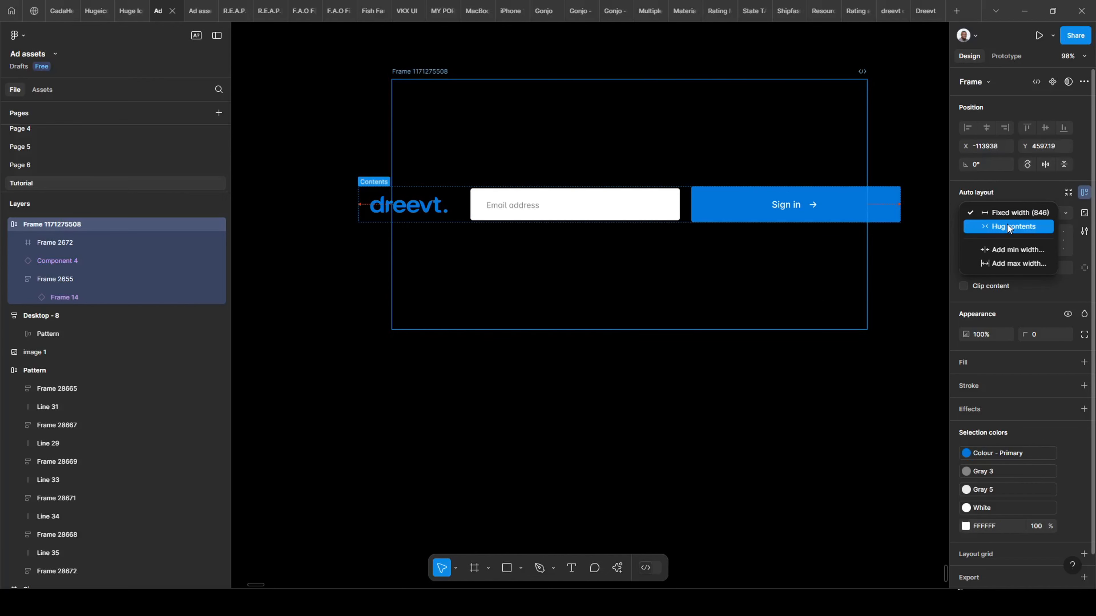
pyautogui.click(1009, 226)
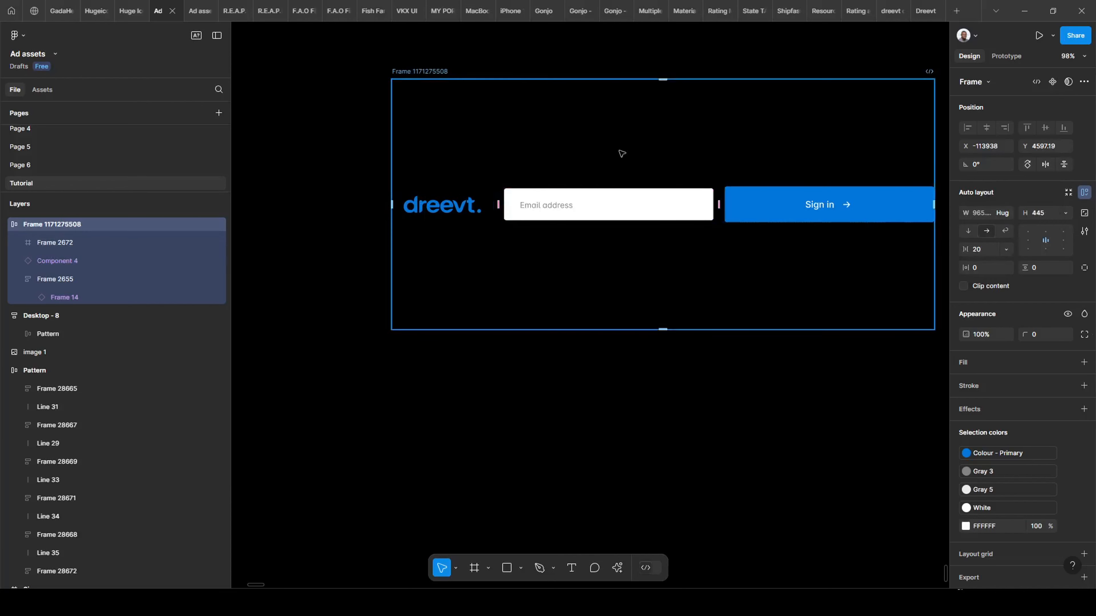
pyautogui.moveTo(568, 148); pyautogui.dragTo(506, 103)
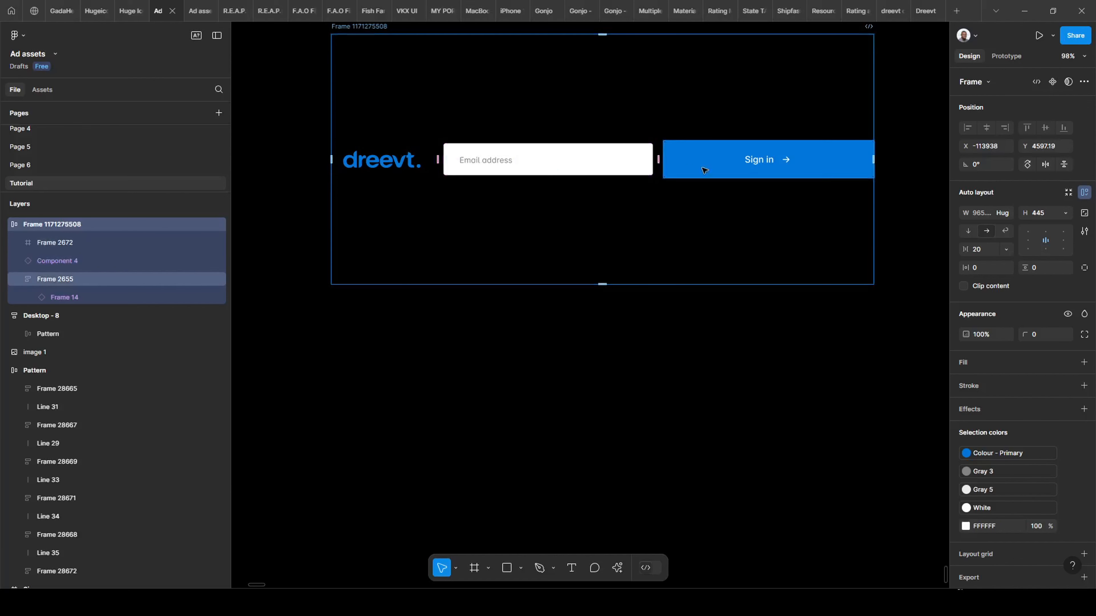
pyautogui.scroll(1, 748, 210)
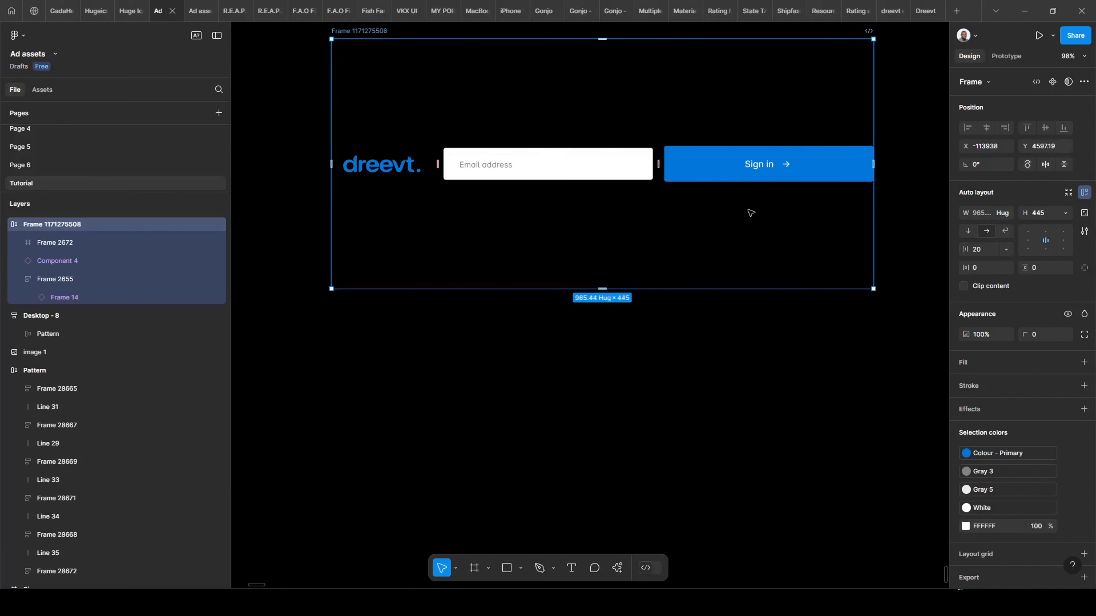
# Enable Wrap, test narrower widths, then widen the frame to 1108 so all items fit one row.
pyautogui.click(1005, 232)
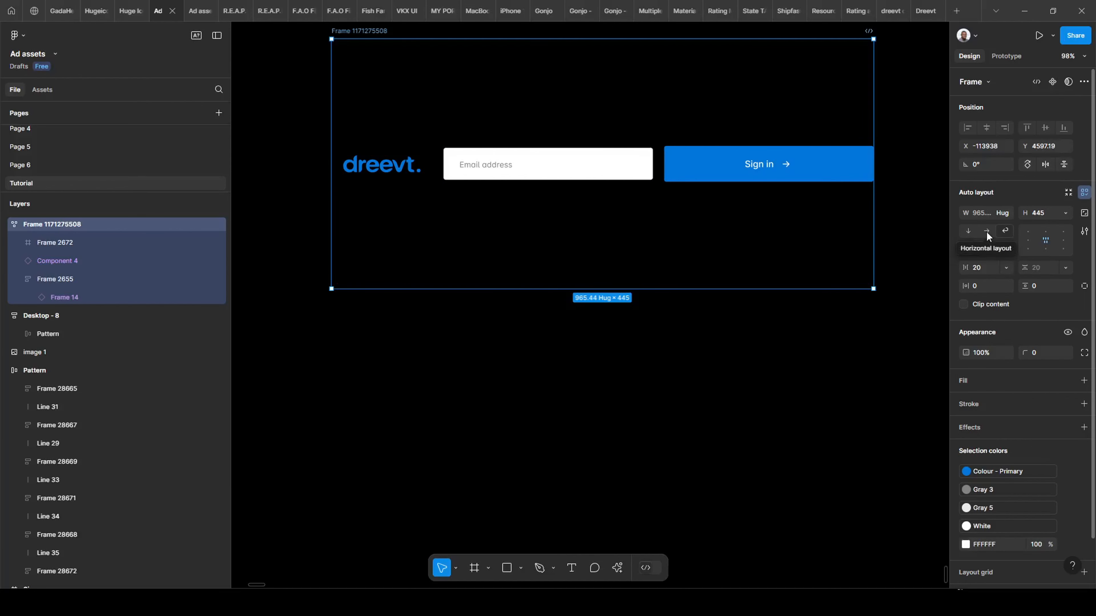
pyautogui.moveTo(872, 203)
pyautogui.mouseDown()
pyautogui.moveTo(623, 202)
pyautogui.moveTo(484, 185)
pyautogui.moveTo(708, 181)
pyautogui.moveTo(917, 201)
pyautogui.moveTo(856, 201)
pyautogui.moveTo(890, 201)
pyautogui.mouseUp()
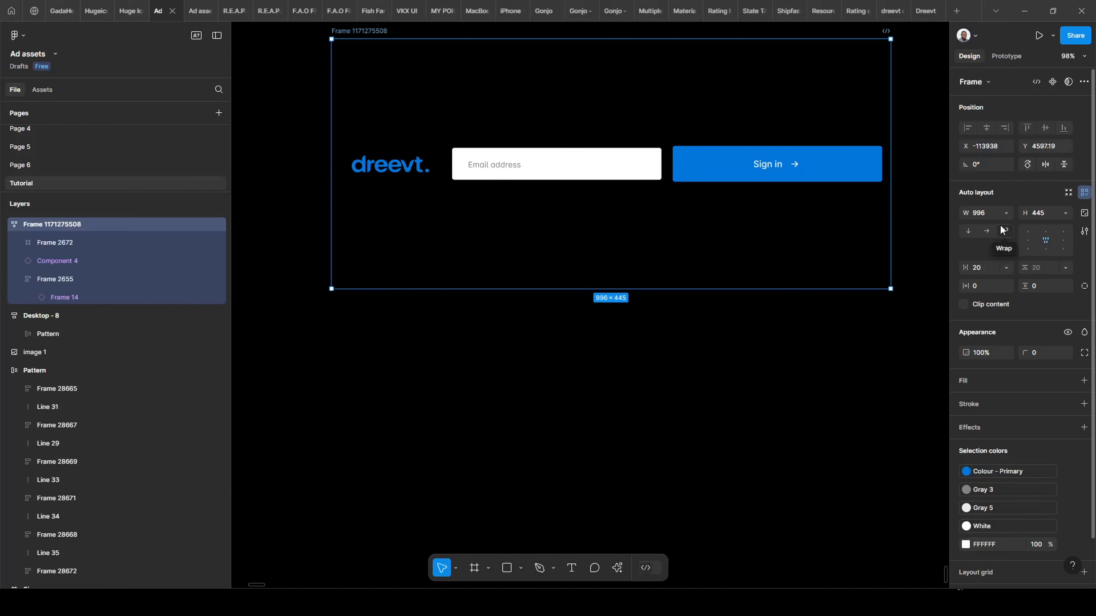
pyautogui.scroll(-2, 759, 193)
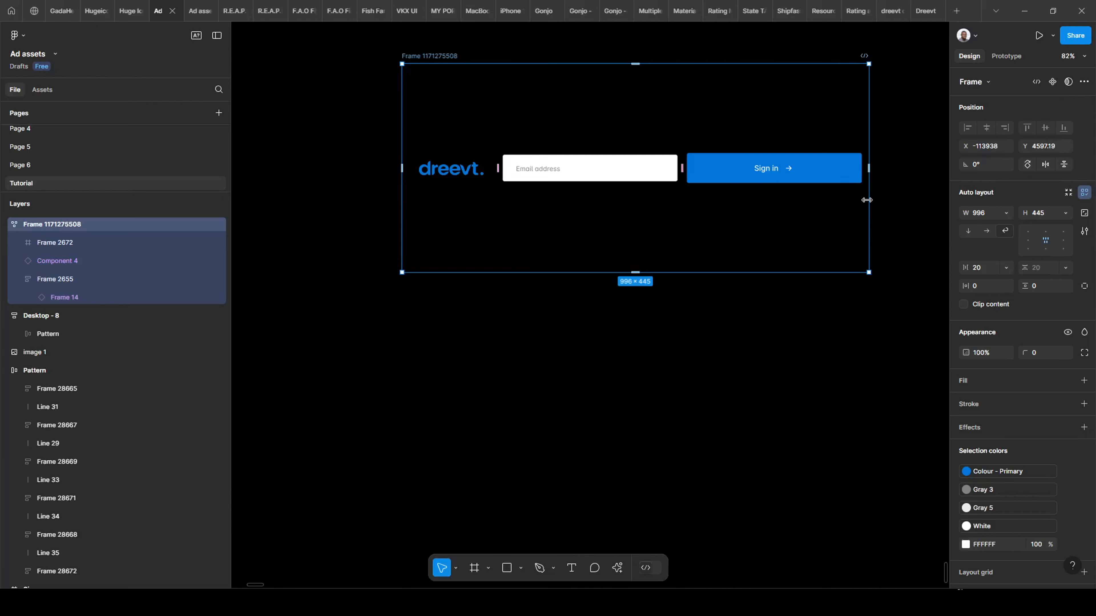
pyautogui.moveTo(866, 200); pyautogui.dragTo(603, 188)
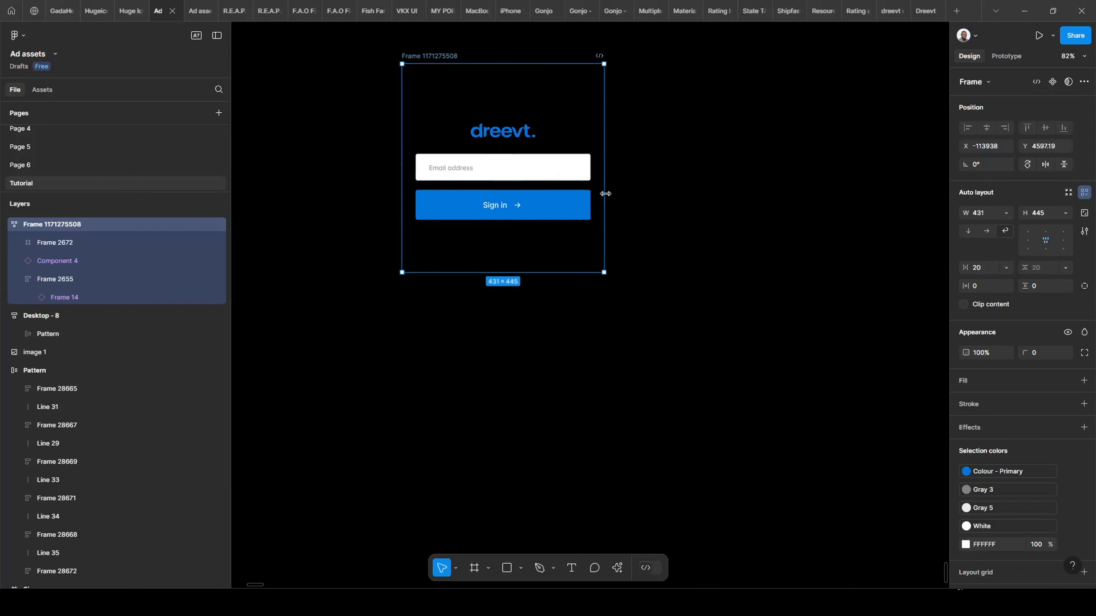
pyautogui.moveTo(602, 191); pyautogui.dragTo(921, 218)
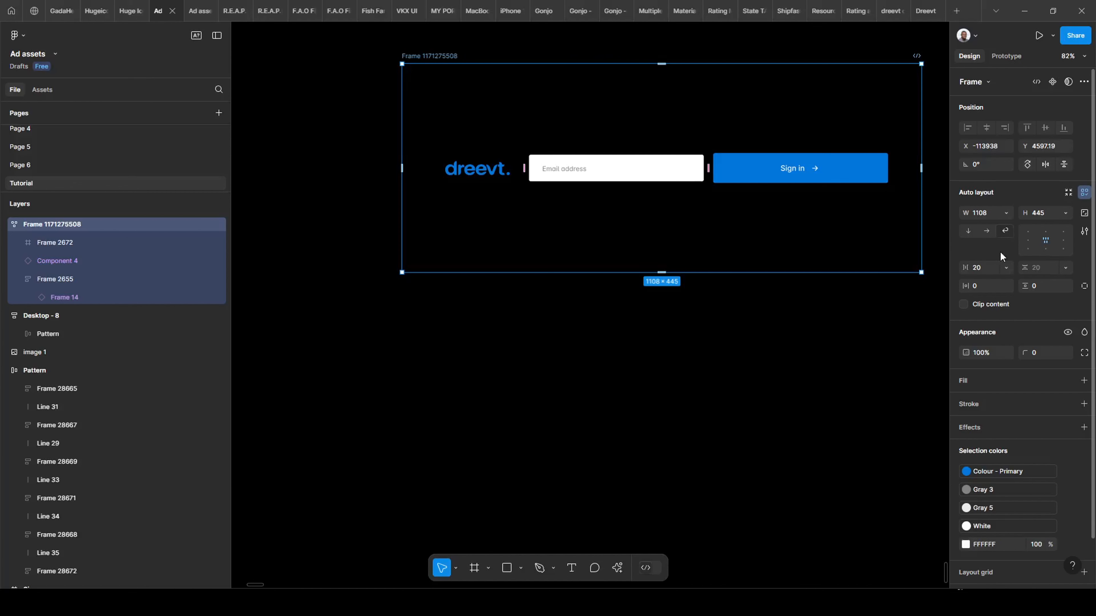
# Review width sizing and keep Canvas stacking as last on top, then deselect the frame.
pyautogui.scroll(-3, 393, 84)
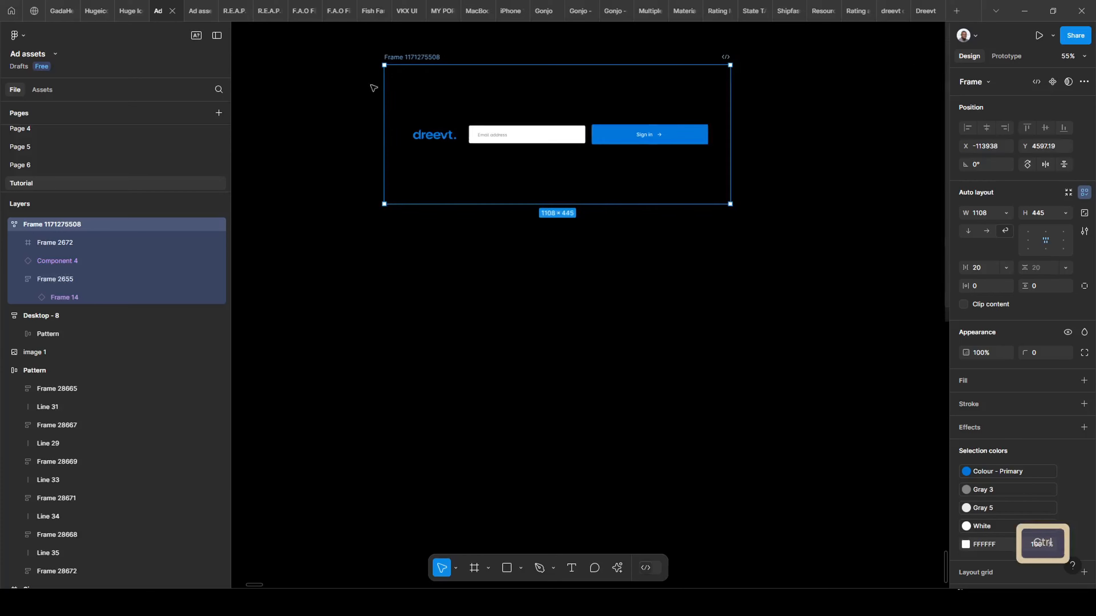
pyautogui.scroll(2, 374, 85)
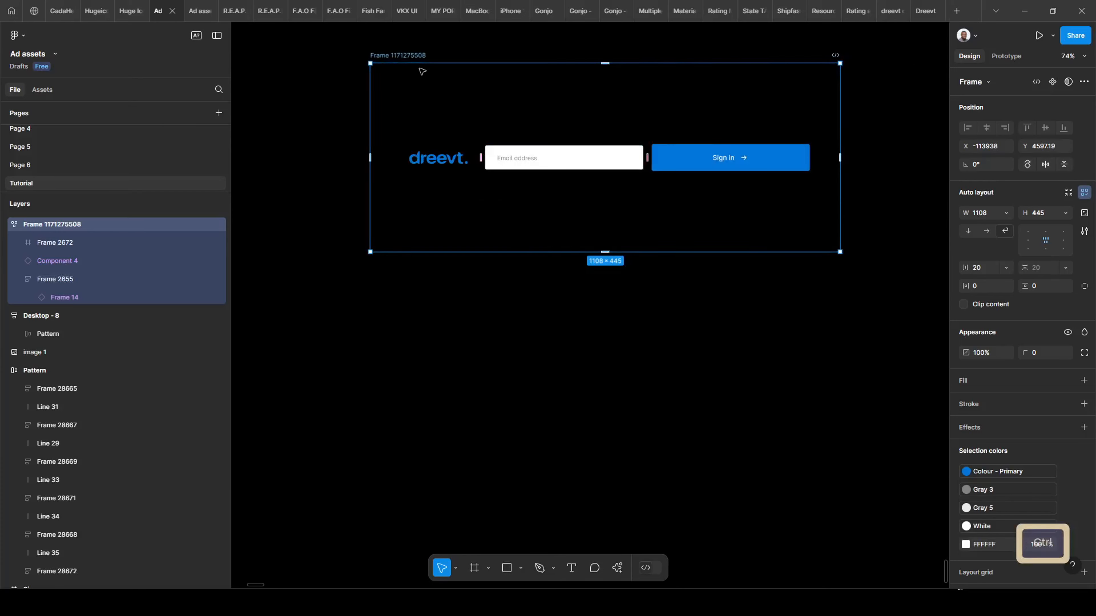
pyautogui.click(1006, 213)
pyautogui.click(1007, 212)
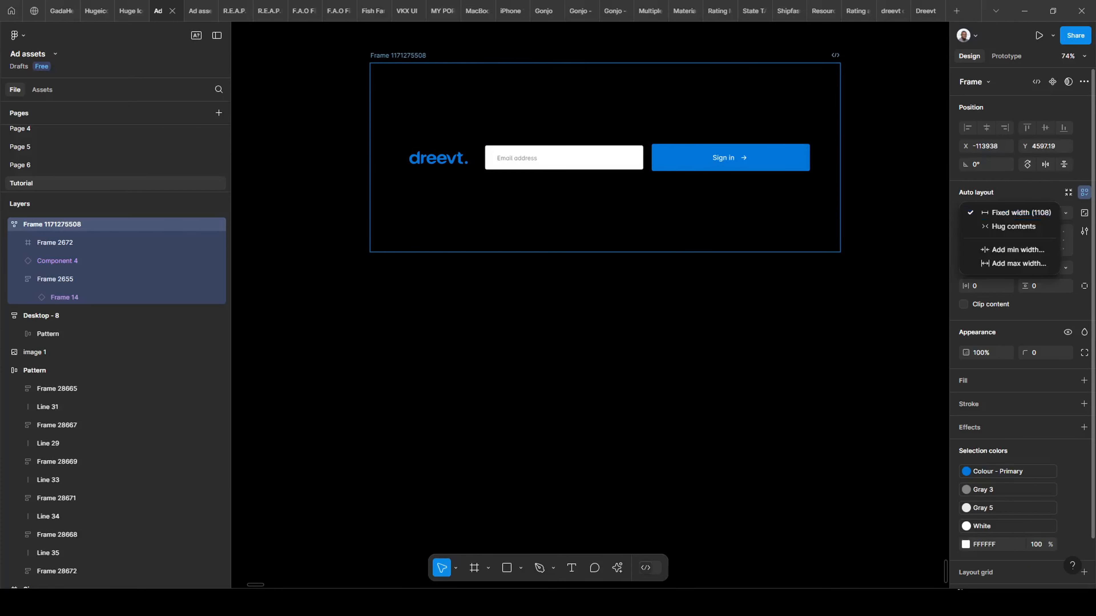
pyautogui.click(1084, 231)
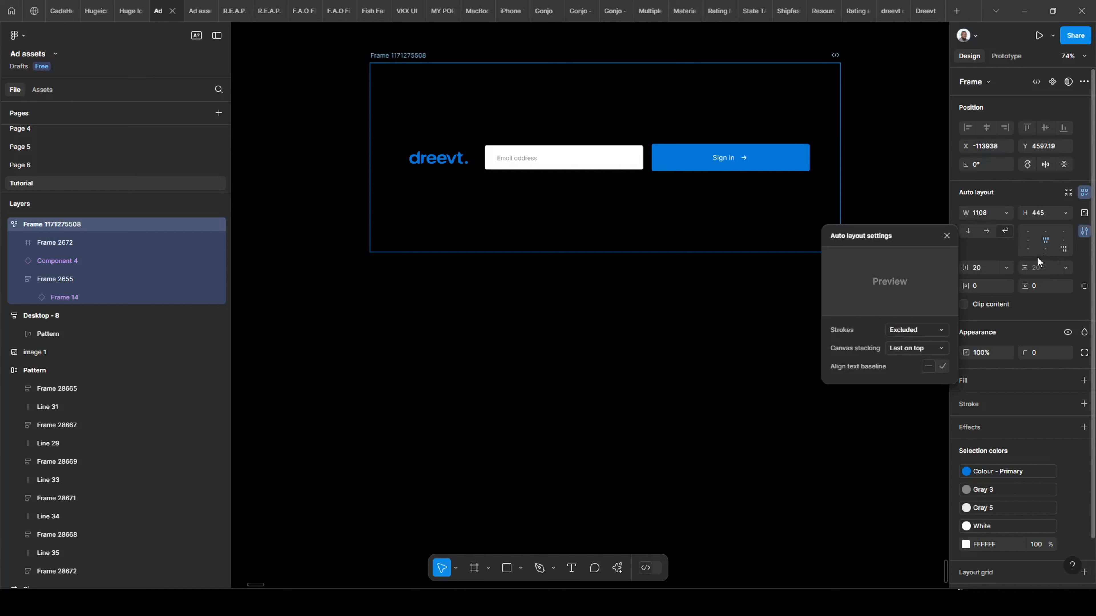
pyautogui.click(911, 347)
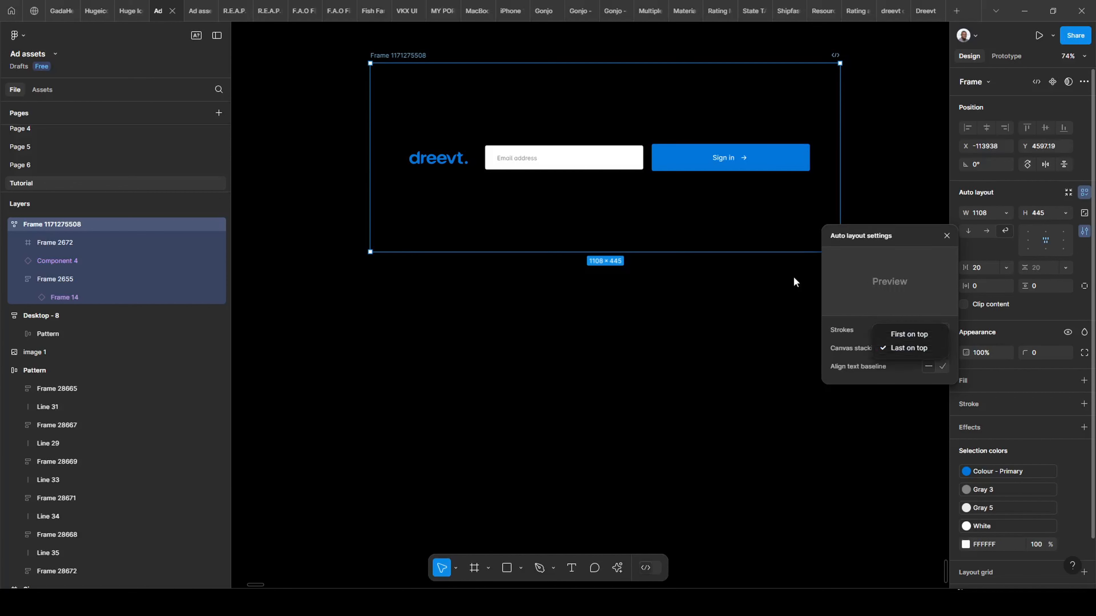
pyautogui.click(670, 186)
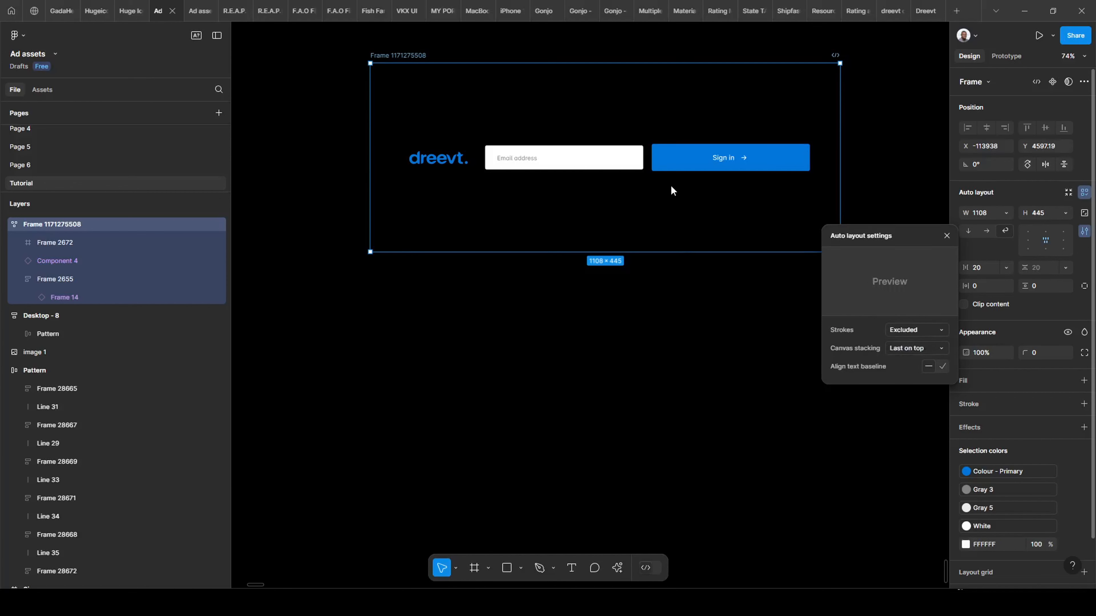
pyautogui.click(661, 304)
pyautogui.scroll(-1, 530, 300)
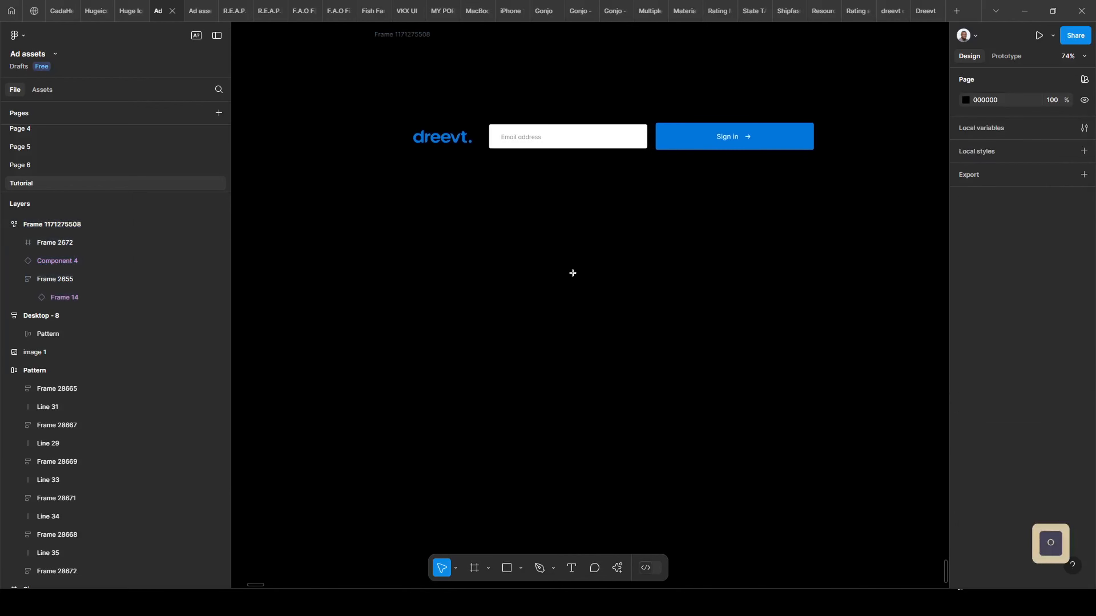
# Draw a 241×241 circle below the sign-in row and add copies for four overlapping circles.
pyautogui.press('o')
pyautogui.moveTo(411, 245)
pyautogui.mouseDown()
pyautogui.moveTo(540, 330)
pyautogui.moveTo(513, 347)
pyautogui.moveTo(476, 294)
pyautogui.moveTo(582, 289)
pyautogui.moveTo(623, 301)
pyautogui.moveTo(622, 290)
pyautogui.moveTo(657, 290)
pyautogui.mouseUp()
pyautogui.click(644, 306)
pyautogui.click(347, 288)
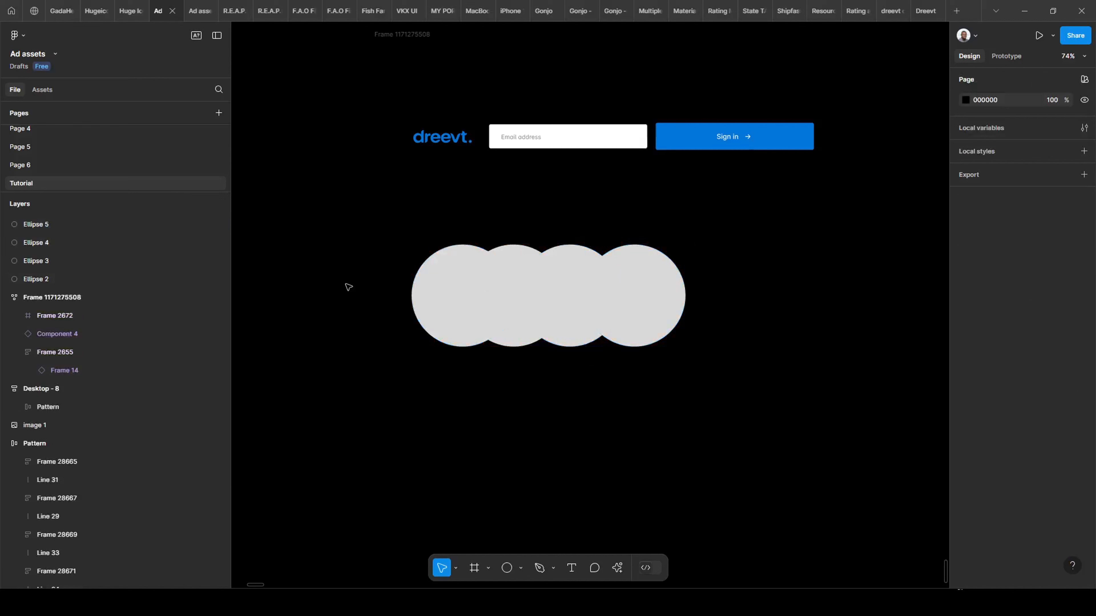
# Fill the first two circles purple 651391 and blue 0946C8.
pyautogui.click(429, 294)
pyautogui.click(969, 310)
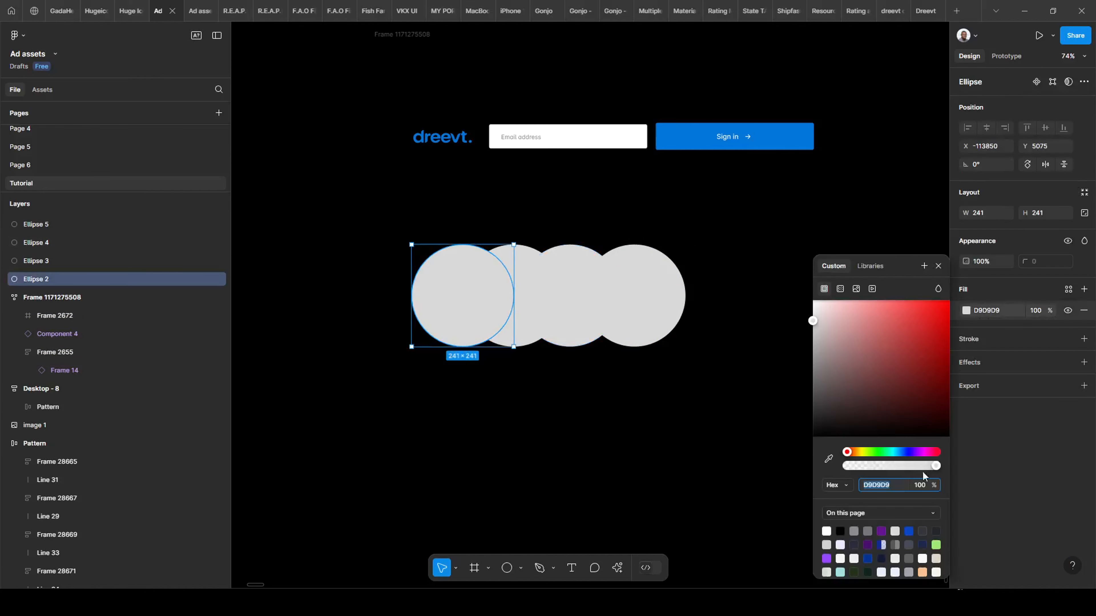
pyautogui.click(881, 529)
pyautogui.click(519, 259)
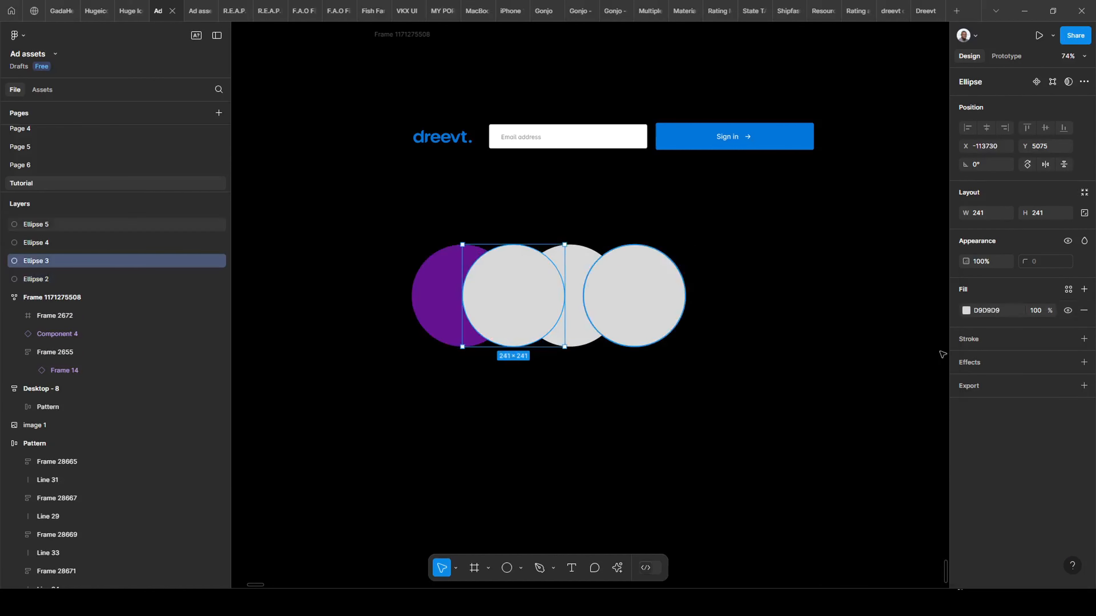
pyautogui.click(964, 313)
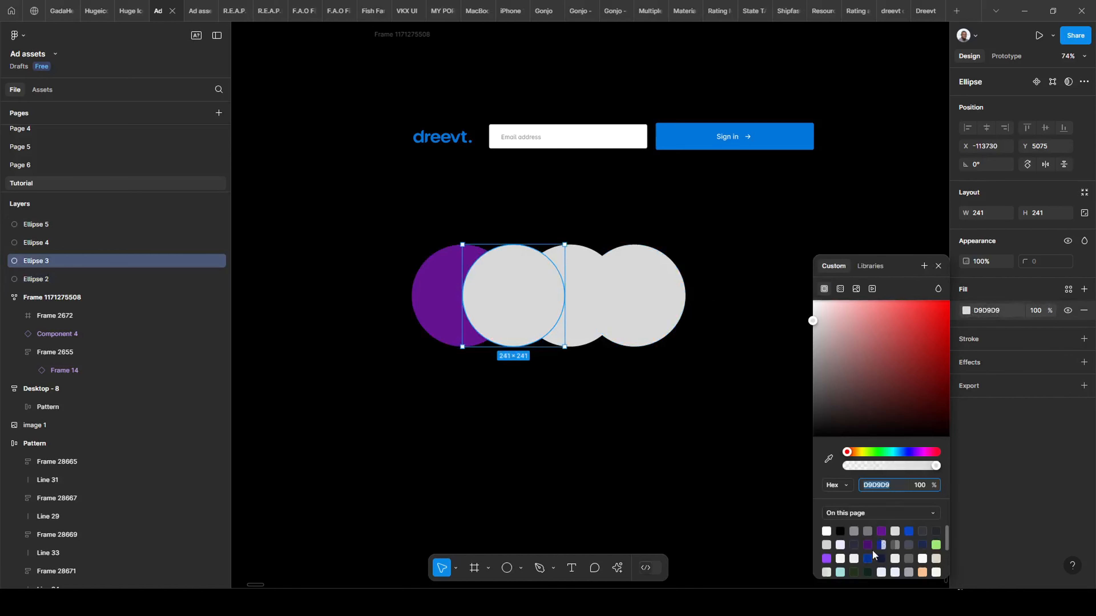
pyautogui.click(908, 532)
# Fill the third and fourth circles green 9FE870 and peach FFC091, then select all four.
pyautogui.click(589, 331)
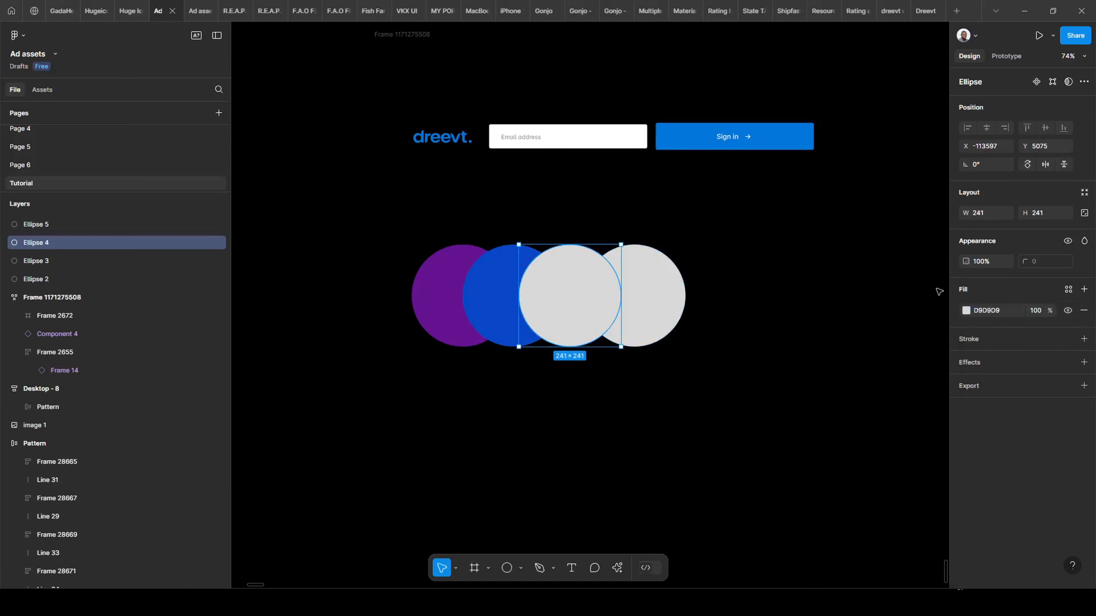
pyautogui.click(965, 312)
pyautogui.click(936, 544)
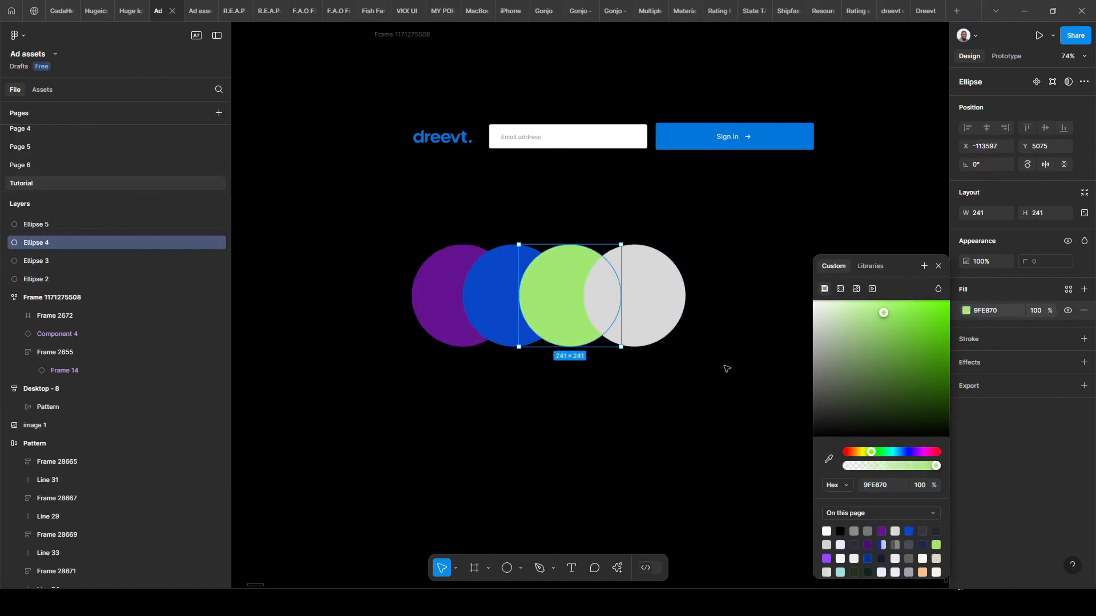
pyautogui.click(673, 315)
pyautogui.click(966, 310)
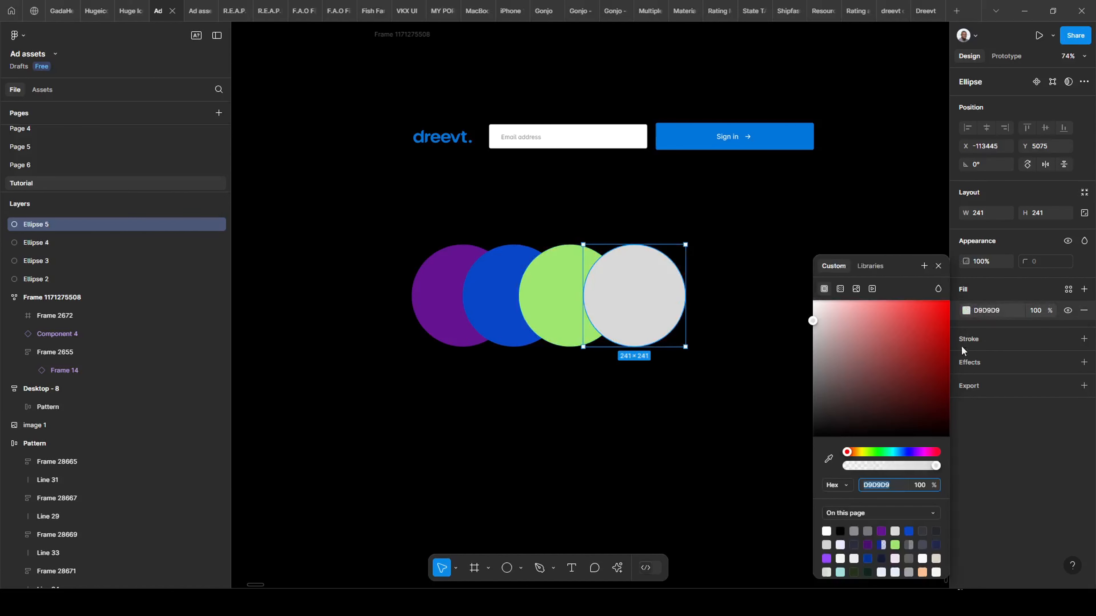
pyautogui.click(921, 571)
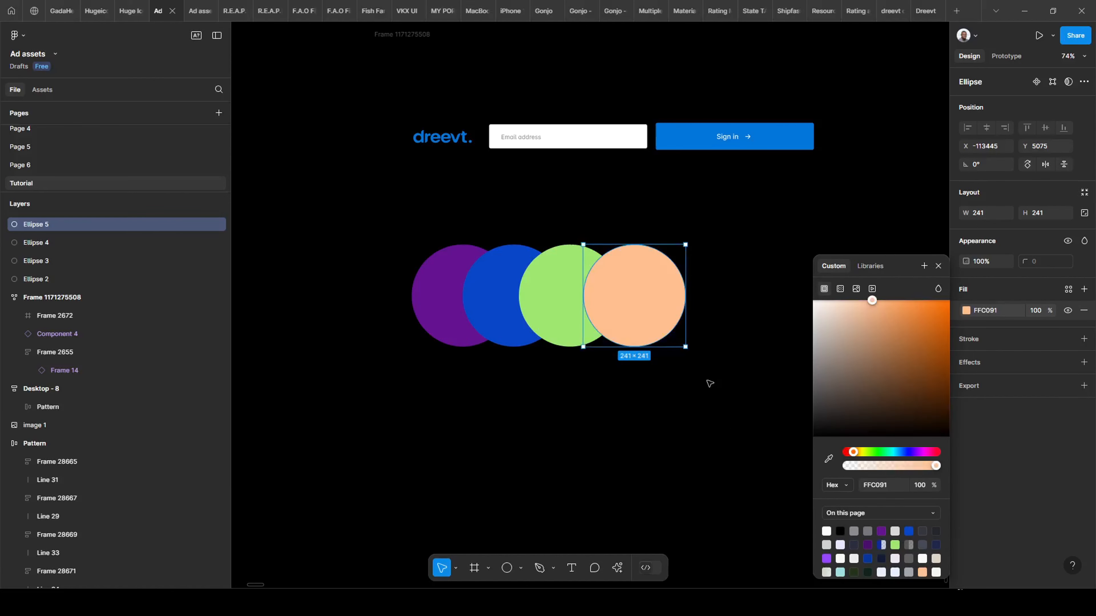
pyautogui.click(709, 289)
pyautogui.moveTo(389, 281); pyautogui.dragTo(341, 281)
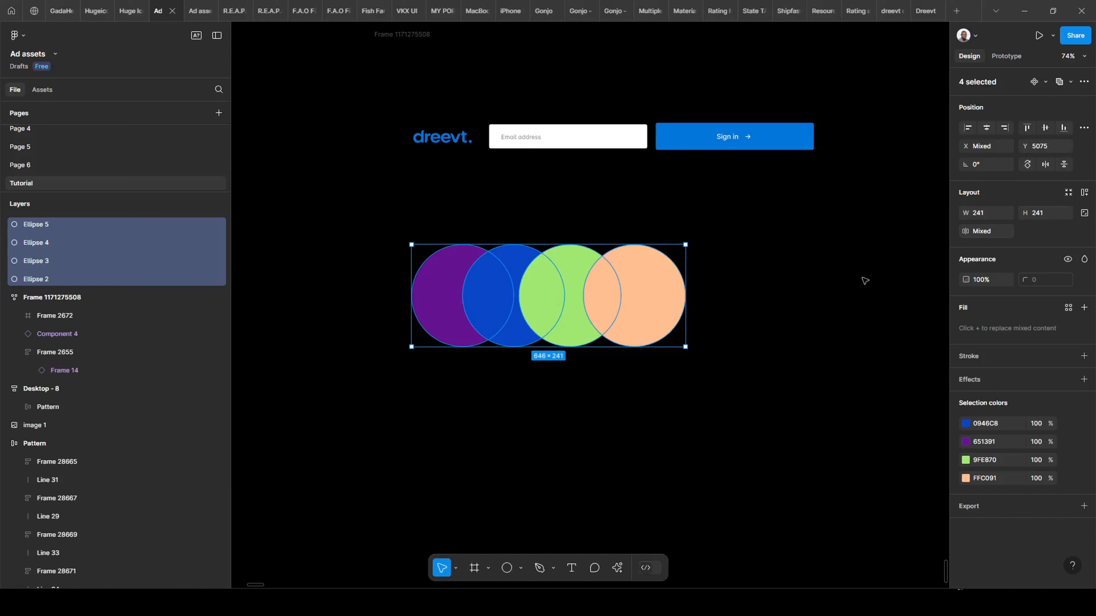
# Add auto layout with Shift+A and scrub the spacing down to -119.
pyautogui.hotkey('shift', 'a')
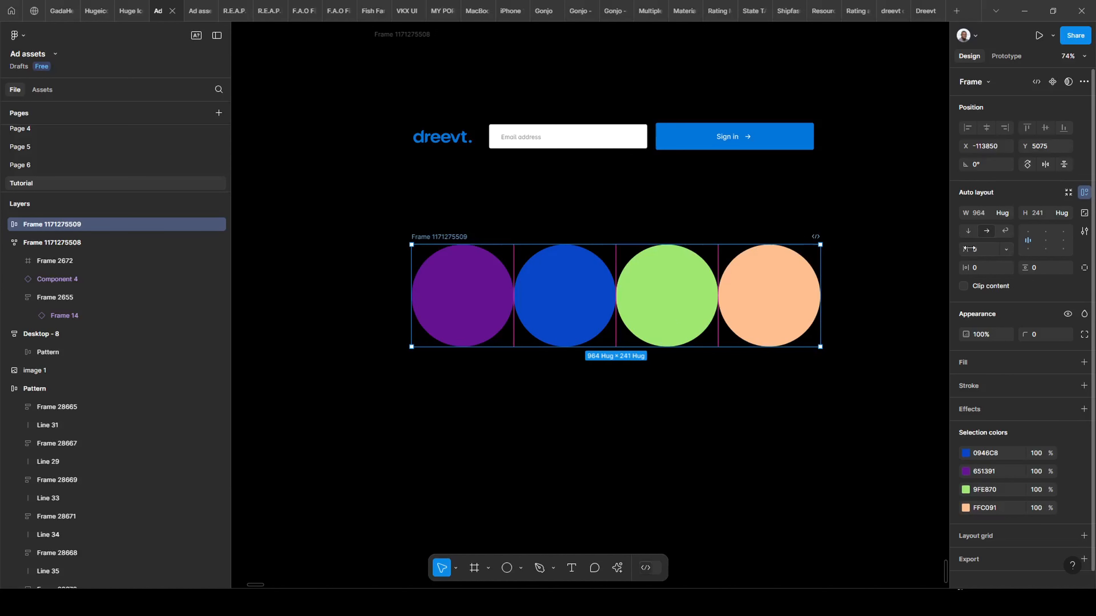
pyautogui.moveTo(966, 249); pyautogui.dragTo(824, 313)
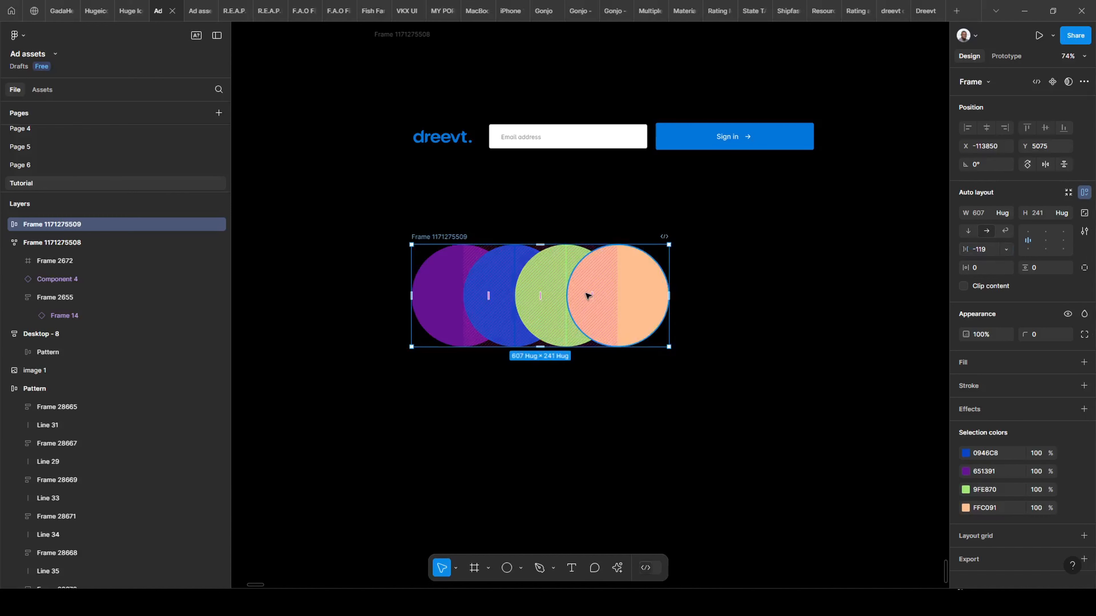
pyautogui.click(1084, 230)
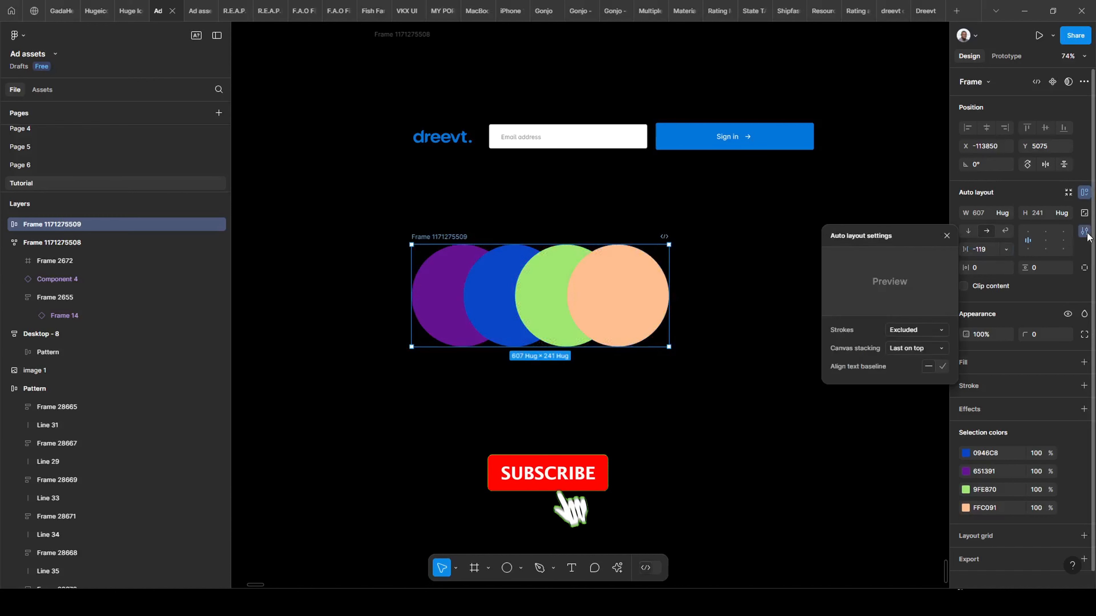
pyautogui.click(934, 343)
pyautogui.click(916, 333)
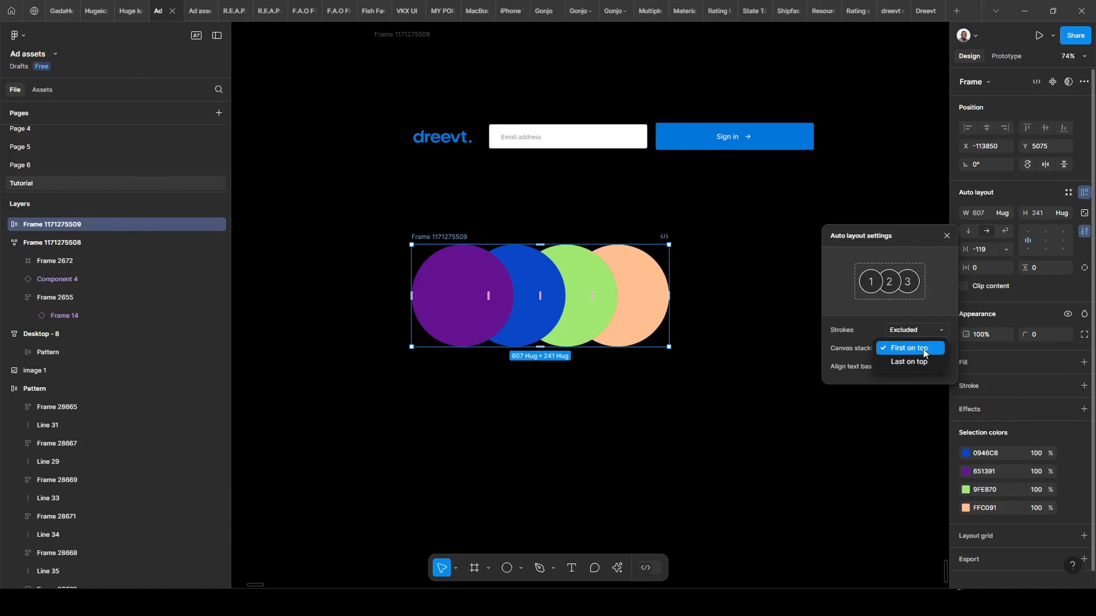
pyautogui.click(914, 357)
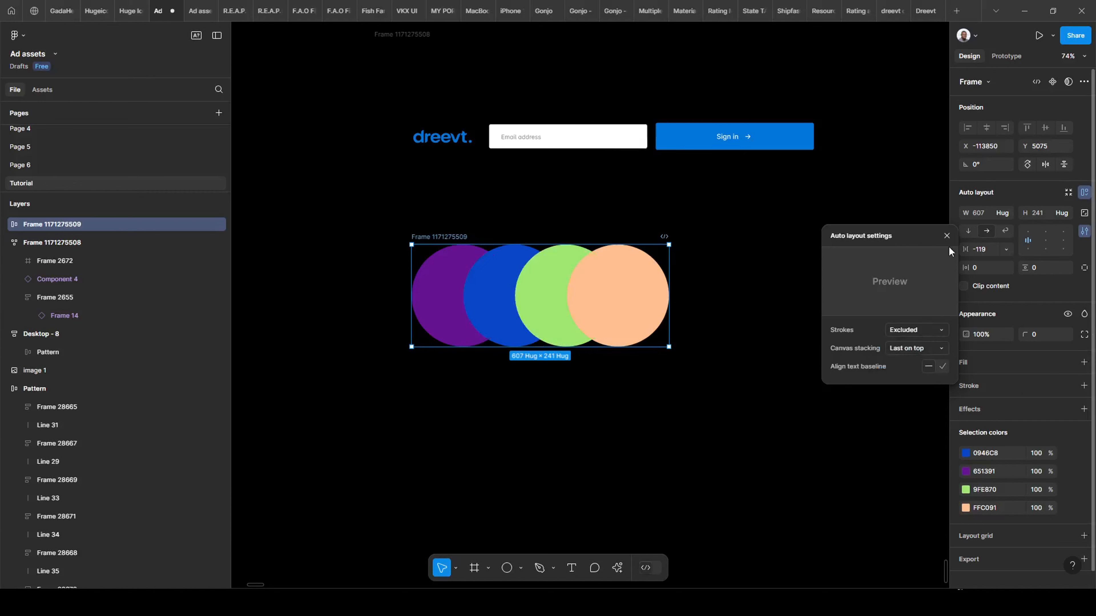
pyautogui.click(947, 236)
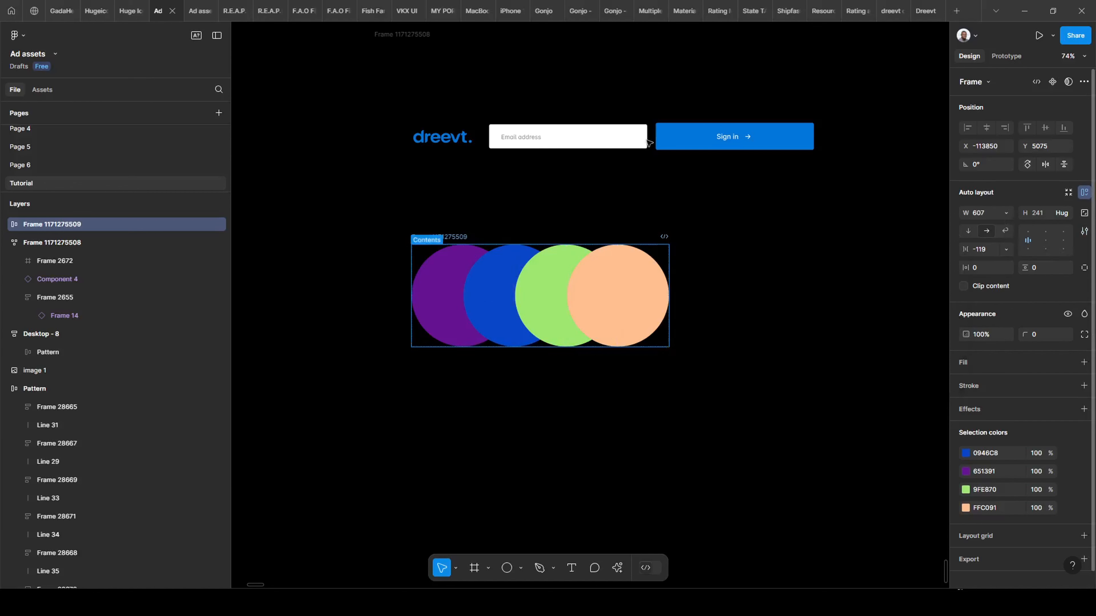
pyautogui.click(1006, 213)
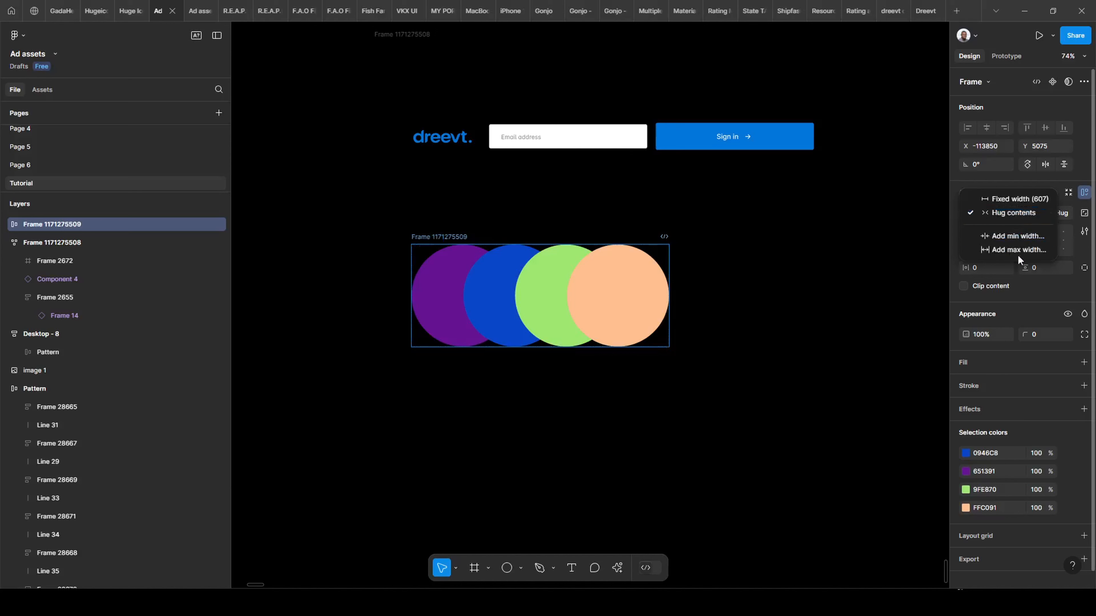
pyautogui.click(843, 256)
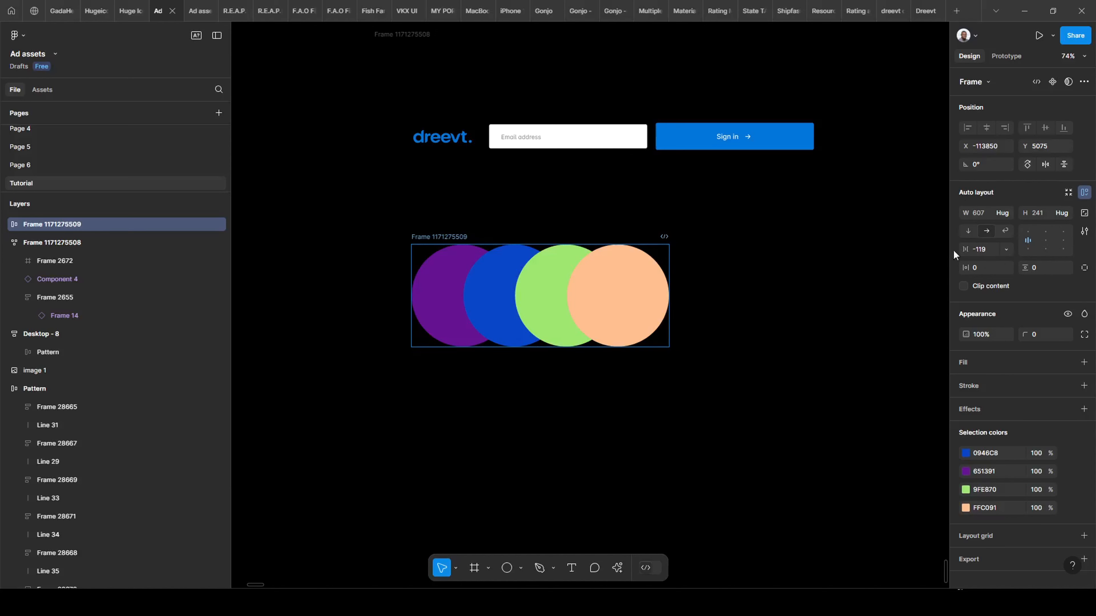
pyautogui.press('ctrl')
pyautogui.scroll(-1, 1048, 262)
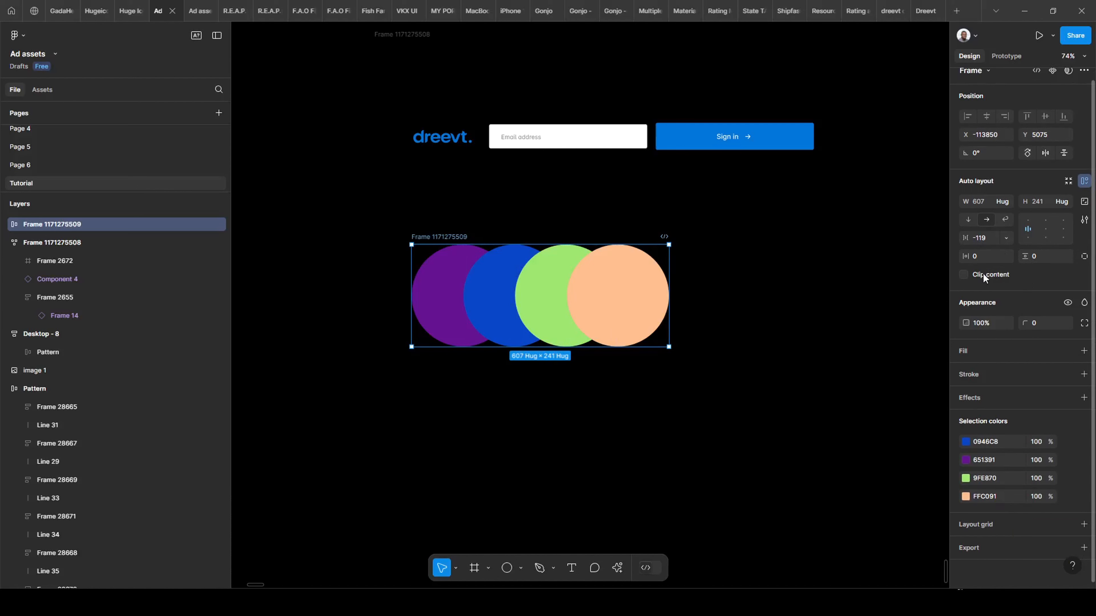
# Fix the circle row frame at 607 × 241 and copy the peach circle out below it.
pyautogui.click(1084, 201)
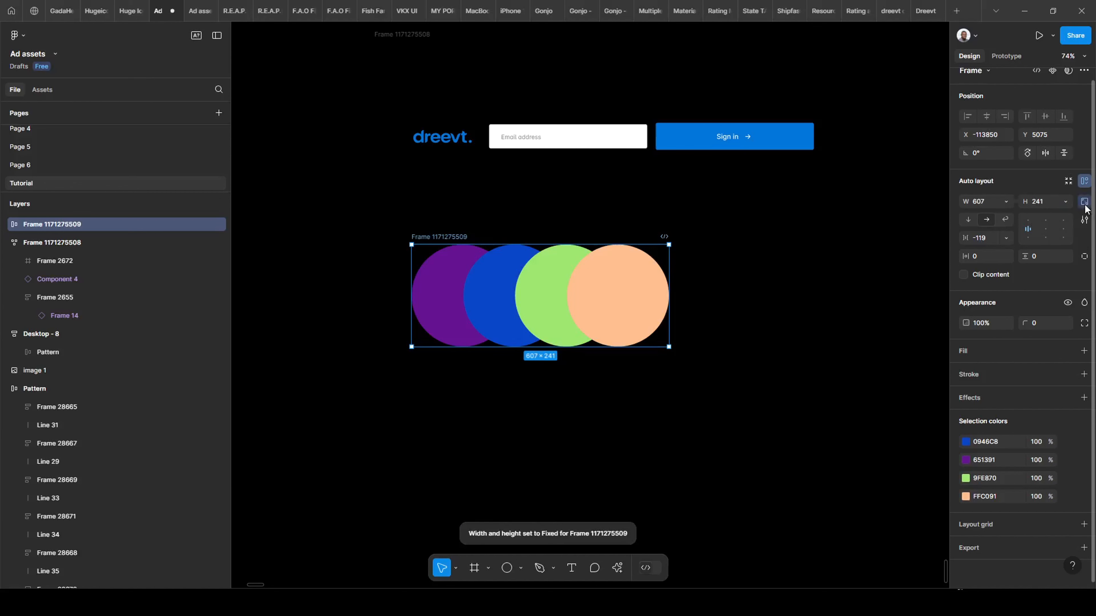
pyautogui.press('ctrl')
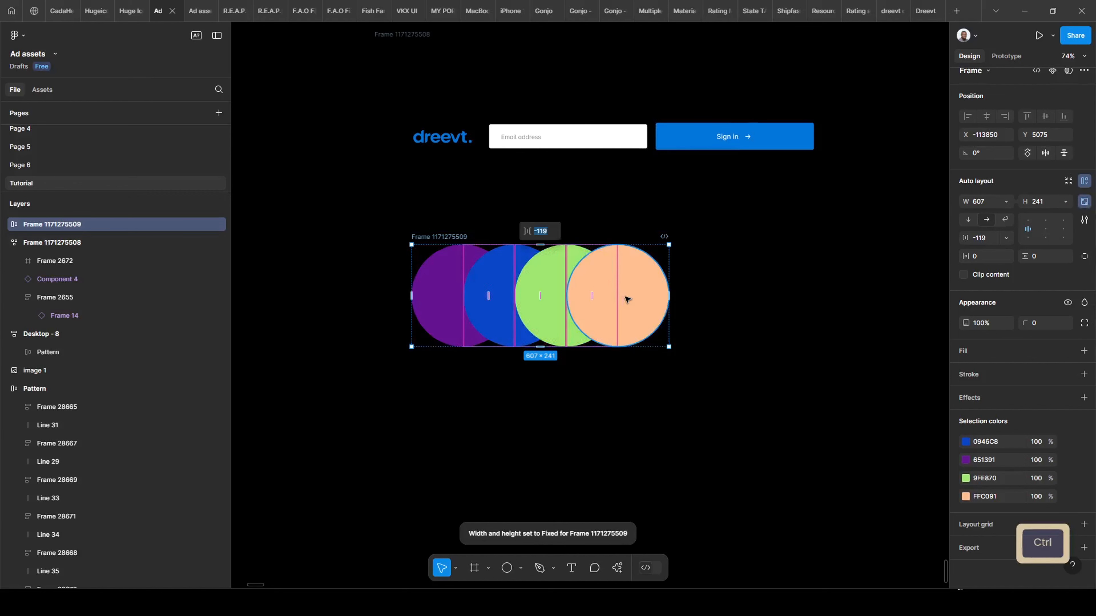
pyautogui.keyDown('ctrl'); pyautogui.click(628, 299); pyautogui.keyUp('ctrl')
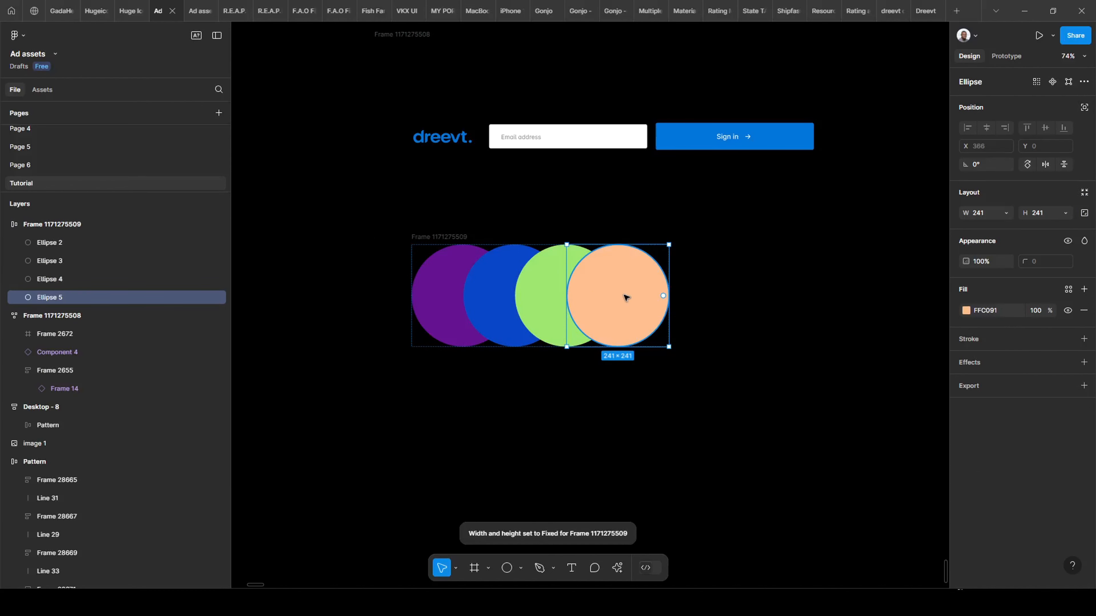
pyautogui.moveTo(626, 298); pyautogui.dragTo(819, 478)
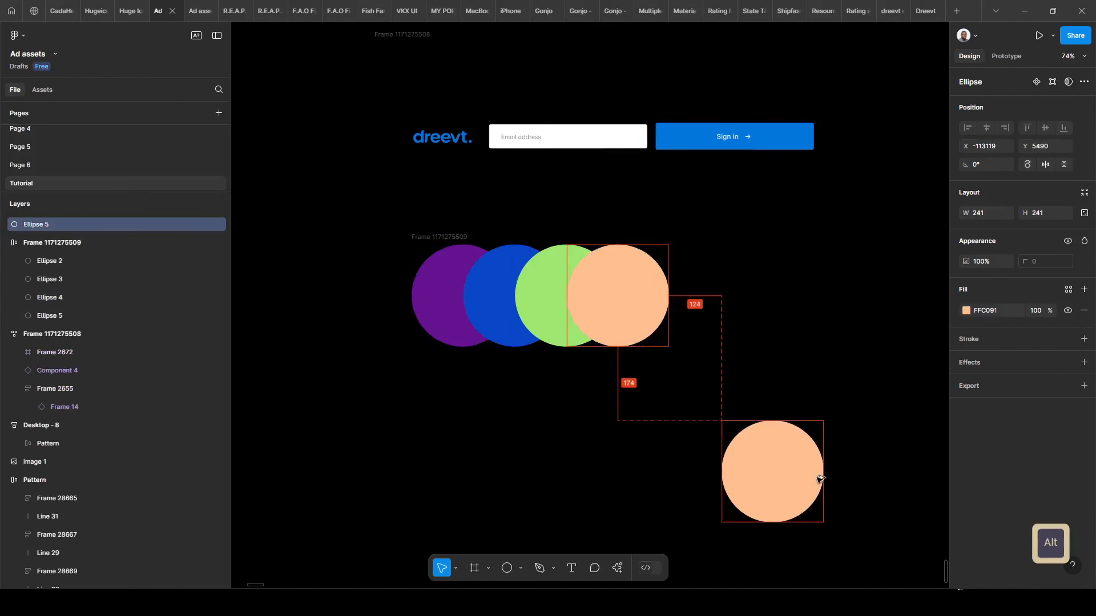
# Resize the copied peach circle to 346 × 346, then select the circle row frame.
pyautogui.scroll(-5, 819, 478)
pyautogui.hscroll(4, 819, 479)
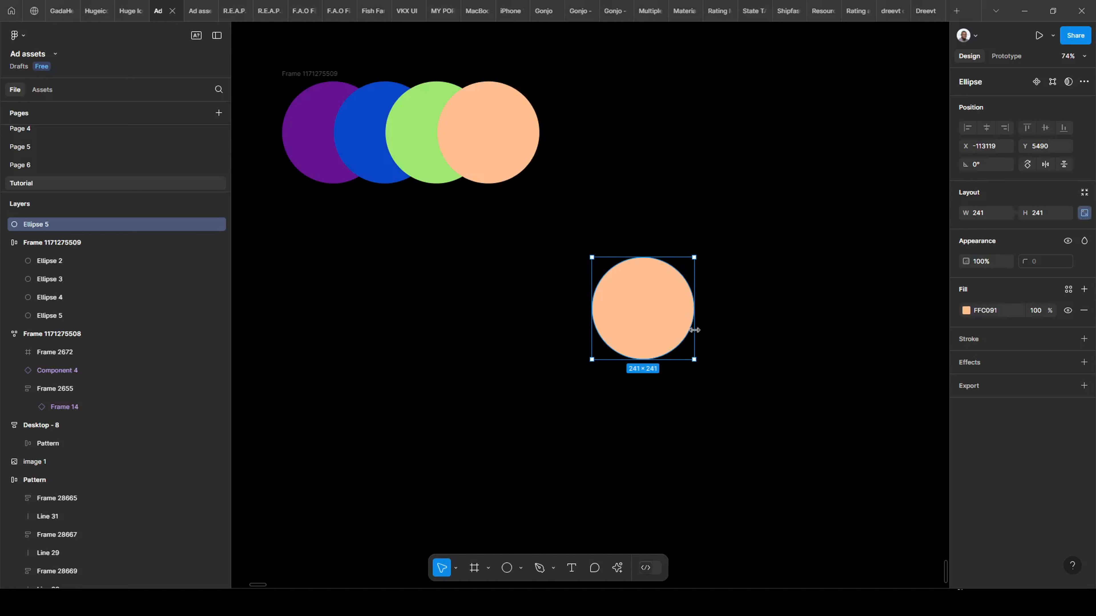
pyautogui.moveTo(694, 330); pyautogui.dragTo(826, 345)
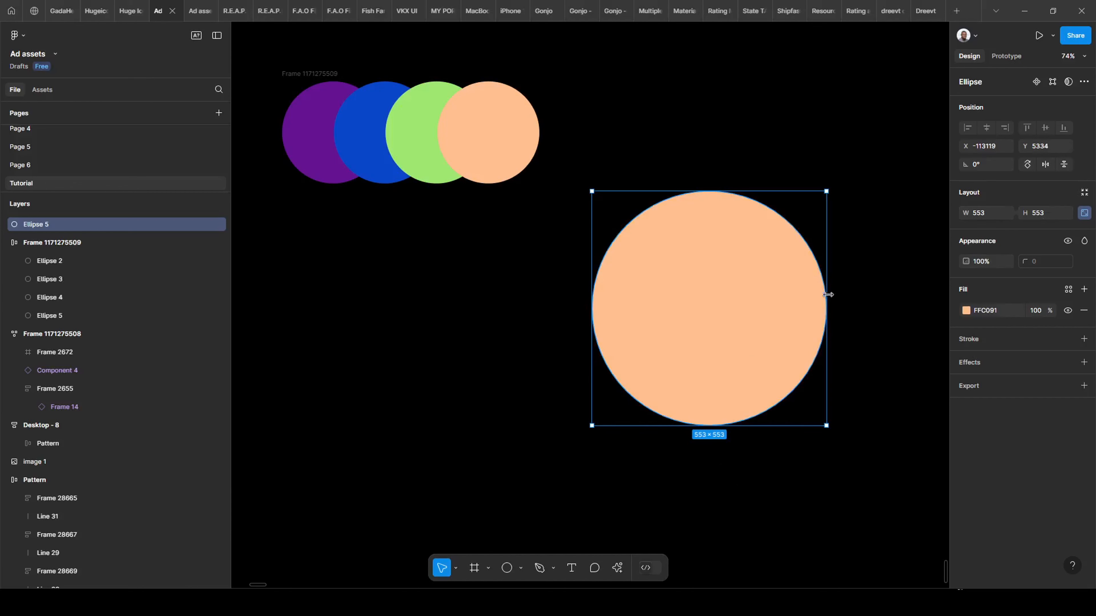
pyautogui.moveTo(829, 294); pyautogui.dragTo(739, 291)
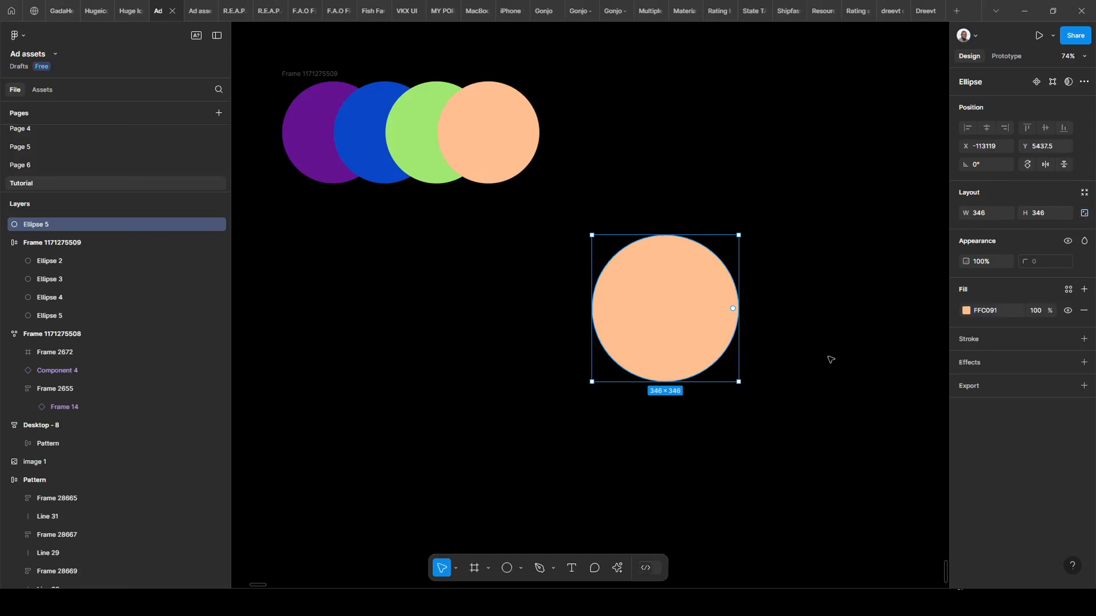
pyautogui.moveTo(738, 300); pyautogui.dragTo(764, 329)
pyautogui.hotkey('ctrl', 'z')
pyautogui.moveTo(329, 320); pyautogui.dragTo(471, 476)
pyautogui.press('Tab')
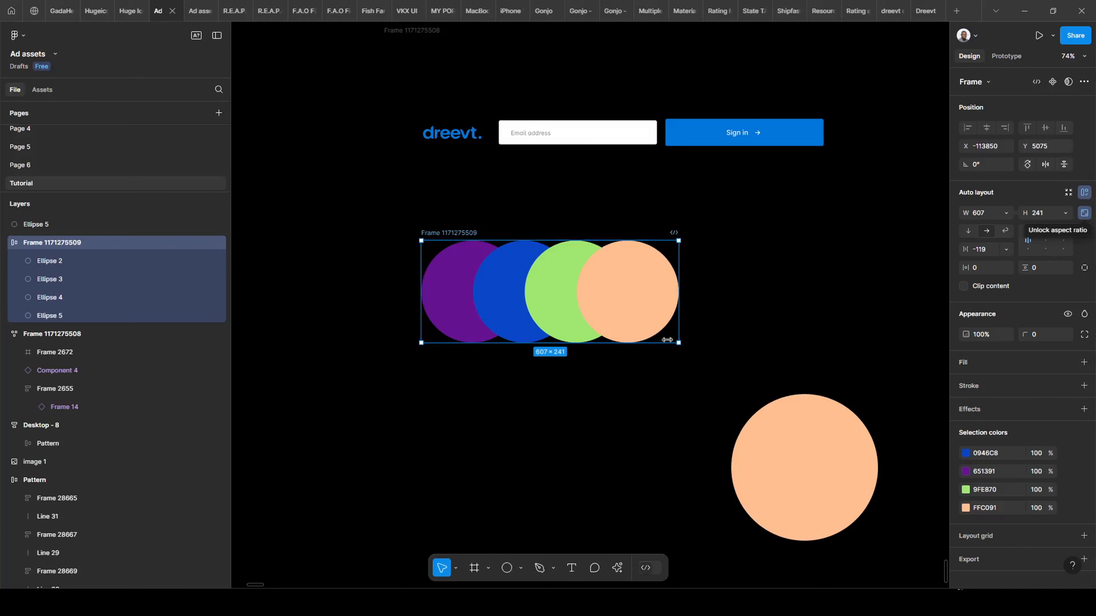
# Experiment with resizing the circle row frame, then return it to 607 × 241.
pyautogui.moveTo(684, 335); pyautogui.dragTo(875, 350)
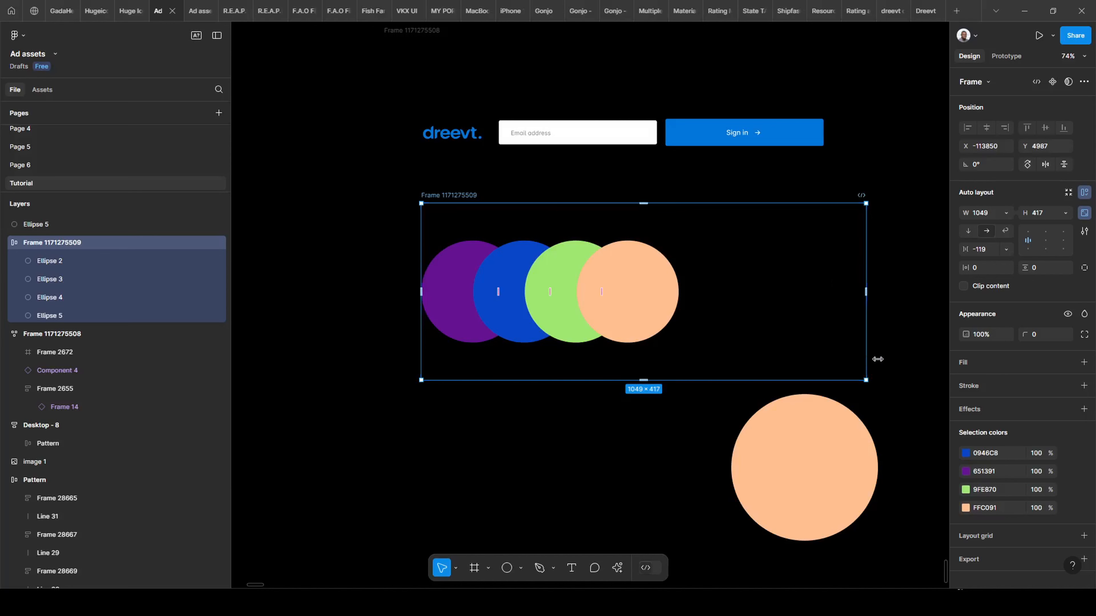
pyautogui.moveTo(878, 359); pyautogui.dragTo(726, 354)
pyautogui.hotkey('ctrl', 'z')
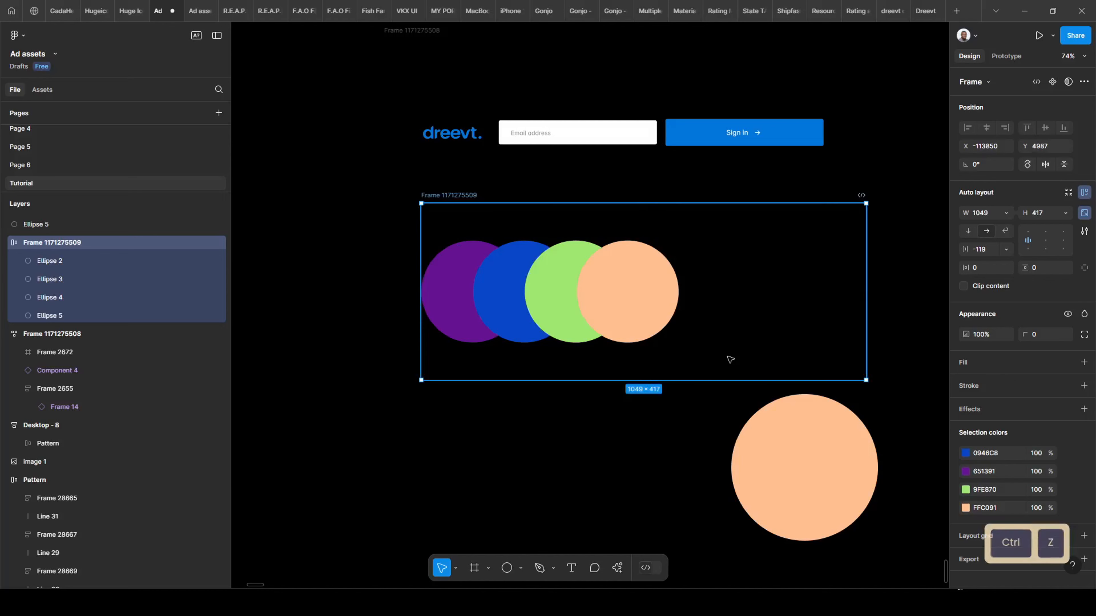
pyautogui.click(1083, 213)
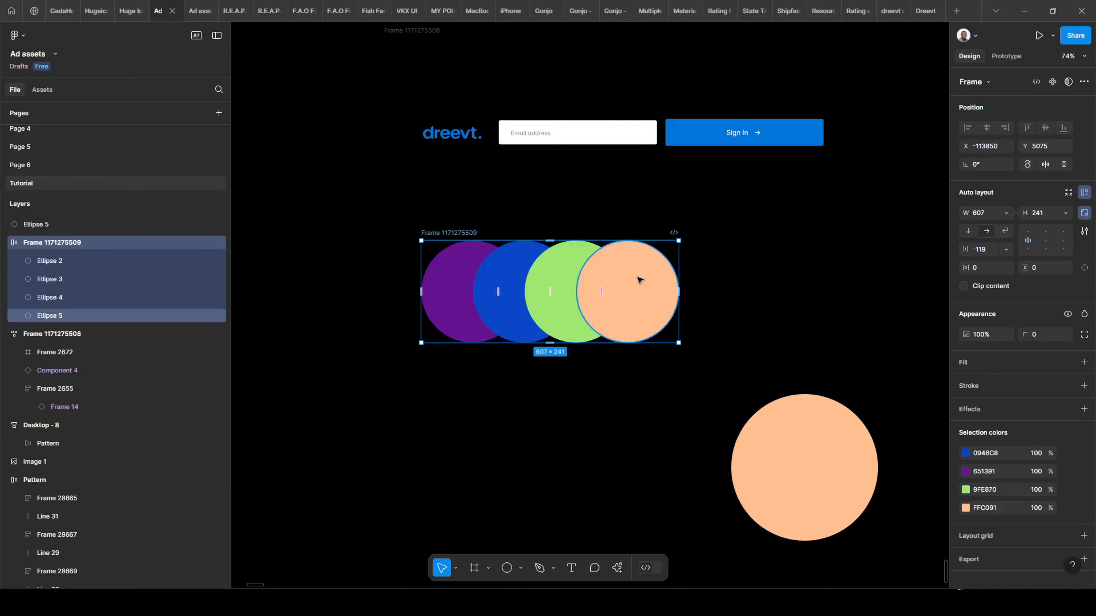
# Select the four circles, then try stretching their frame and undo it.
pyautogui.click(627, 282)
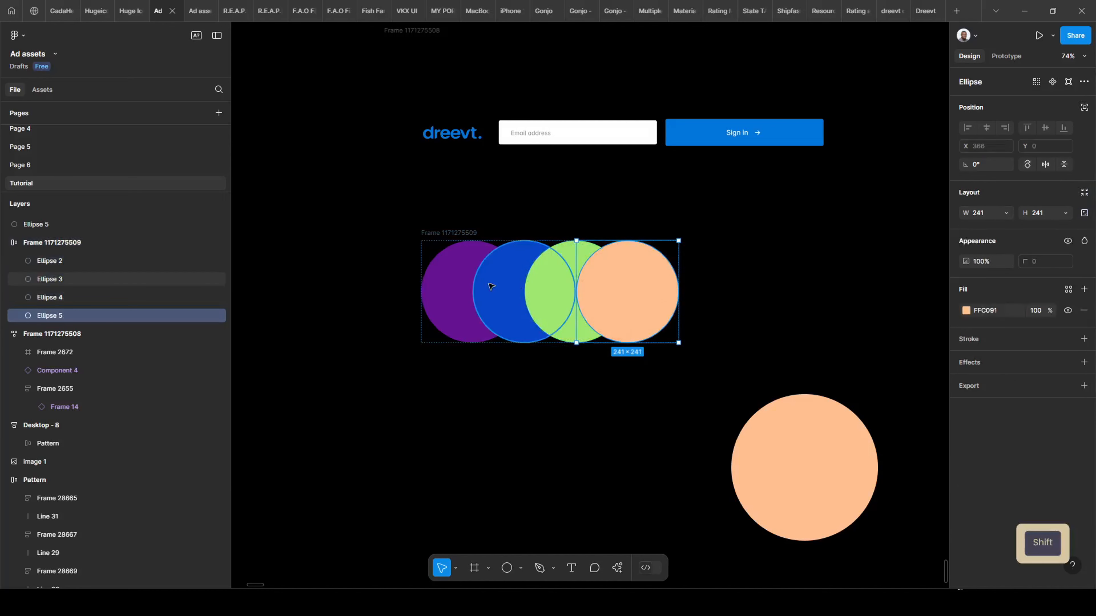
pyautogui.keyDown('shift'); pyautogui.click(496, 287); pyautogui.keyUp('shift')
pyautogui.keyDown('shift'); pyautogui.click(453, 288); pyautogui.keyUp('shift')
pyautogui.keyDown('shift'); pyautogui.click(576, 259); pyautogui.keyUp('shift')
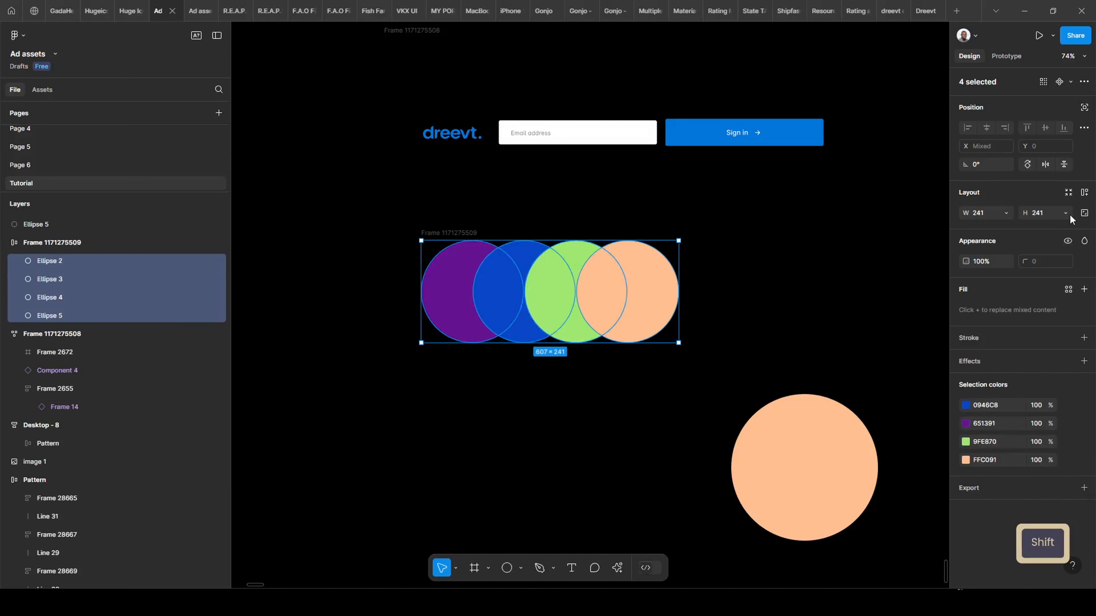
pyautogui.click(787, 346)
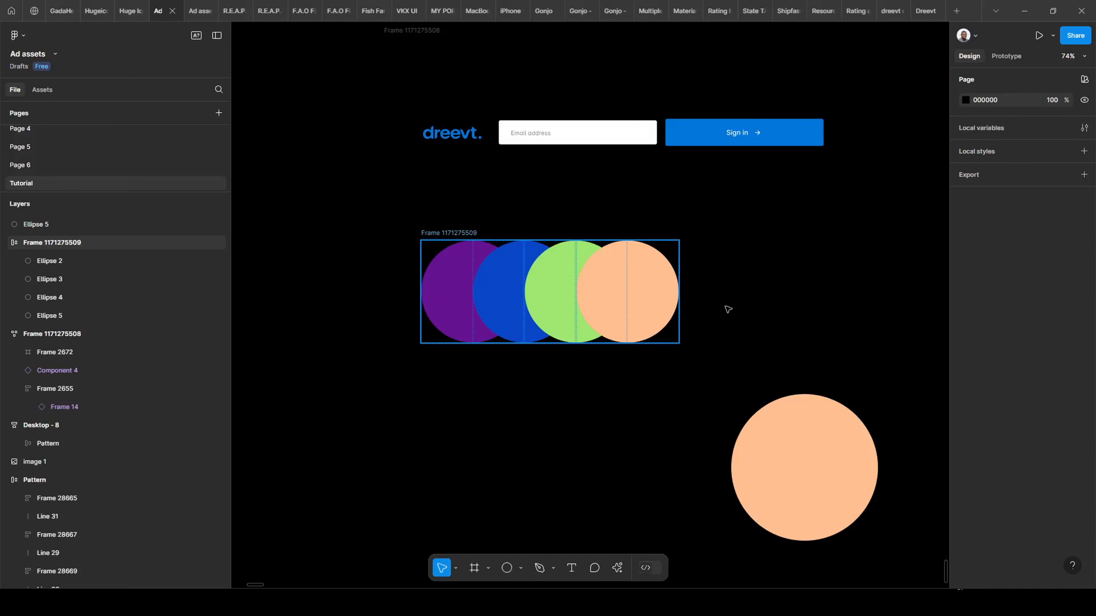
pyautogui.click(671, 311)
pyautogui.moveTo(677, 316); pyautogui.dragTo(802, 362)
pyautogui.hotkey('ctrl', 'z')
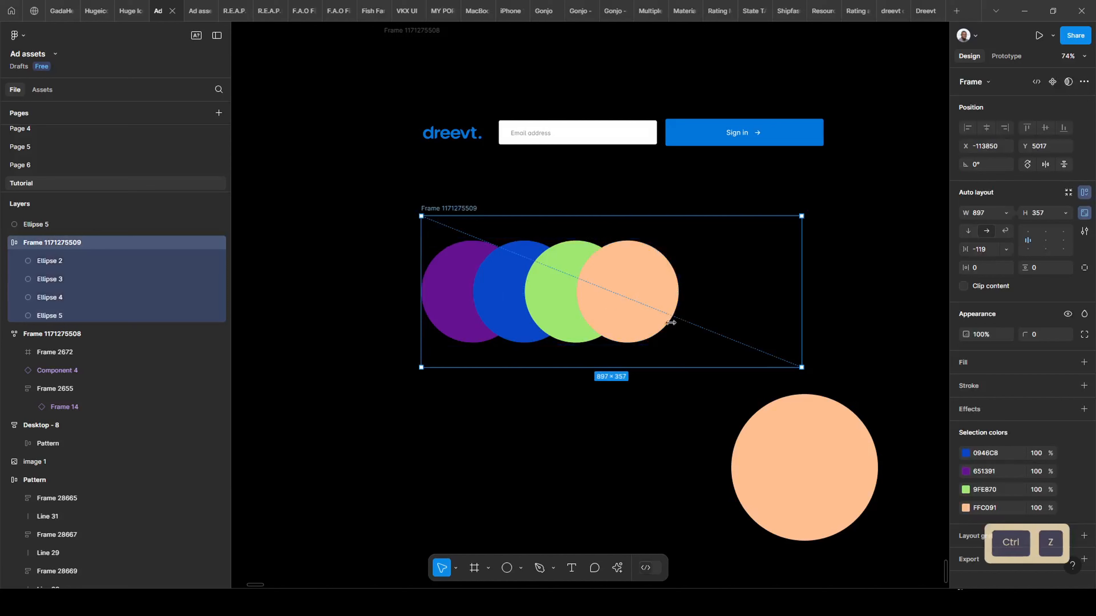
# Set the peach, green, blue and purple circles to Fill container in width and height.
pyautogui.click(632, 288)
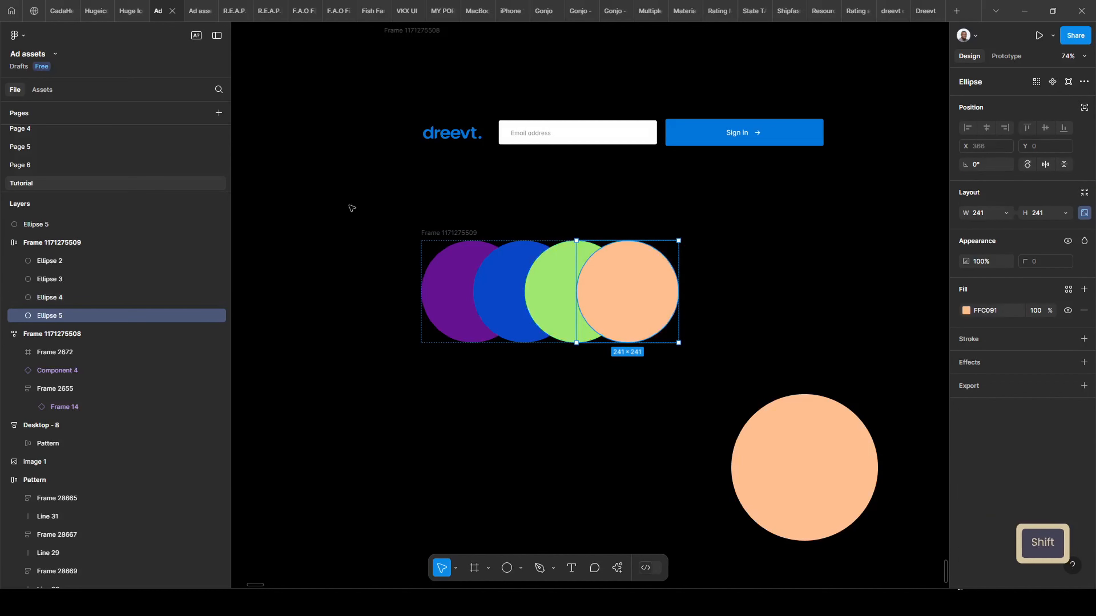
pyautogui.keyDown('shift'); pyautogui.click(549, 290); pyautogui.keyUp('shift')
pyautogui.keyDown('shift'); pyautogui.click(493, 289); pyautogui.keyUp('shift')
pyautogui.keyDown('shift'); pyautogui.click(447, 293); pyautogui.keyUp('shift')
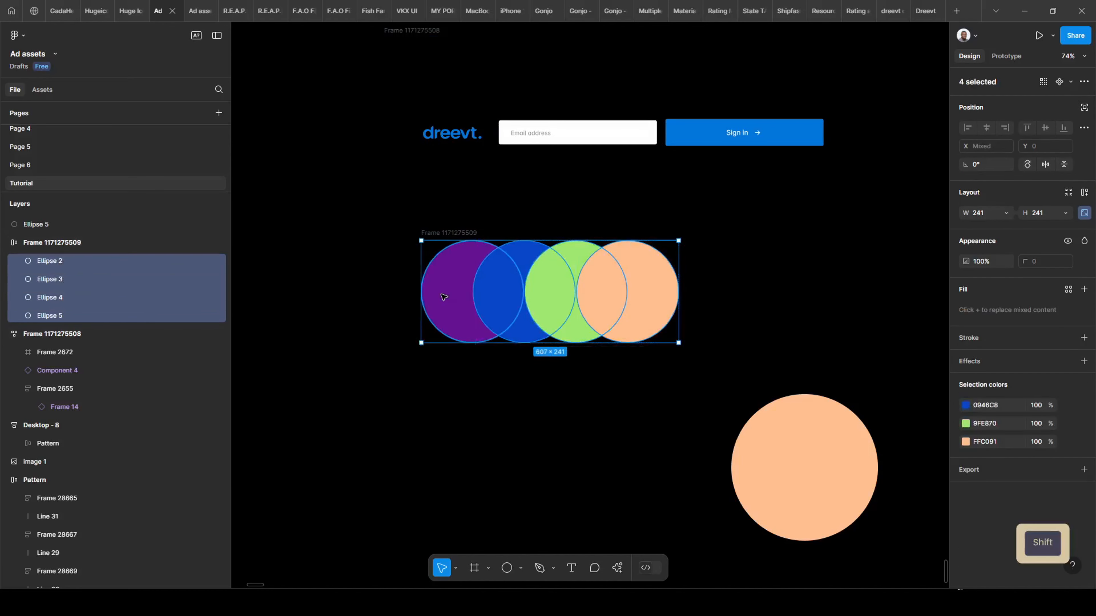
pyautogui.click(1006, 213)
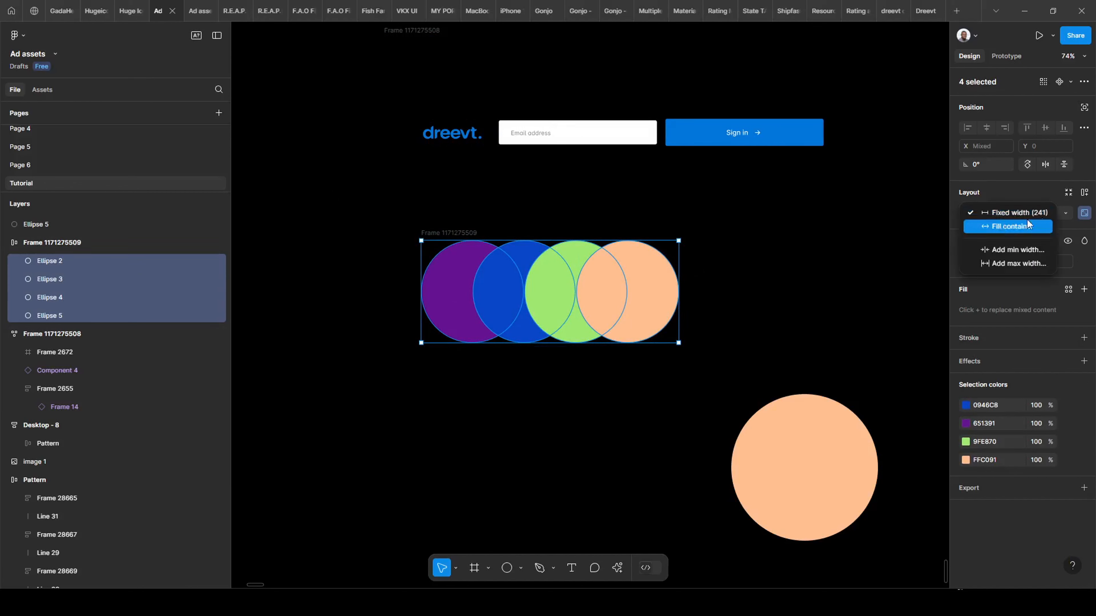
pyautogui.click(1065, 213)
pyautogui.click(1042, 231)
pyautogui.click(742, 320)
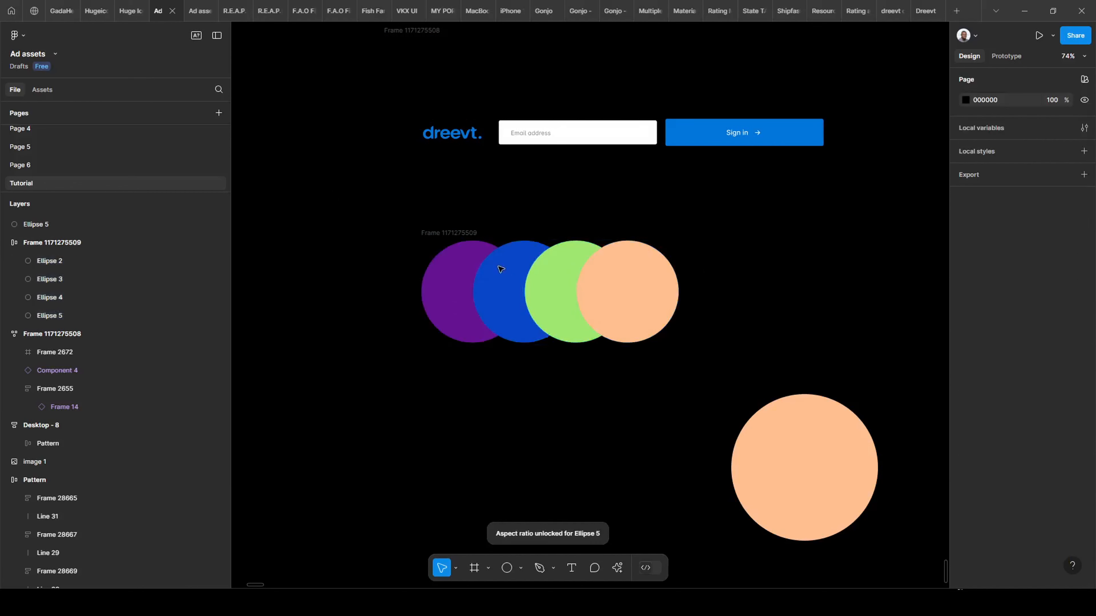
# Test the circle frame at different sizes, including 555×221 and 316×125.
pyautogui.click(680, 292)
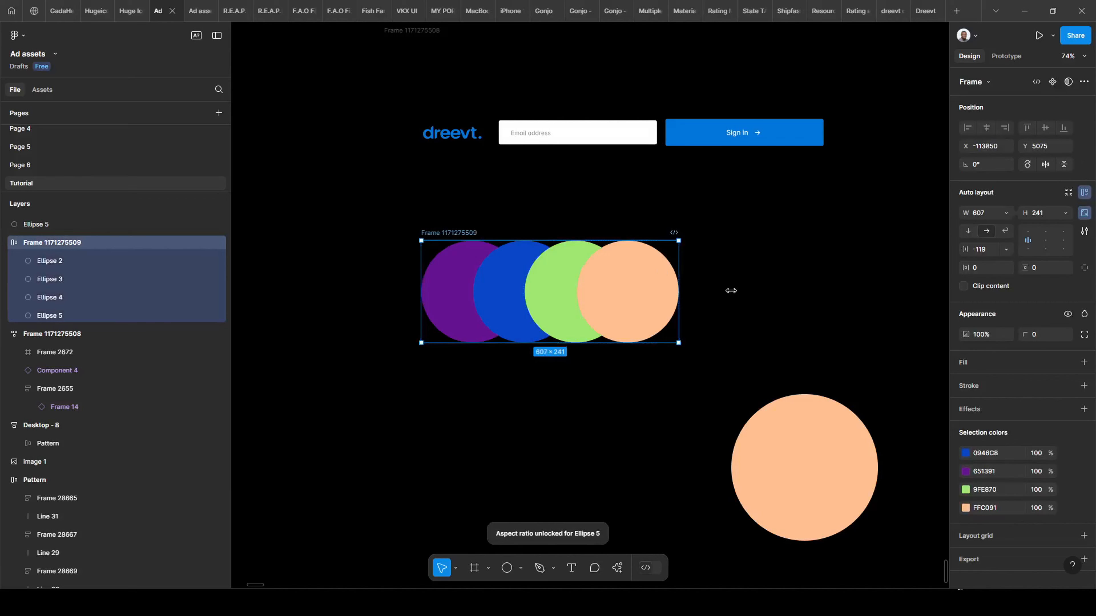
pyautogui.moveTo(731, 291); pyautogui.dragTo(513, 293)
pyautogui.moveTo(437, 398); pyautogui.dragTo(647, 393)
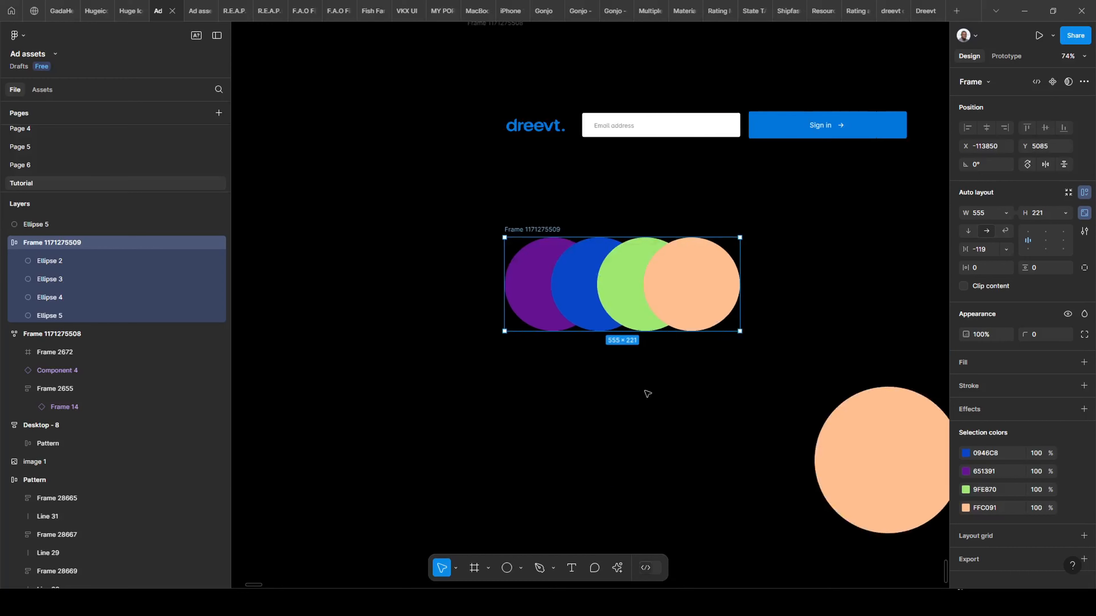
pyautogui.moveTo(695, 273); pyautogui.dragTo(592, 278)
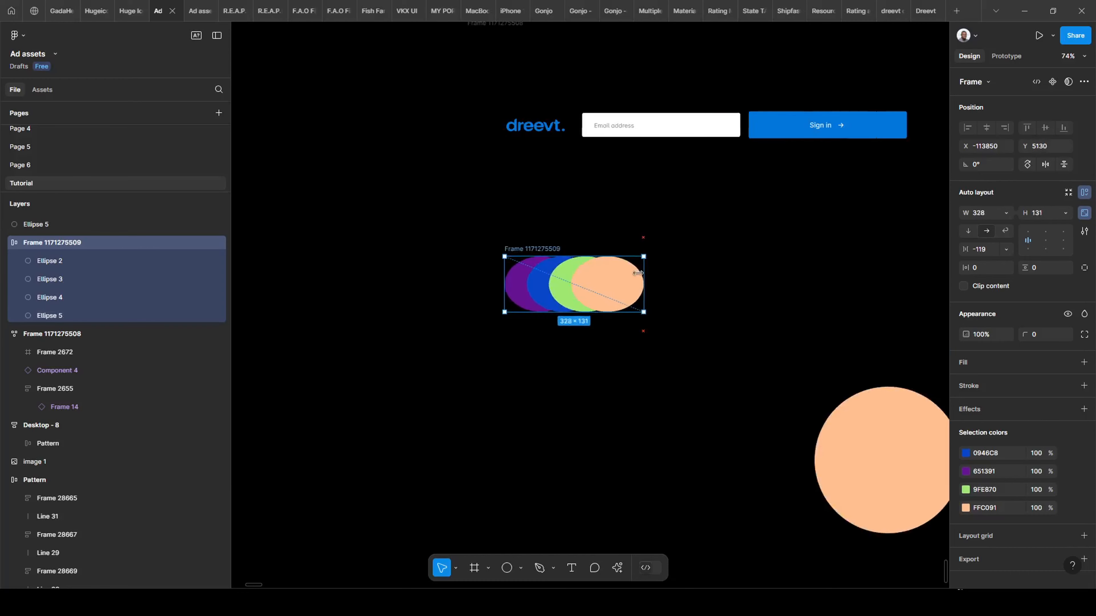
pyautogui.scroll(5, 591, 281)
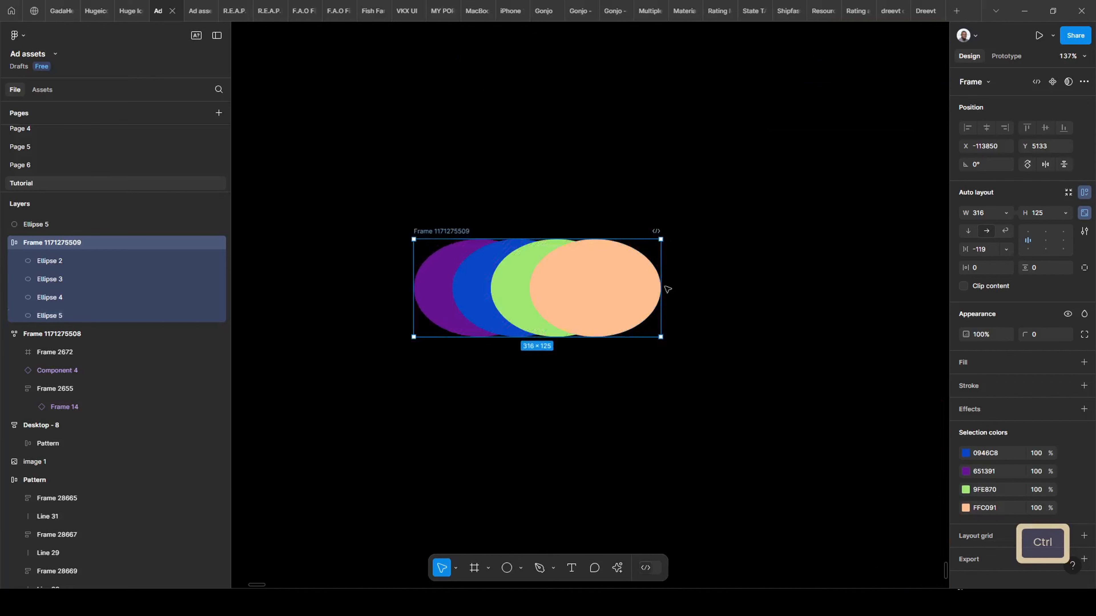
pyautogui.moveTo(664, 262); pyautogui.dragTo(906, 265)
pyautogui.scroll(-5, 453, 293)
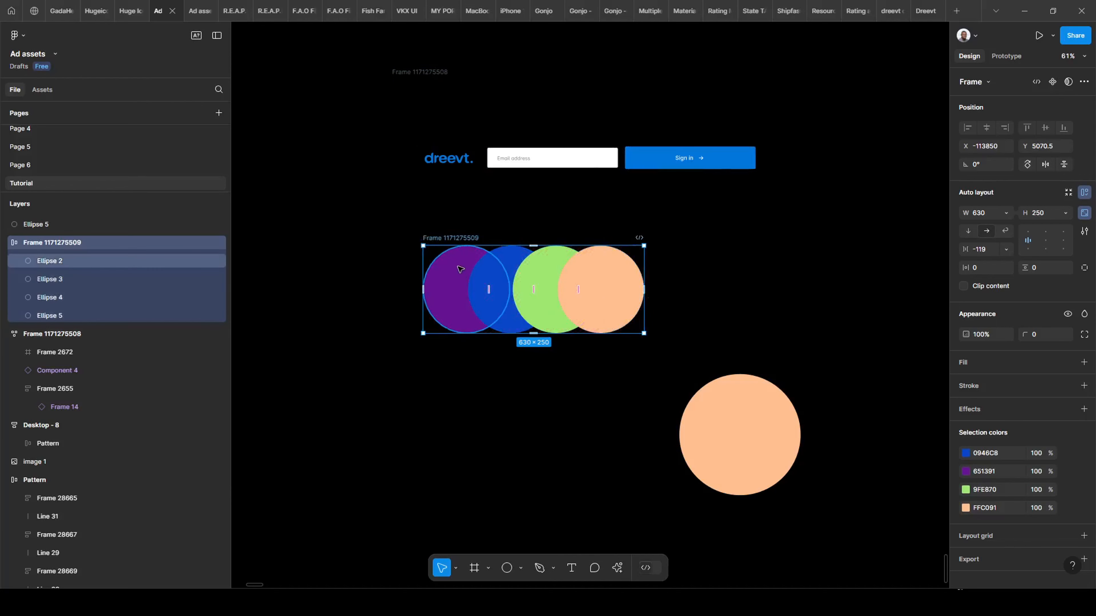
# Bring the sign-in row into view and delete the frame of four circles.
pyautogui.moveTo(426, 391); pyautogui.dragTo(499, 460)
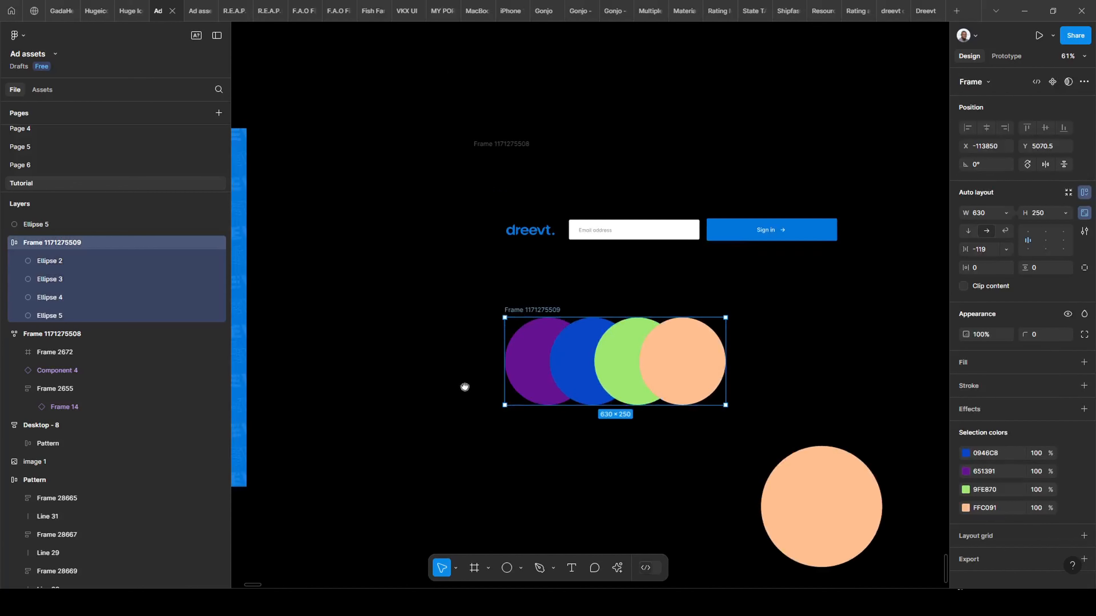
pyautogui.moveTo(464, 384); pyautogui.dragTo(479, 406)
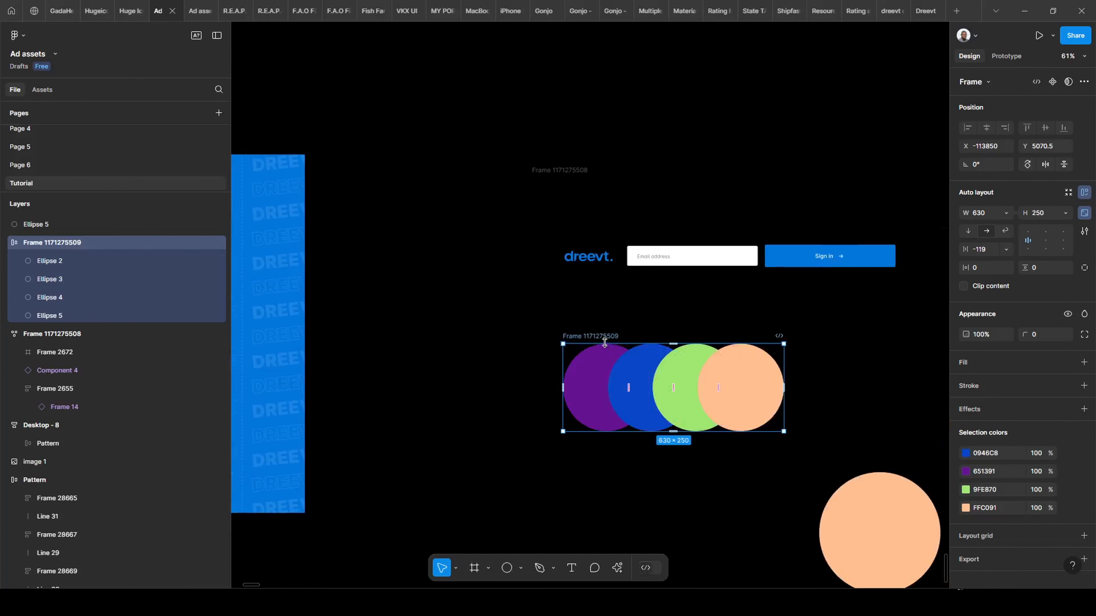
pyautogui.press('Delete')
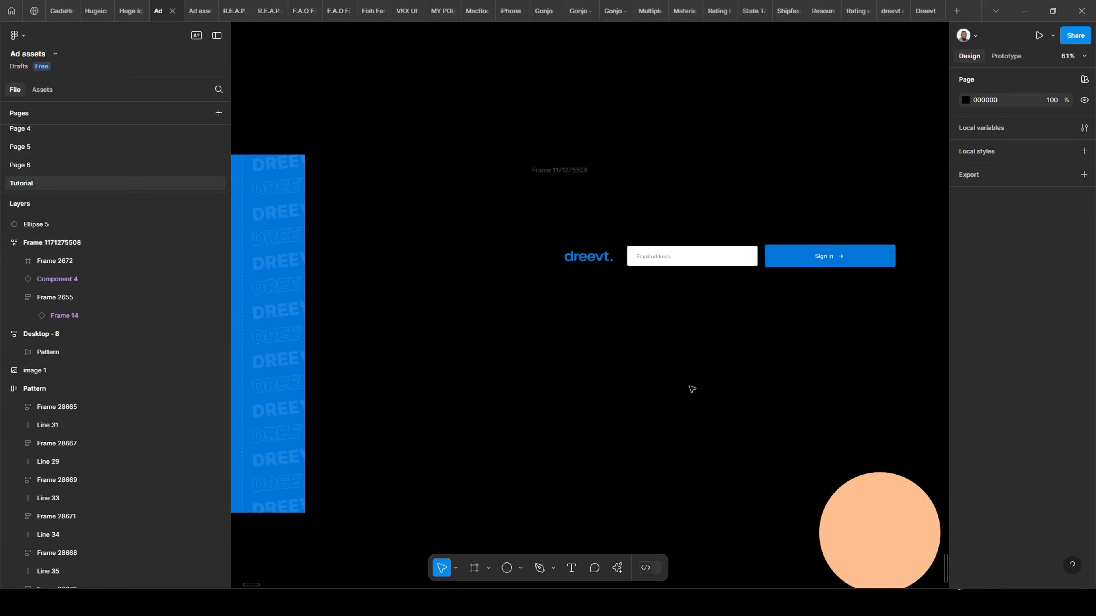
pyautogui.scroll(-3, 623, 384)
# Narrow the sign-in frame to 752 wide.
pyautogui.scroll(1, 523, 372)
pyautogui.scroll(6, 523, 372)
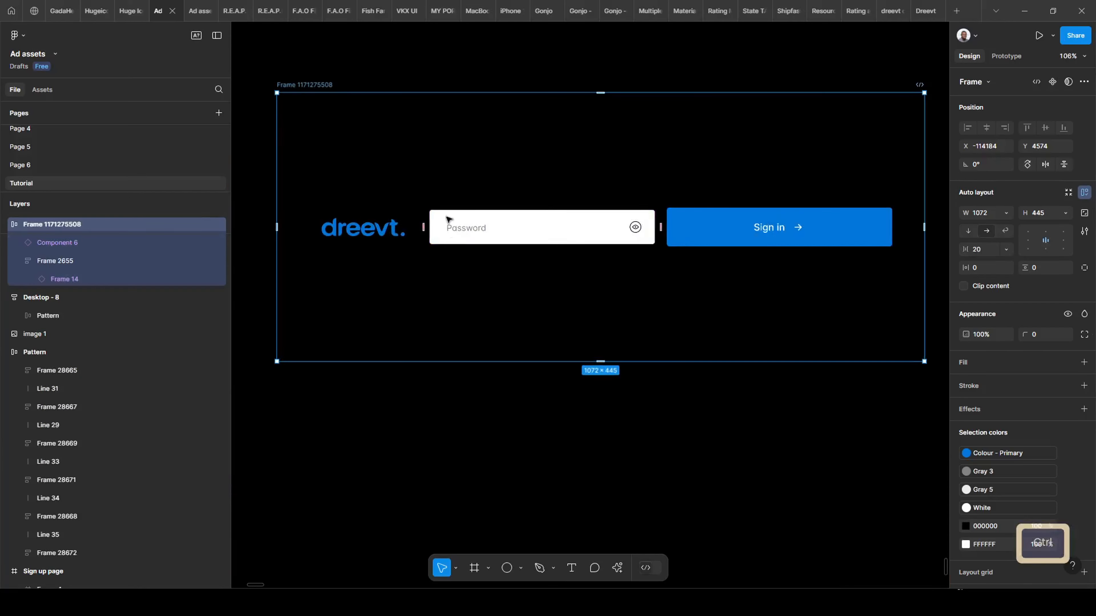
pyautogui.moveTo(550, 301); pyautogui.dragTo(625, 339)
pyautogui.scroll(-3, 800, 227)
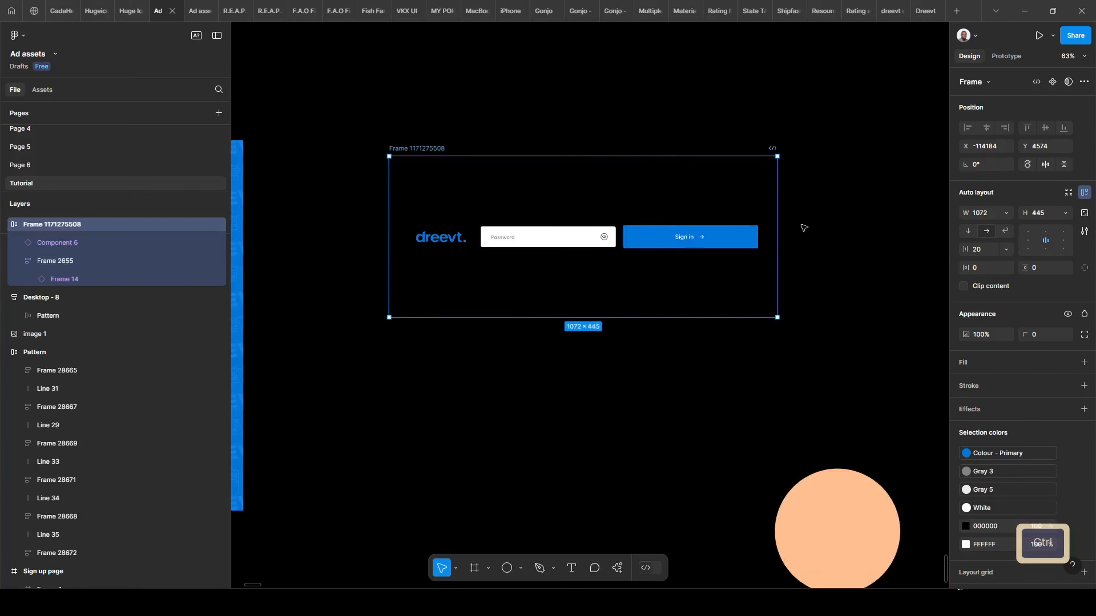
pyautogui.scroll(2, 592, 196)
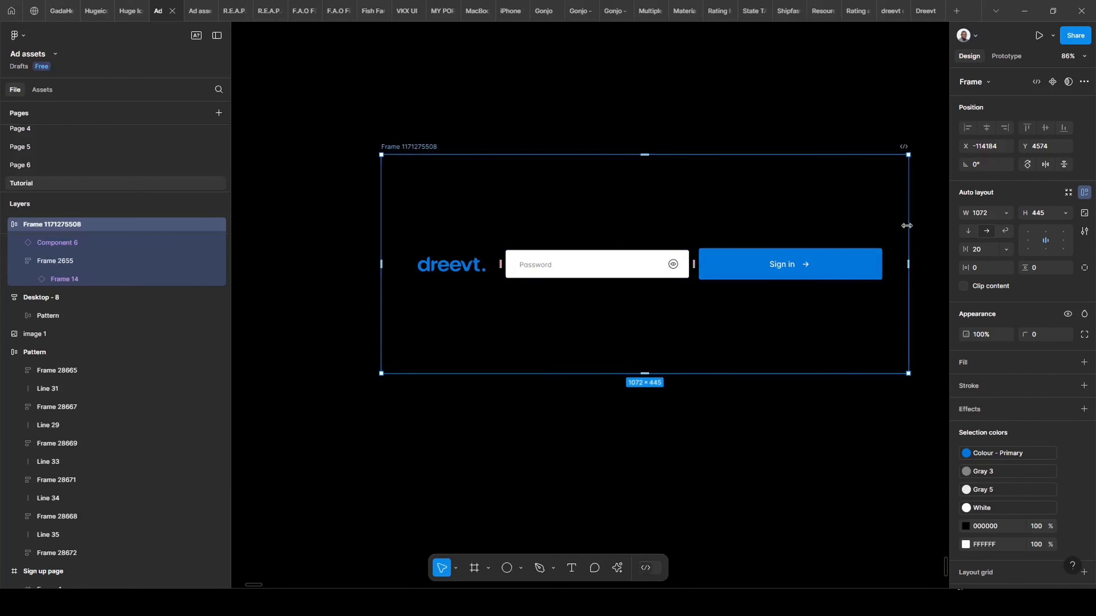
pyautogui.moveTo(908, 226); pyautogui.dragTo(750, 220)
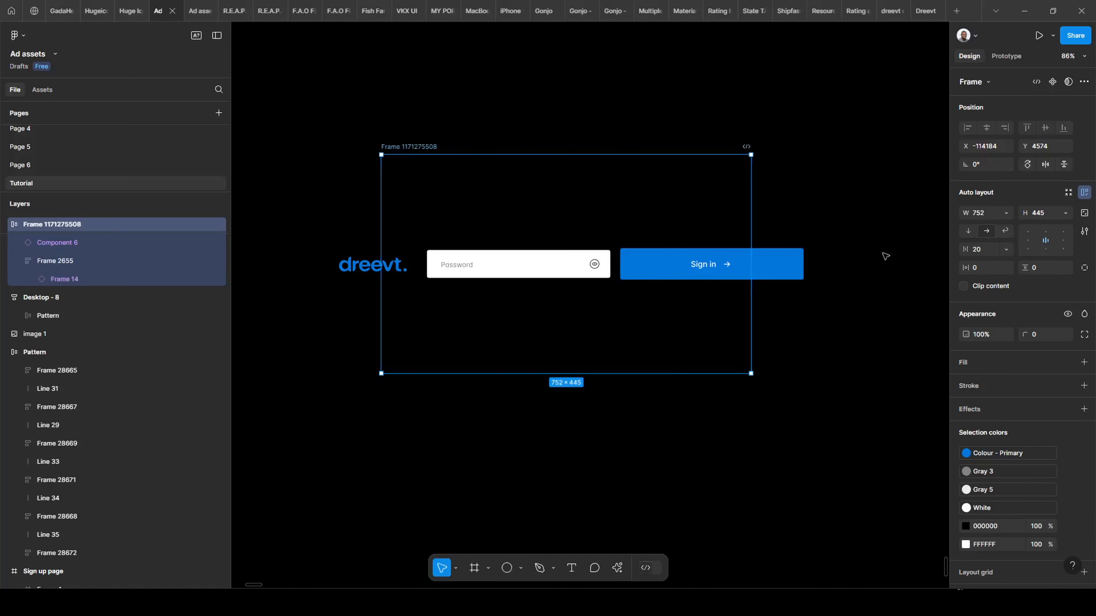
# Stack the frame's contents vertically and select the Password field.
pyautogui.click(968, 231)
pyautogui.keyDown('ctrl'); pyautogui.scroll(3, 539, 229); pyautogui.keyUp('ctrl')
pyautogui.keyDown('ctrl'); pyautogui.scroll(4, 586, 281); pyautogui.keyUp('ctrl')
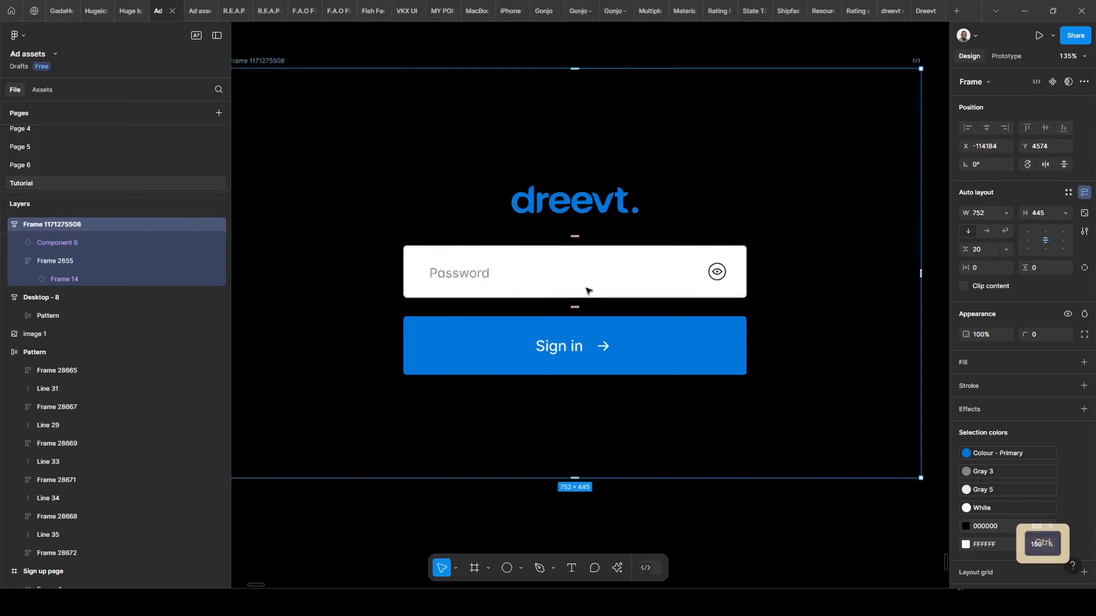
pyautogui.click(582, 285)
# Duplicate the Password field and change the top copy's text to 'Email address'.
pyautogui.hotkey('ctrl', 'd')
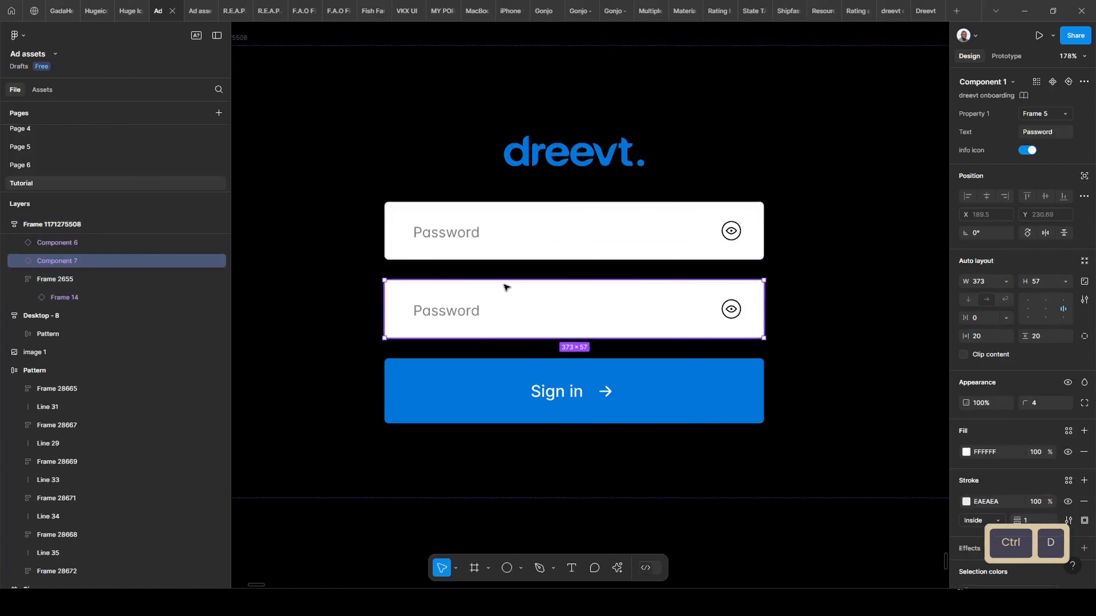
pyautogui.keyDown('ctrl'); pyautogui.doubleClick(437, 237); pyautogui.keyUp('ctrl')
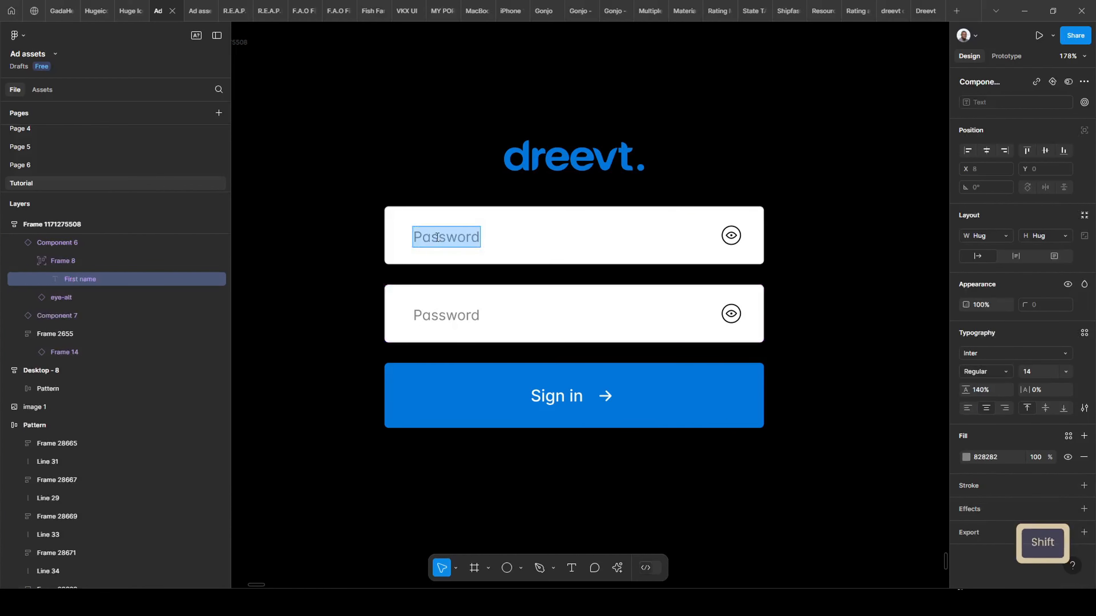
pyautogui.write('Email address')
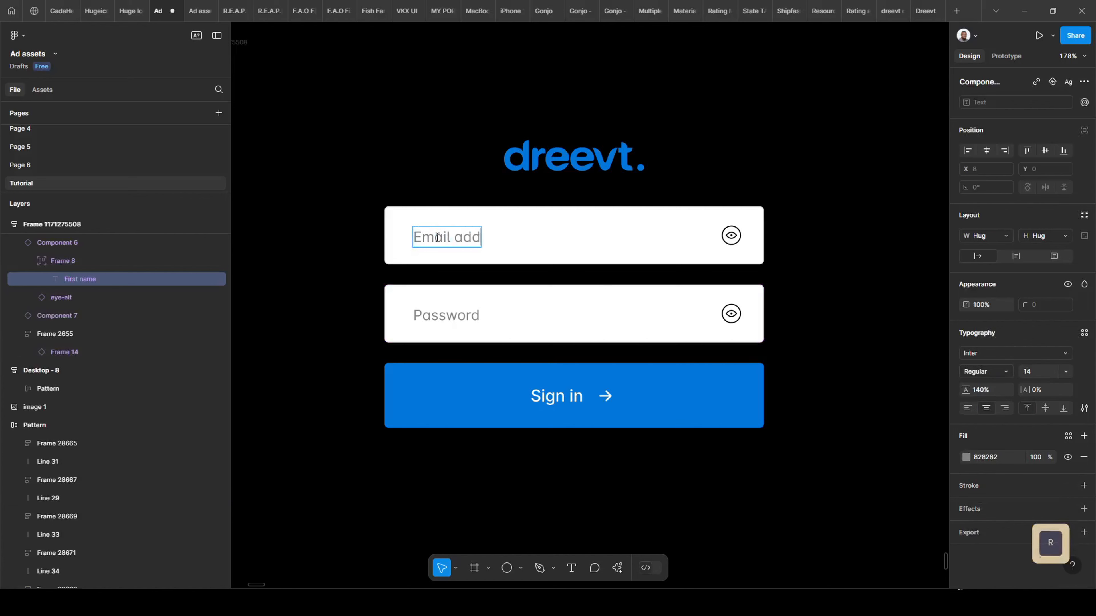
# Switch off the eye icon on the Email address field.
pyautogui.click(651, 244)
pyautogui.click(1027, 150)
pyautogui.press('Escape')
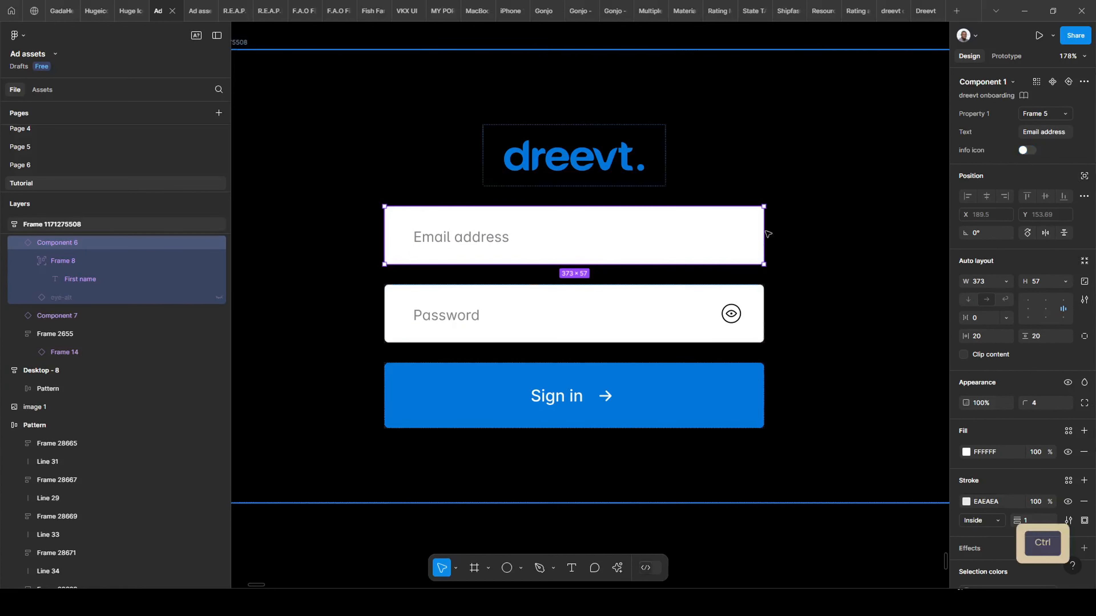
pyautogui.scroll(-3, 906, 266)
pyautogui.hscroll(3, 631, 347)
pyautogui.scroll(-2, 604, 303)
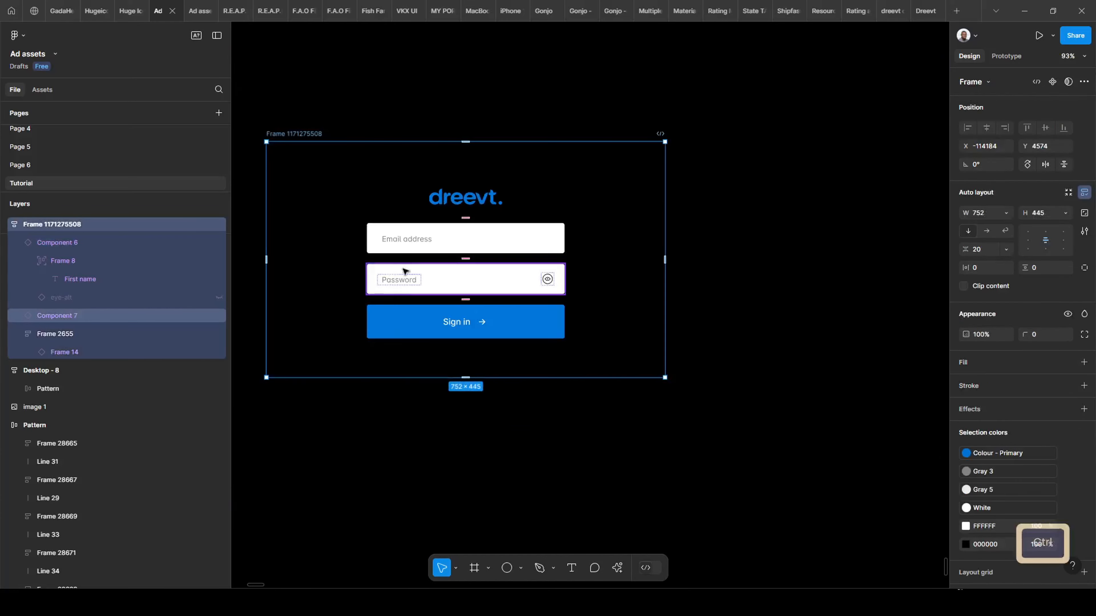
pyautogui.scroll(3, 604, 302)
pyautogui.scroll(-2, 606, 304)
pyautogui.hscroll(-4, 647, 297)
pyautogui.scroll(2, 733, 284)
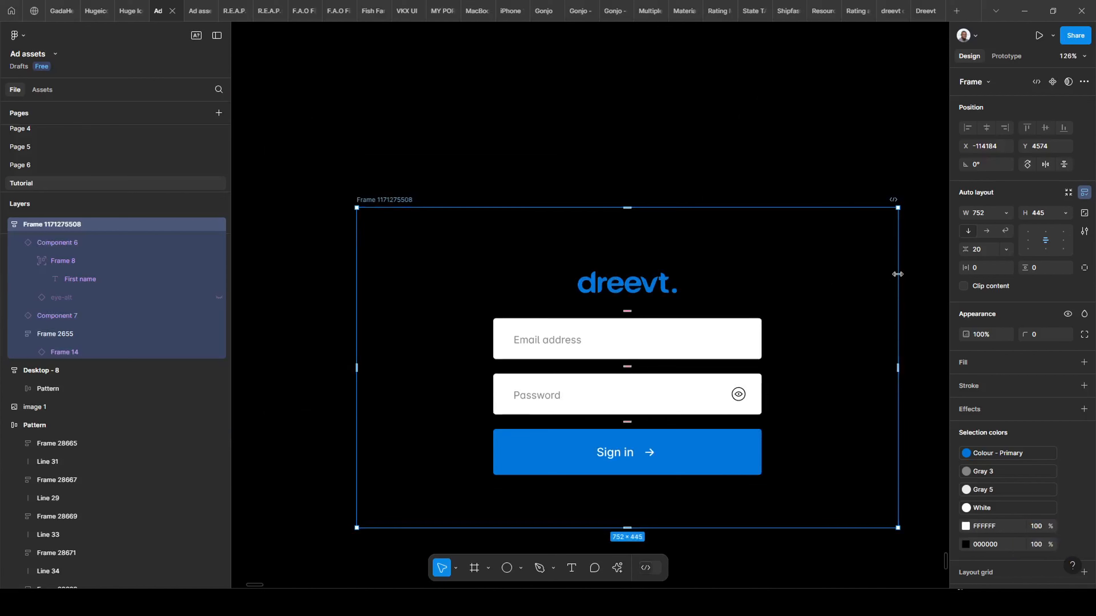
# Narrow the sign-in frame, enter a width of 440, then nudge it to 450.
pyautogui.moveTo(898, 275); pyautogui.dragTo(681, 270)
pyautogui.hscroll(3, 824, 264)
pyautogui.scroll(-2, 824, 264)
pyautogui.hscroll(-3, 824, 264)
pyautogui.scroll(-1, 824, 264)
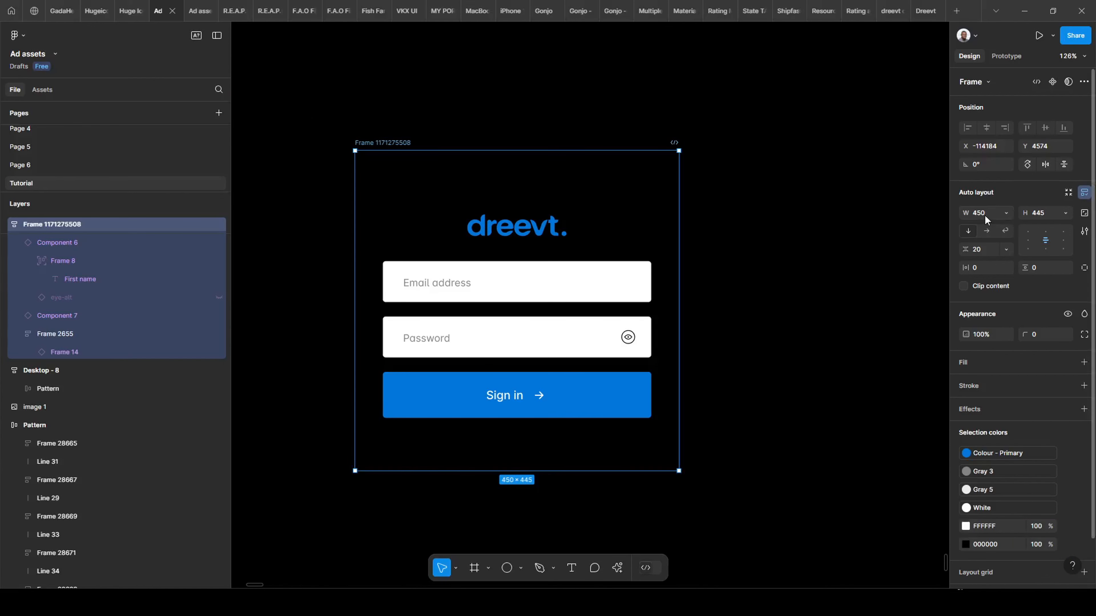
pyautogui.write('440')
pyautogui.press('Return')
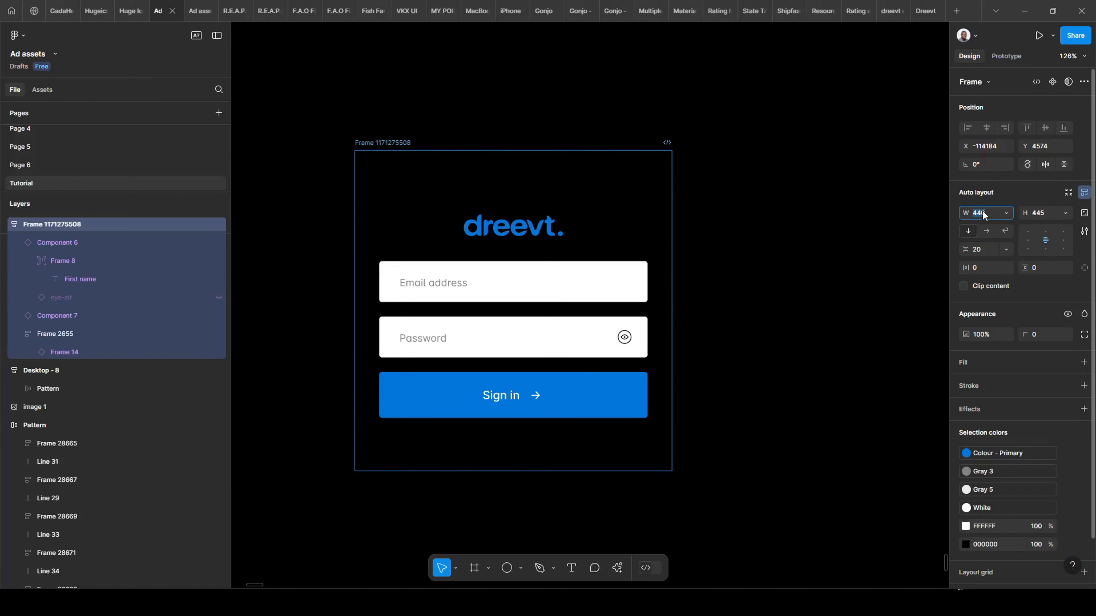
pyautogui.hotkey('shift', 'Up')
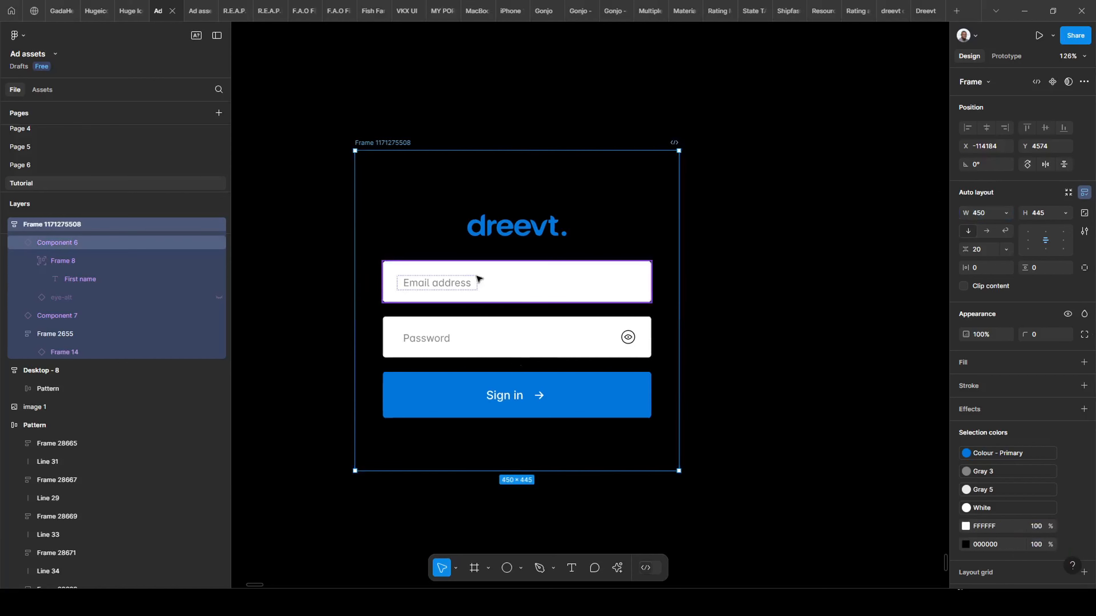
# Set the Email address, Password and Sign in button widths to Fill container.
pyautogui.click(478, 280)
pyautogui.keyDown('ctrl'); pyautogui.click(514, 288); pyautogui.keyUp('ctrl')
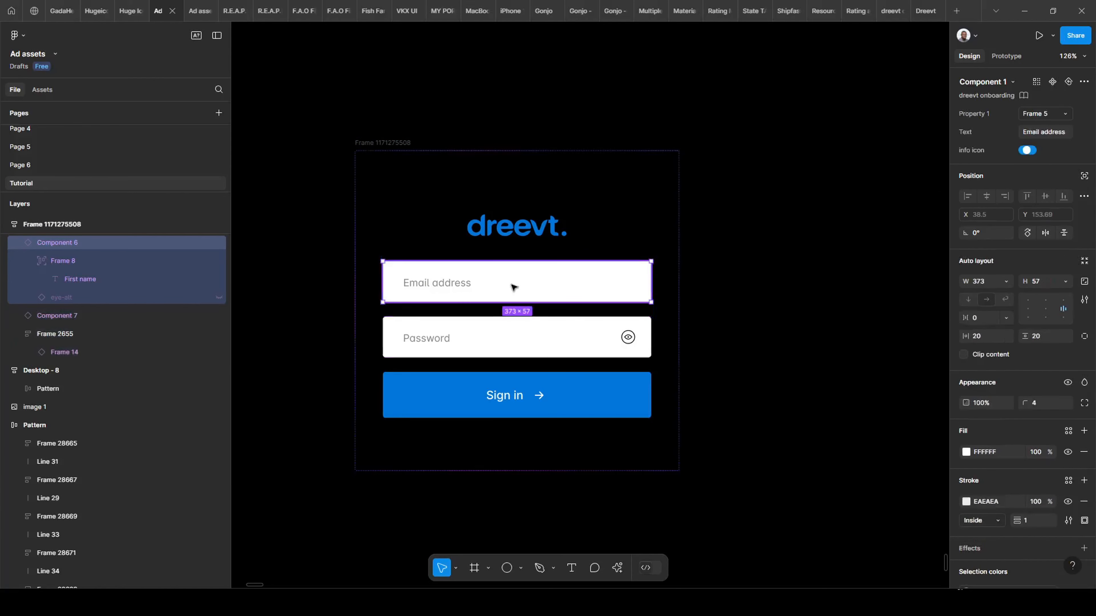
pyautogui.keyDown('shift'); pyautogui.click(537, 352); pyautogui.keyUp('shift')
pyautogui.keyDown('shift'); pyautogui.click(591, 410); pyautogui.keyUp('shift')
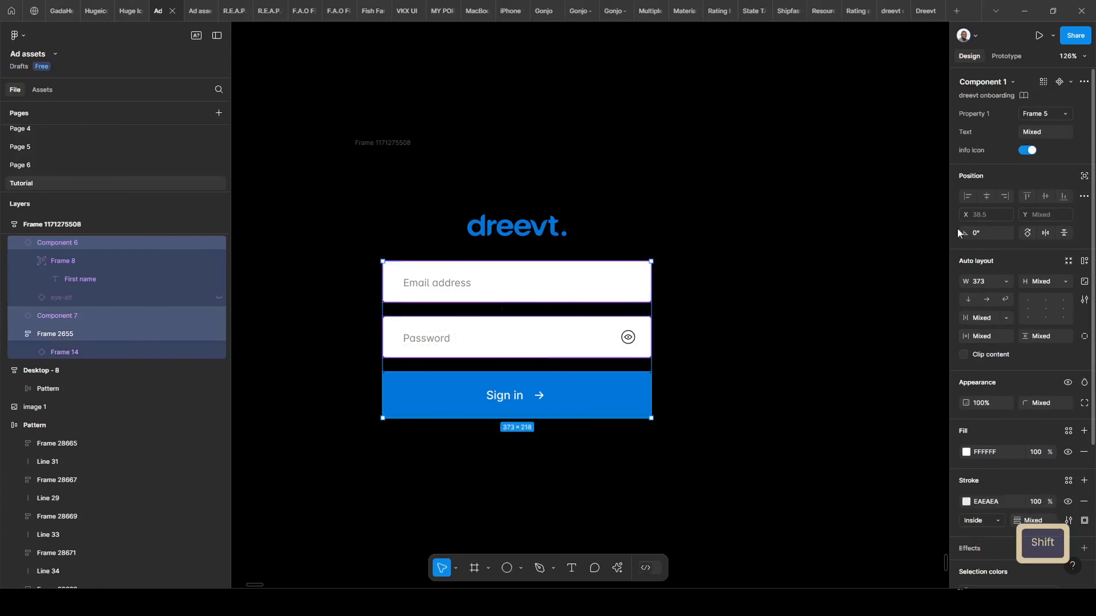
pyautogui.click(1006, 282)
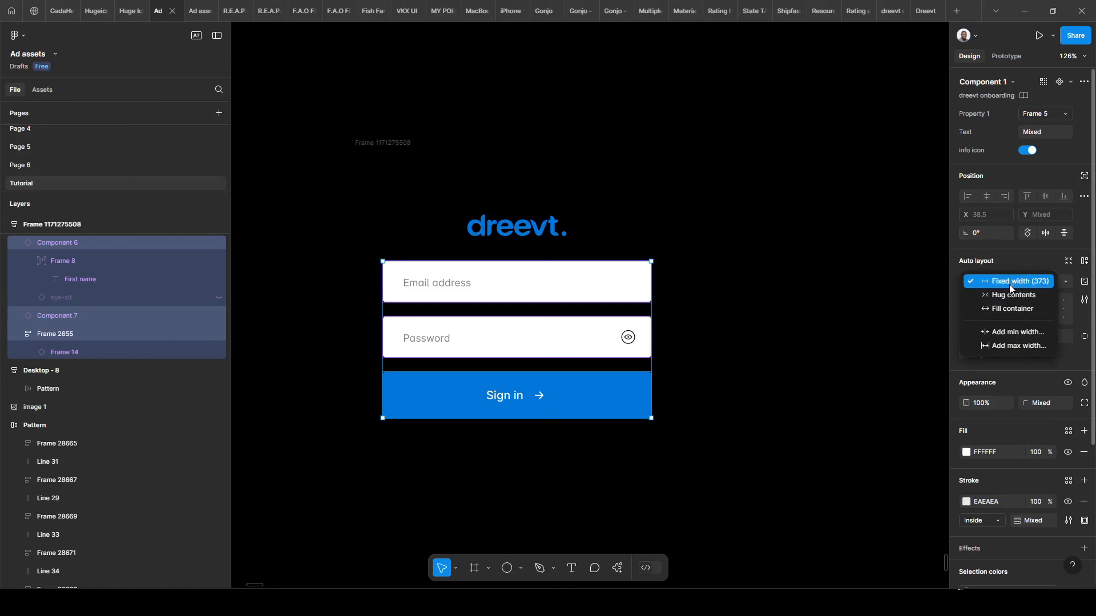
pyautogui.click(1008, 312)
pyautogui.scroll(-5, 546, 434)
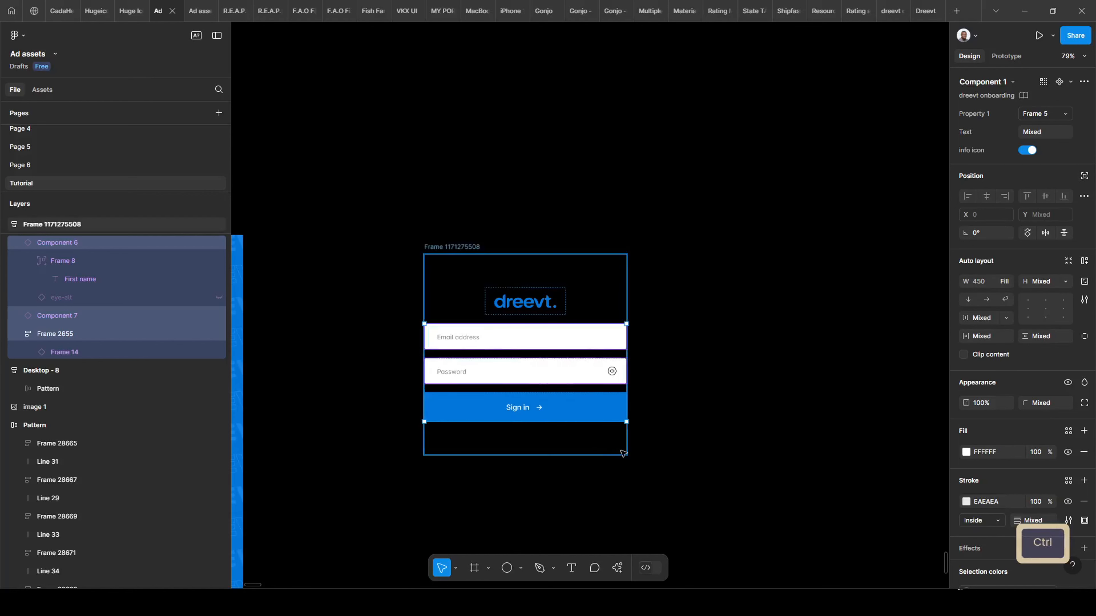
pyautogui.click(478, 268)
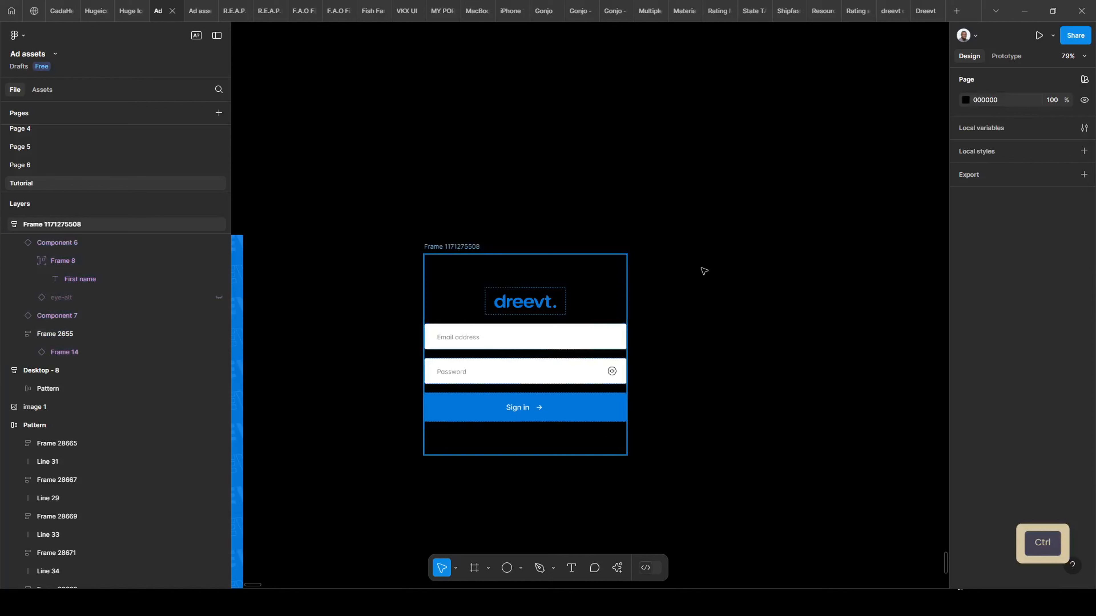
pyautogui.scroll(-1, 675, 296)
pyautogui.click(557, 265)
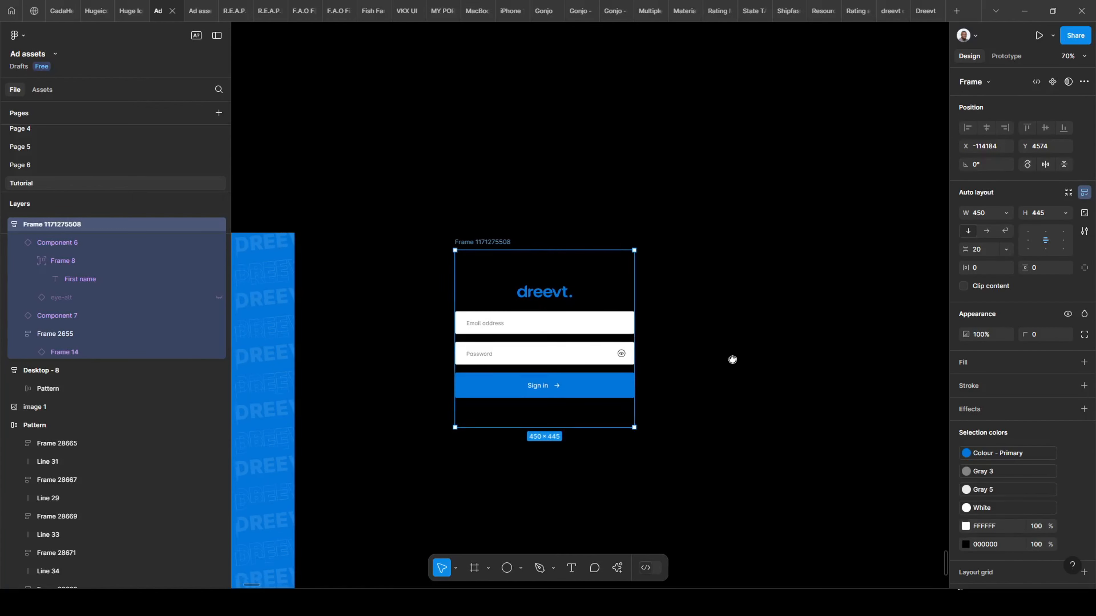
pyautogui.scroll(2, 521, 297)
pyautogui.scroll(4, 501, 283)
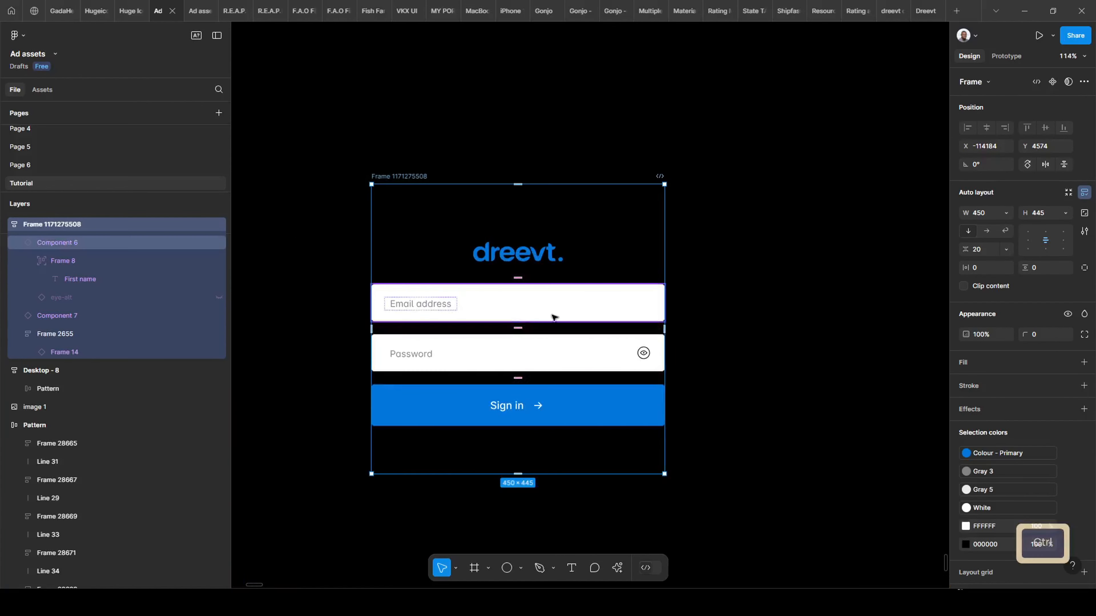
# Wrap the Email address and Password fields together in an auto-layout frame.
pyautogui.click(566, 307)
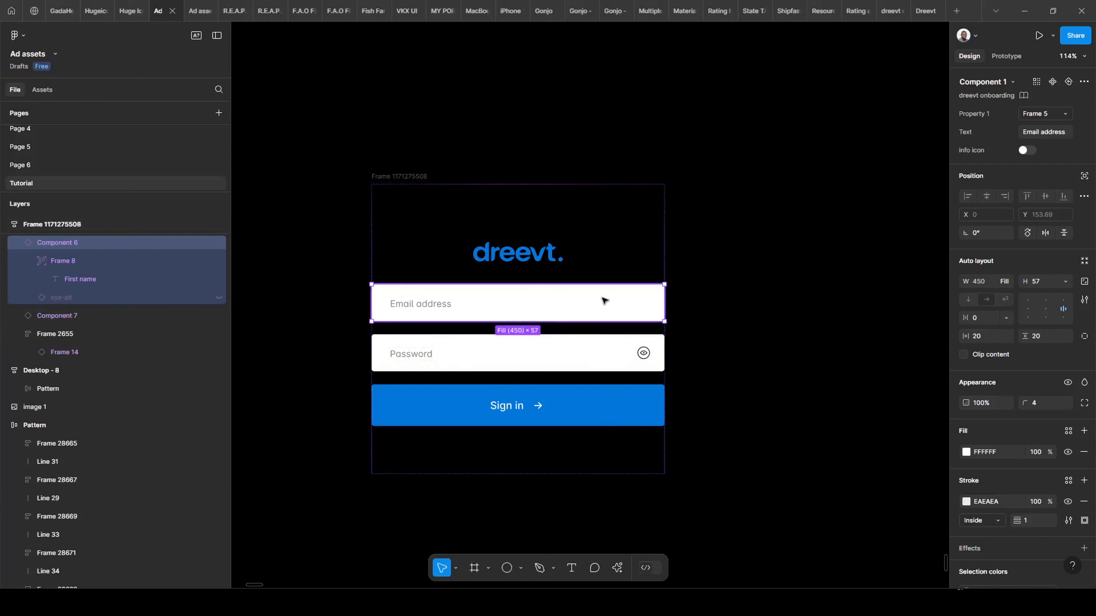
pyautogui.keyDown('shift'); pyautogui.click(585, 350); pyautogui.keyUp('shift')
pyautogui.hotkey('shift', 'a')
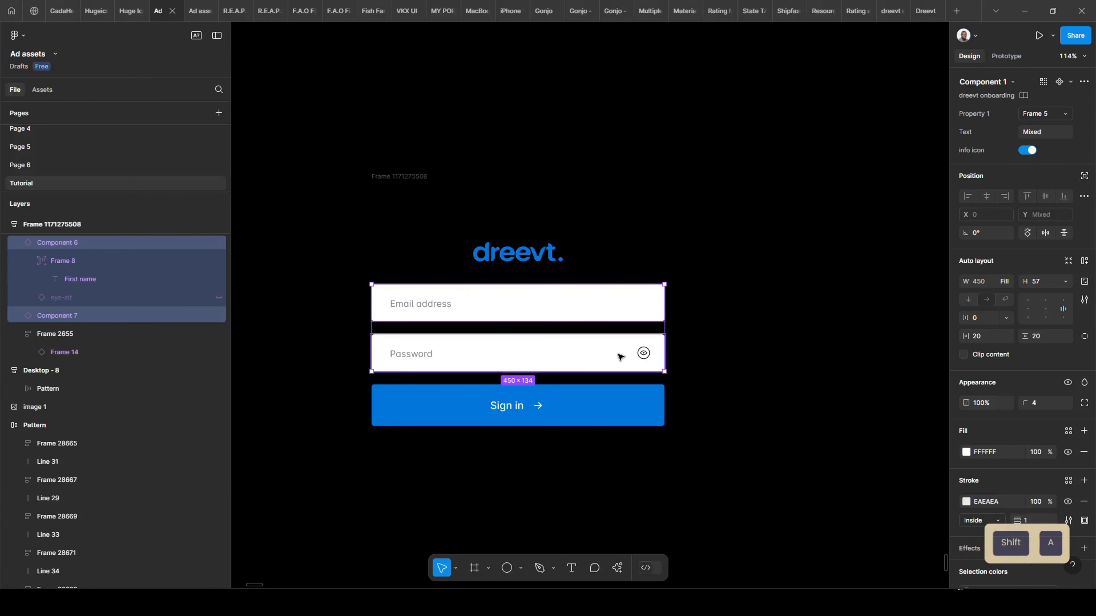
# Wrap the fields frame and Sign in button in a 450 × 218 auto-layout frame.
pyautogui.keyDown('shift'); pyautogui.click(492, 419); pyautogui.keyUp('shift')
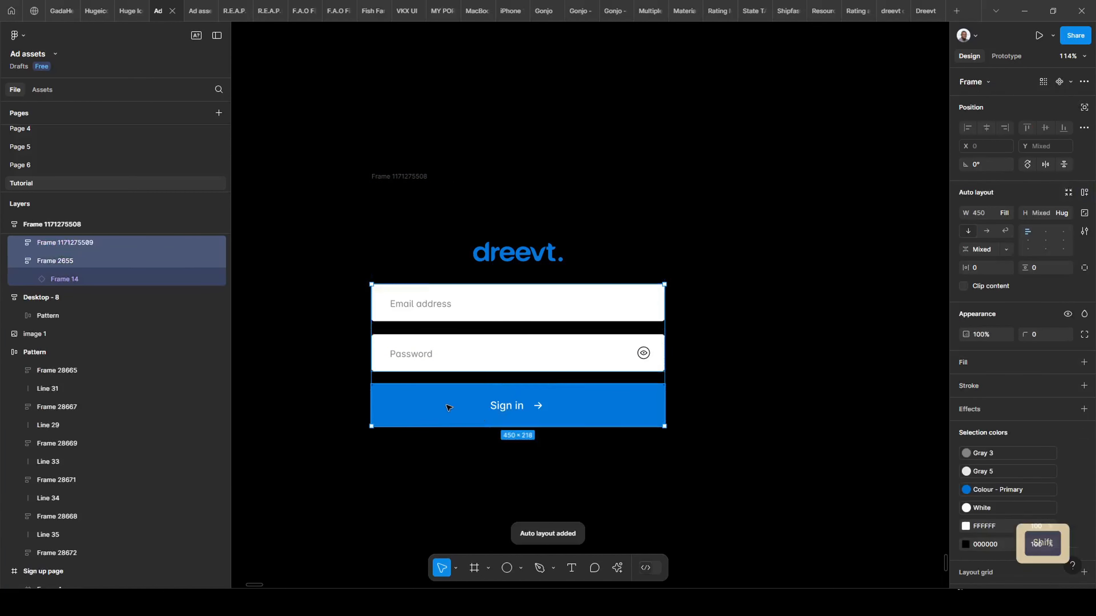
pyautogui.hotkey('shift', 'a')
pyautogui.hotkey('shift', 'Return')
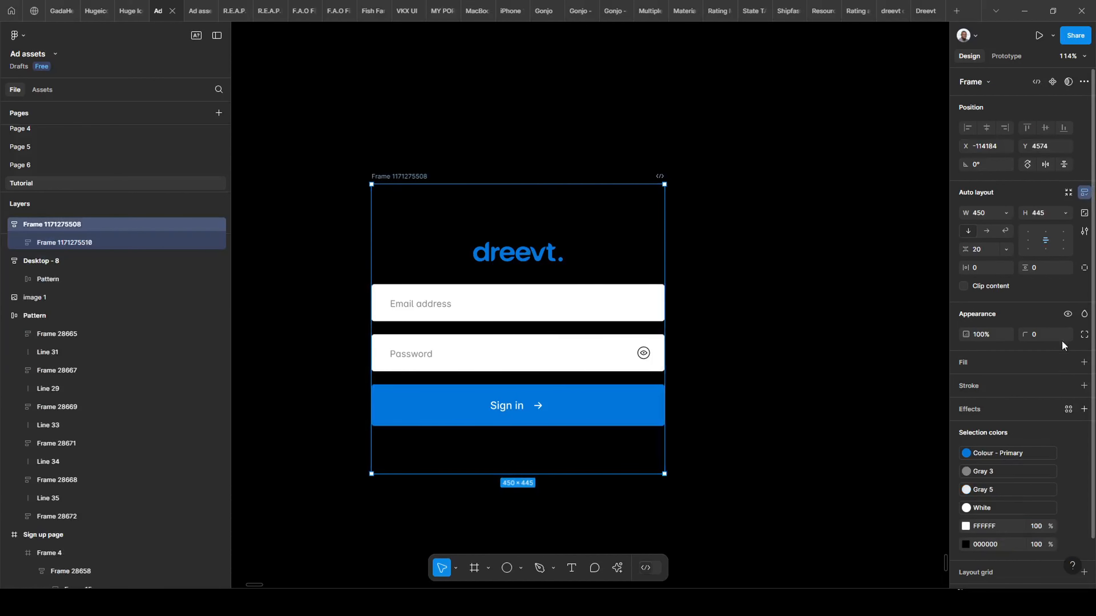
# Give the sign-in frame a white FFFFFF fill and 20 padding.
pyautogui.click(1083, 363)
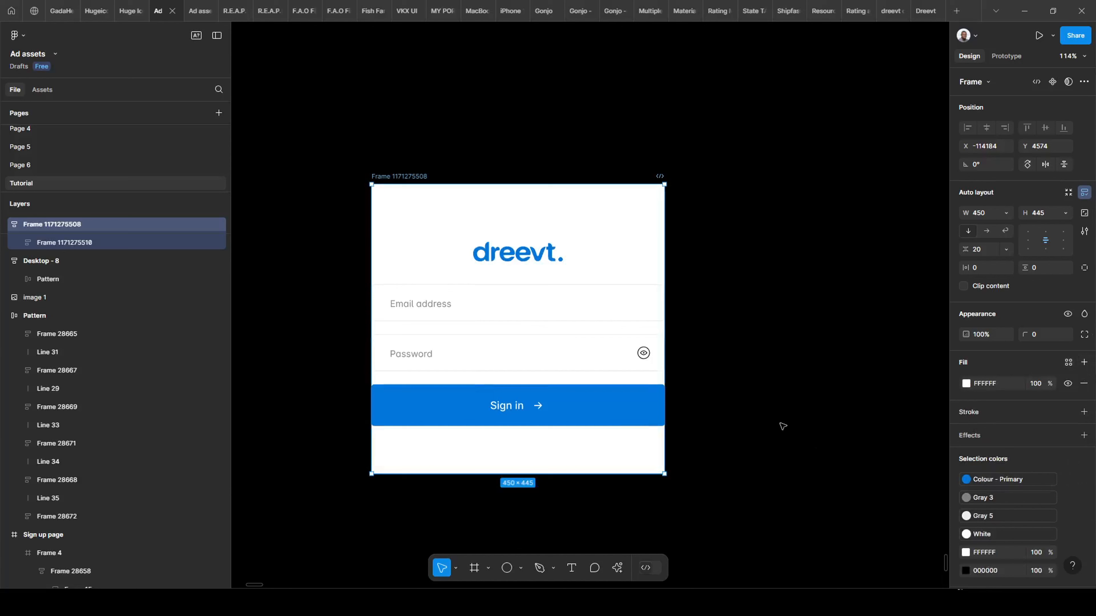
pyautogui.keyDown('ctrl'); pyautogui.click(983, 267); pyautogui.keyUp('ctrl')
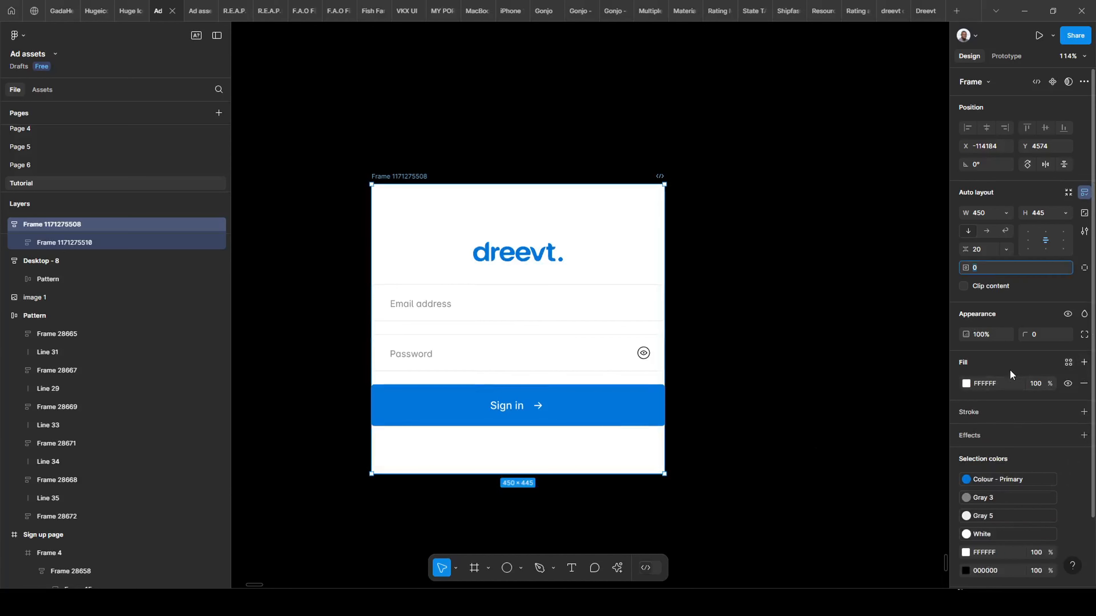
pyautogui.write('20')
pyautogui.press('Return')
pyautogui.scroll(3, 475, 364)
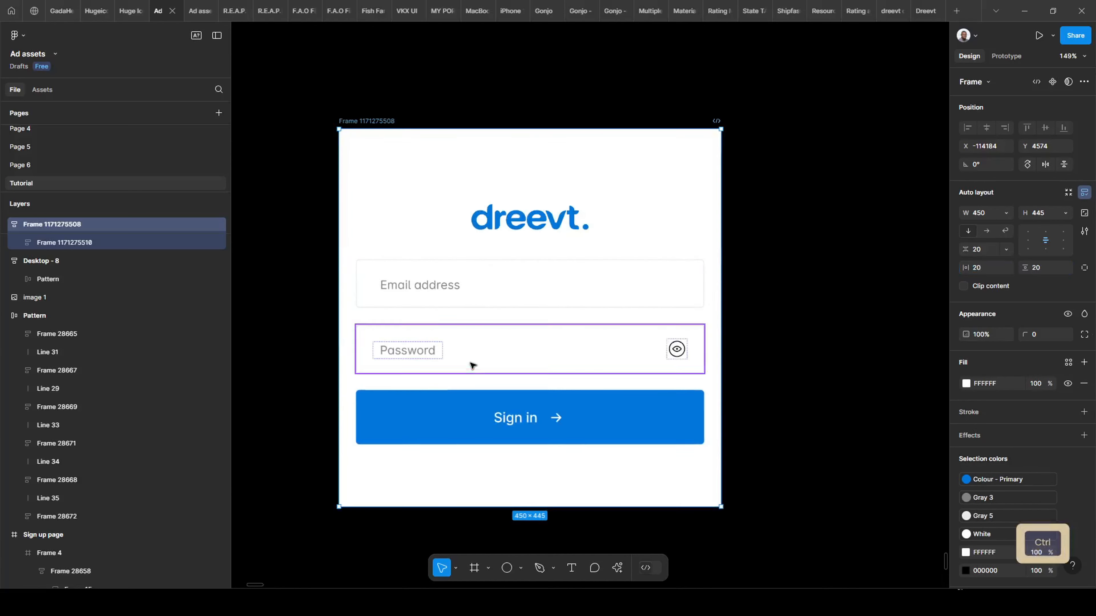
# Set a 30 auto-layout gap on the outer sign-in frame and the inner fields-and-button frame.
pyautogui.click(511, 283)
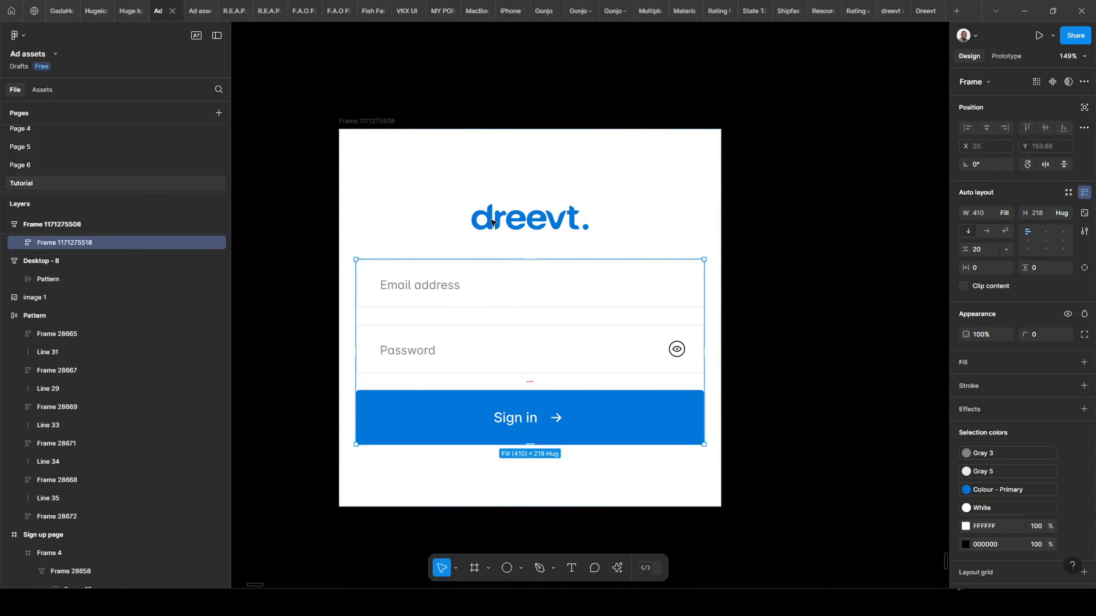
pyautogui.click(621, 244)
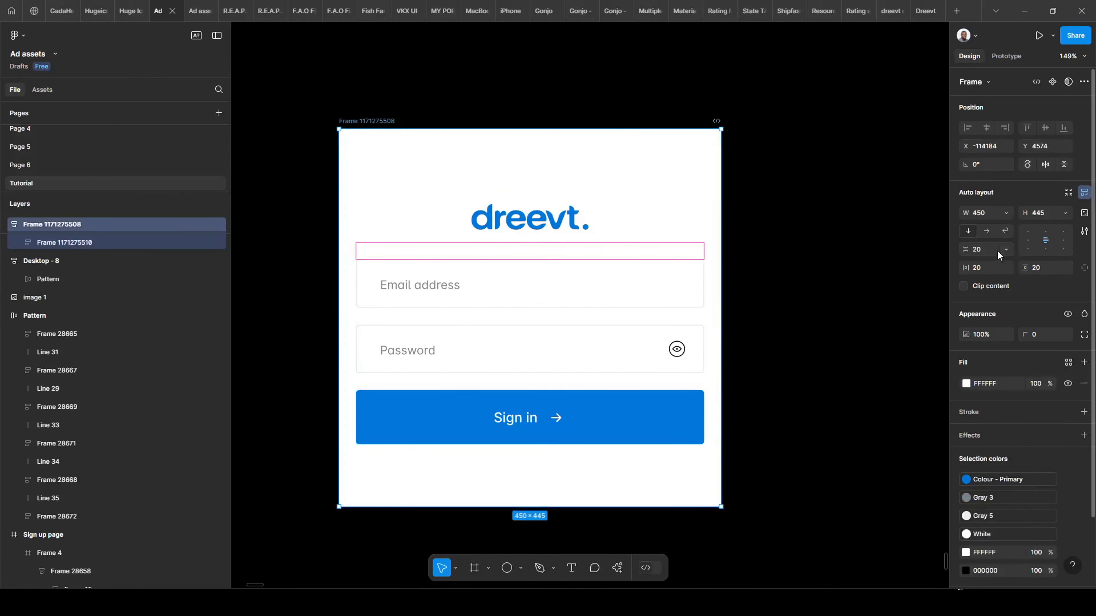
pyautogui.write('30')
pyautogui.press('Return')
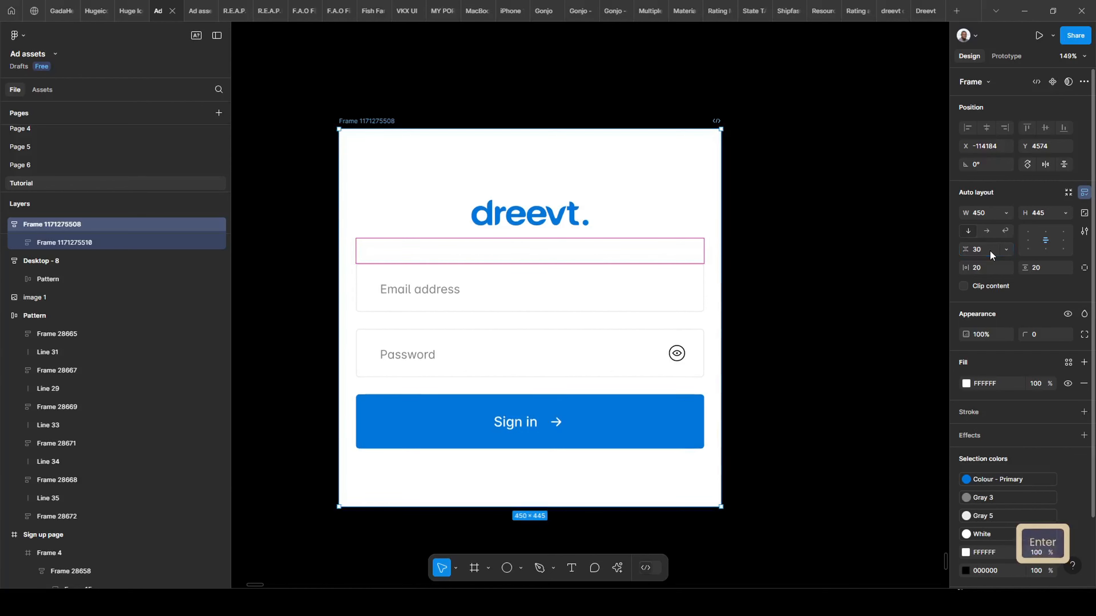
pyautogui.click(407, 329)
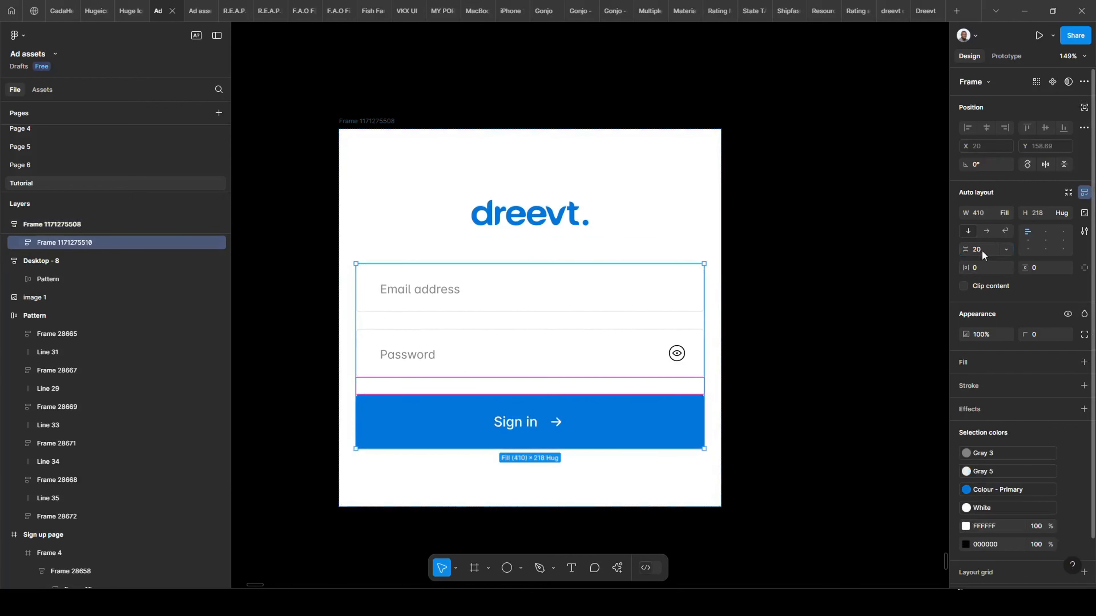
pyautogui.write('30')
pyautogui.press('Return')
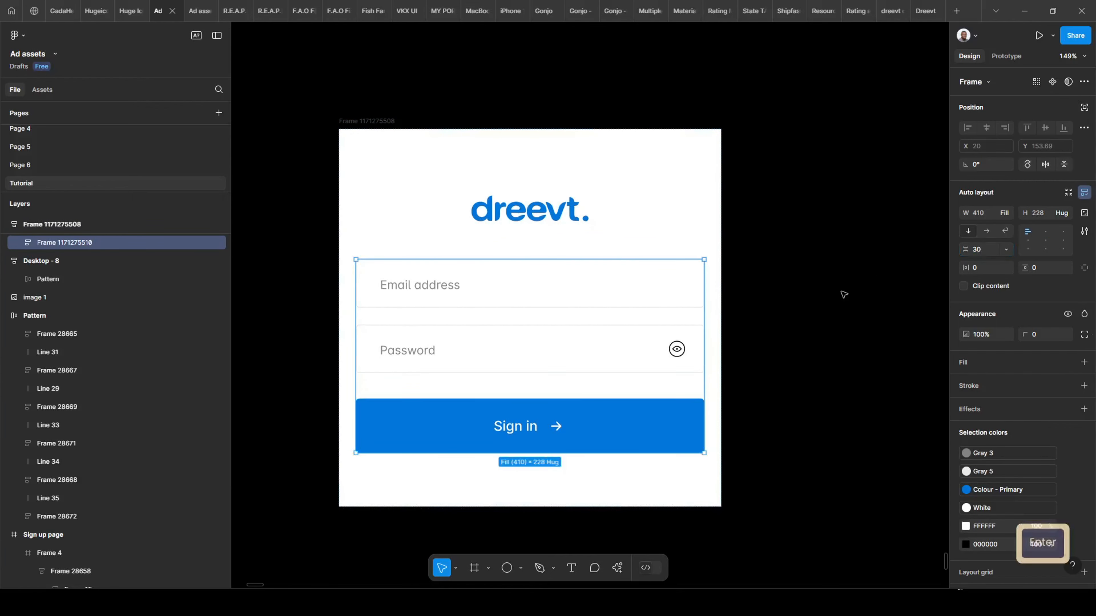
pyautogui.press('Escape')
pyautogui.scroll(-5, 486, 251)
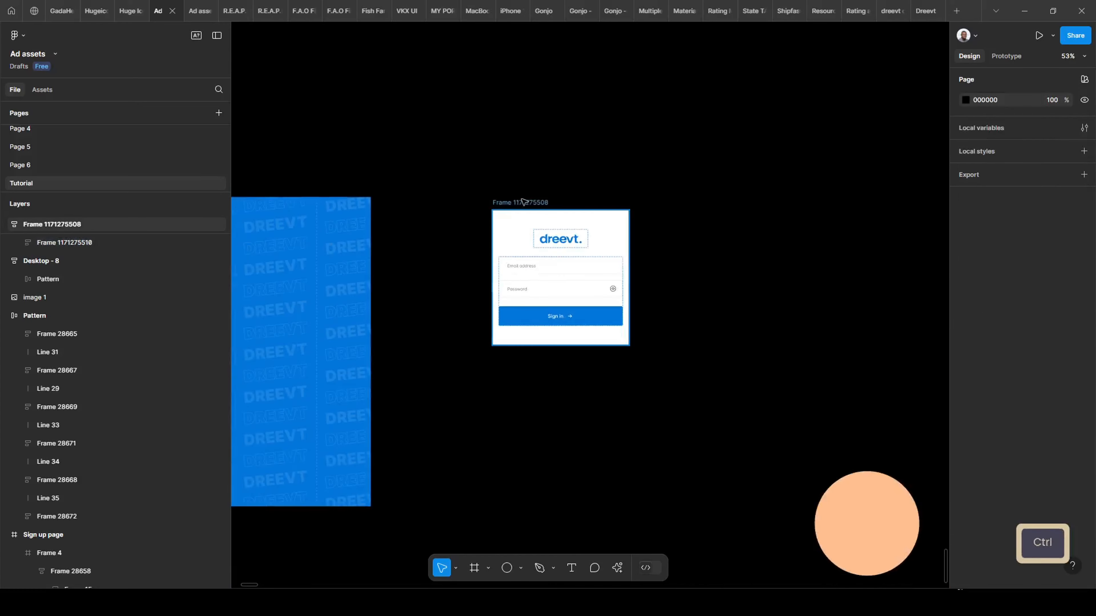
# Move the white sign-in card into Desktop - 8, stacked above the DREEVT Pattern layer.
pyautogui.click(526, 201)
pyautogui.hscroll(-8, 733, 358)
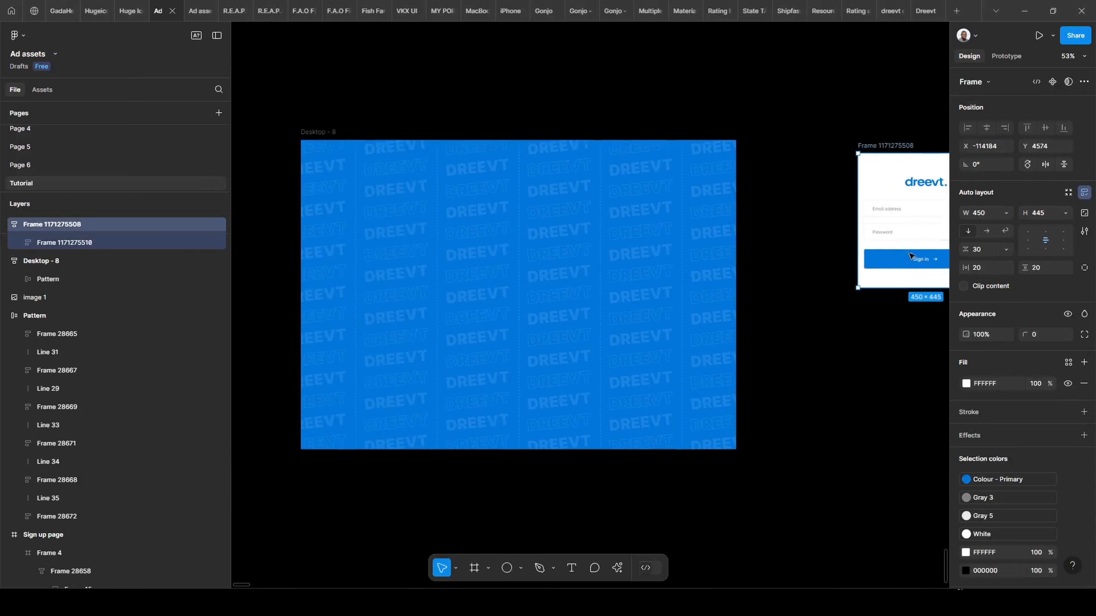
pyautogui.moveTo(873, 147); pyautogui.dragTo(460, 213)
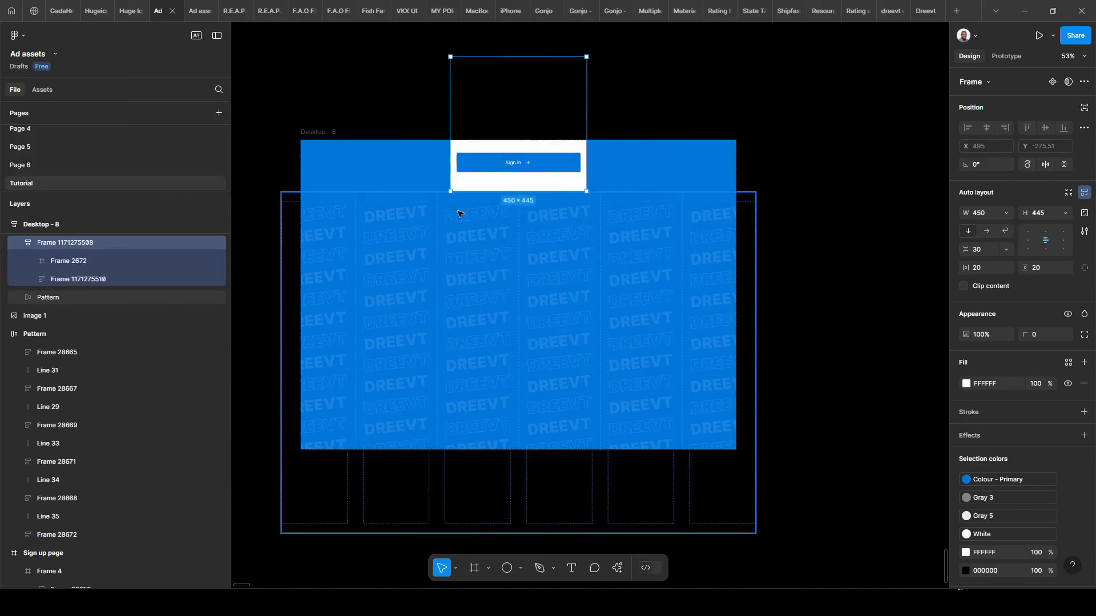
pyautogui.click(313, 131)
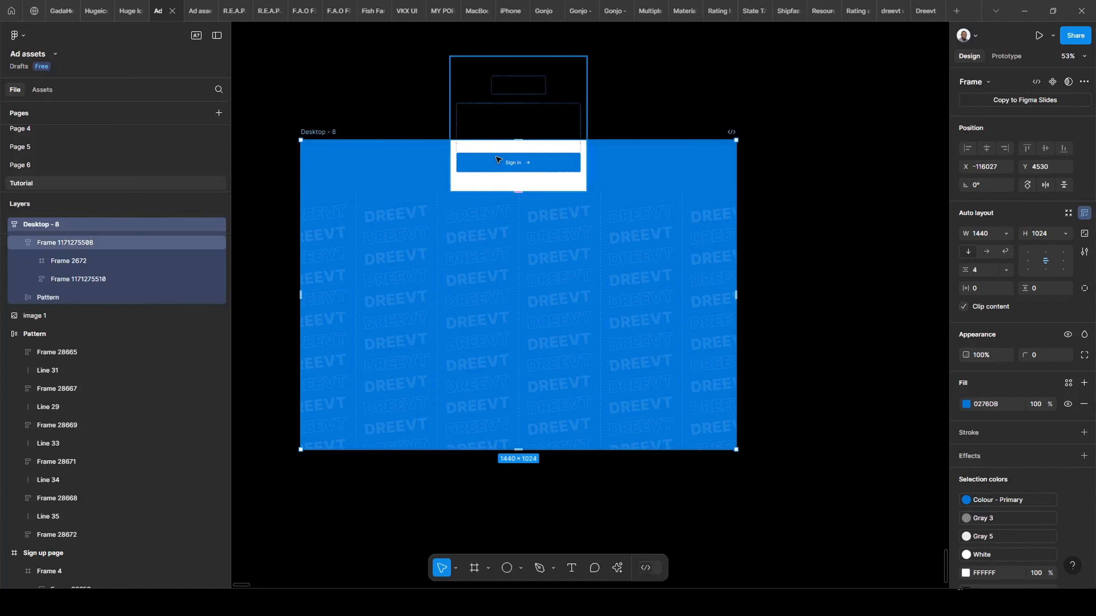
pyautogui.click(625, 241)
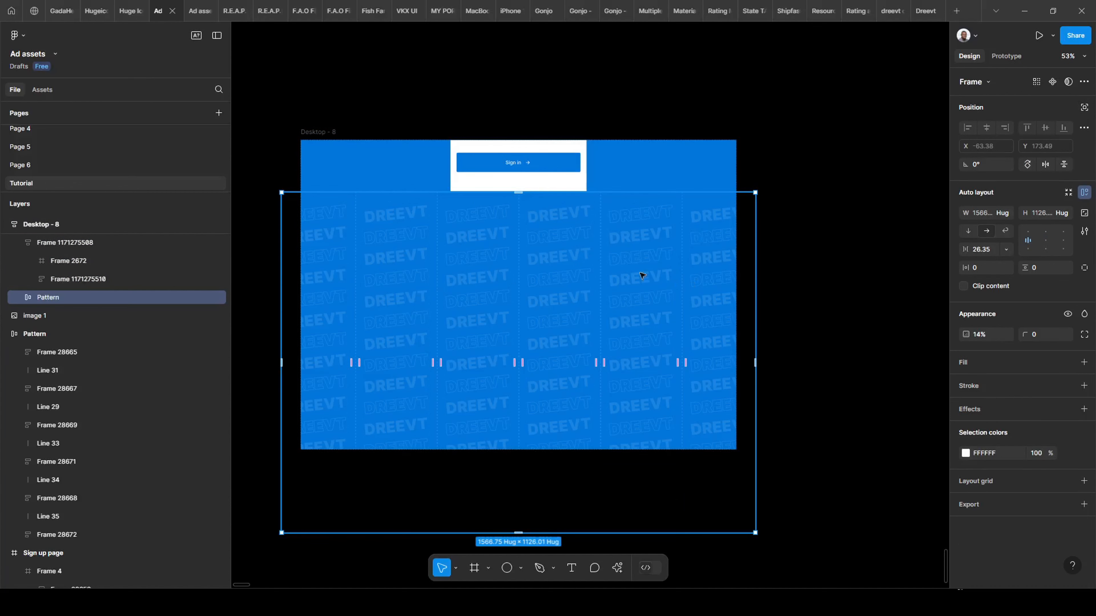
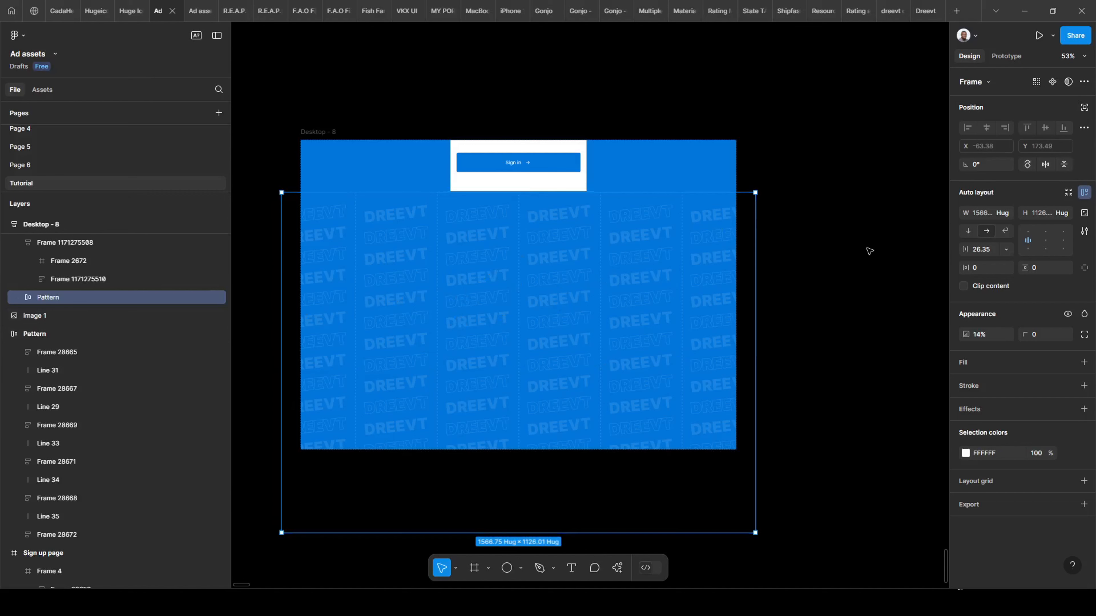
# Take the DREEVT pattern out of auto layout and centre it horizontally and vertically.
pyautogui.click(1084, 107)
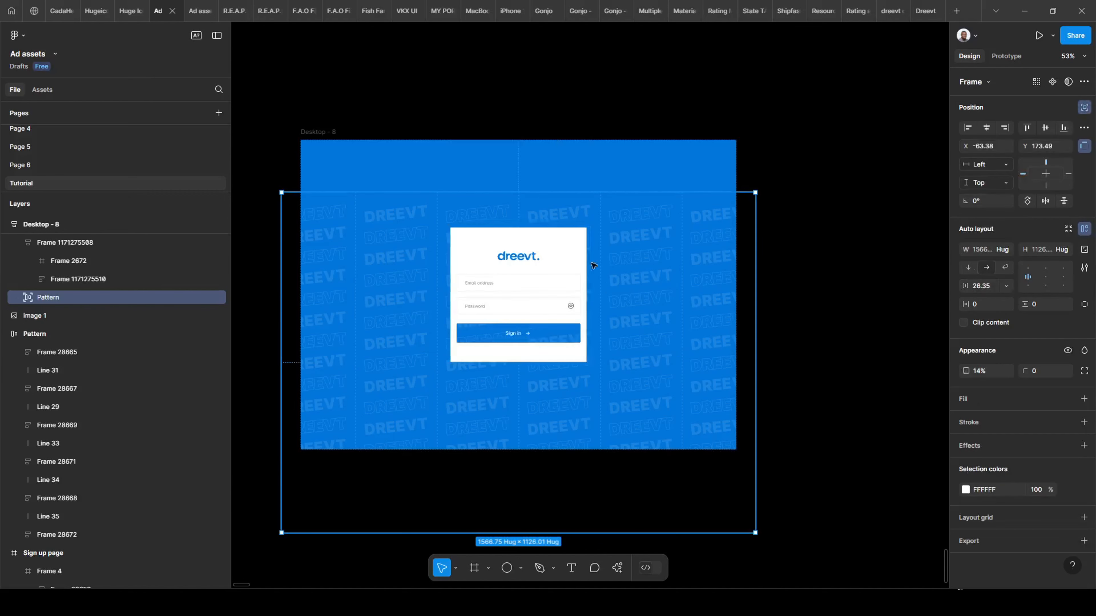
pyautogui.click(985, 128)
pyautogui.click(1046, 127)
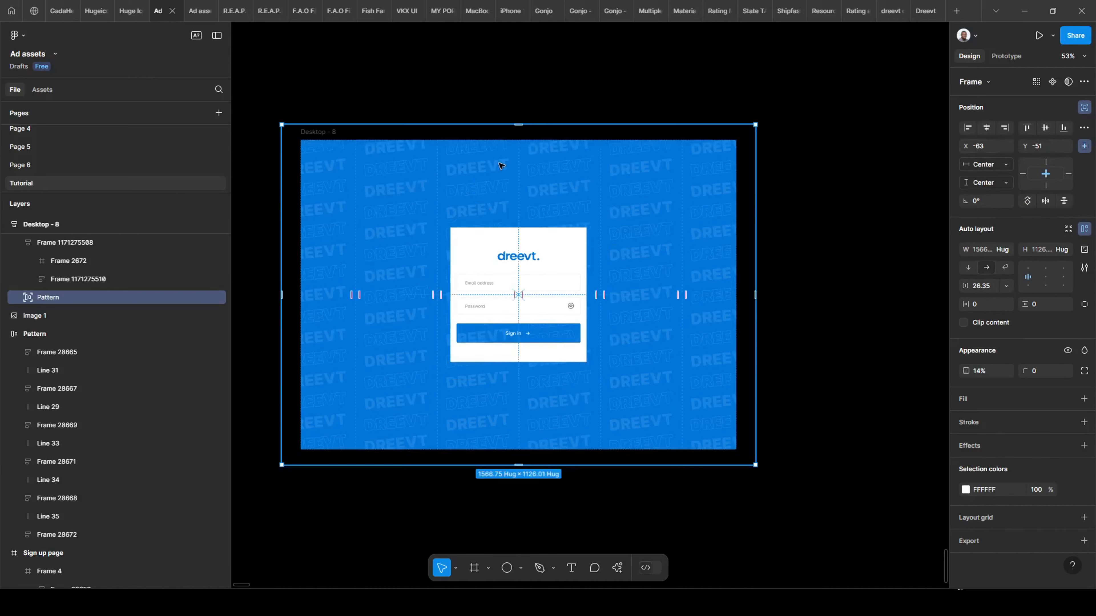
pyautogui.scroll(1, 67, 260)
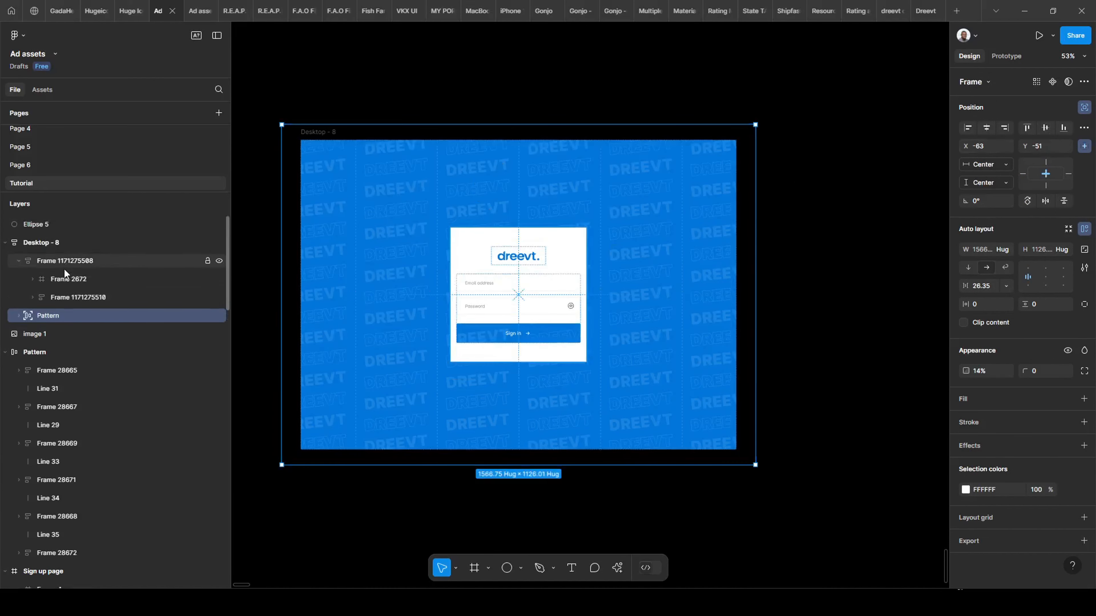
# Select the whole sign-in card frame and collapse its child layers.
pyautogui.click(63, 296)
pyautogui.click(89, 280)
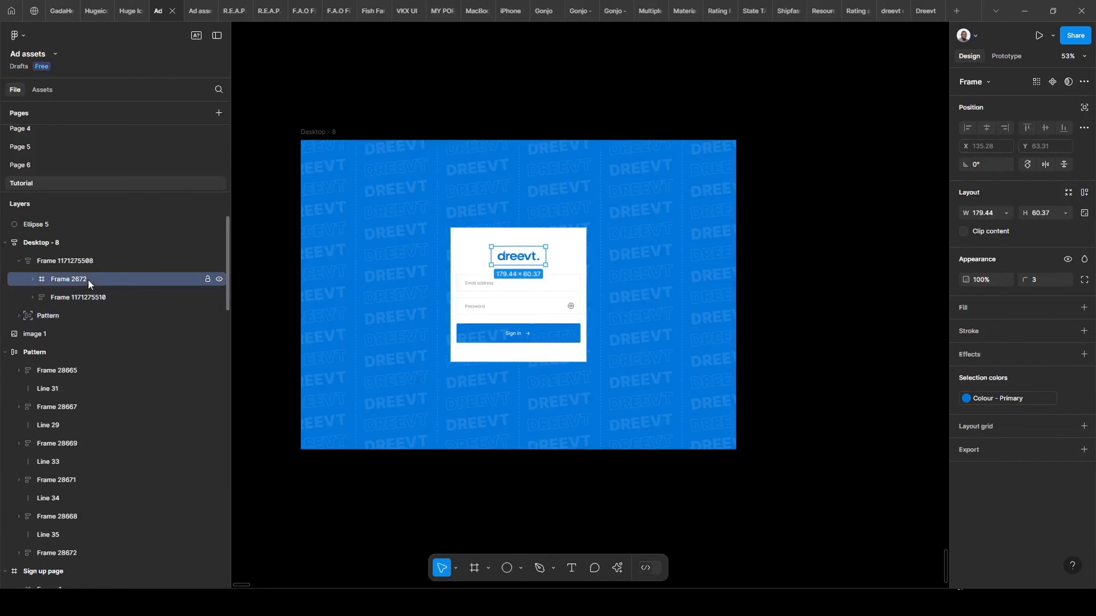
pyautogui.click(89, 260)
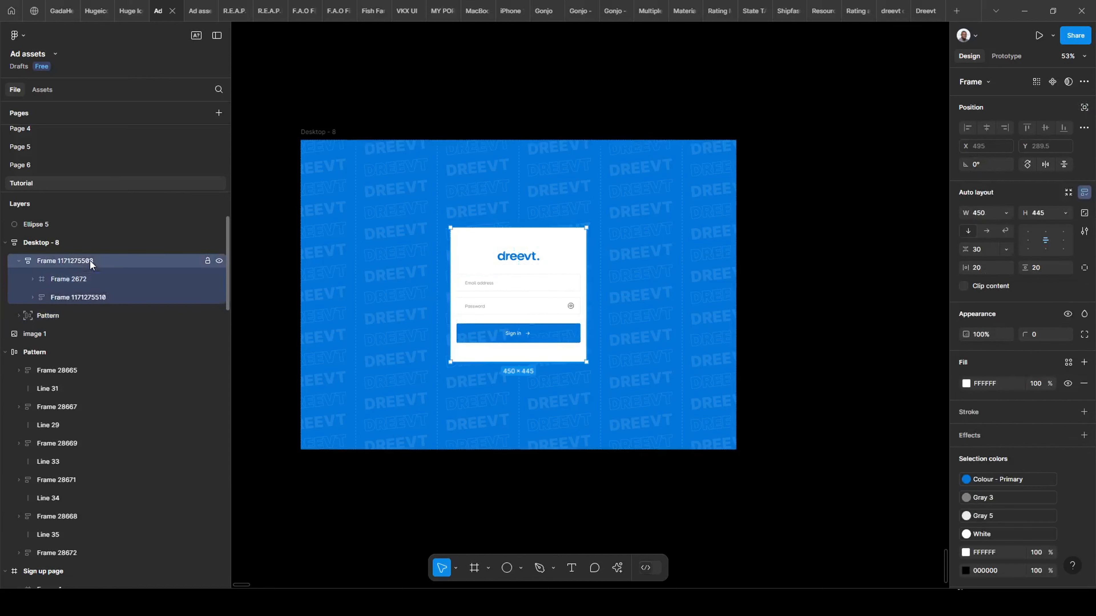
pyautogui.click(20, 261)
pyautogui.scroll(3, 492, 269)
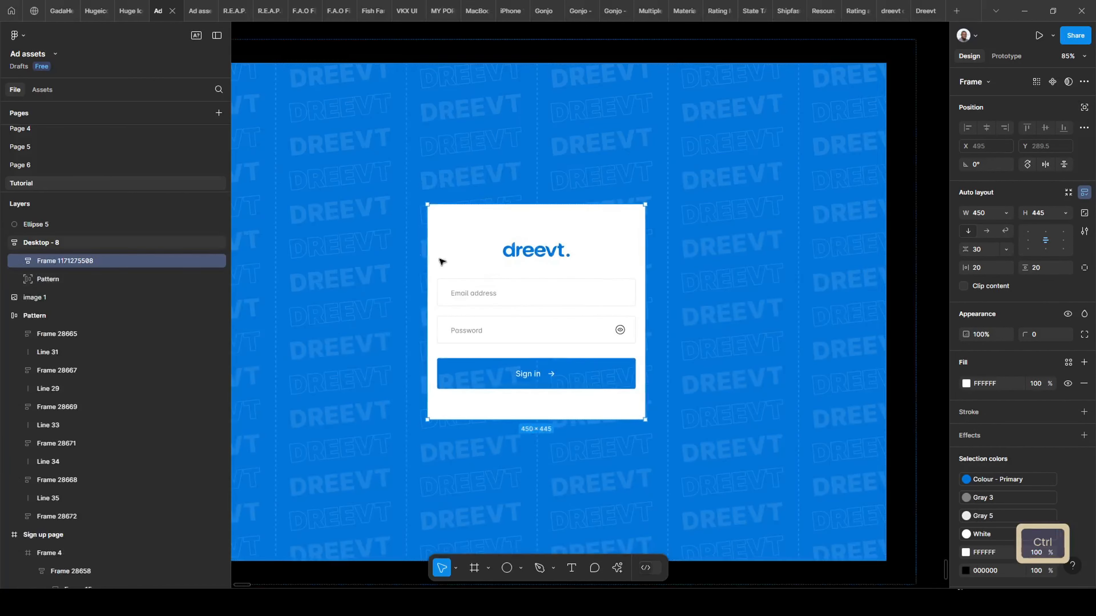
pyautogui.scroll(-3, 438, 260)
pyautogui.scroll(5, 428, 252)
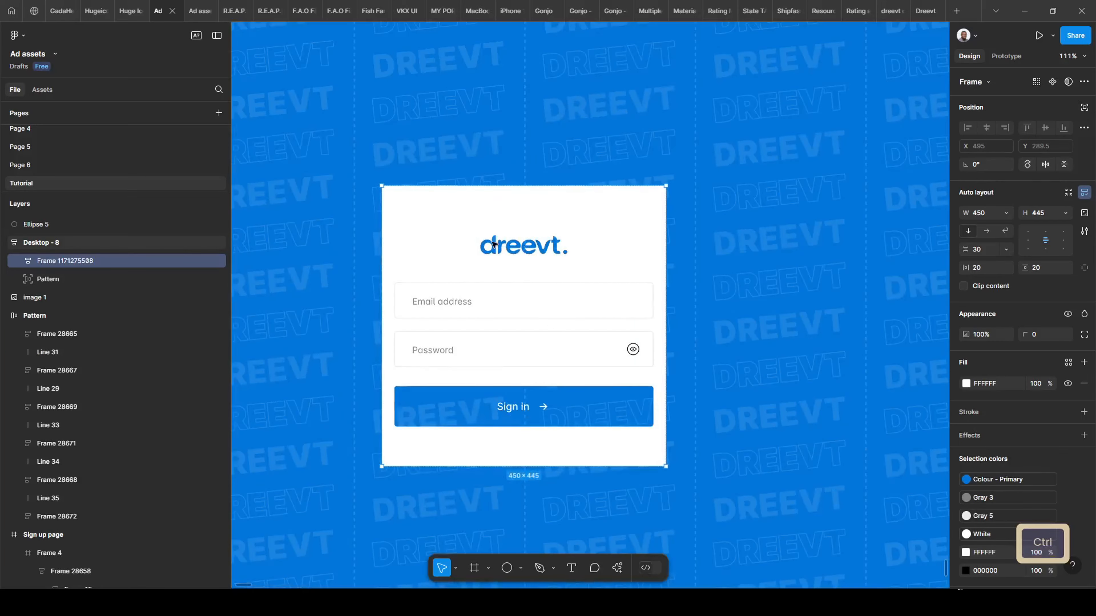
pyautogui.scroll(-2, 491, 269)
# Select the separate heading frame, Frame 28674.
pyautogui.hotkey('ctrl', 'v')
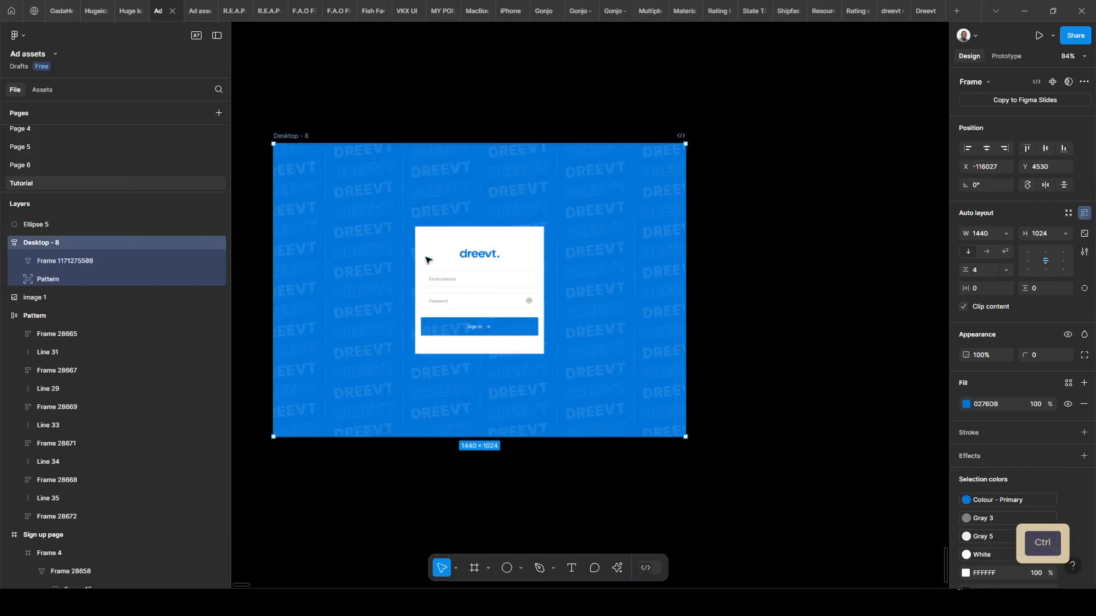
pyautogui.click(822, 220)
pyautogui.scroll(1, 591, 244)
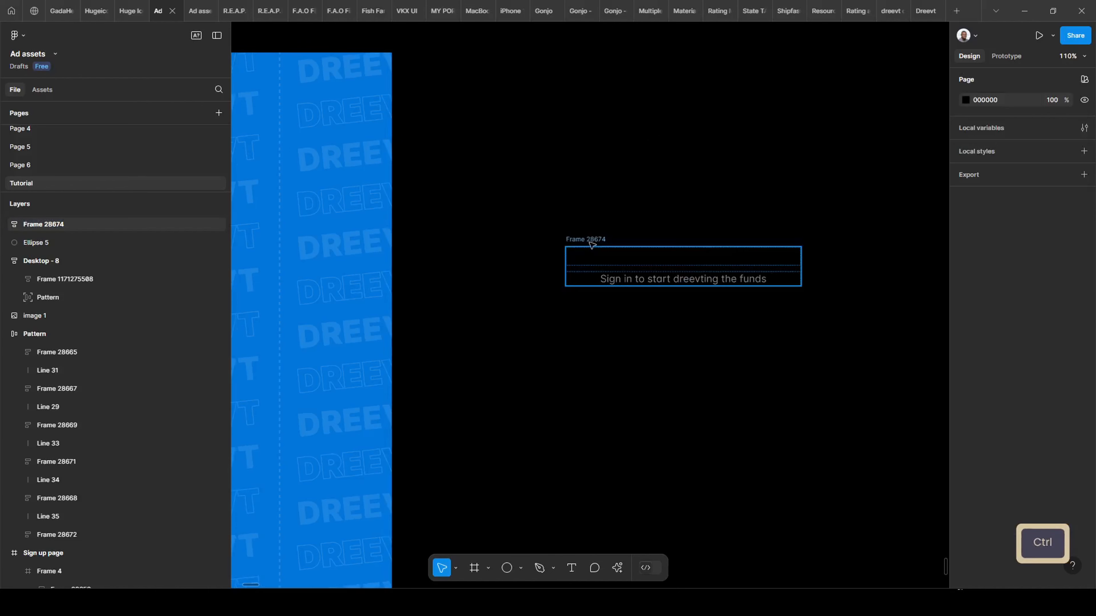
pyautogui.click(603, 239)
pyautogui.scroll(-3, 853, 198)
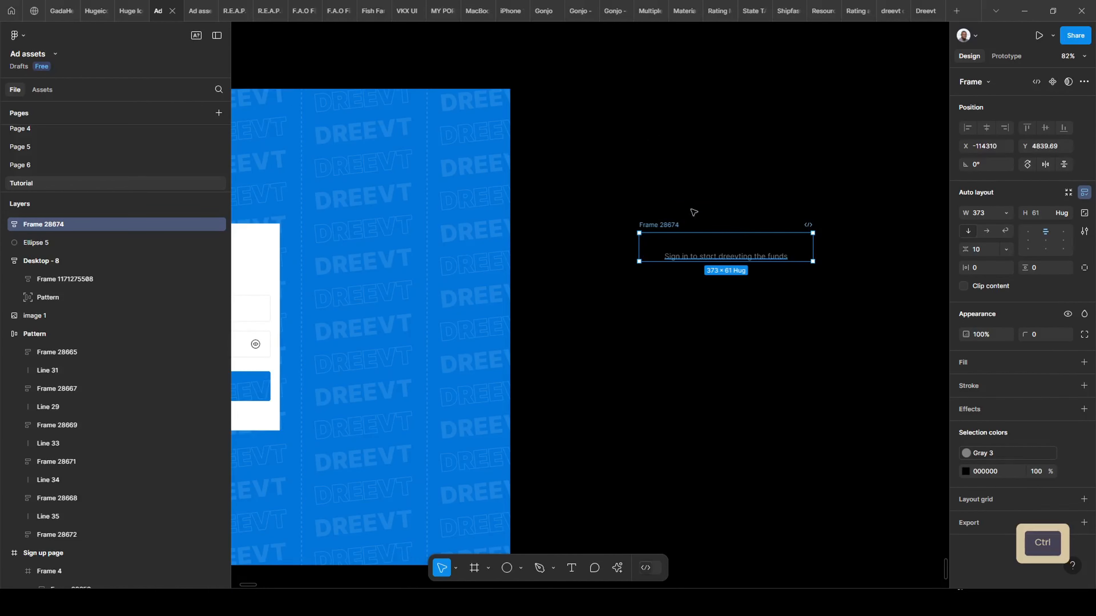
pyautogui.hscroll(-5, 693, 212)
# Copy the heading frame and cut it from the canvas.
pyautogui.hotkey('ctrl', 'c')
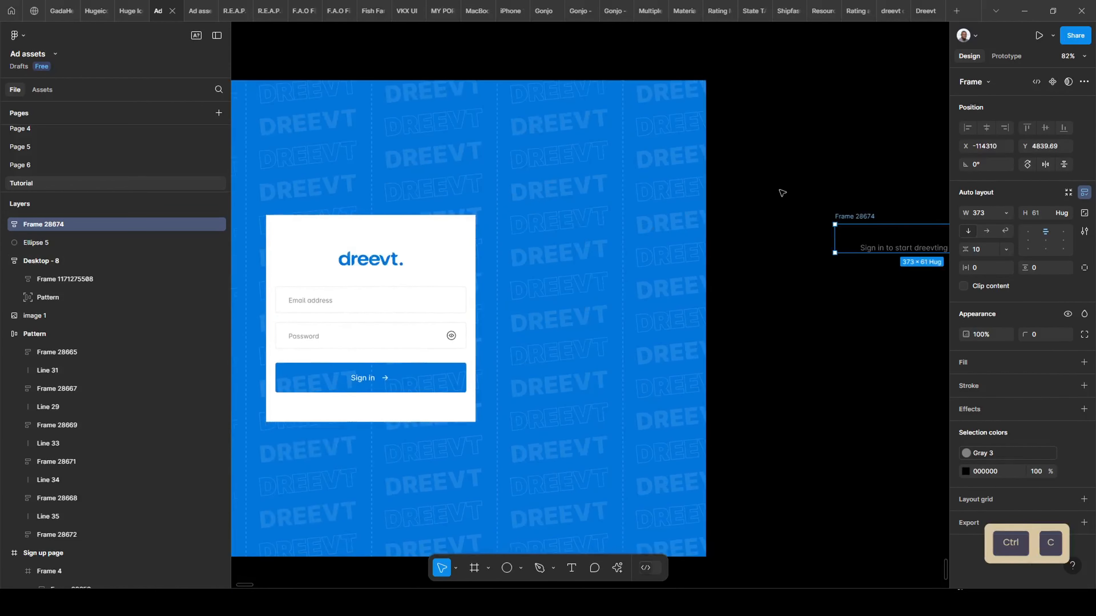
pyautogui.rightClick(848, 218)
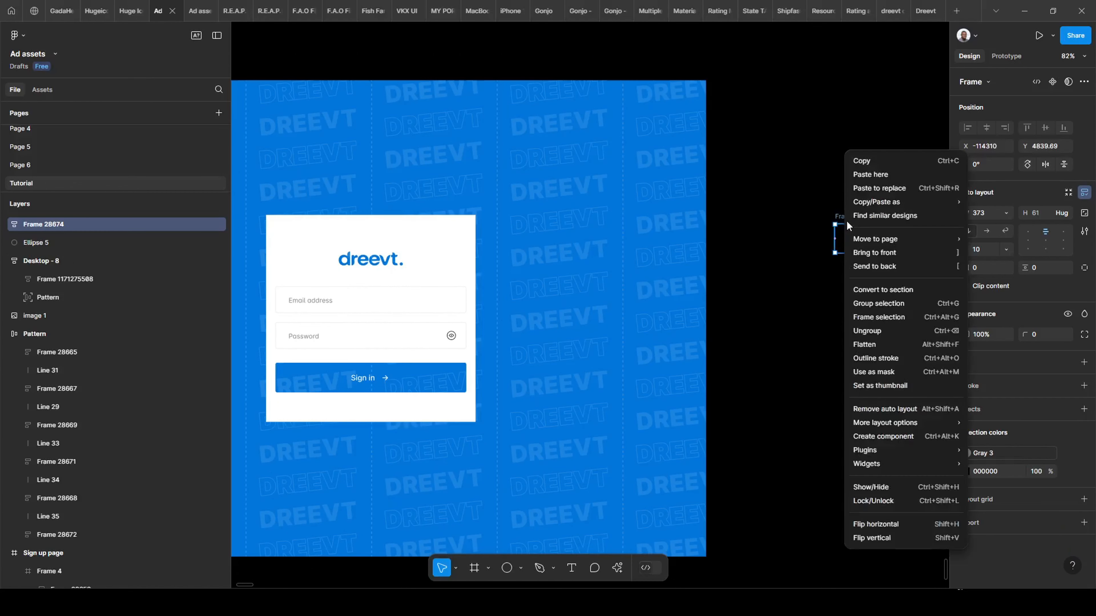
pyautogui.moveTo(880, 201)
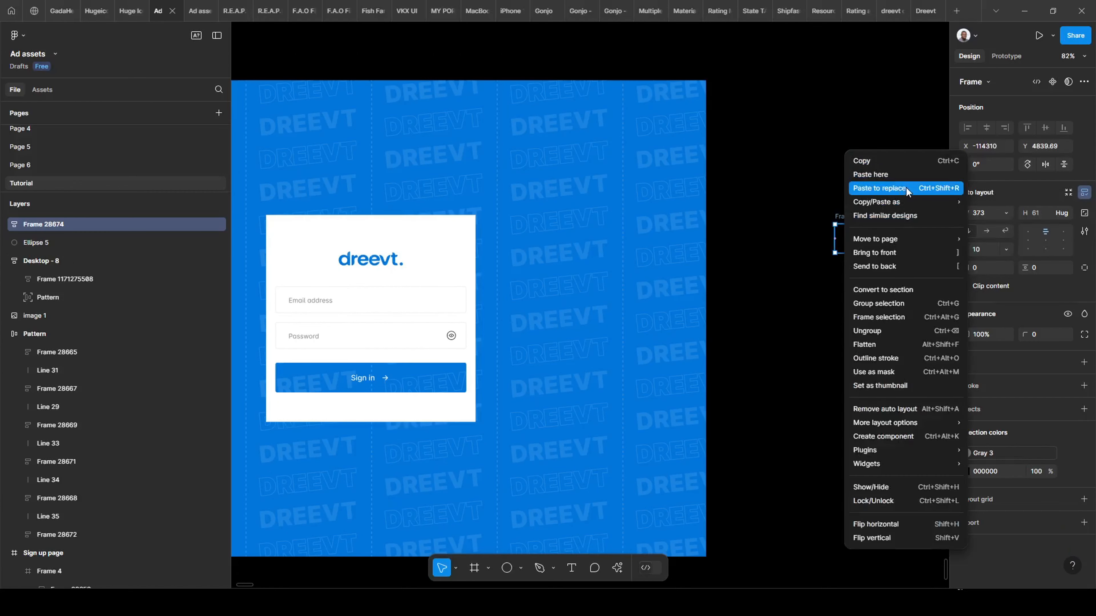
pyautogui.click(888, 157)
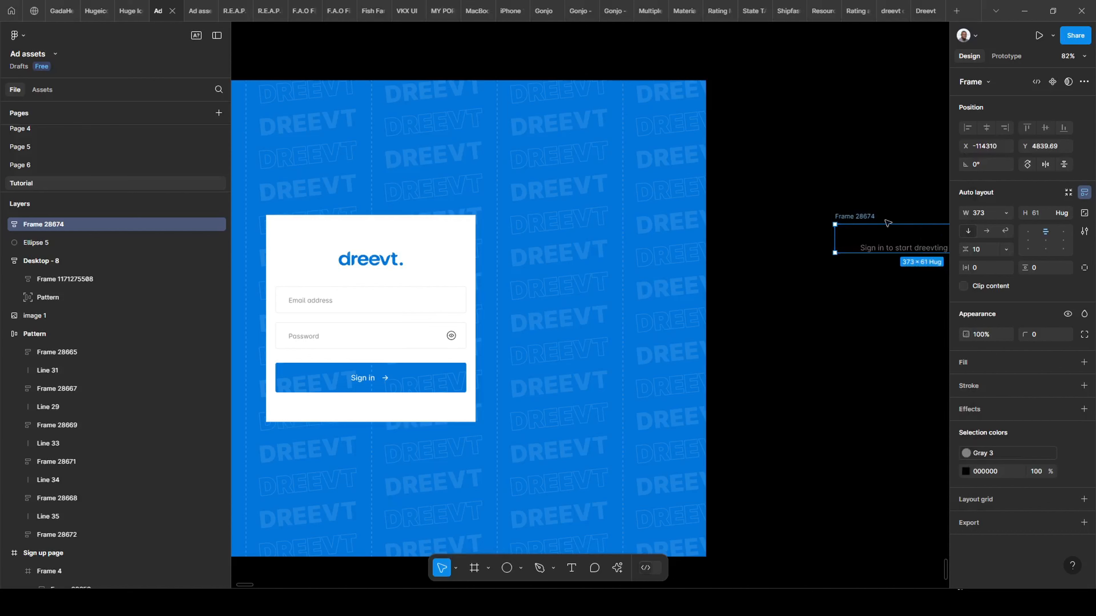
pyautogui.hotkey('ctrl', 'x')
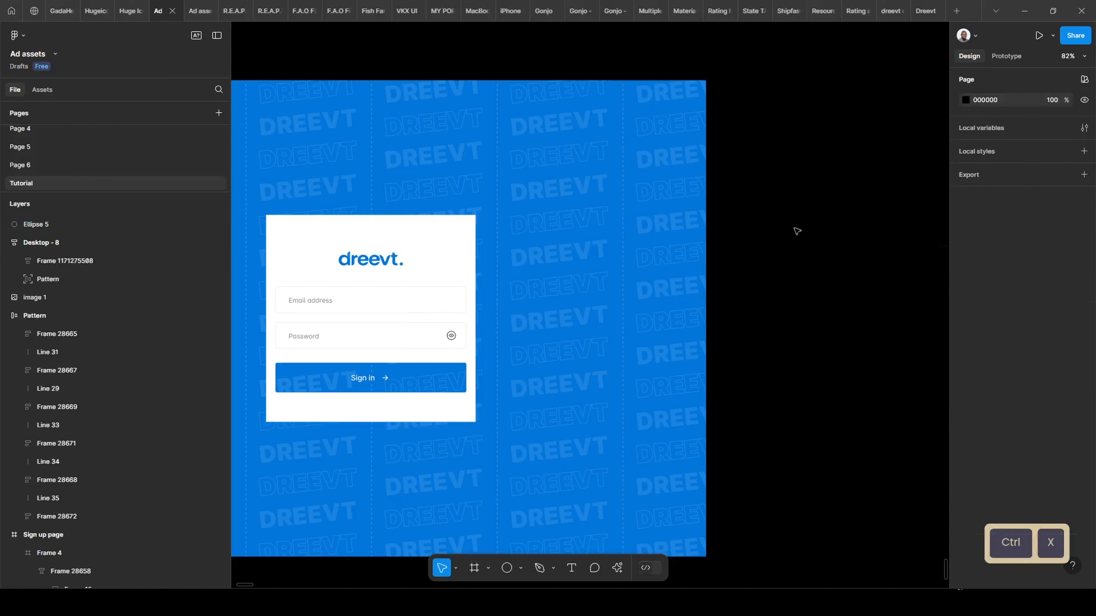
pyautogui.moveTo(633, 254); pyautogui.dragTo(795, 287)
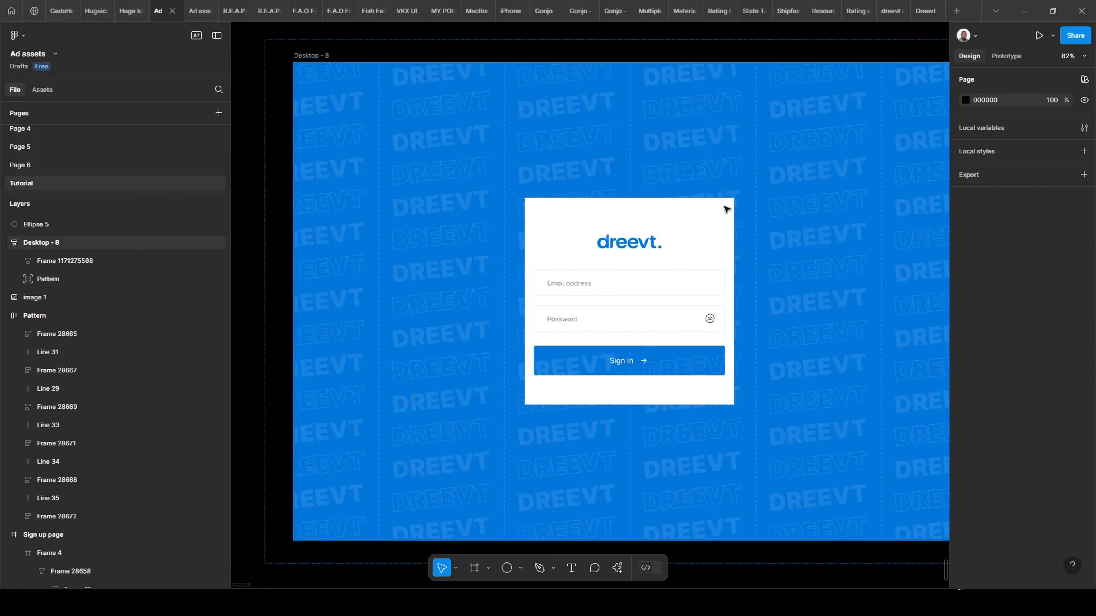
# Select the whole Pattern layer inside Desktop - 8.
pyautogui.click(725, 209)
pyautogui.keyDown('ctrl'); pyautogui.click(714, 217); pyautogui.keyUp('ctrl')
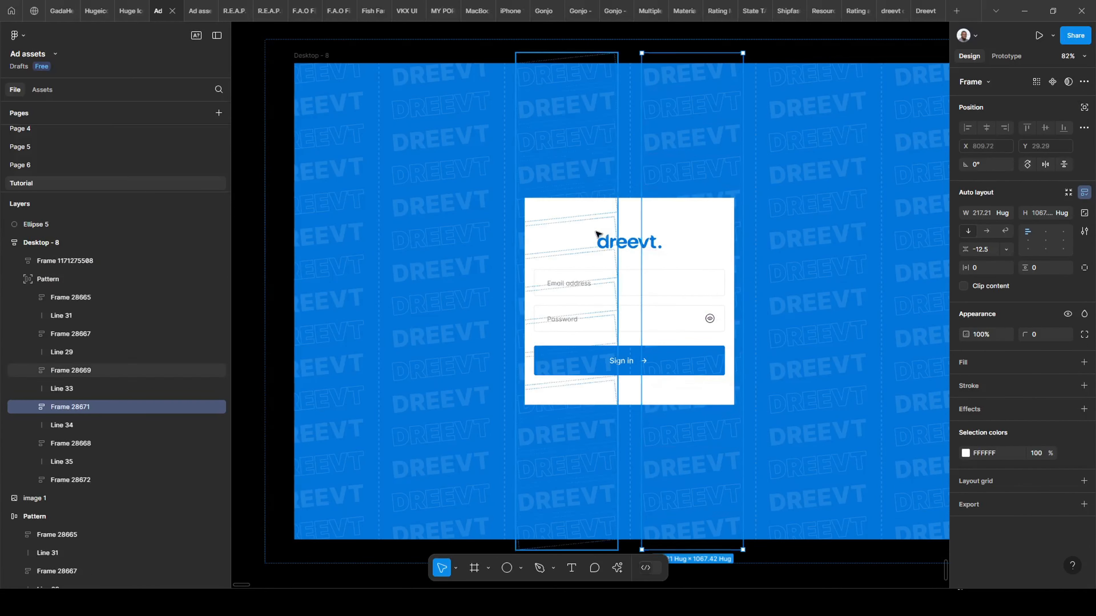
pyautogui.keyDown('ctrl'); pyautogui.click(613, 254); pyautogui.keyUp('ctrl')
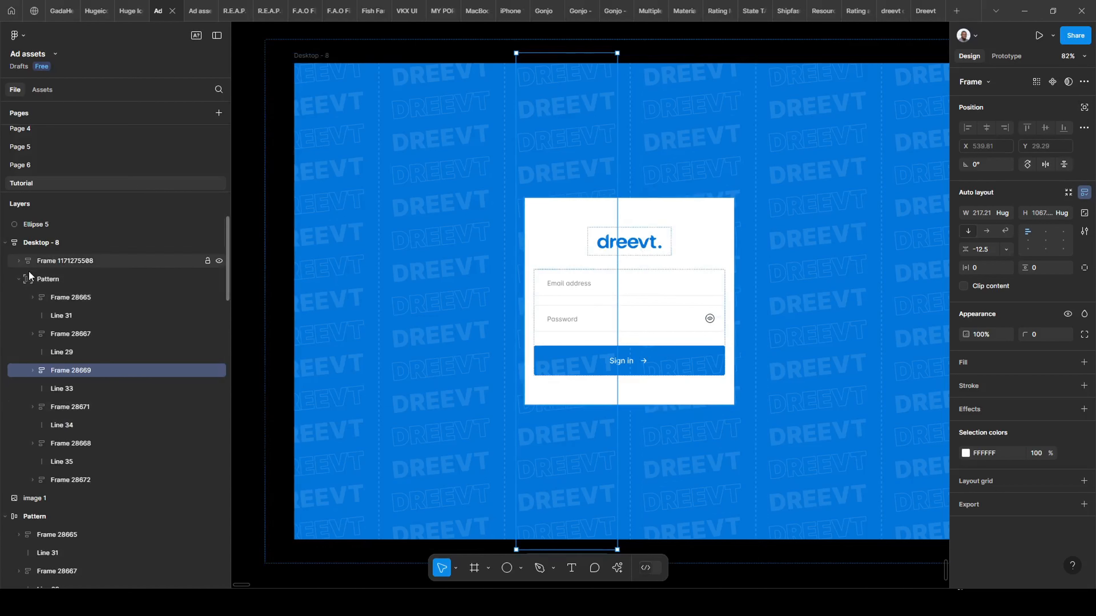
pyautogui.click(19, 280)
pyautogui.click(67, 276)
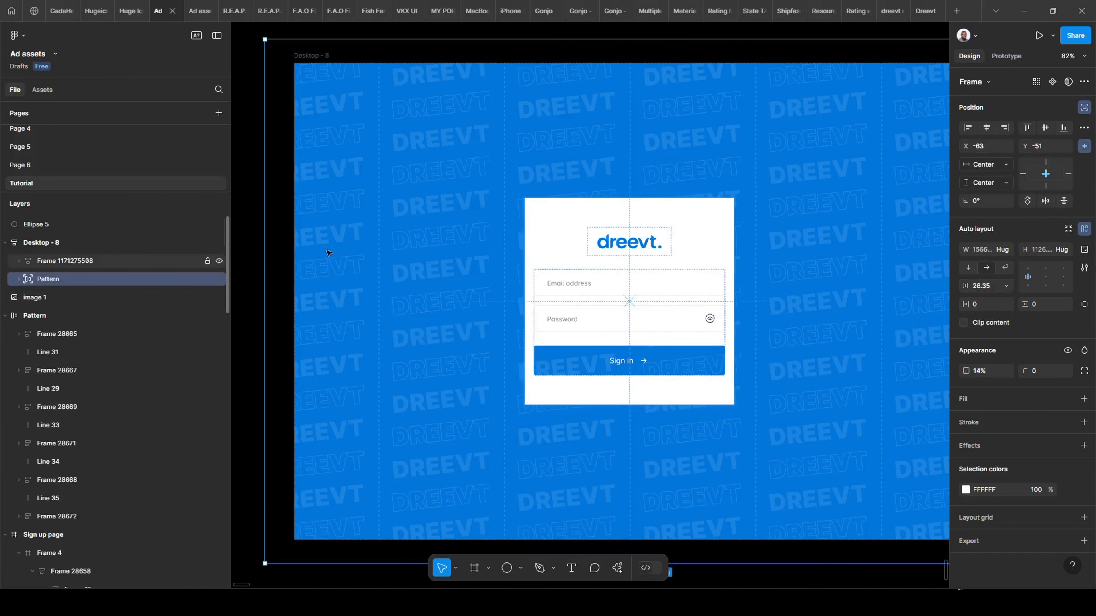
pyautogui.click(639, 229)
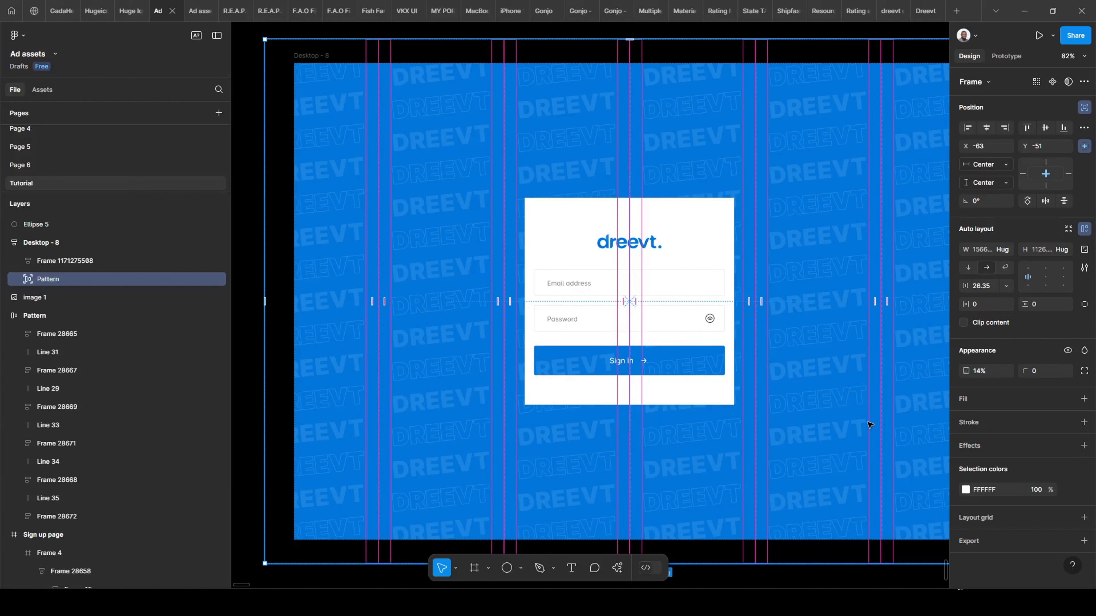
# Move the Pattern back in the stacking order with Ctrl+[ and lock its layer.
pyautogui.press('ctrl')
pyautogui.hotkey('ctrl', '[')
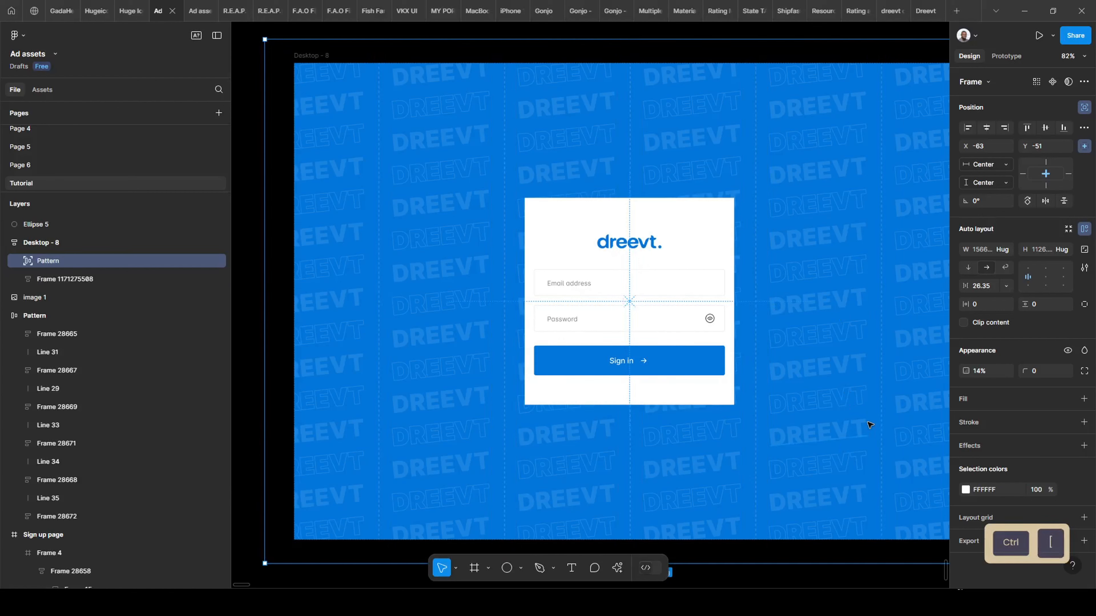
pyautogui.press('ctrl')
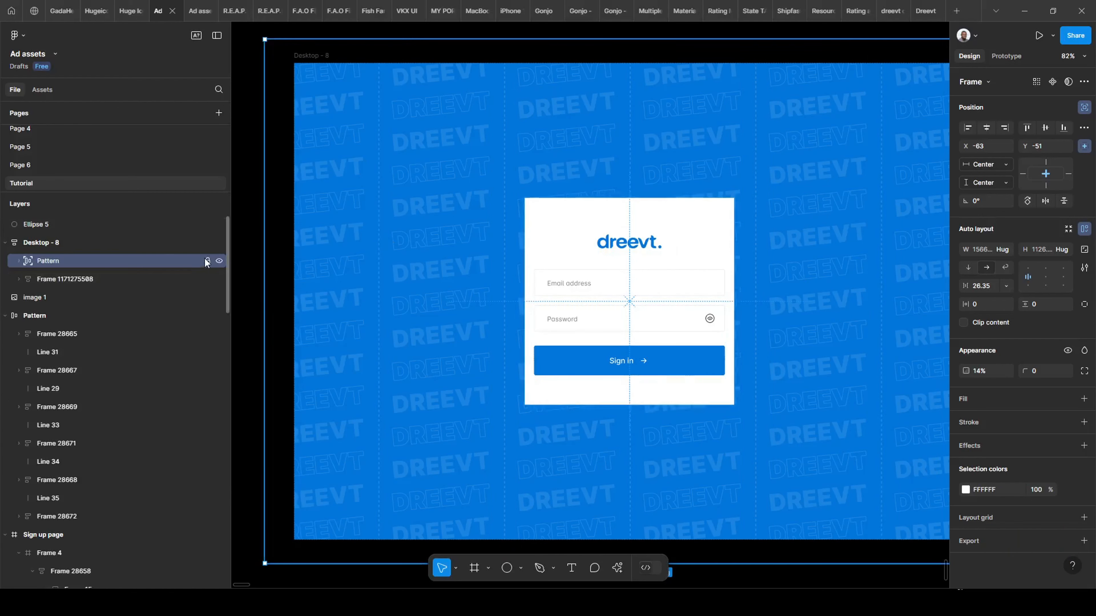
pyautogui.click(206, 262)
pyautogui.click(666, 307)
# Paste the 'Sign in to start dreevting the funds' heading into the card, above the input fields.
pyautogui.click(708, 274)
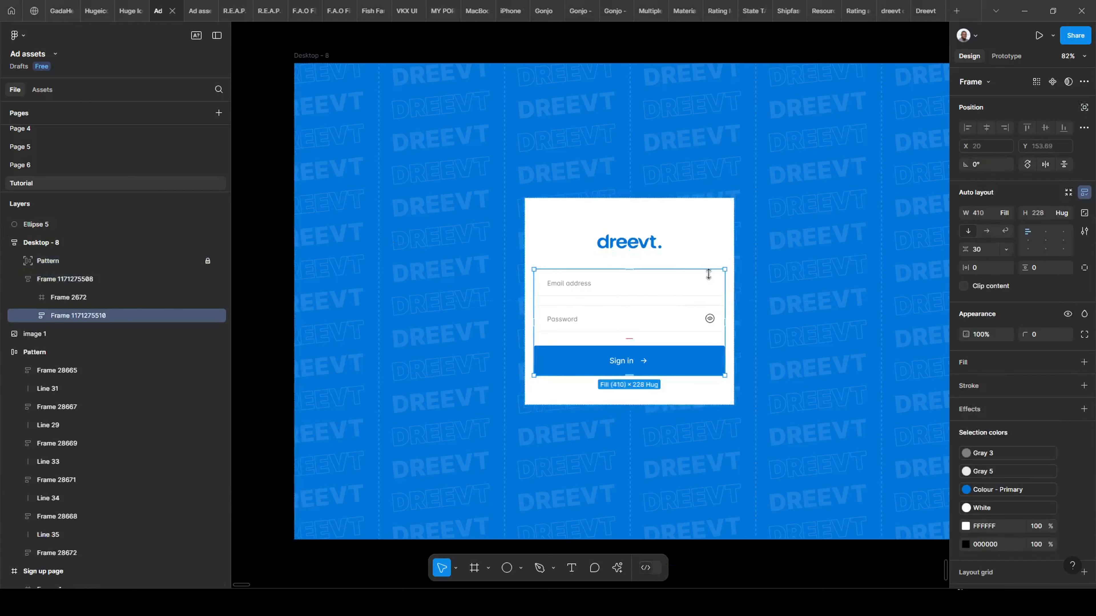
pyautogui.click(668, 249)
pyautogui.click(711, 238)
pyautogui.press('ctrl')
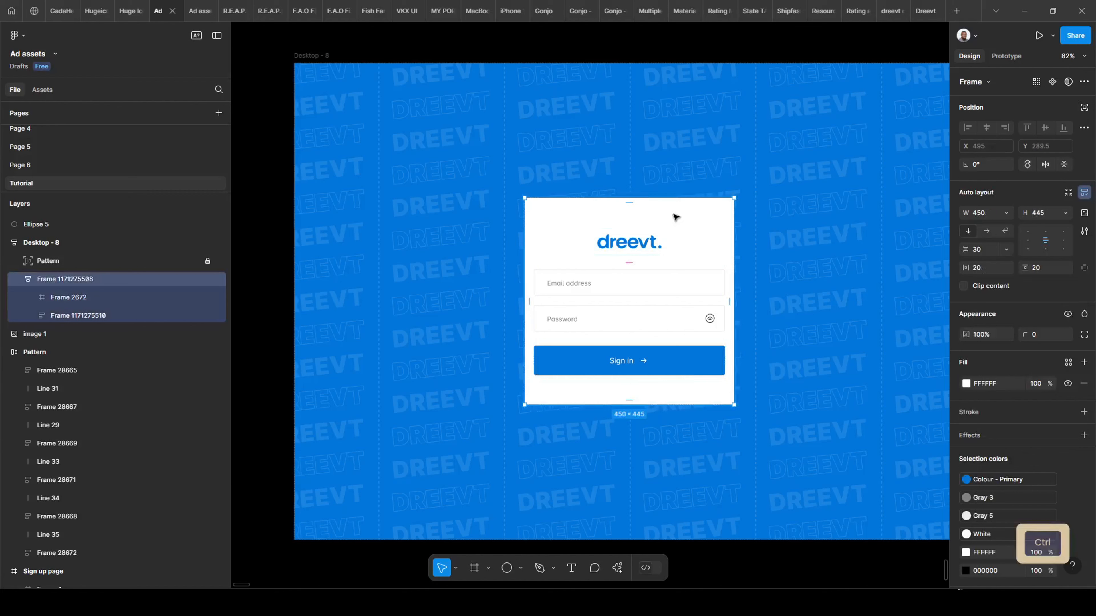
pyautogui.hotkey('ctrl', 'v')
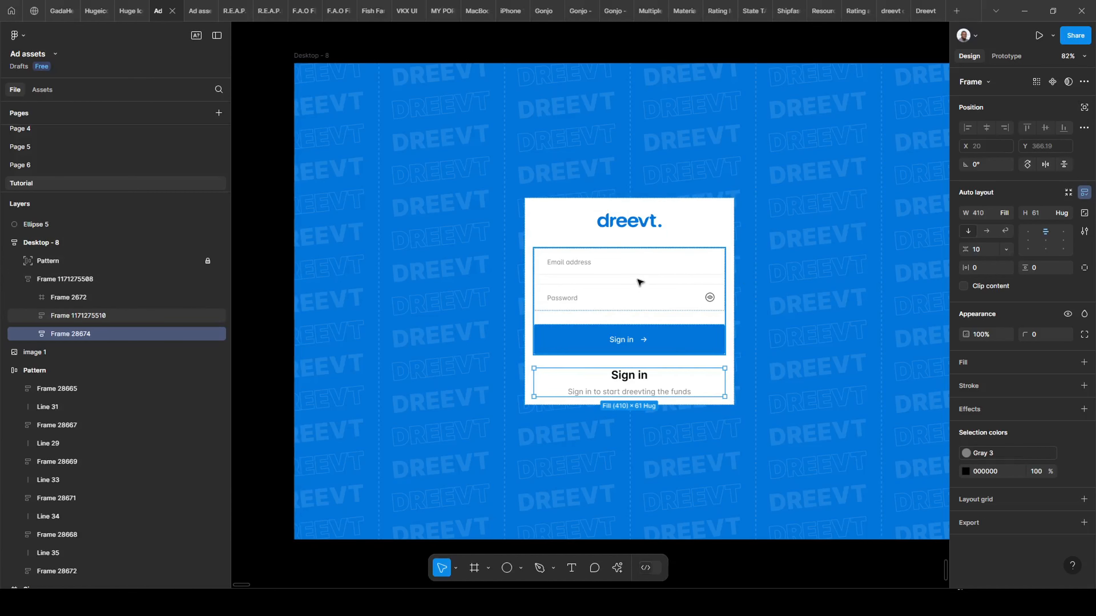
pyautogui.press('Up')
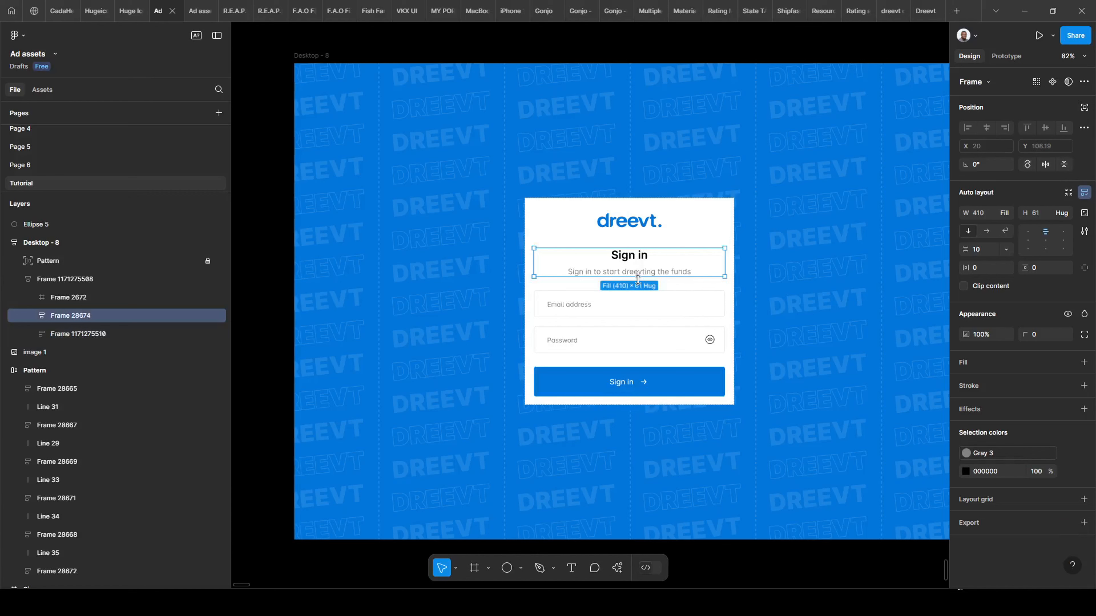
pyautogui.click(699, 214)
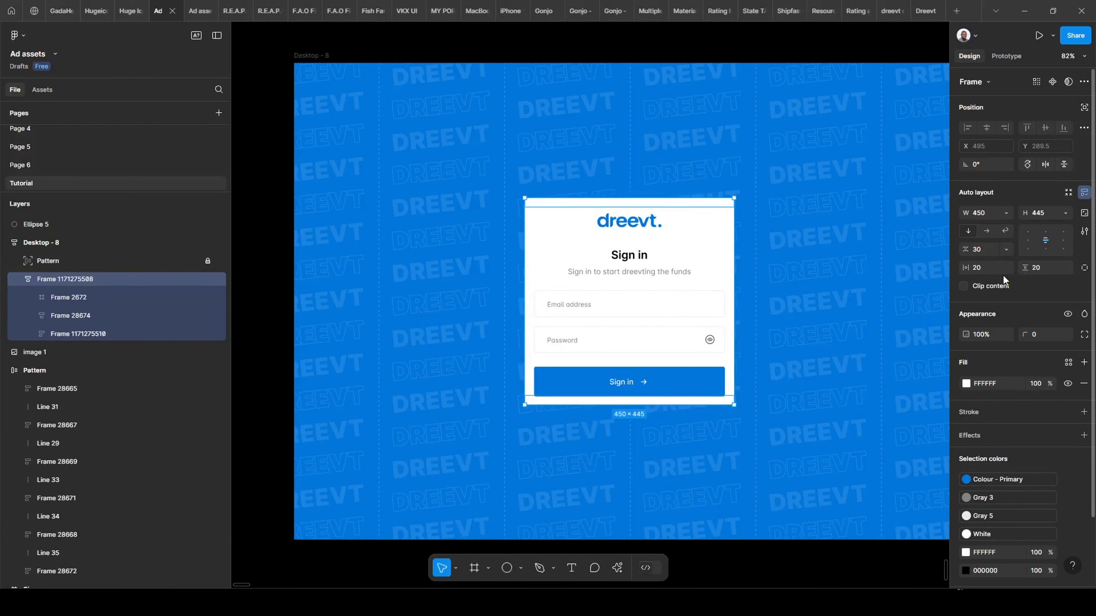
# Give the card 40 px padding on all sides and stretch it taller.
pyautogui.click(974, 267)
pyautogui.press('Return')
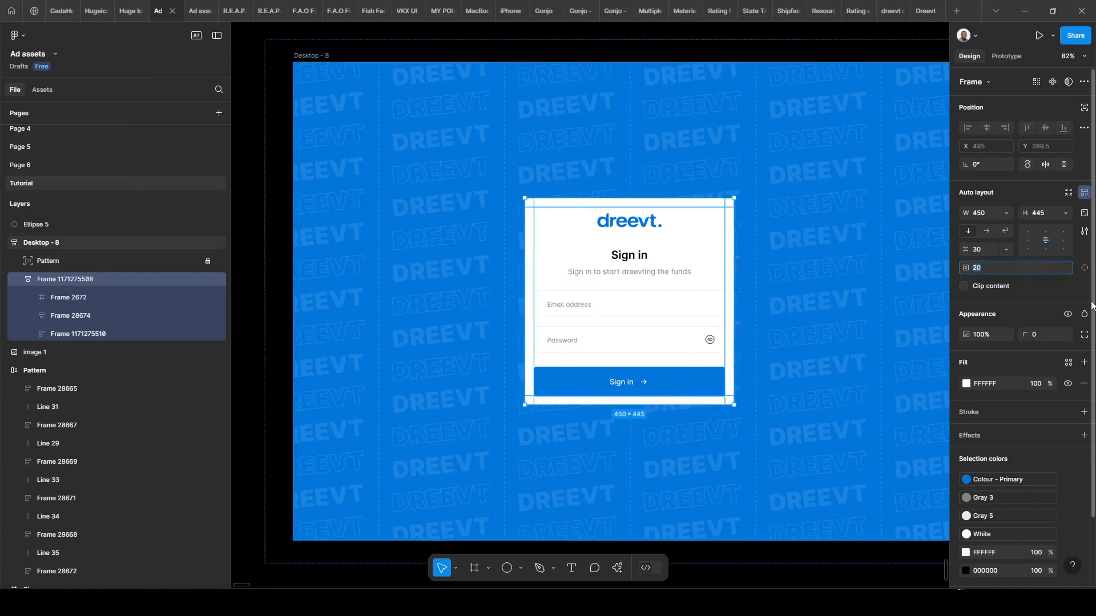
pyautogui.write('40')
pyautogui.press('Return')
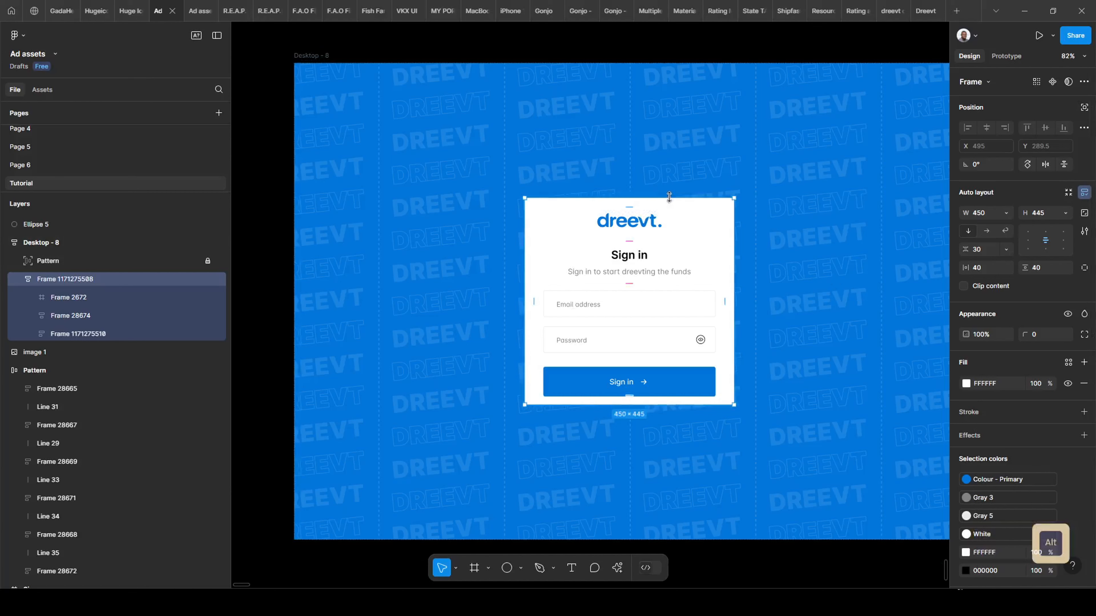
pyautogui.moveTo(669, 196); pyautogui.dragTo(677, 167)
# Test-resize Desktop - 8, then undo it back to 1440 wide.
pyautogui.keyDown('ctrl'); pyautogui.scroll(-2, 474, 259); pyautogui.keyUp('ctrl')
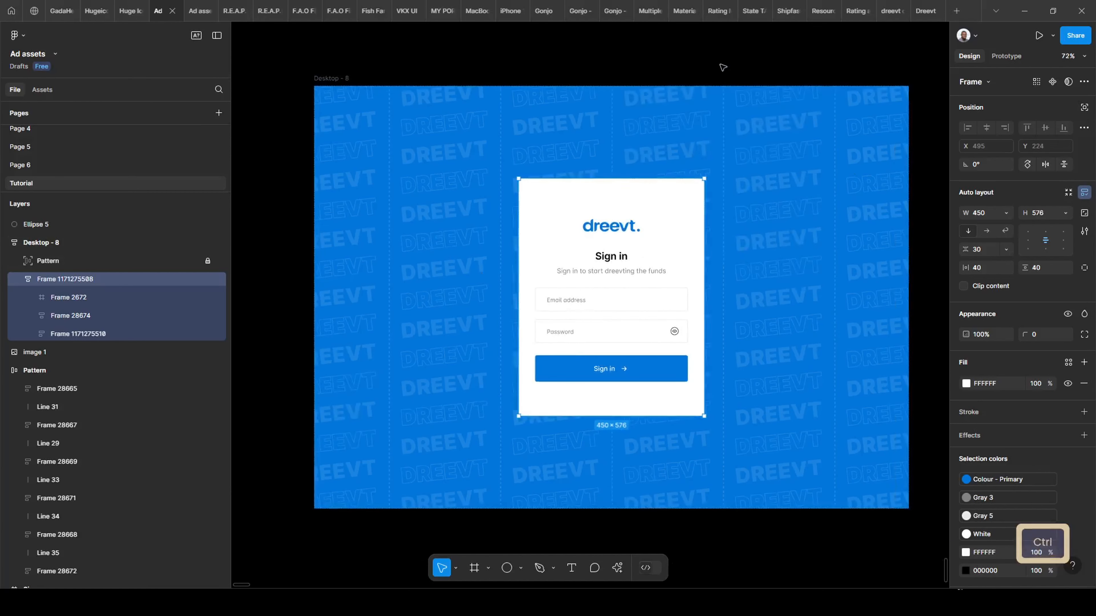
pyautogui.click(355, 122)
pyautogui.keyDown('ctrl'); pyautogui.scroll(-2, 356, 121); pyautogui.keyUp('ctrl')
pyautogui.keyDown('ctrl'); pyautogui.scroll(3, 574, 297); pyautogui.keyUp('ctrl')
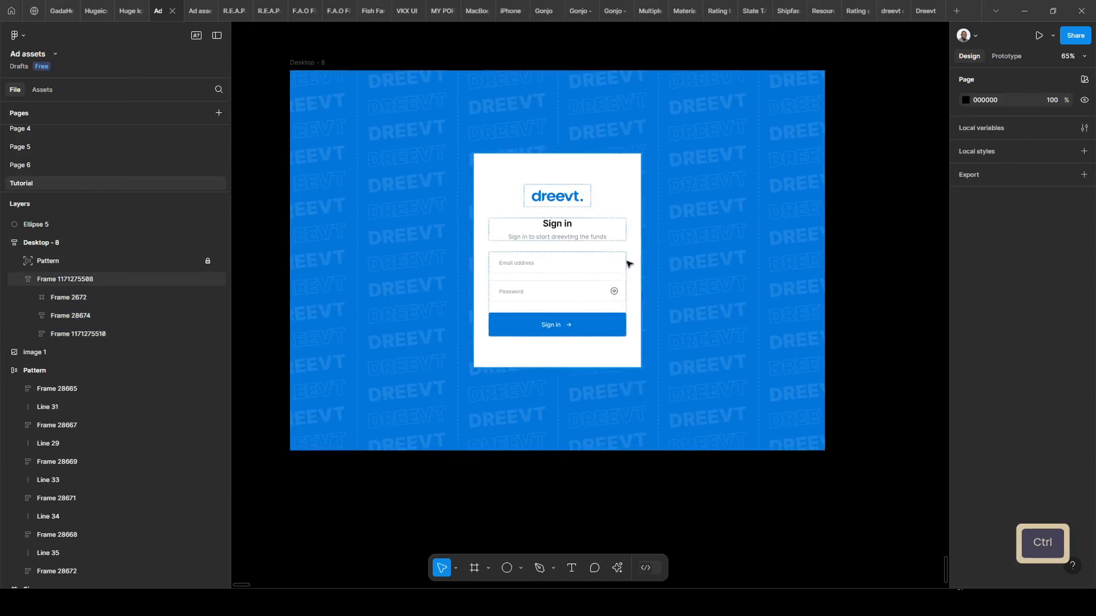
pyautogui.click(633, 181)
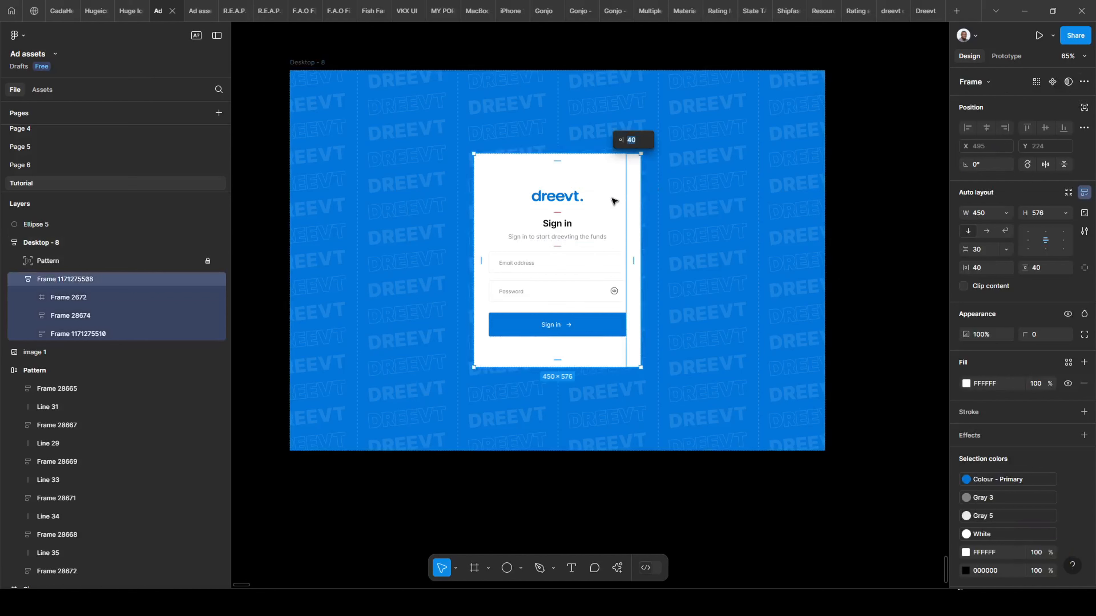
pyautogui.click(302, 64)
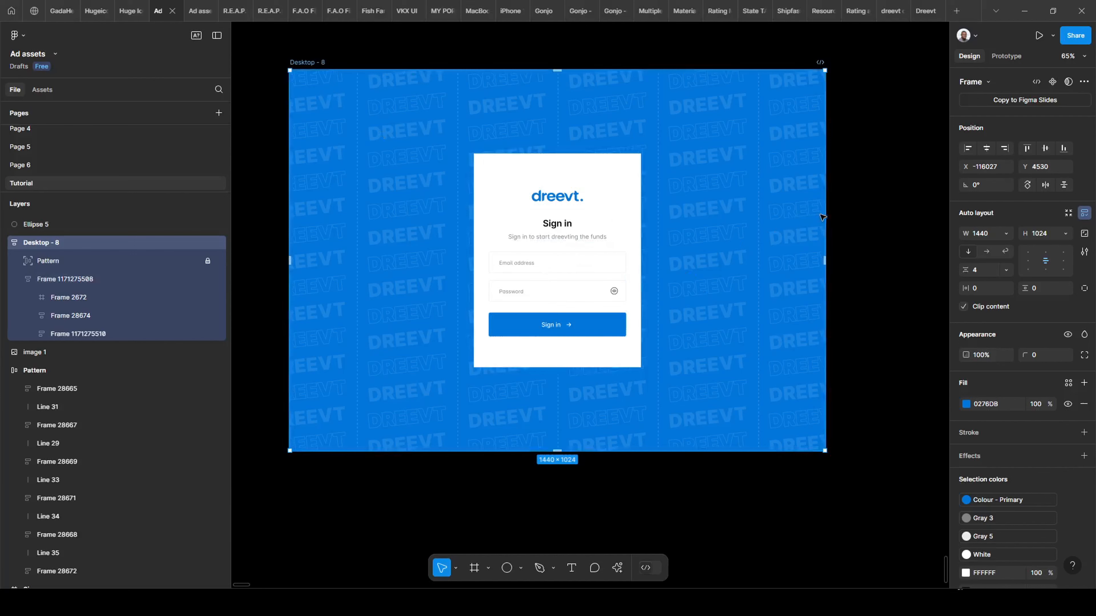
pyautogui.moveTo(822, 217); pyautogui.dragTo(874, 233)
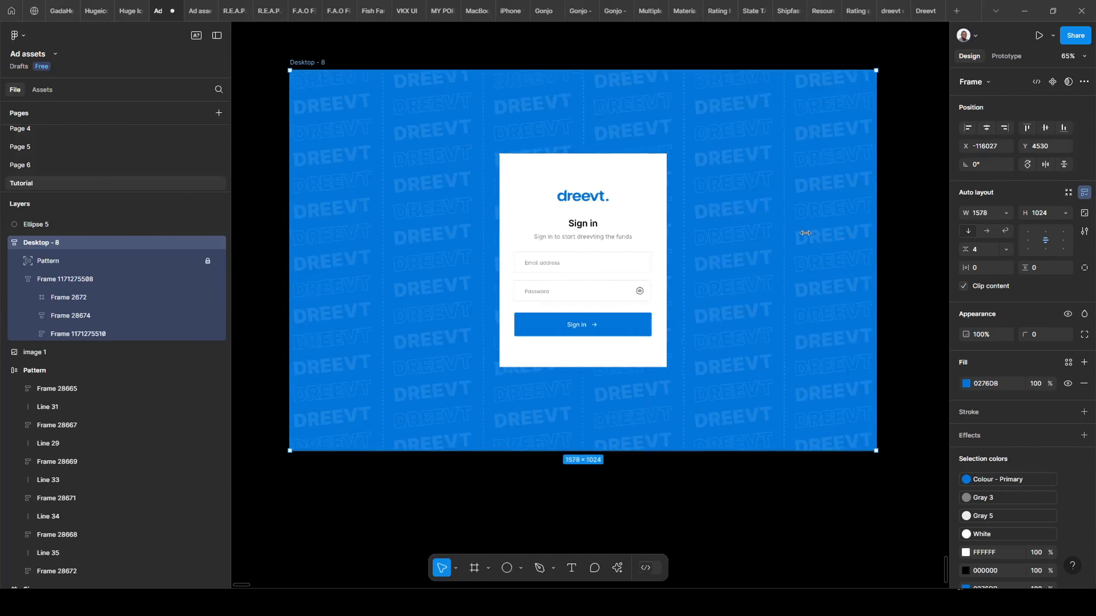
pyautogui.hotkey('ctrl', 'z')
pyautogui.hotkey('ctrl', 'z')
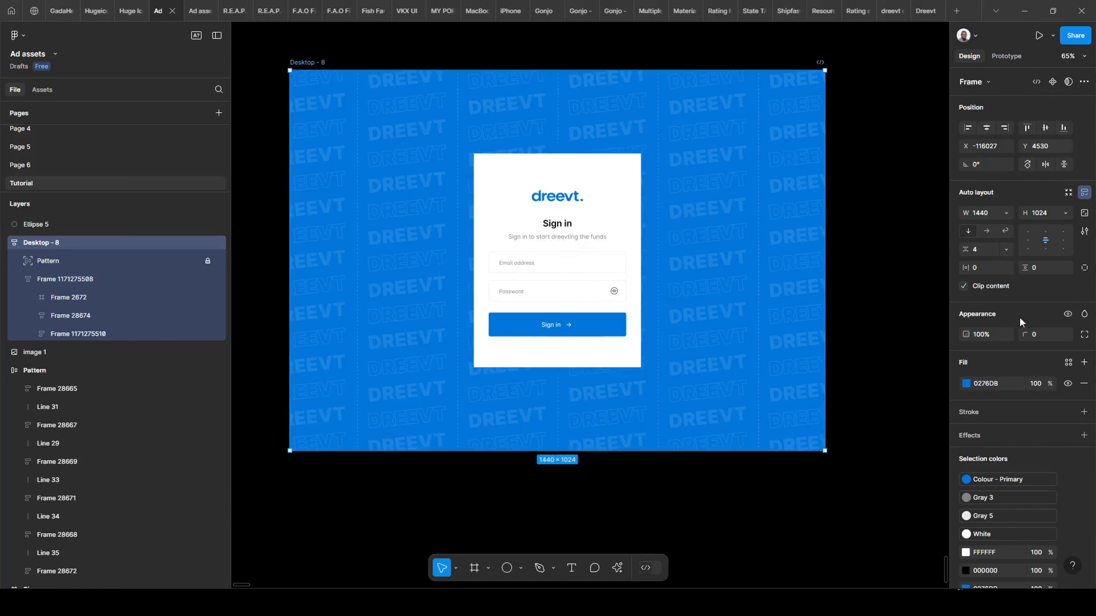
# Set Desktop - 8's horizontal padding to 20 px.
pyautogui.click(982, 269)
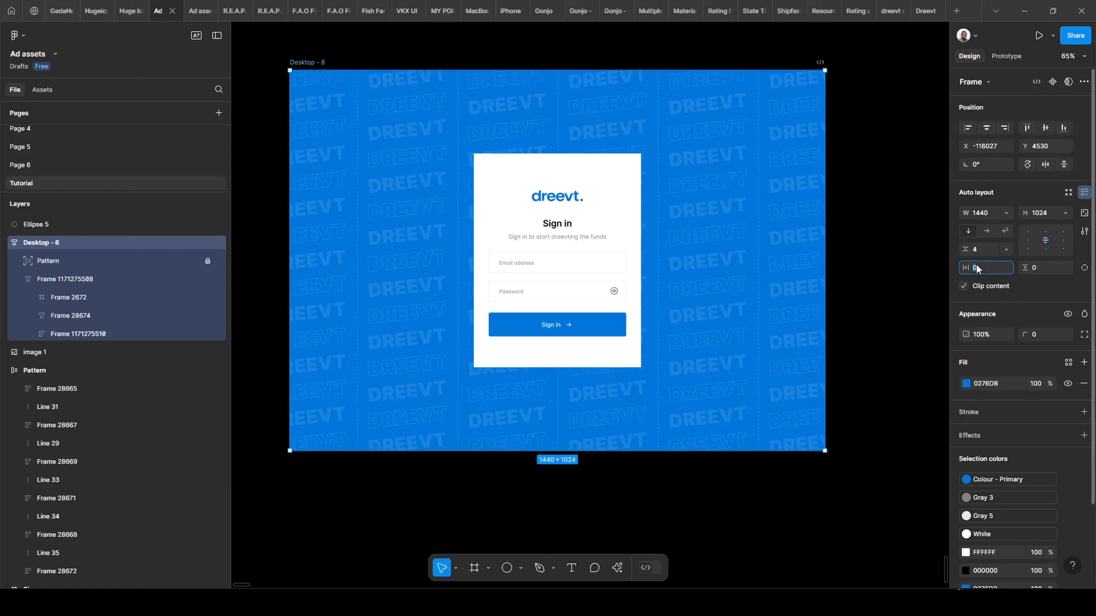
pyautogui.write('20')
pyautogui.press('Return')
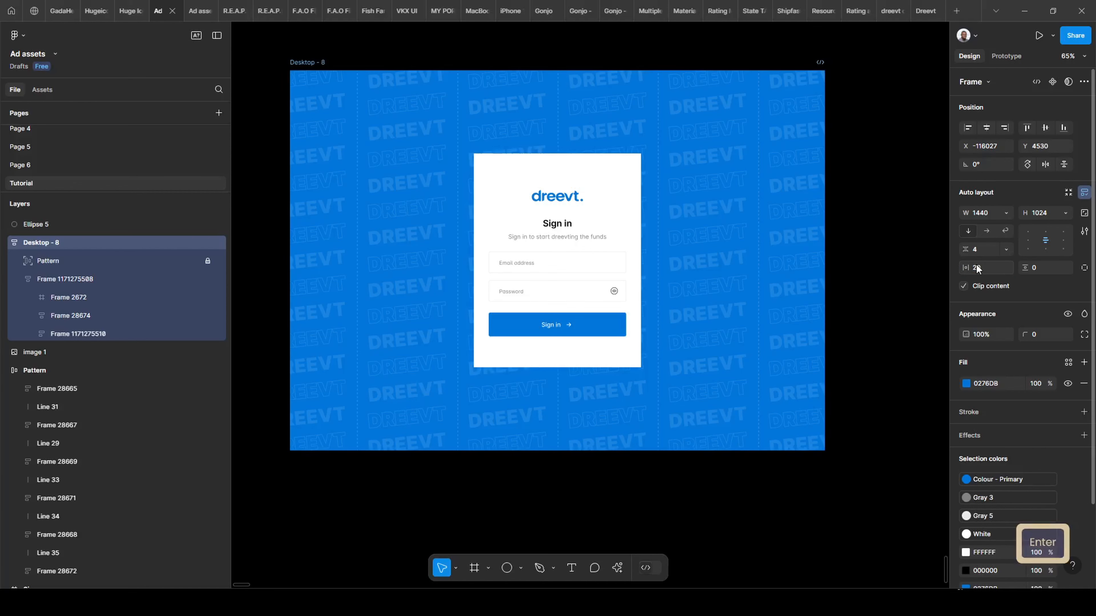
pyautogui.moveTo(850, 278); pyautogui.dragTo(819, 275)
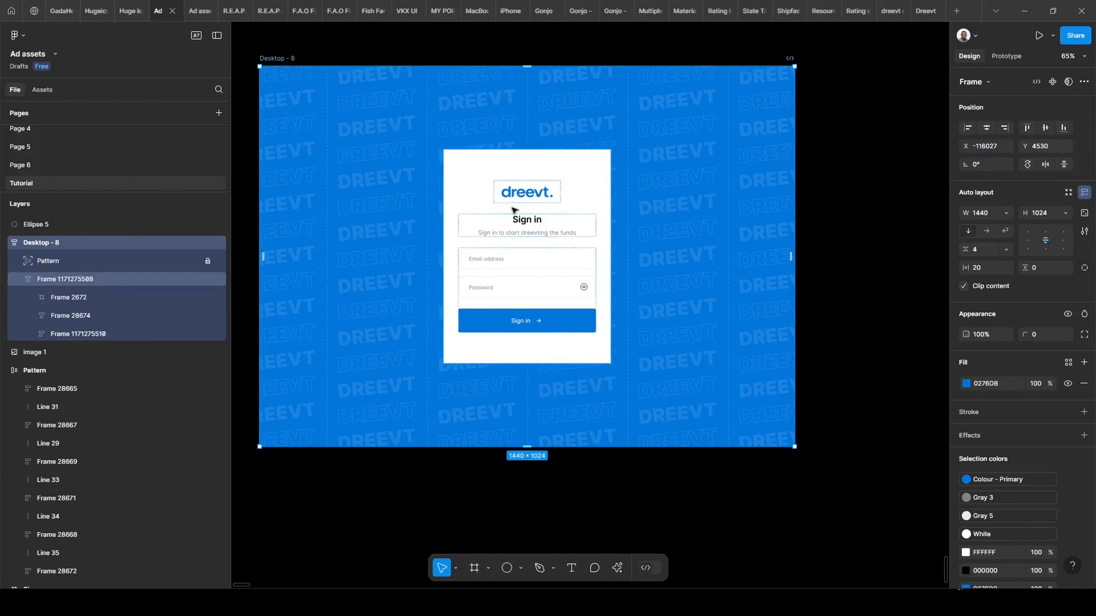
# Set the sign-in card's width to Fill container with a 450 px maximum width.
pyautogui.click(466, 182)
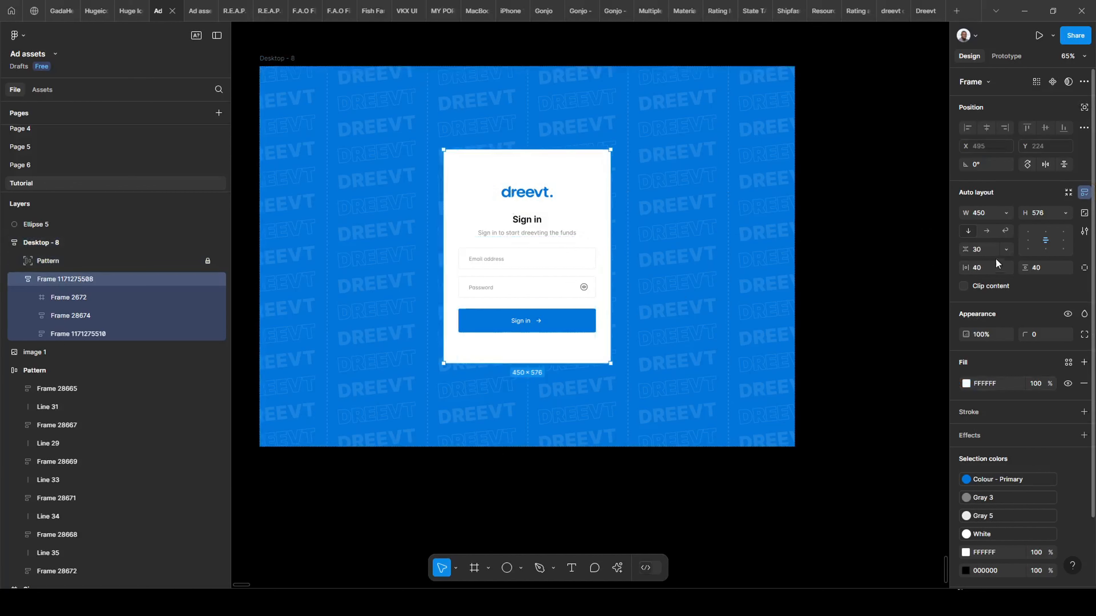
pyautogui.click(1003, 215)
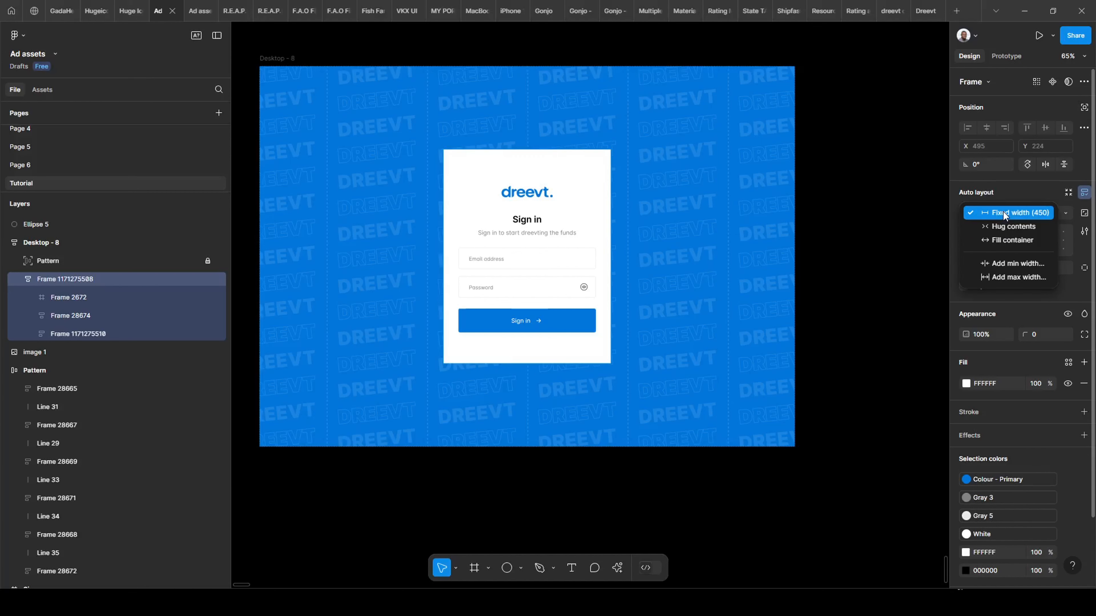
pyautogui.click(992, 242)
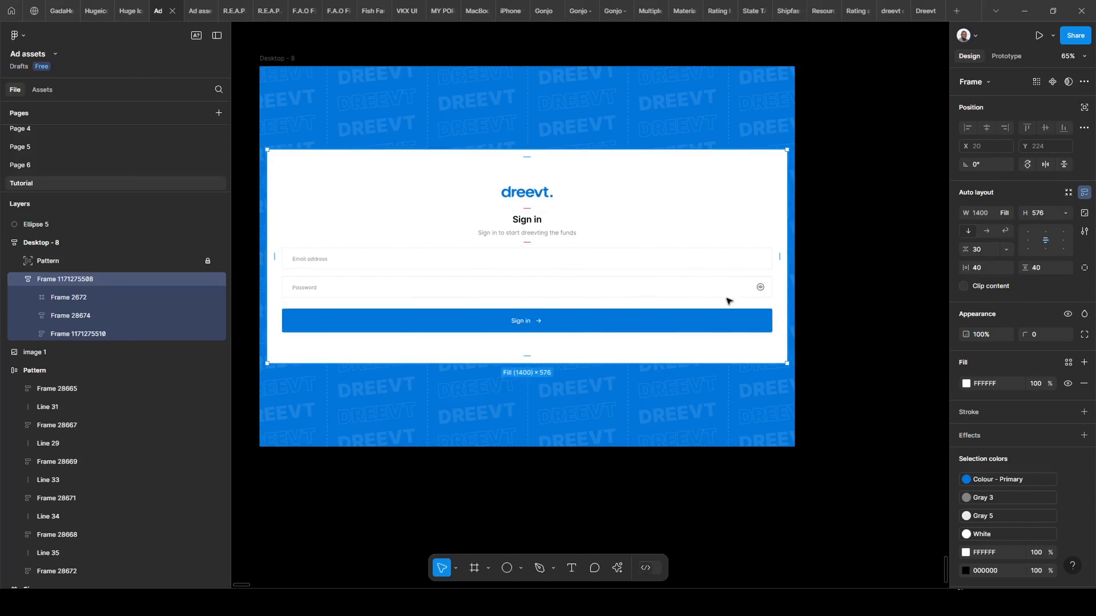
pyautogui.click(1002, 213)
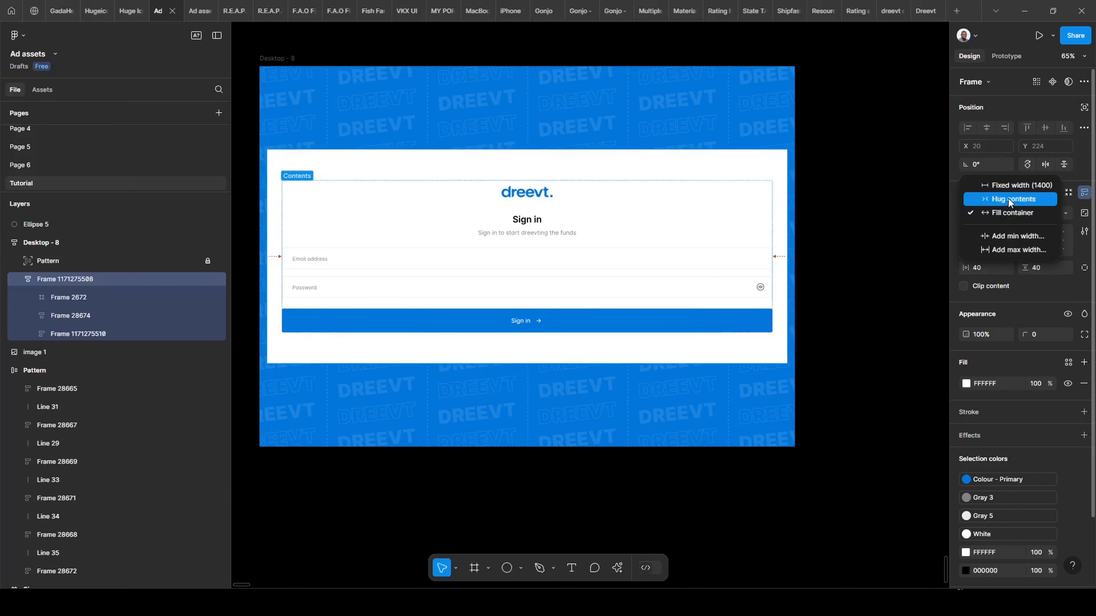
pyautogui.click(1003, 249)
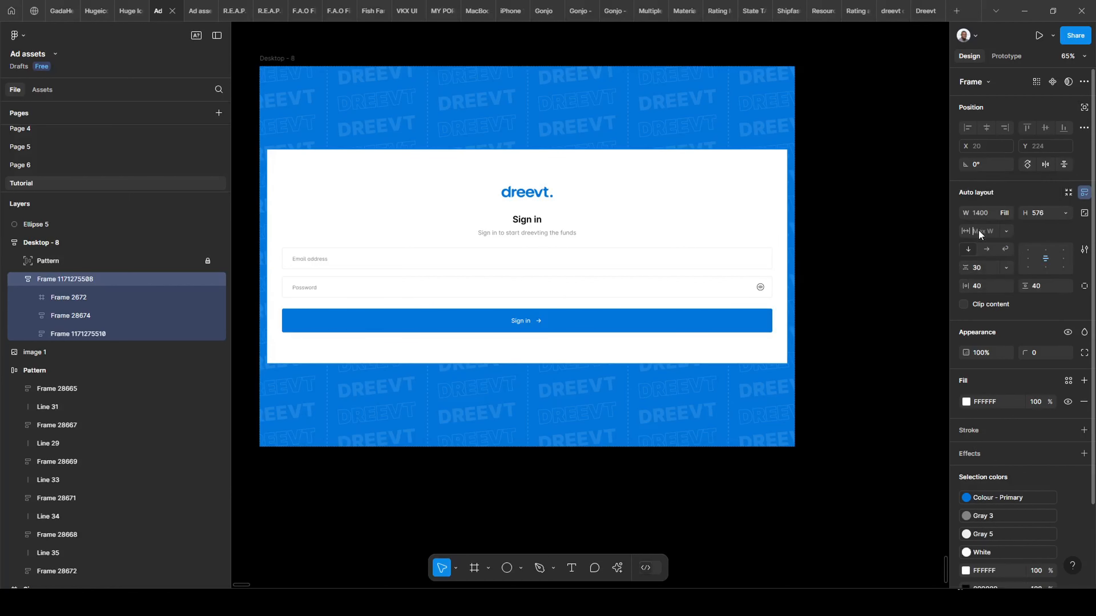
pyautogui.write('450')
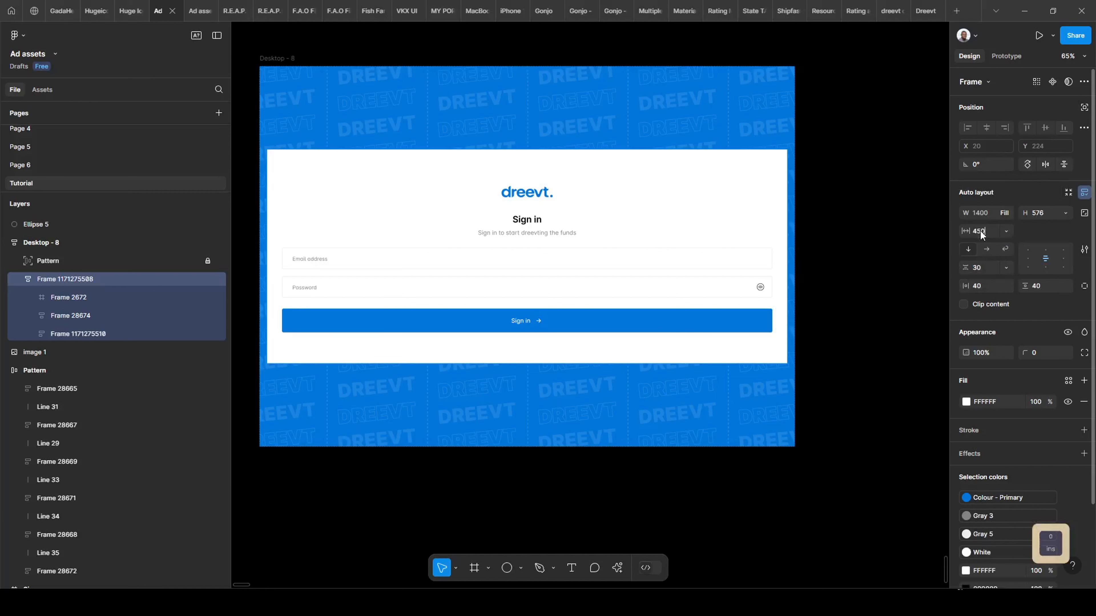
pyautogui.press('Return')
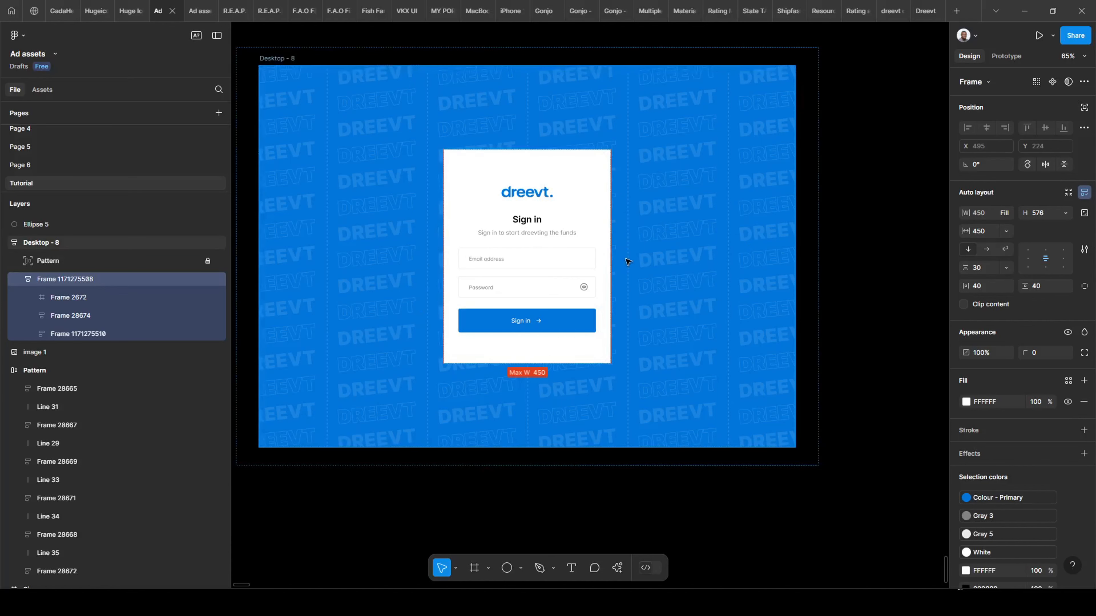
# Widen and then narrow Desktop - 8 to check the card's responsiveness, undoing each change.
pyautogui.scroll(-3, 289, 66)
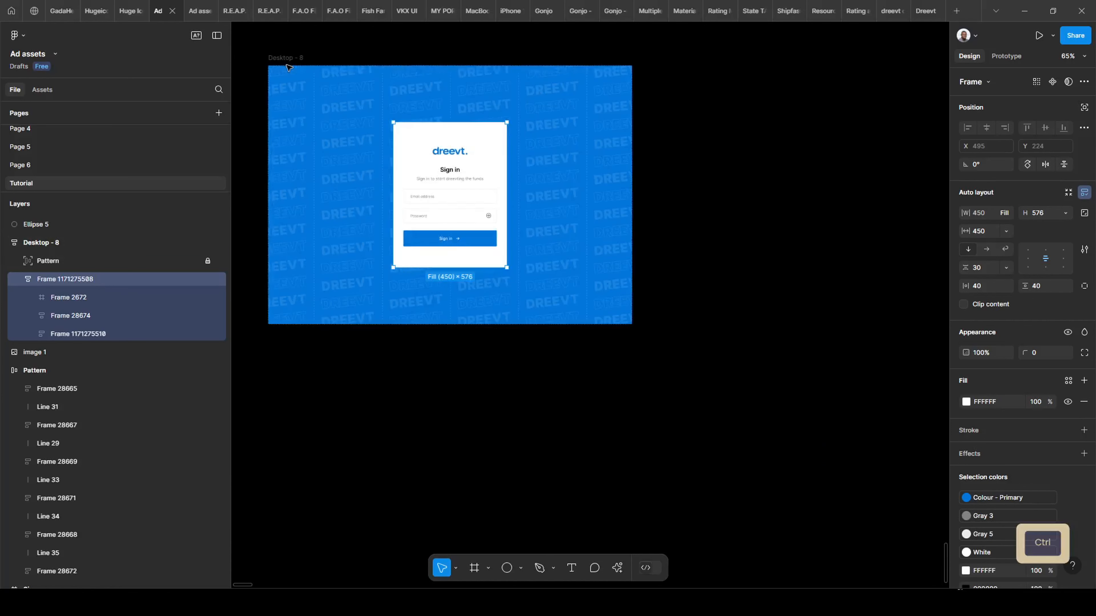
pyautogui.click(289, 67)
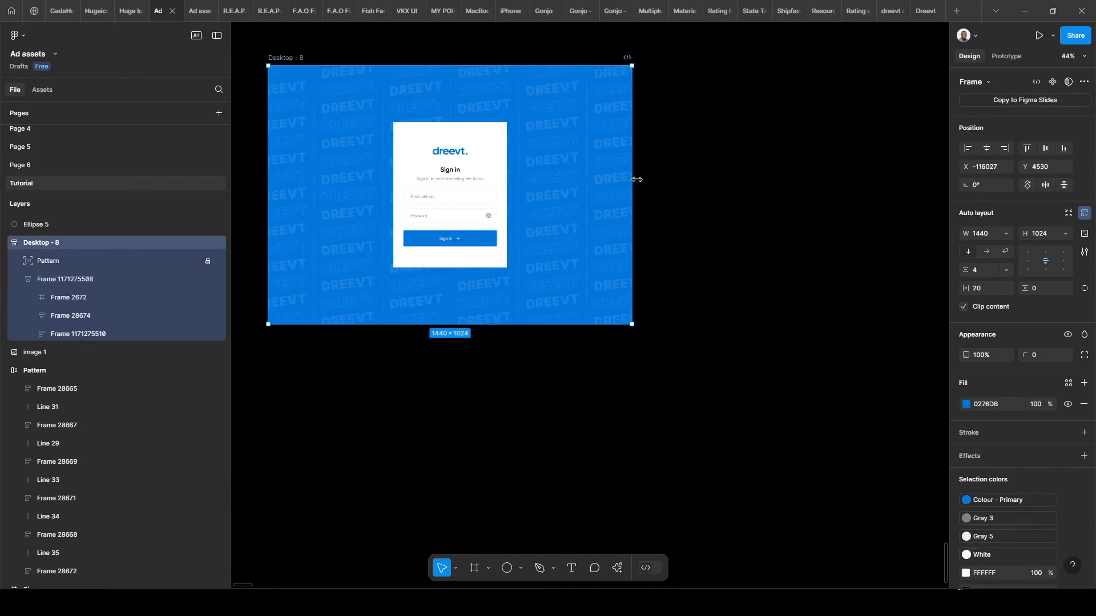
pyautogui.moveTo(631, 180); pyautogui.dragTo(457, 259)
pyautogui.scroll(-2, 819, 289)
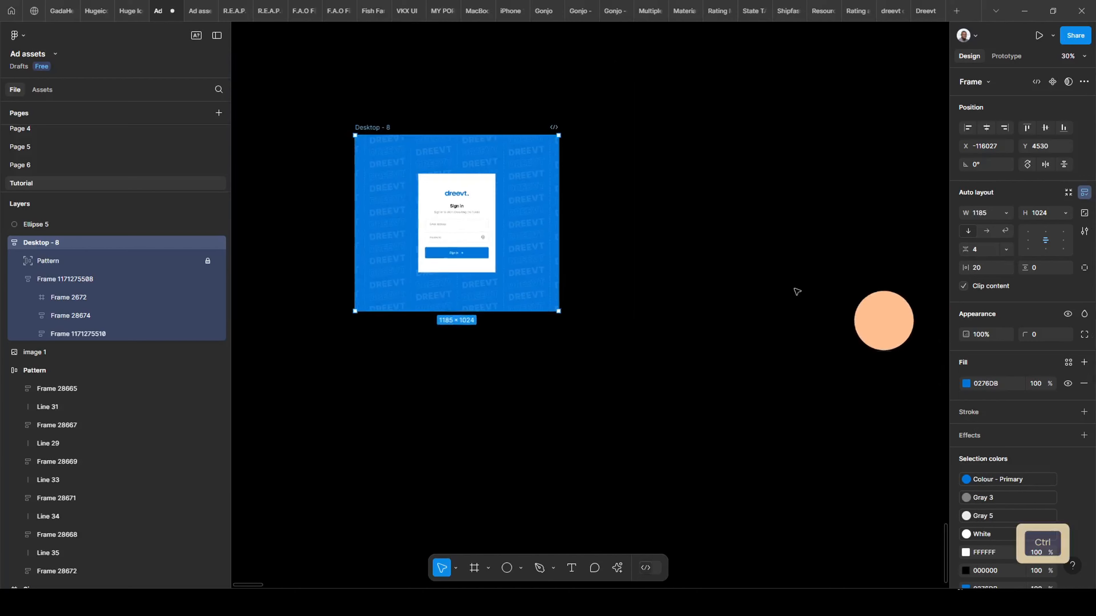
pyautogui.hotkey('ctrl', 'z')
pyautogui.scroll(2, 390, 203)
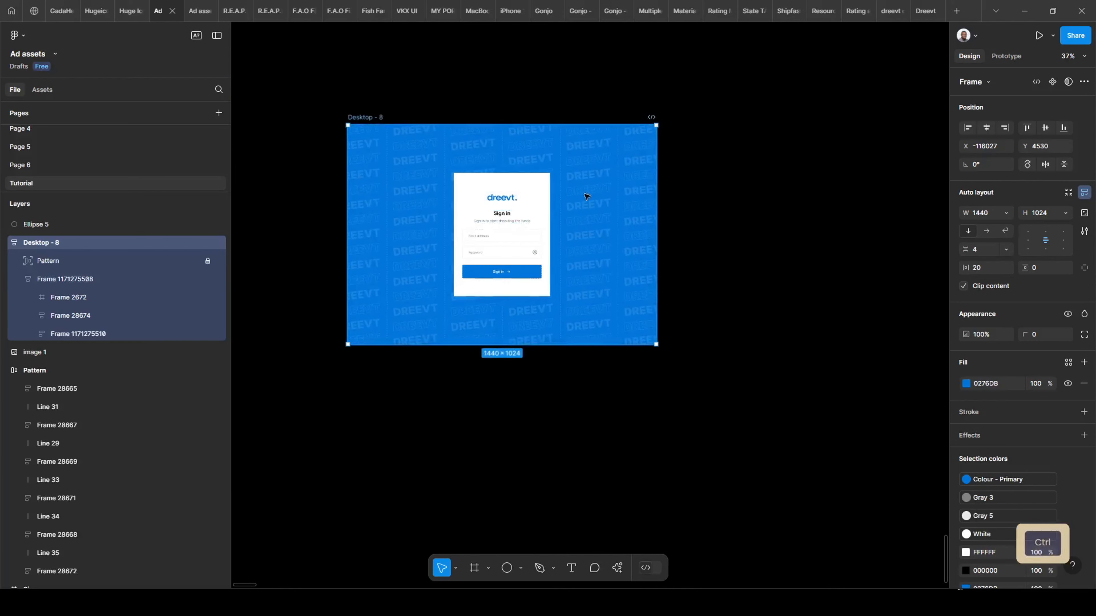
pyautogui.moveTo(582, 209); pyautogui.dragTo(446, 206)
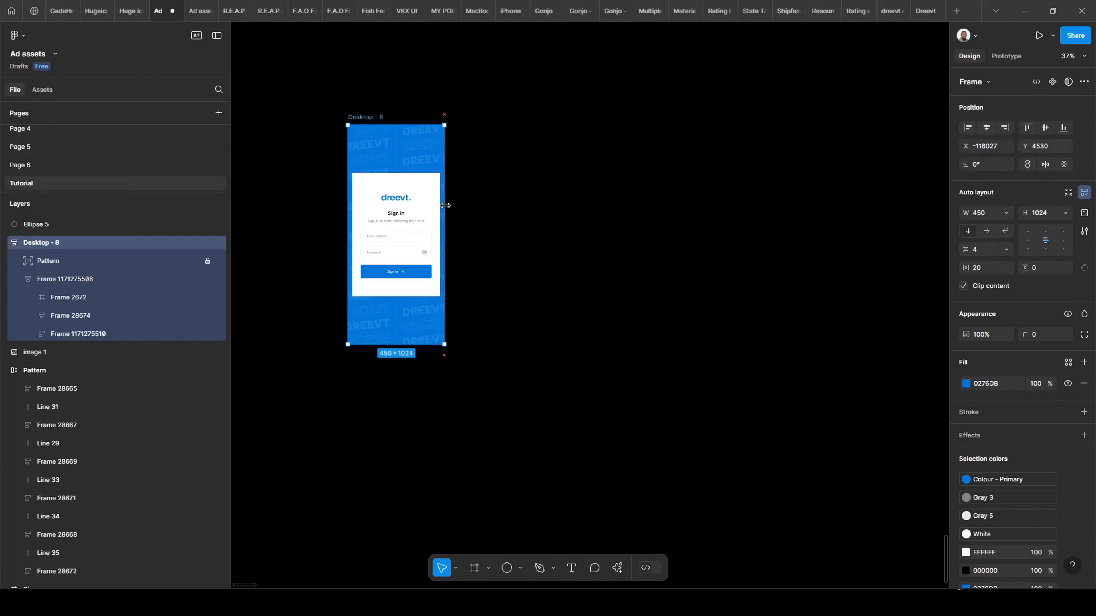
pyautogui.hotkey('ctrl', 'z')
# Stretch Desktop - 8 to 1762 px, revert it to 1440, and select the sign-in card.
pyautogui.scroll(3, 812, 277)
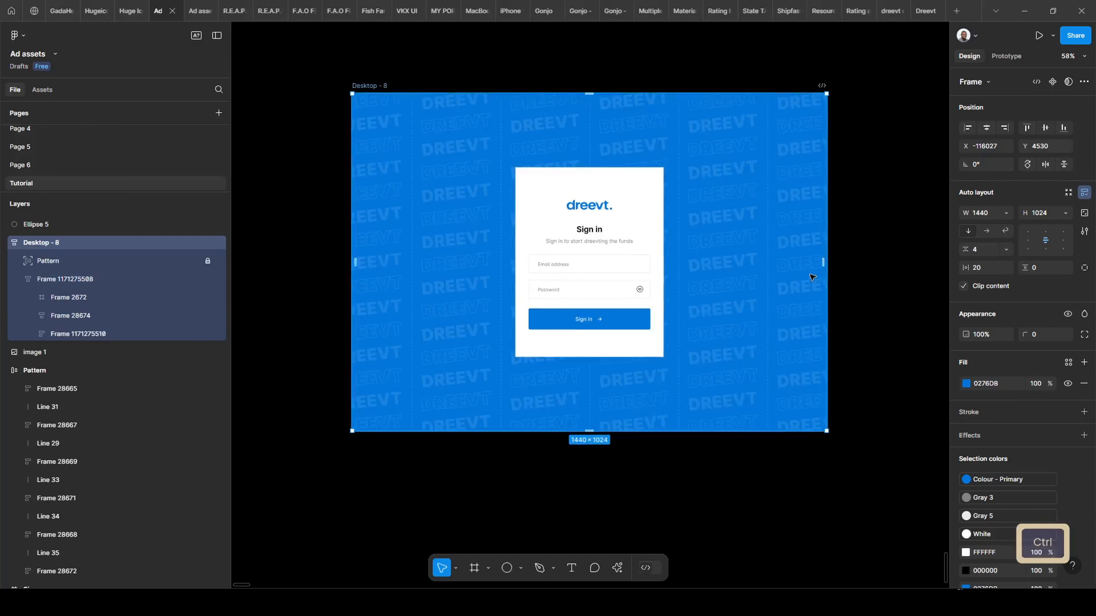
pyautogui.moveTo(827, 246)
pyautogui.mouseDown()
pyautogui.moveTo(951, 254)
pyautogui.moveTo(842, 259)
pyautogui.mouseUp()
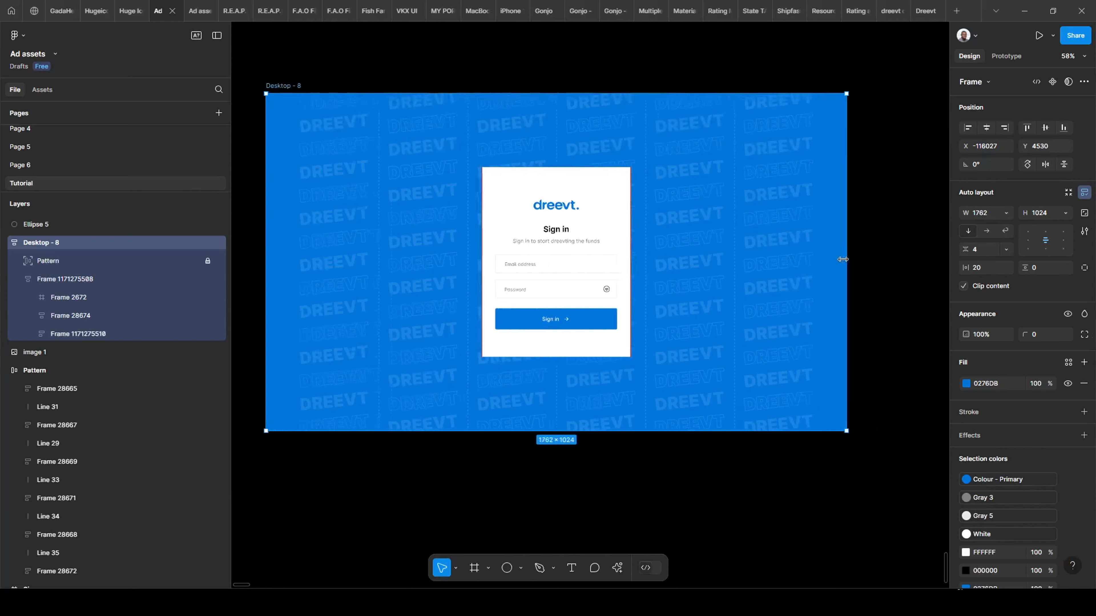
pyautogui.hotkey('ctrl', 'z')
pyautogui.scroll(-2, 598, 264)
pyautogui.scroll(3, 597, 264)
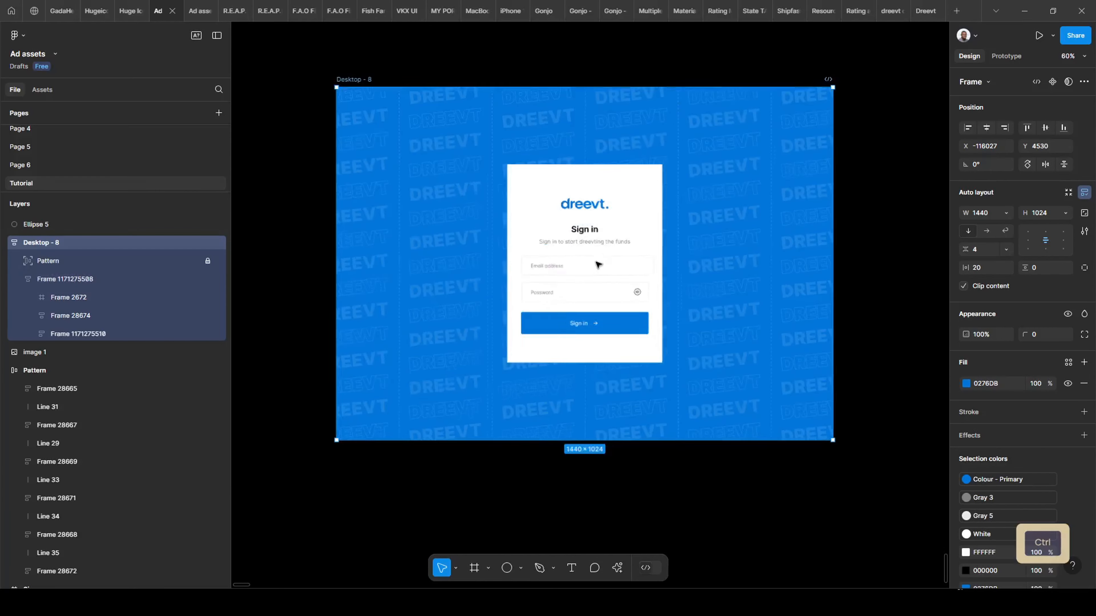
pyautogui.scroll(3, 597, 264)
pyautogui.click(672, 158)
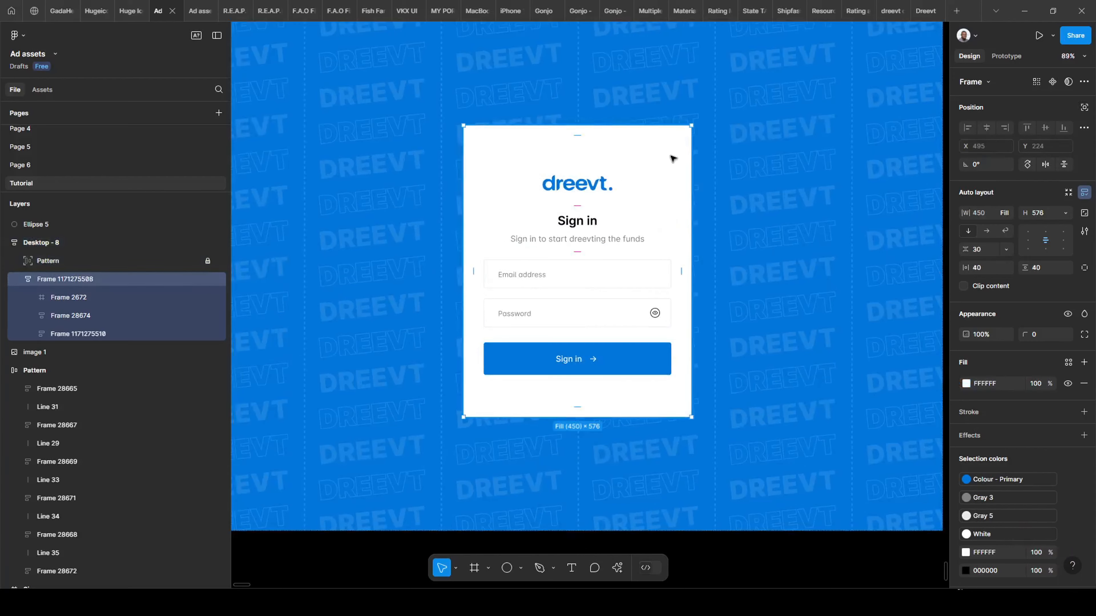
pyautogui.scroll(-2, 652, 196)
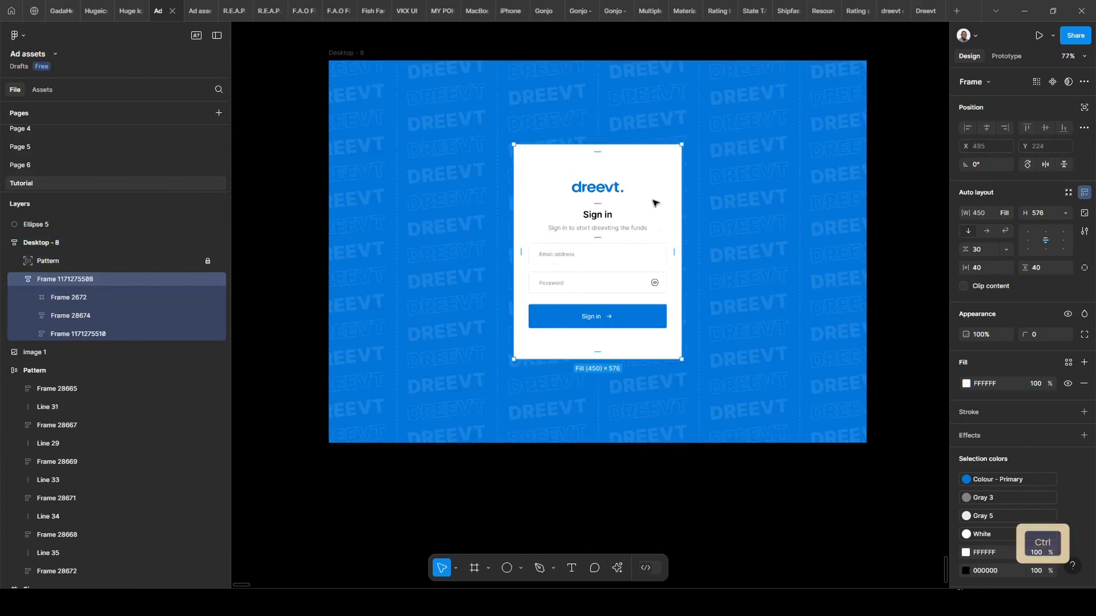
pyautogui.click(194, 13)
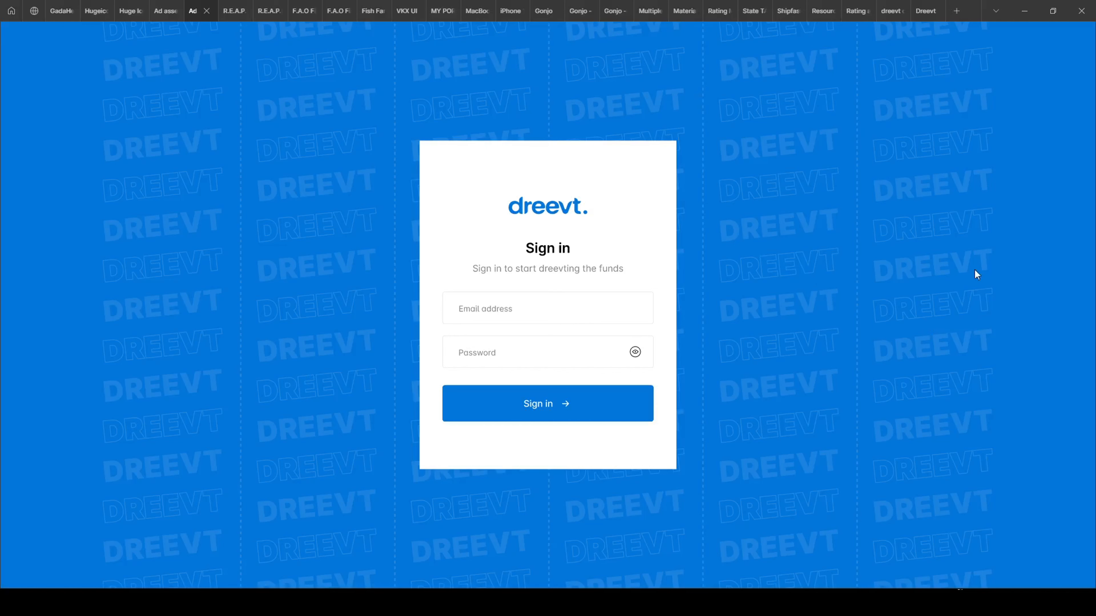
pyautogui.click(159, 11)
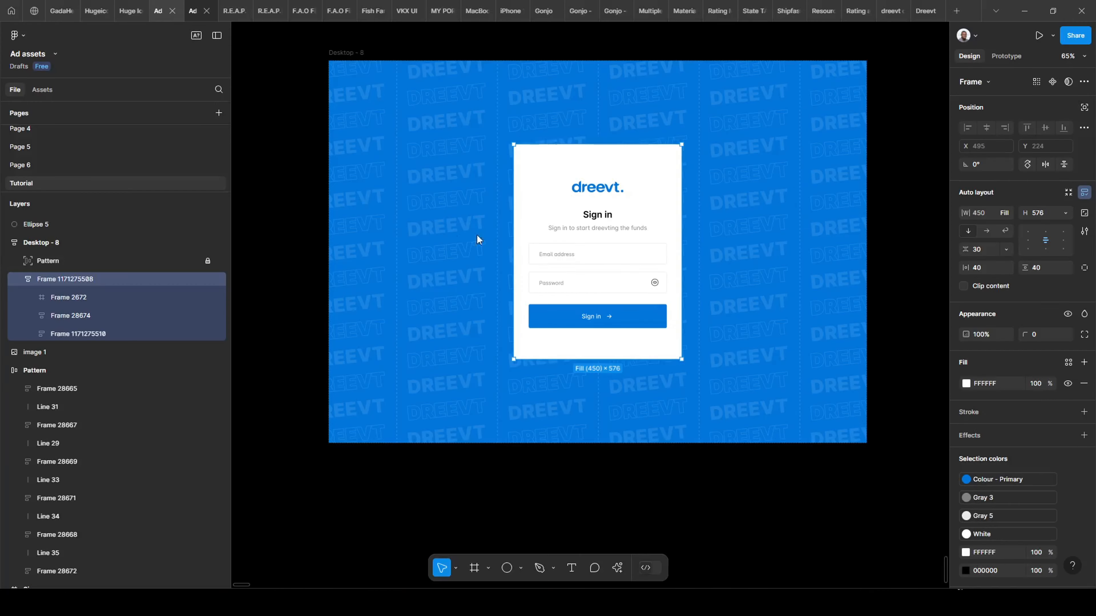
# Set the Pattern layer's constraints to Left & Right horizontally and Top & Bottom vertically.
pyautogui.click(93, 256)
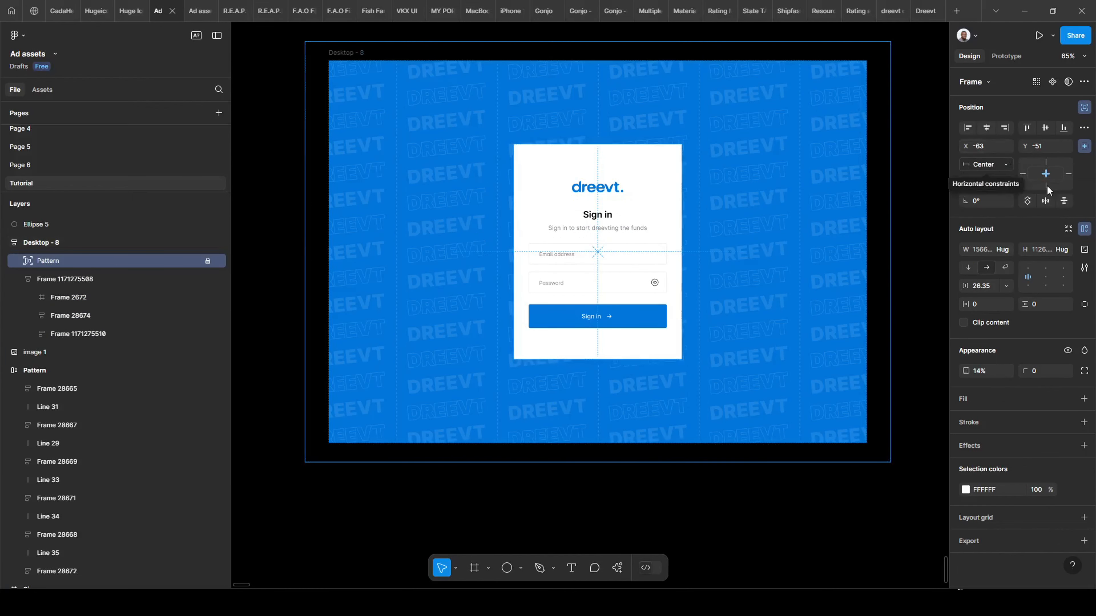
pyautogui.click(1001, 169)
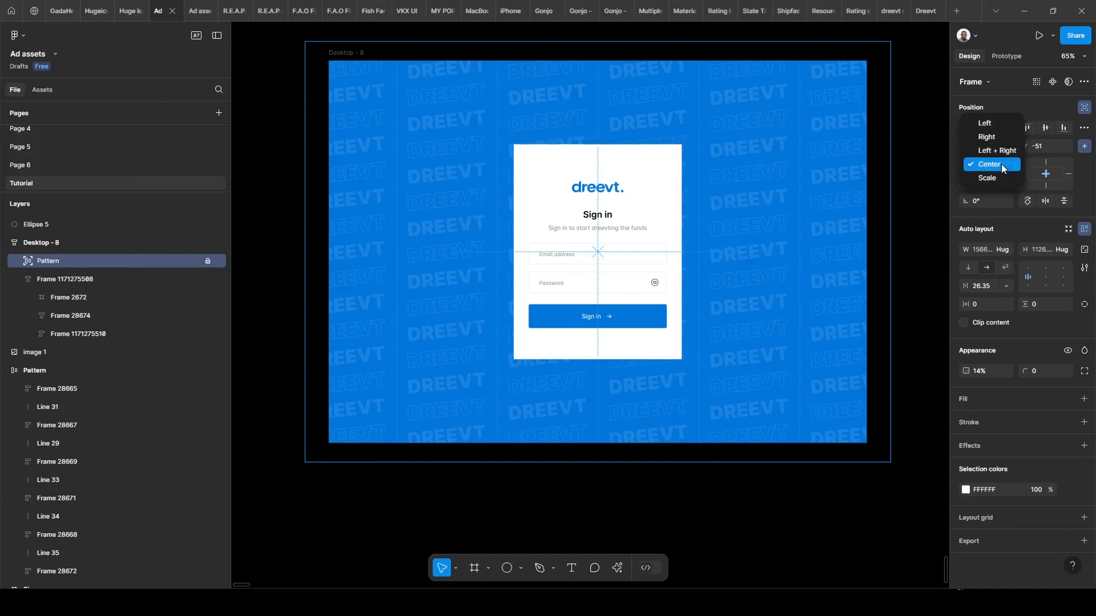
pyautogui.click(1001, 179)
pyautogui.click(995, 185)
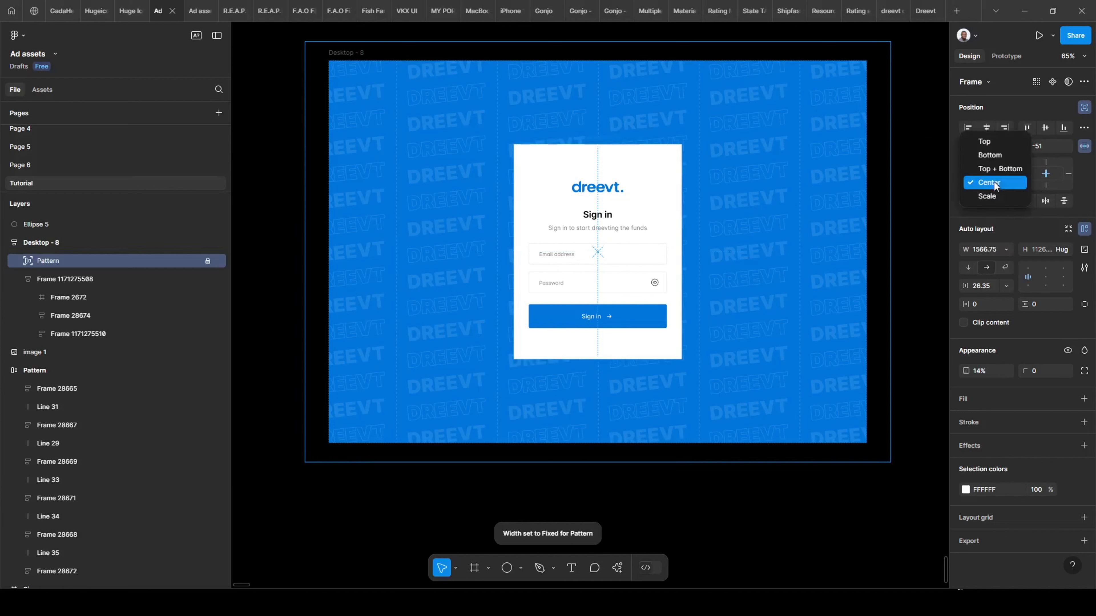
pyautogui.click(994, 197)
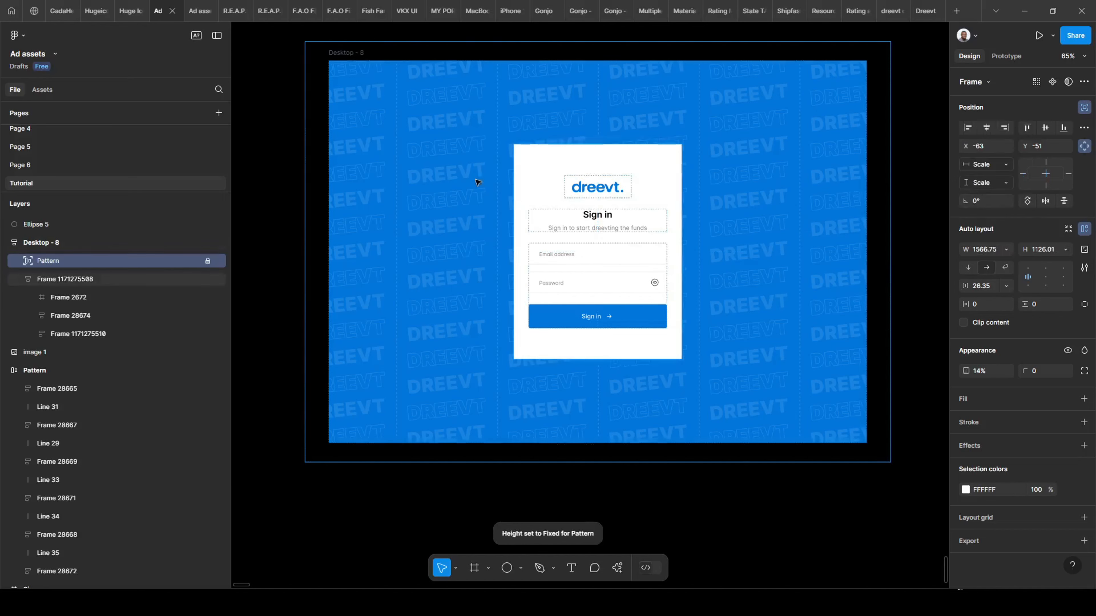
# Check the sign-in screen in the prototype preview, cycling the content scale to Responsive.
pyautogui.click(190, 10)
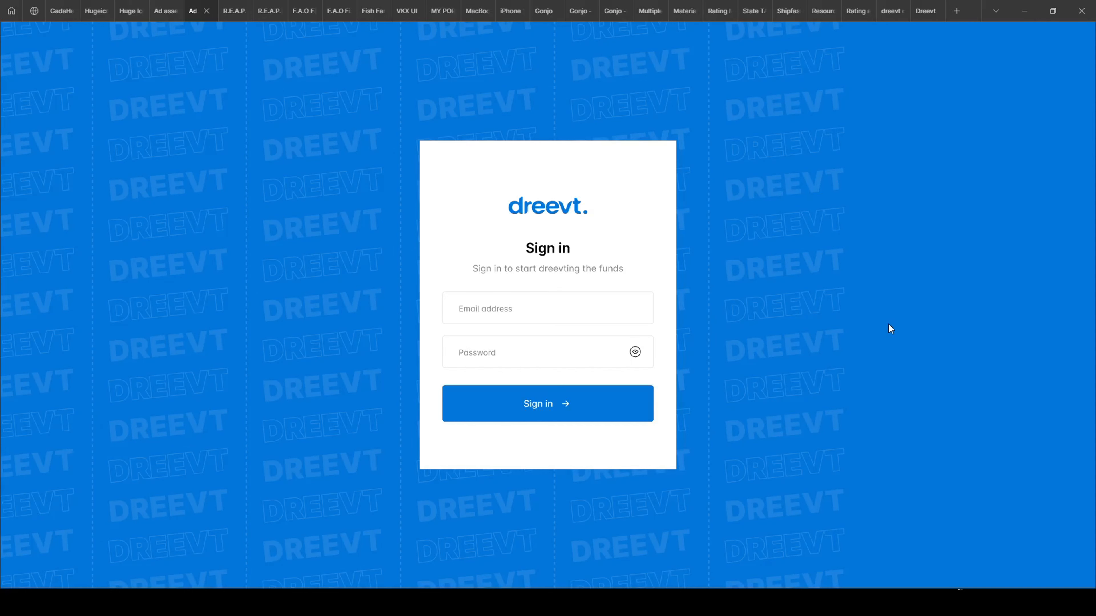
pyautogui.press('z')
pyautogui.press('z')
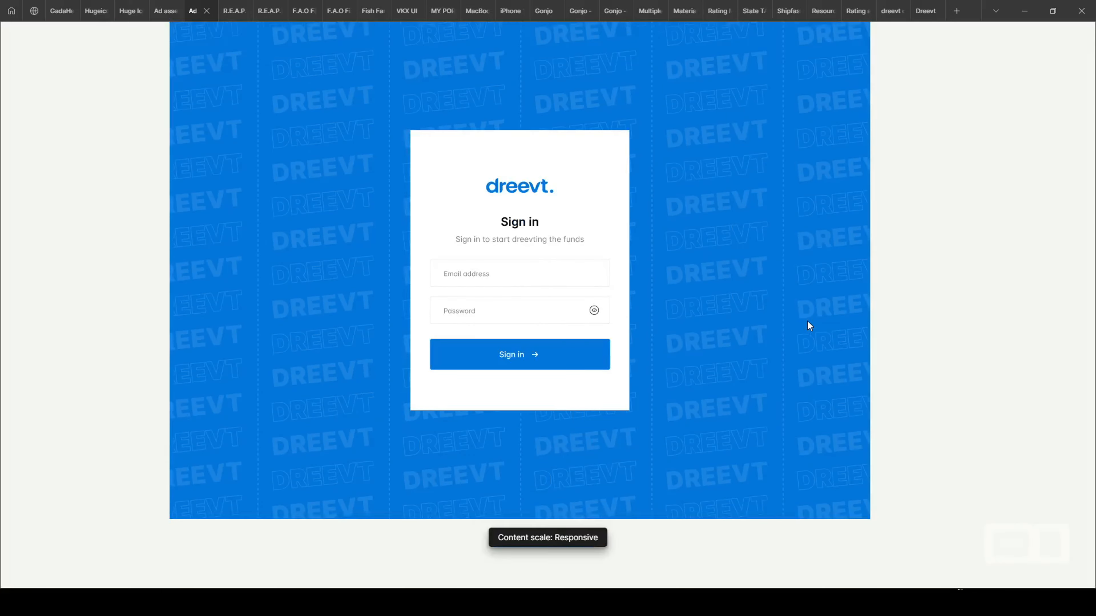
pyautogui.hotkey('shift', 'z')
pyautogui.press('z')
pyautogui.press('z')
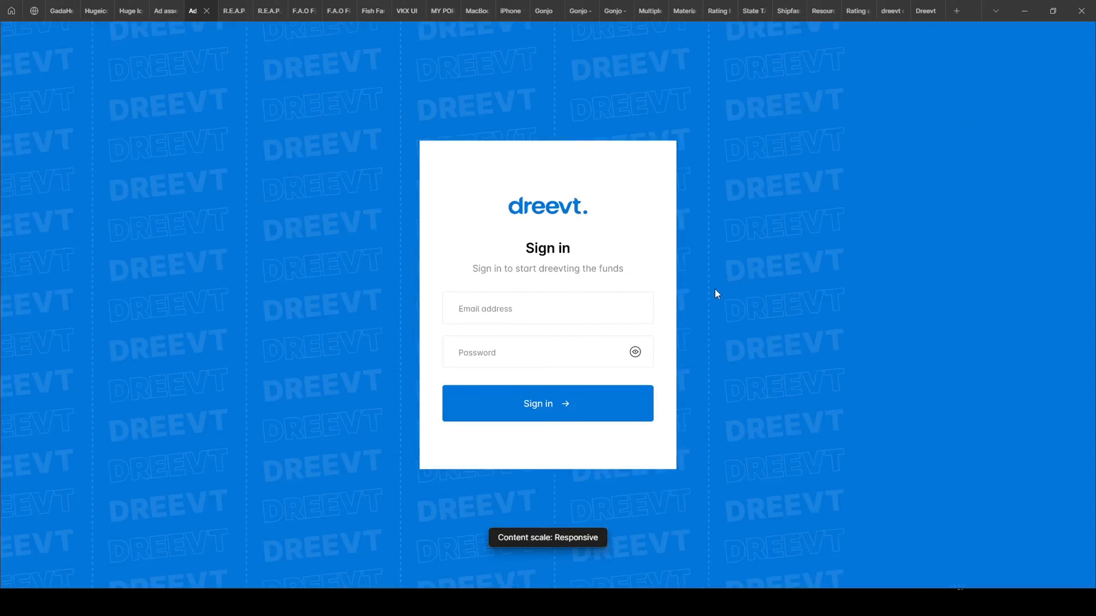
pyautogui.click(159, 9)
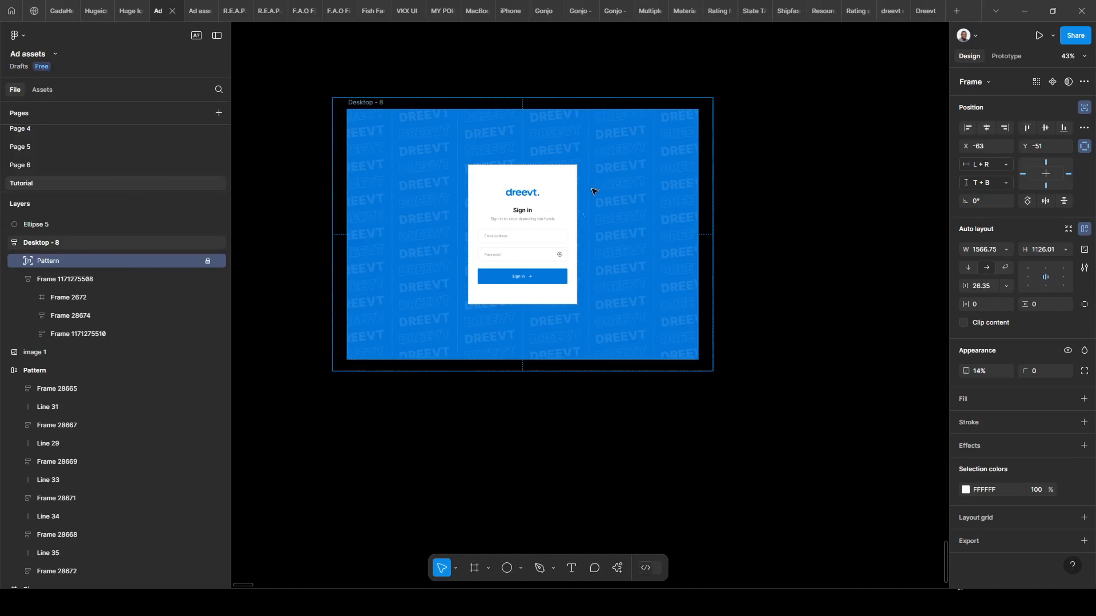
# Drill into the Pattern layer to inspect its Dreevt texts and column Frame 28667.
pyautogui.scroll(-1, 568, 181)
pyautogui.scroll(-3, 567, 181)
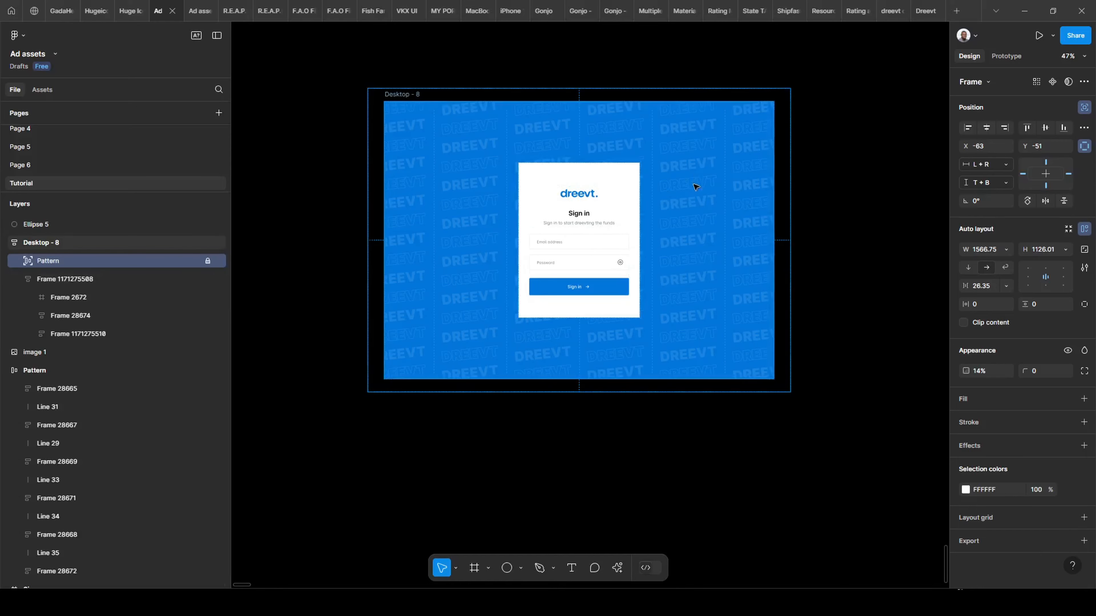
pyautogui.scroll(3, 482, 184)
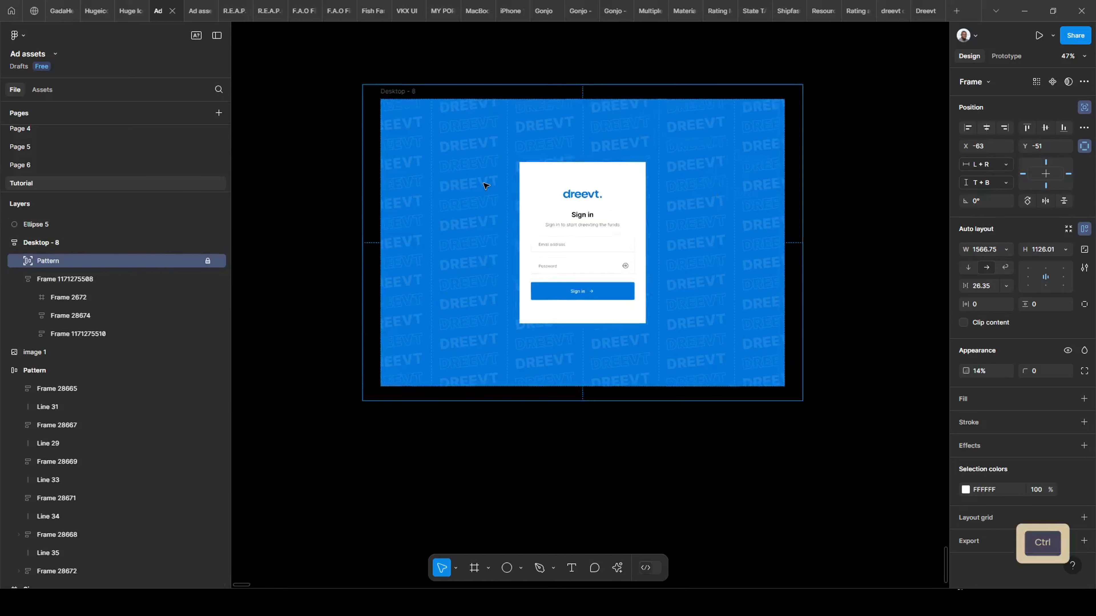
pyautogui.click(438, 235)
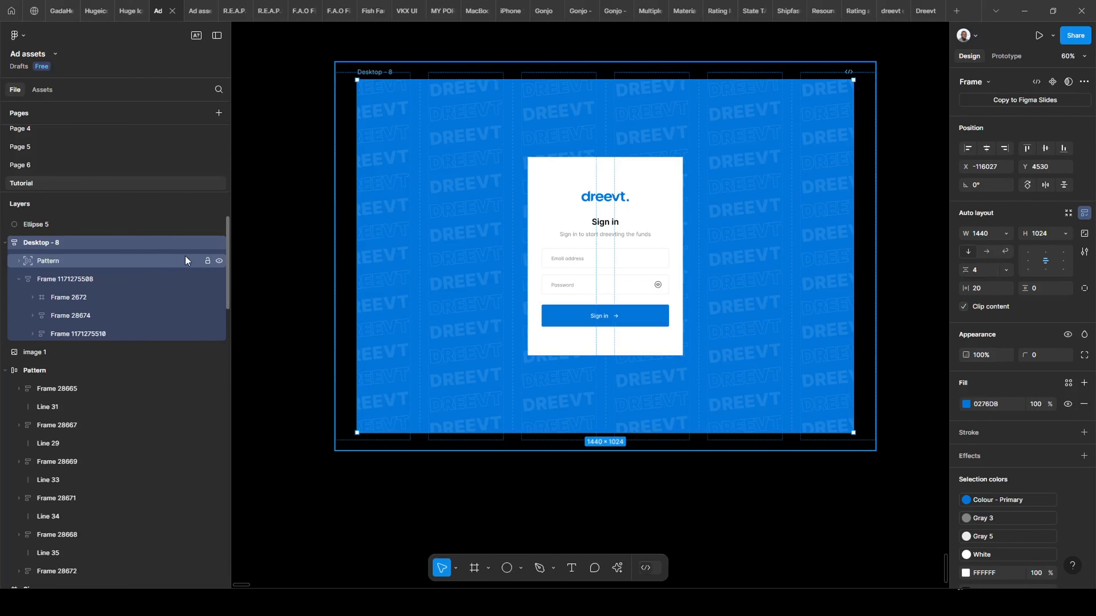
pyautogui.click(79, 265)
pyautogui.doubleClick(444, 230)
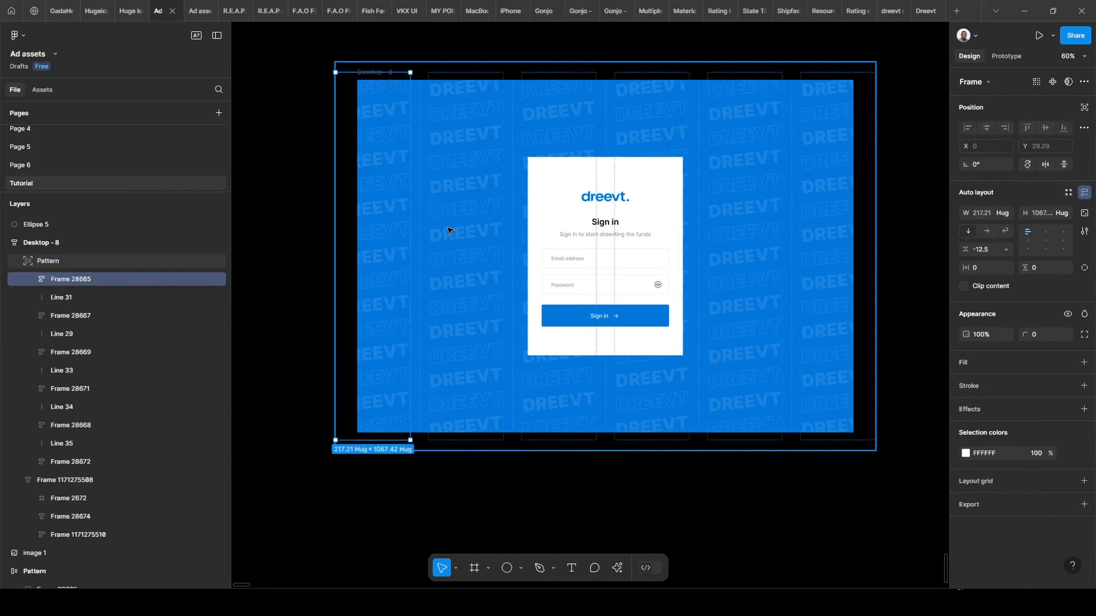
pyautogui.doubleClick(474, 218)
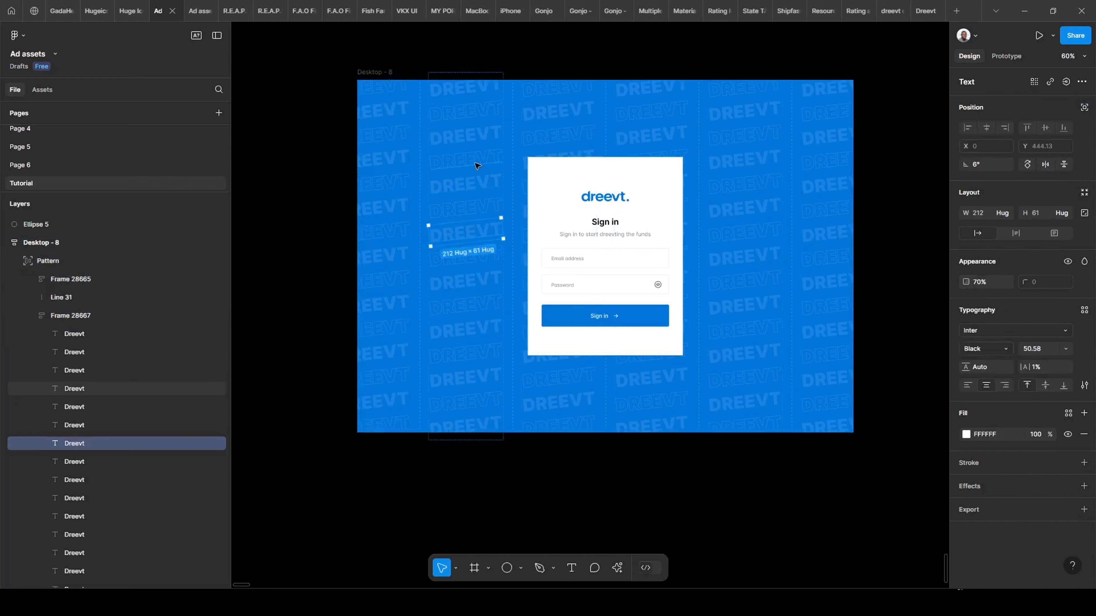
pyautogui.click(461, 211)
pyautogui.click(461, 190)
pyautogui.click(461, 147)
pyautogui.click(460, 130)
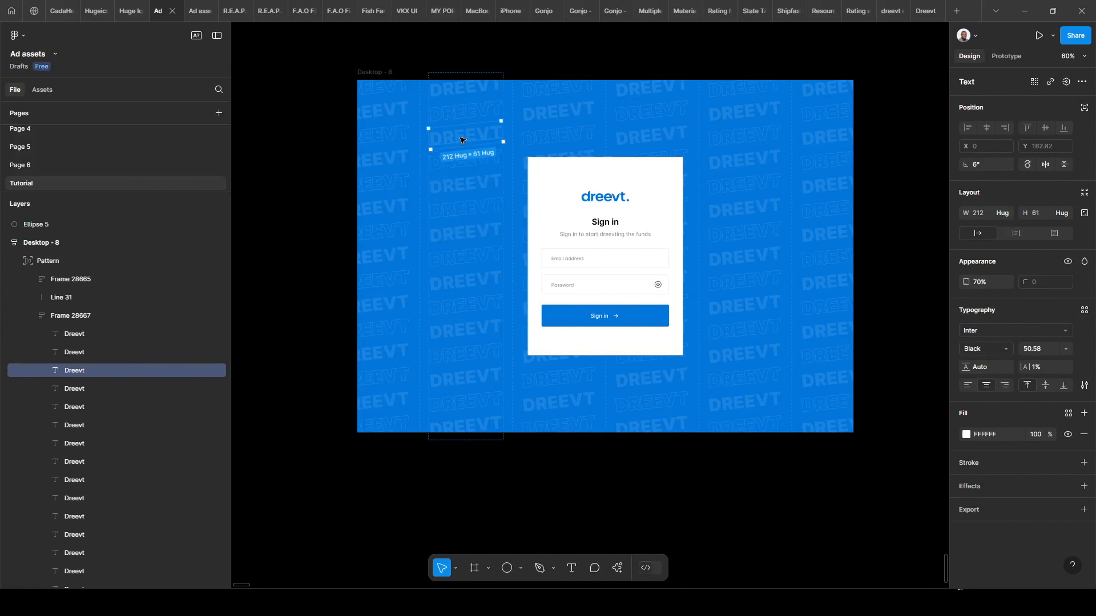
pyautogui.hotkey('shift', 'Return')
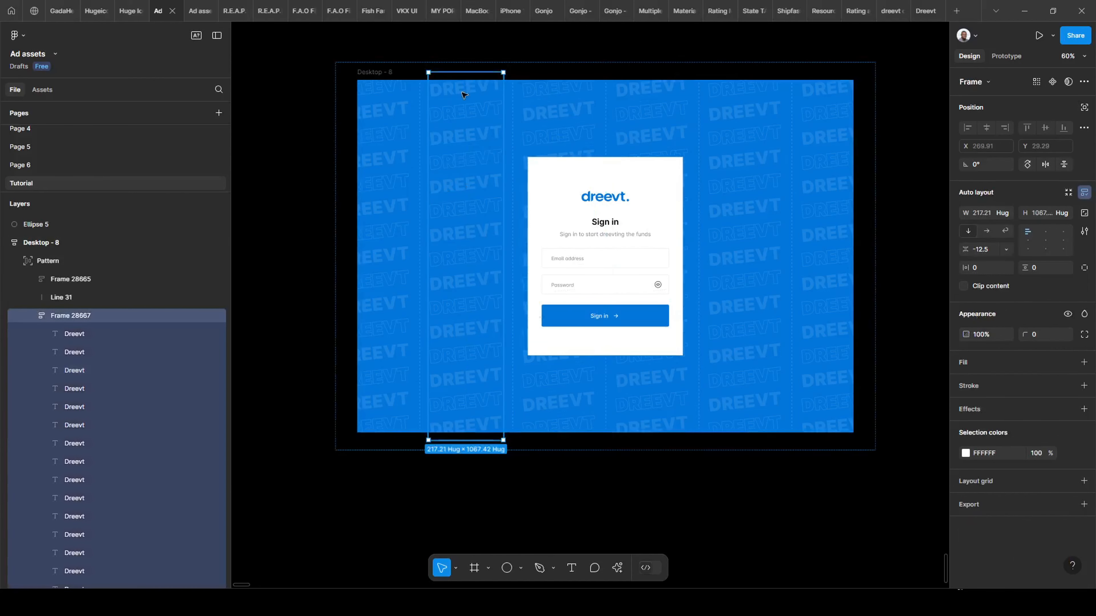
pyautogui.click(33, 316)
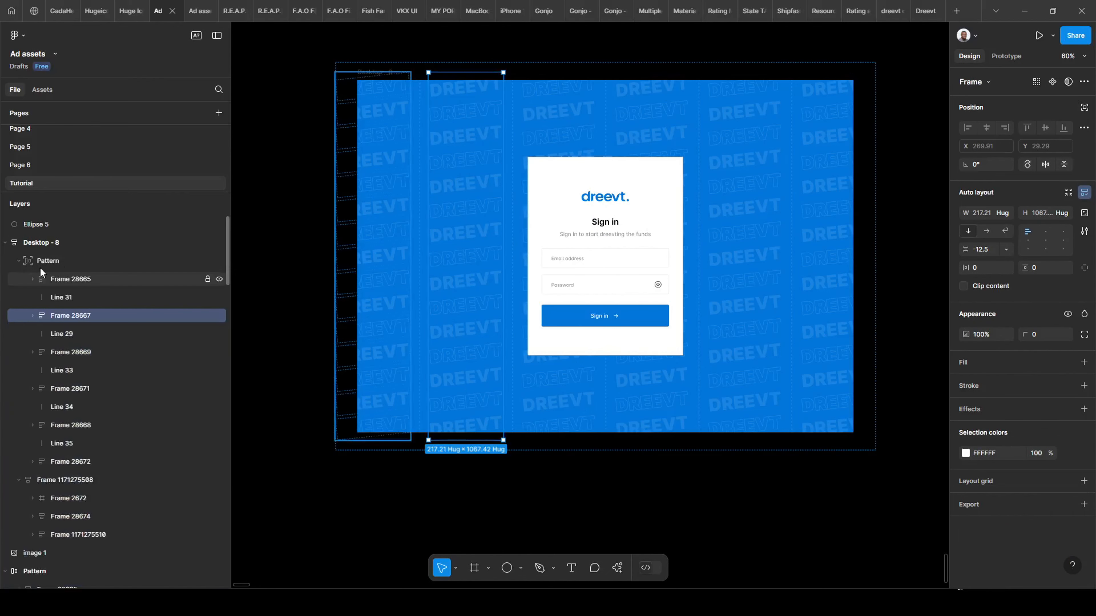
# Duplicate the rightmost column Frame 28672 with divider Line 35 to add more pattern columns.
pyautogui.click(813, 221)
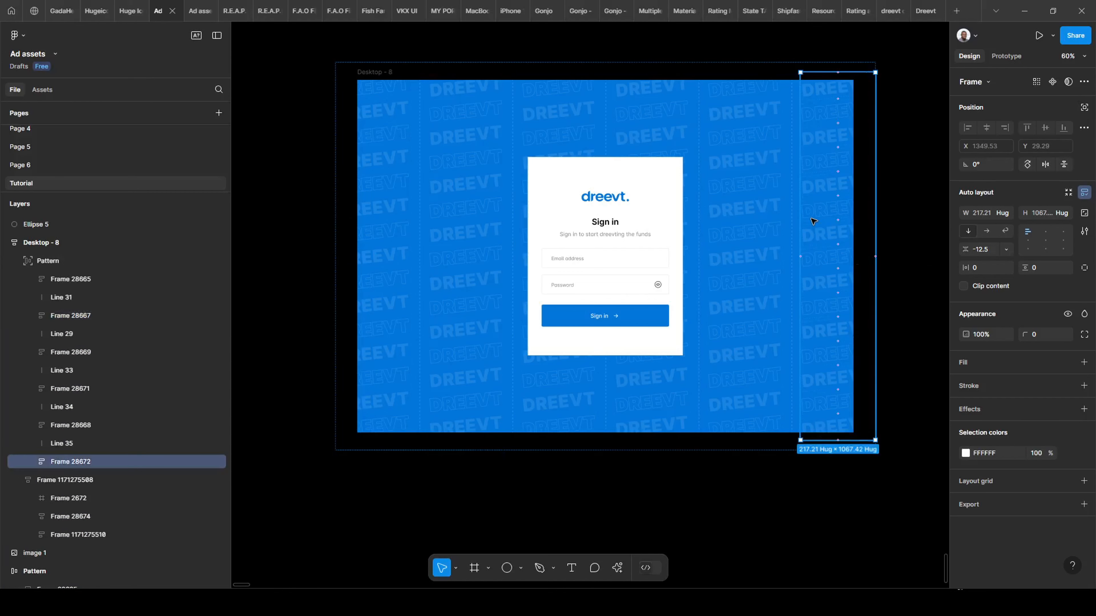
pyautogui.keyDown('shift'); pyautogui.click(793, 257); pyautogui.keyUp('shift')
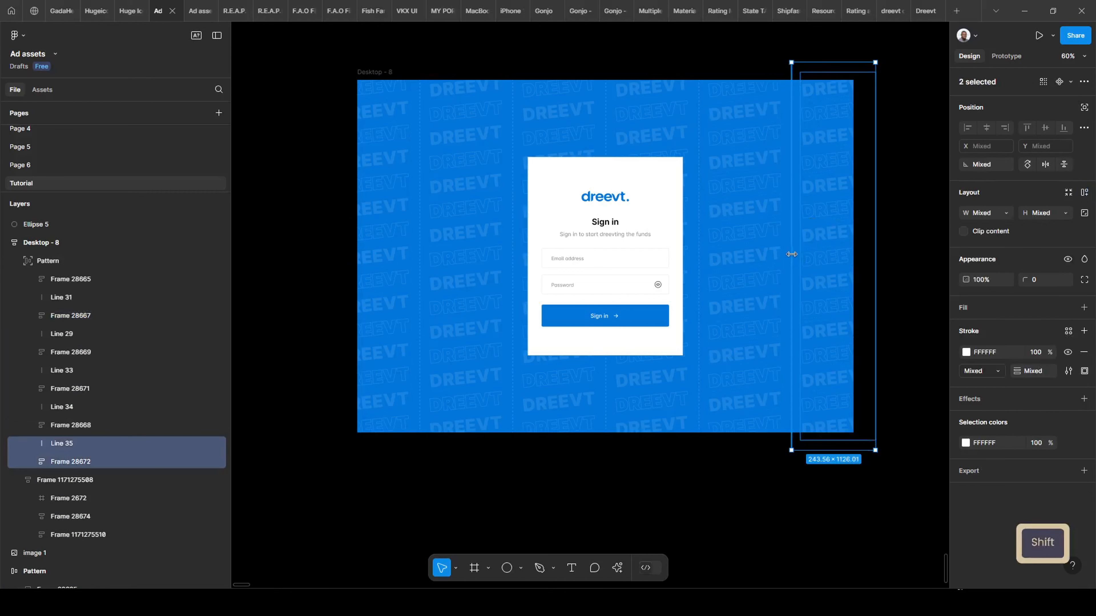
pyautogui.hotkey('ctrl', 'd')
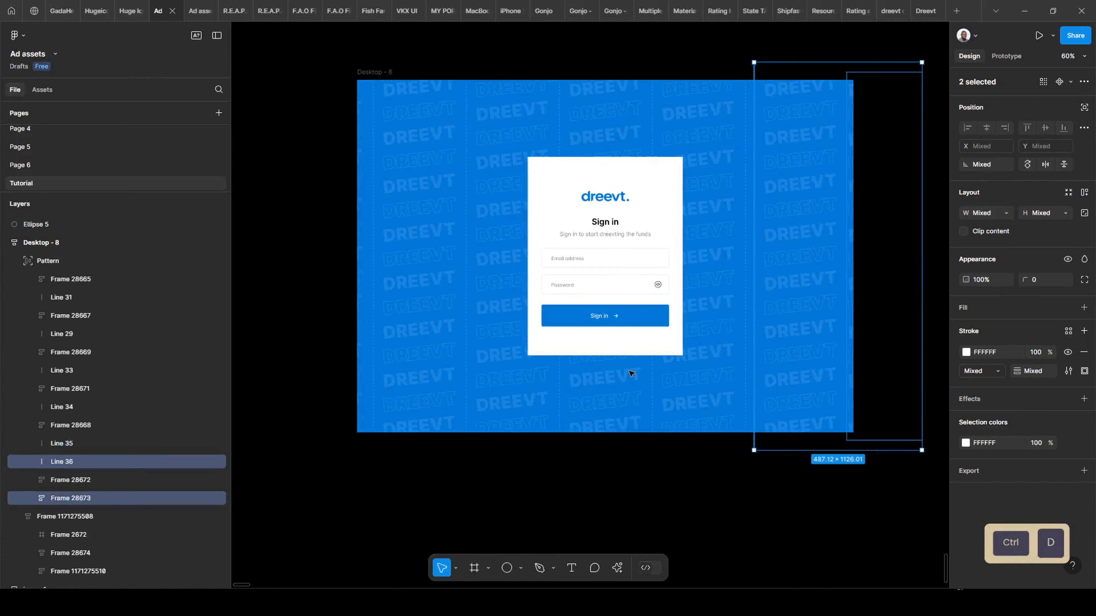
pyautogui.hotkey('ctrl', 'd')
pyautogui.hotkey('ctrl', 'd')
pyautogui.scroll(-3, 419, 355)
# Set the Pattern layer inside Desktop - 8 to Hug contents width, keeping it centred.
pyautogui.click(438, 430)
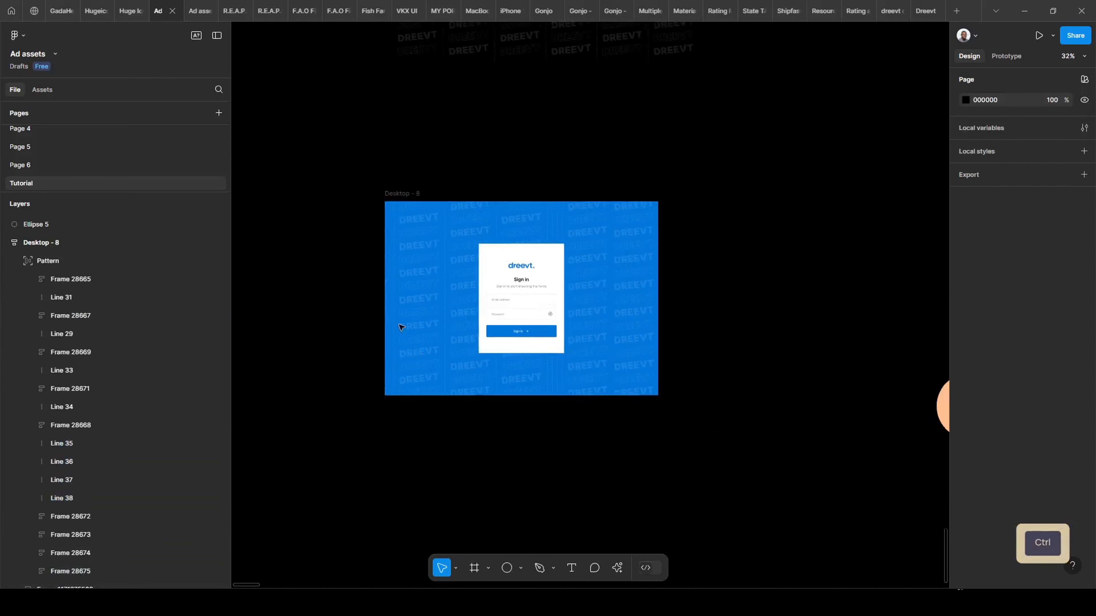
pyautogui.scroll(3, 403, 324)
pyautogui.click(390, 117)
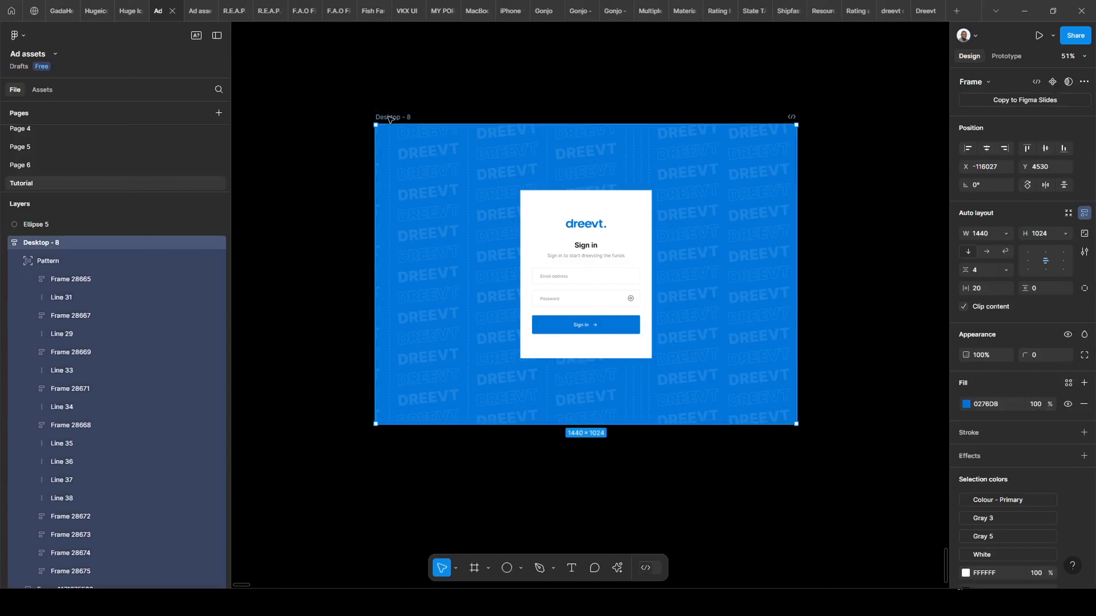
pyautogui.press('Return')
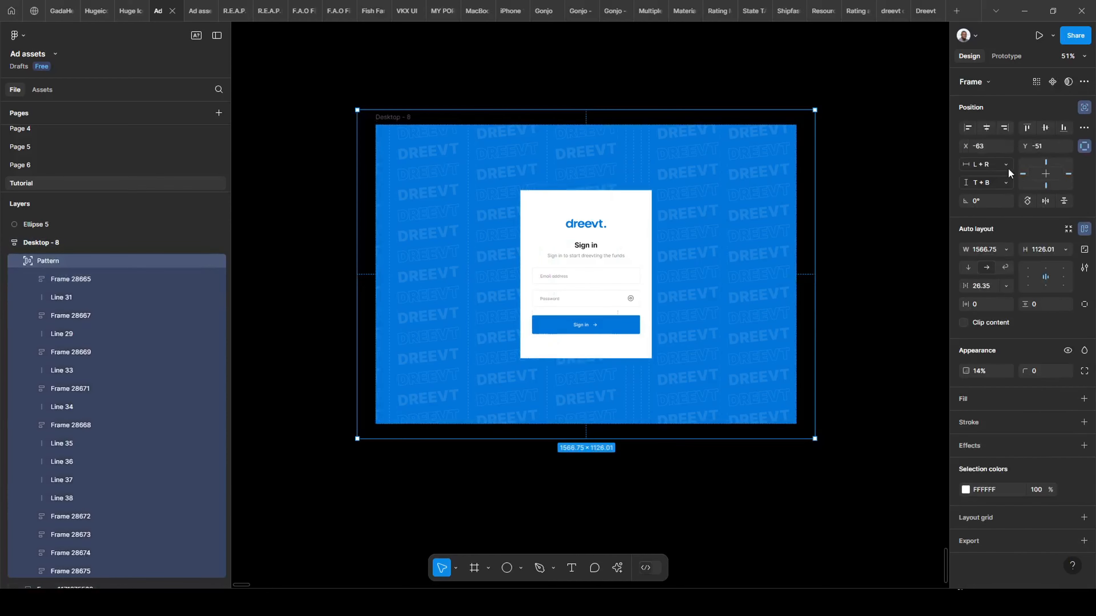
pyautogui.click(1007, 249)
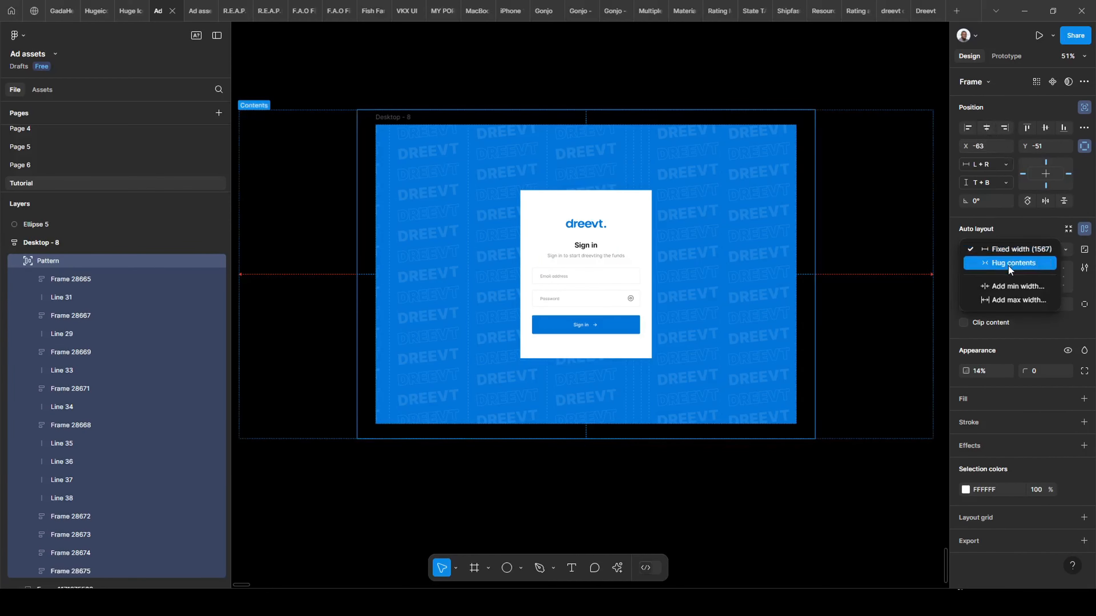
pyautogui.click(1009, 264)
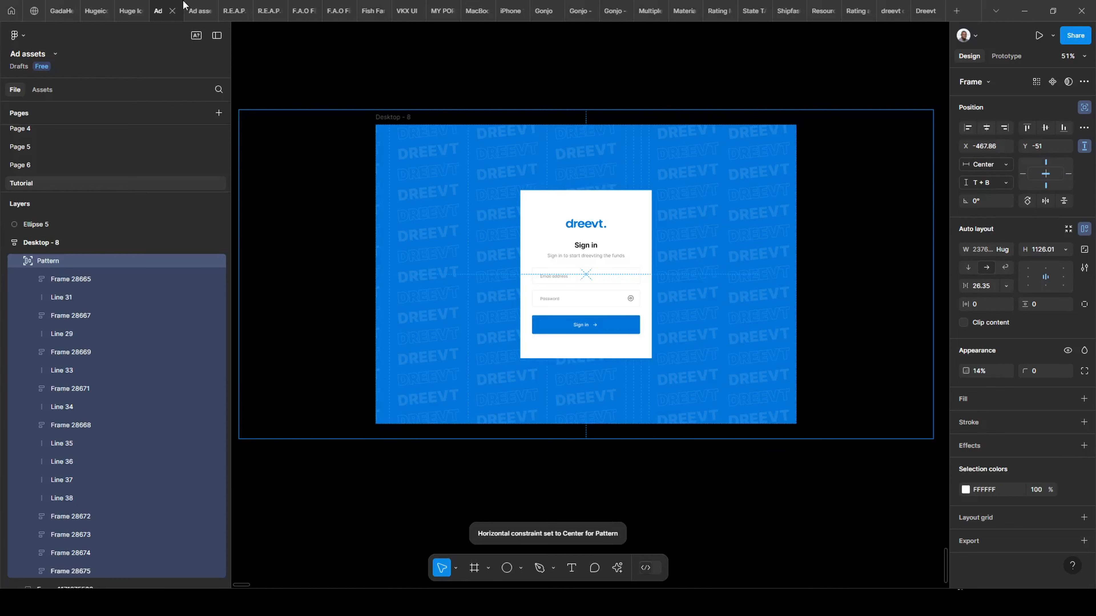
# Preview the sign-in screen in the prototype tab, then return to the design file.
pyautogui.click(194, 10)
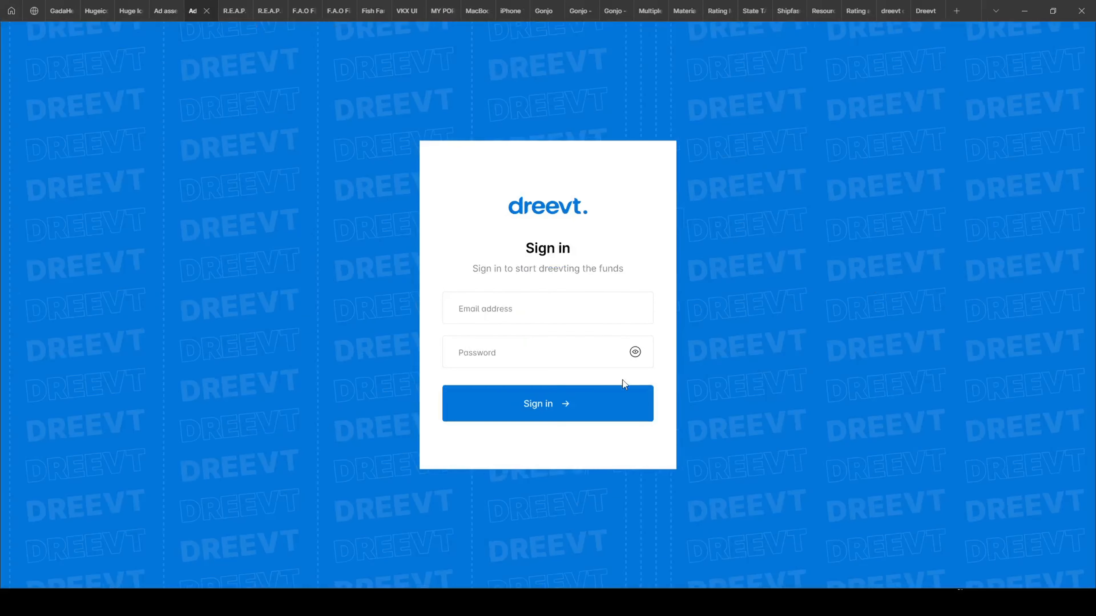
pyautogui.click(152, 11)
pyautogui.scroll(5, 638, 207)
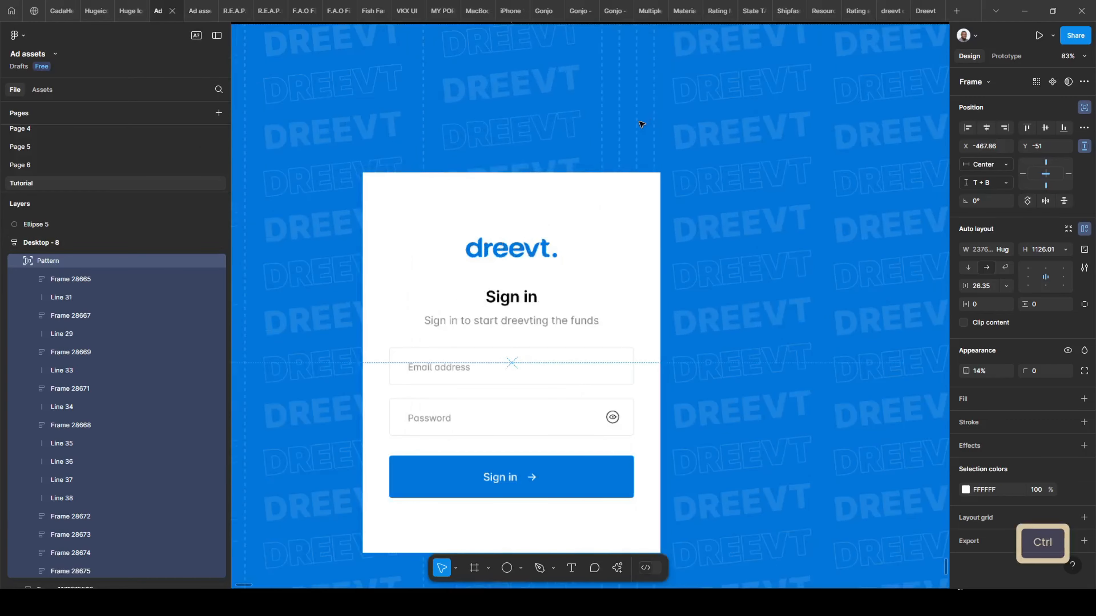
# Select divider Lines 36–38 and shift them in the layer order.
pyautogui.keyDown('ctrl'); pyautogui.click(637, 125); pyautogui.keyUp('ctrl')
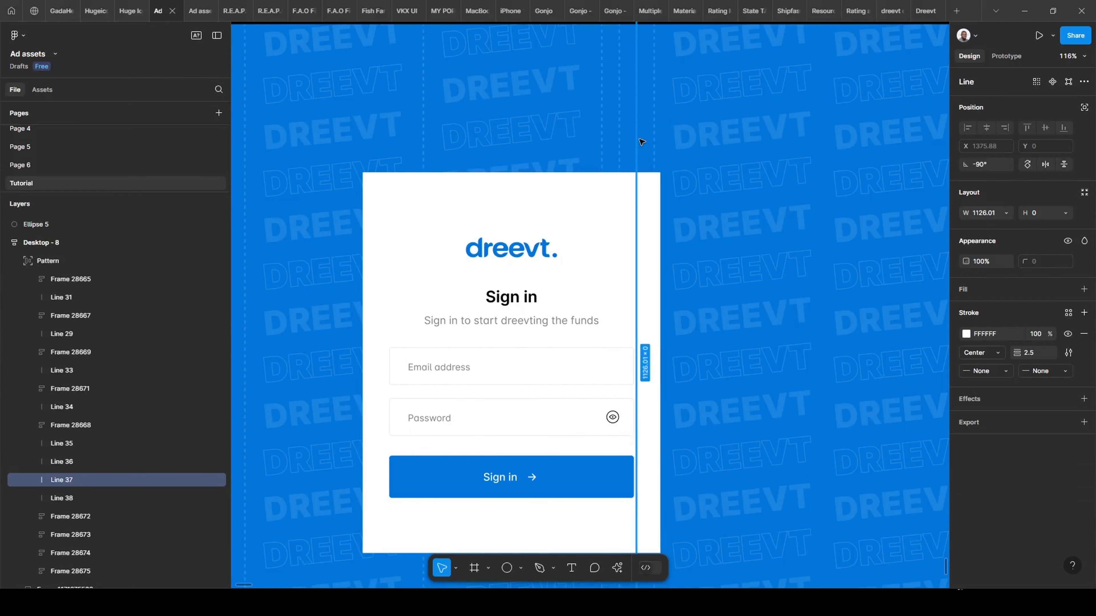
pyautogui.keyDown('shift'); pyautogui.click(654, 139); pyautogui.keyUp('shift')
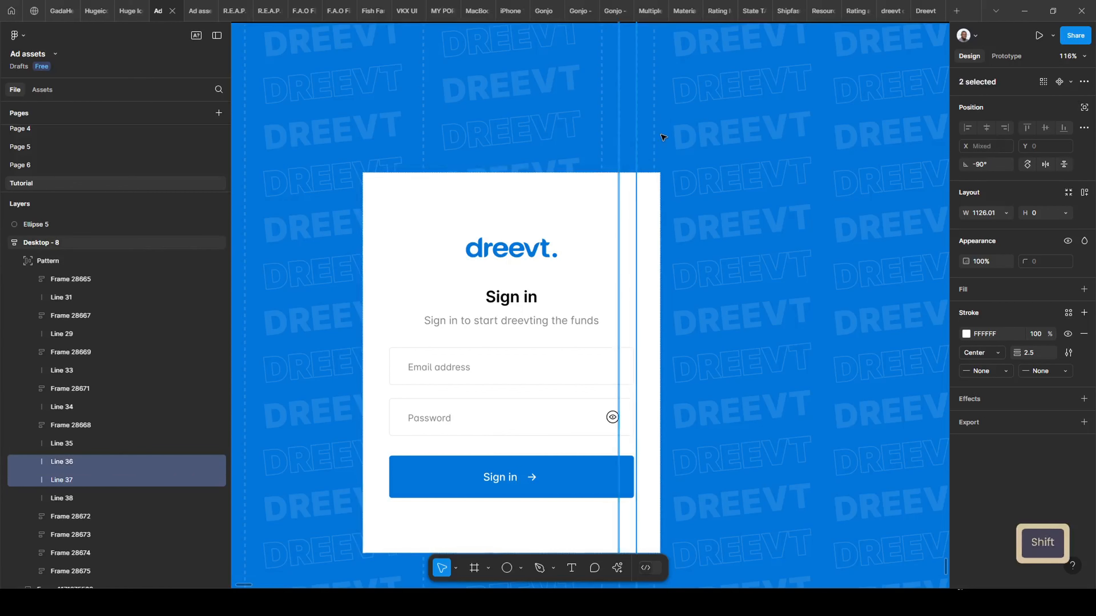
pyautogui.keyDown('shift'); pyautogui.click(656, 138); pyautogui.keyUp('shift')
pyautogui.hotkey('ctrl', '[')
pyautogui.hotkey('ctrl', '[')
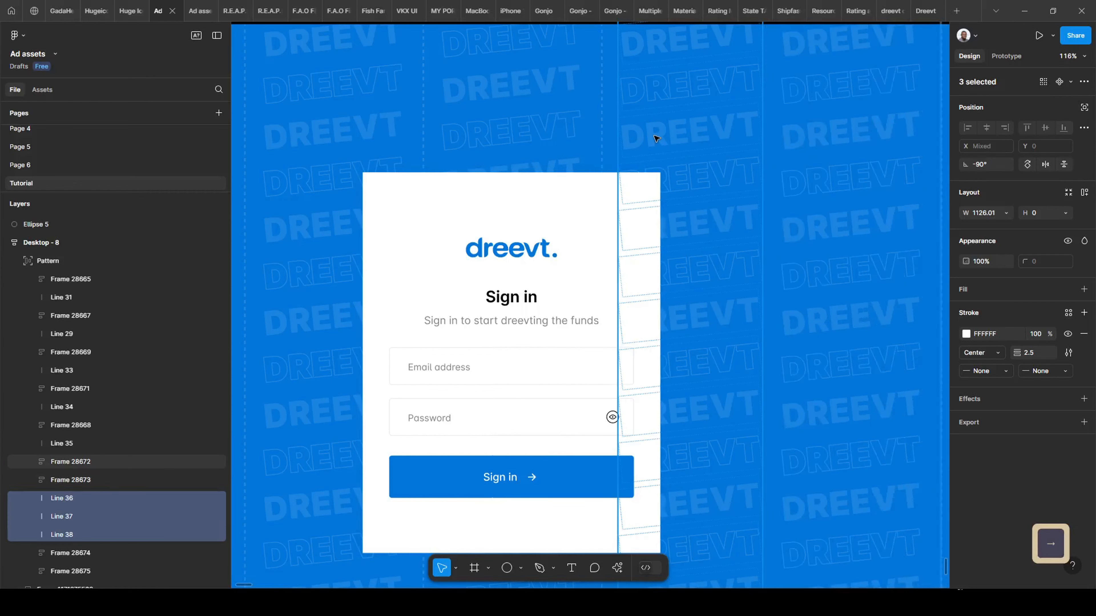
pyautogui.hotkey('ctrl', ']')
pyautogui.hscroll(5, 629, 220)
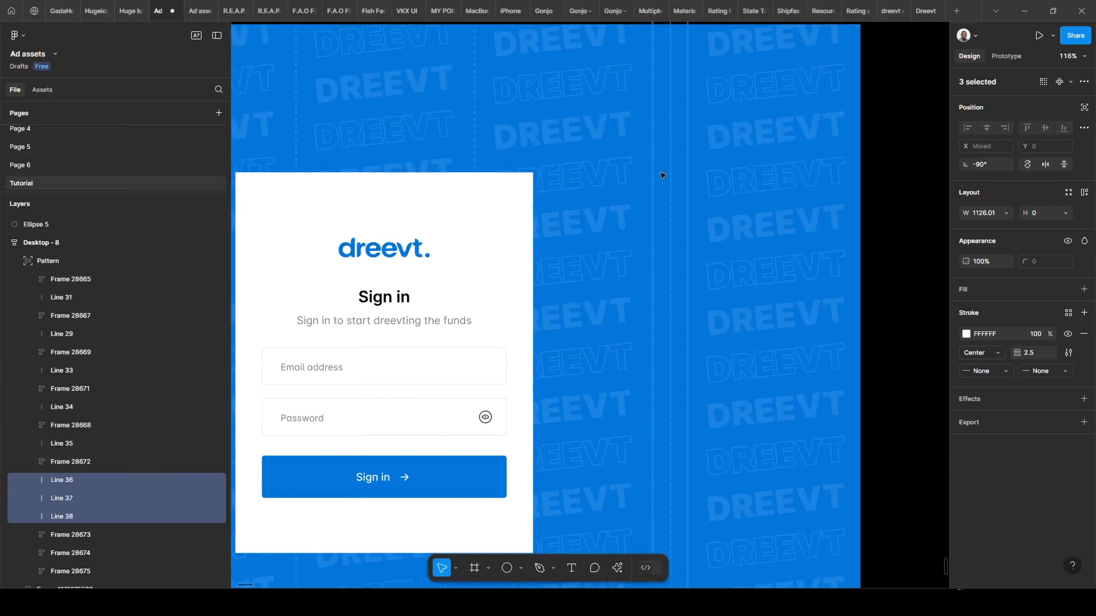
# Move Line 37 below Line 38 and Frame 28674, then preview the rearranged pattern.
pyautogui.click(628, 220)
pyautogui.keyDown('shift'); pyautogui.click(642, 213); pyautogui.keyUp('shift')
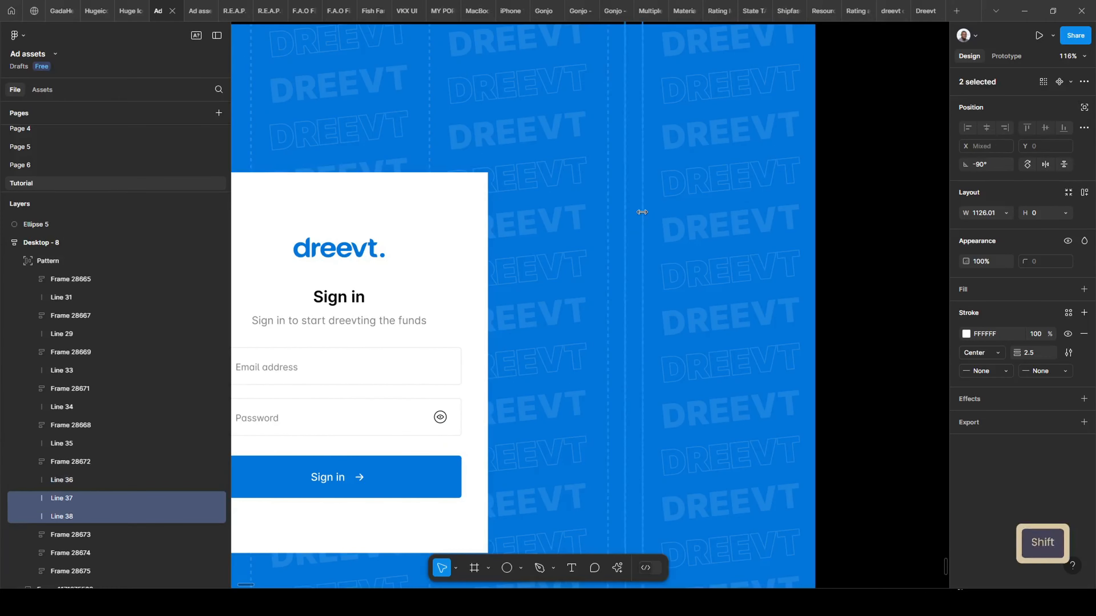
pyautogui.hotkey('ctrl', '[')
pyautogui.click(60, 518)
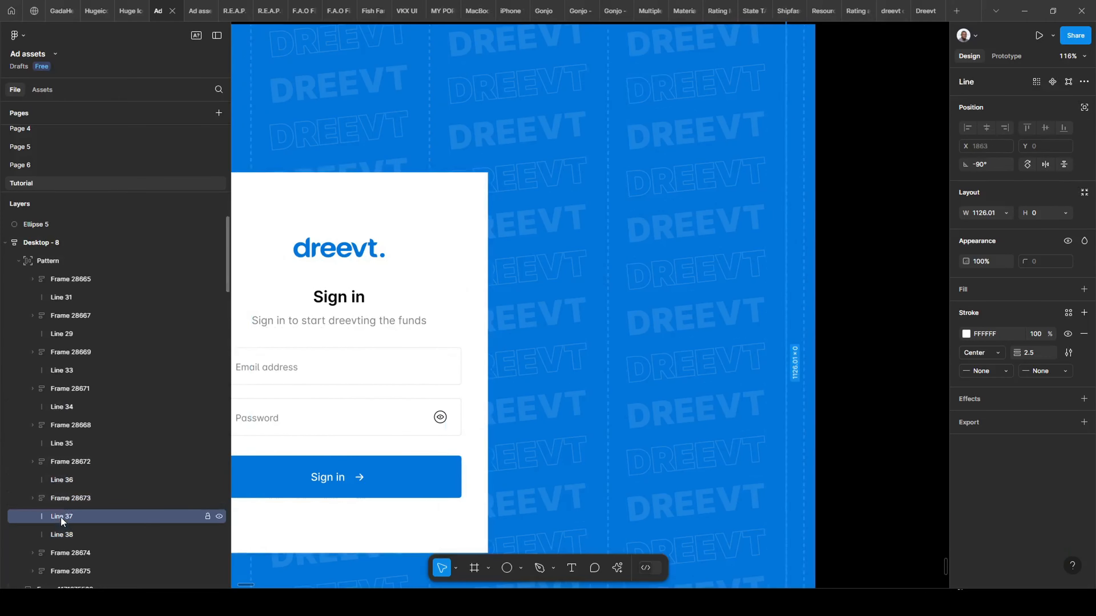
pyautogui.hotkey('ctrl', '[')
pyautogui.hotkey('ctrl', '[')
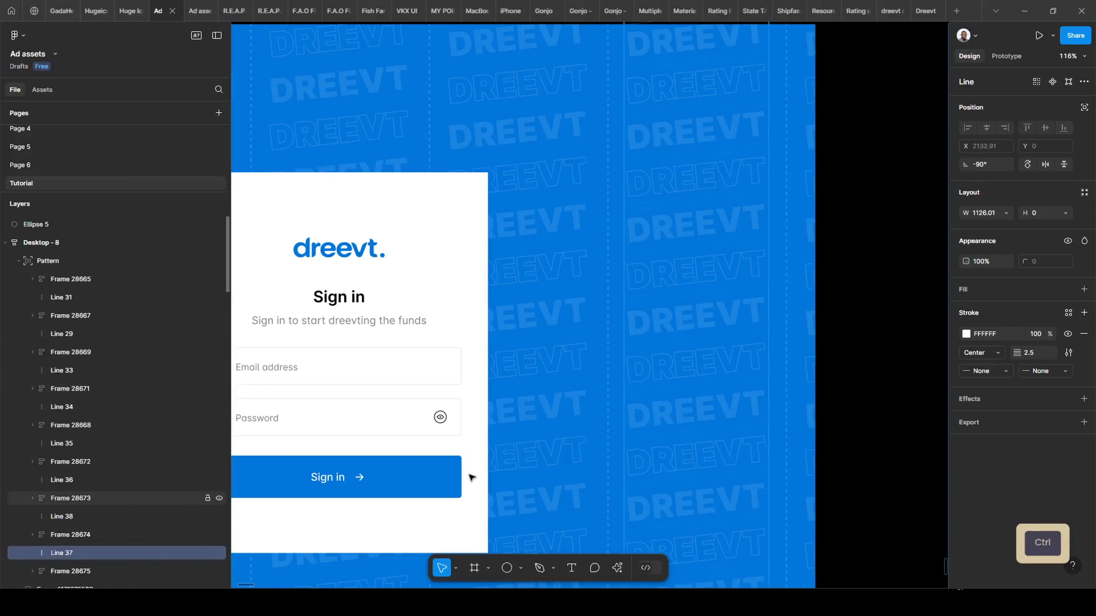
pyautogui.scroll(-3, 448, 454)
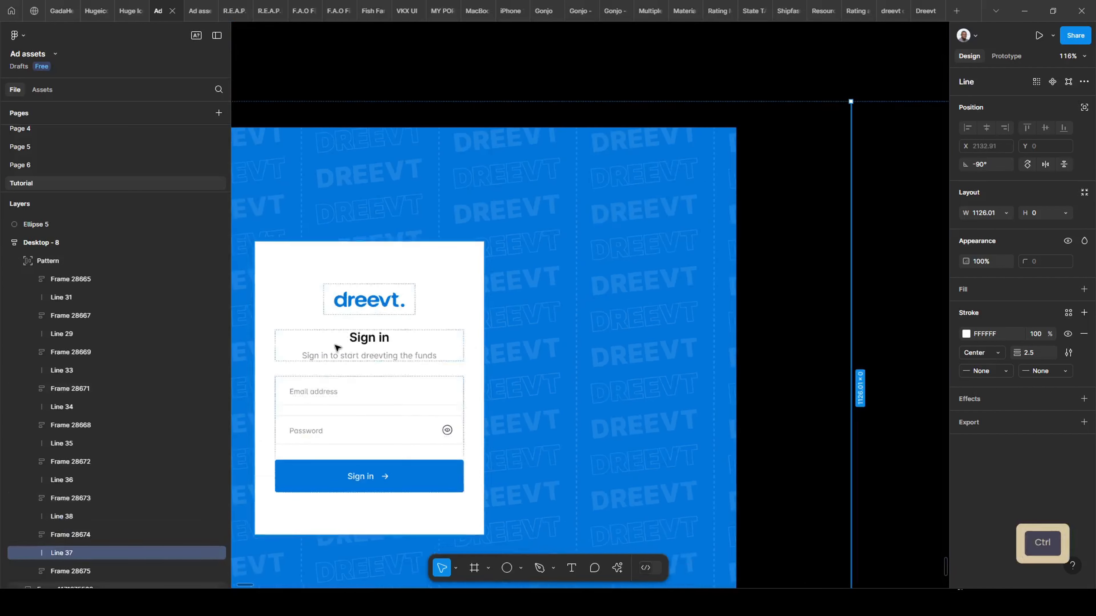
pyautogui.click(200, 11)
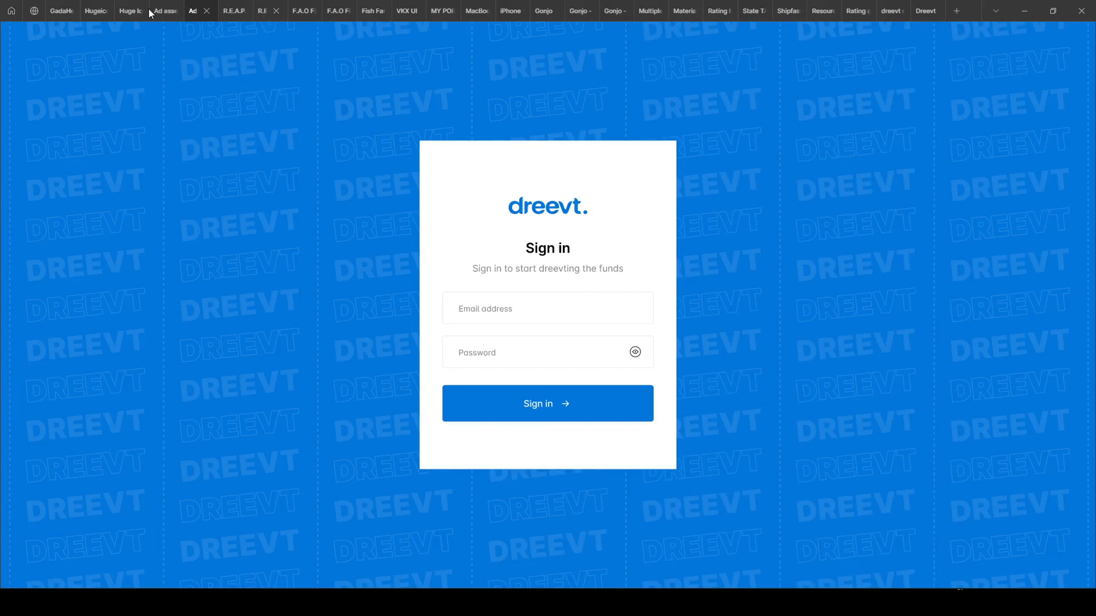
pyautogui.click(162, 10)
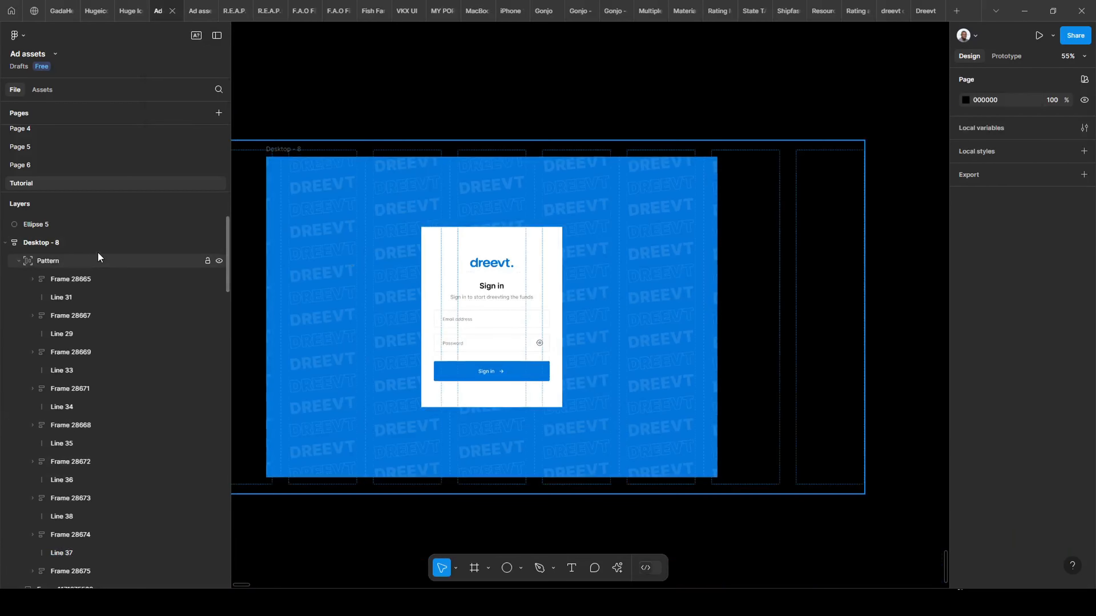
# Raise the white sign-in card's corner radius to 16, then preview the rounded card.
pyautogui.click(206, 264)
pyautogui.scroll(3, 401, 291)
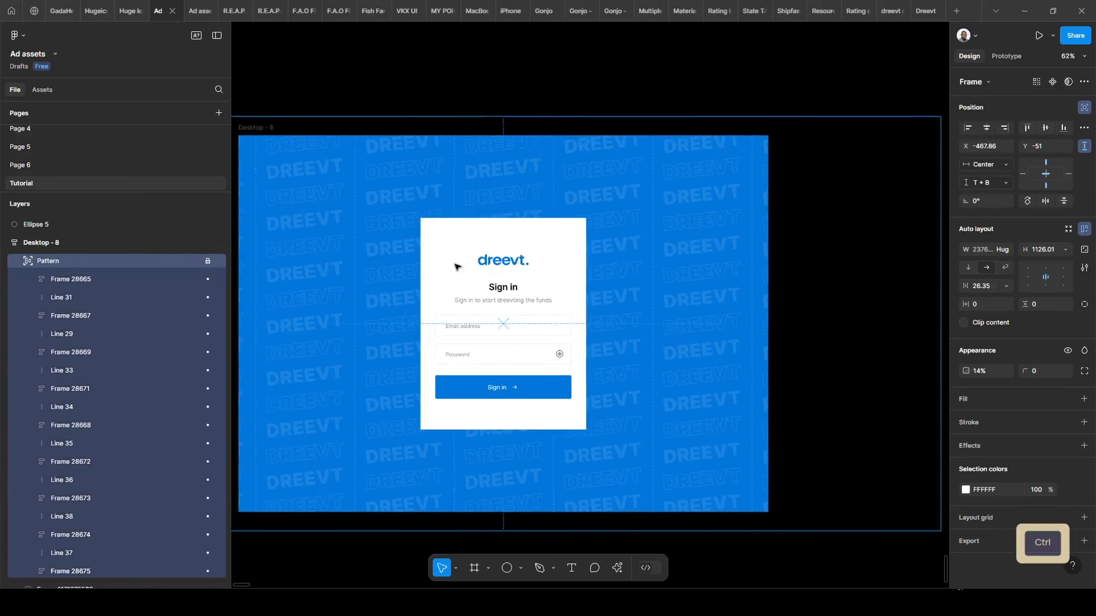
pyautogui.click(447, 232)
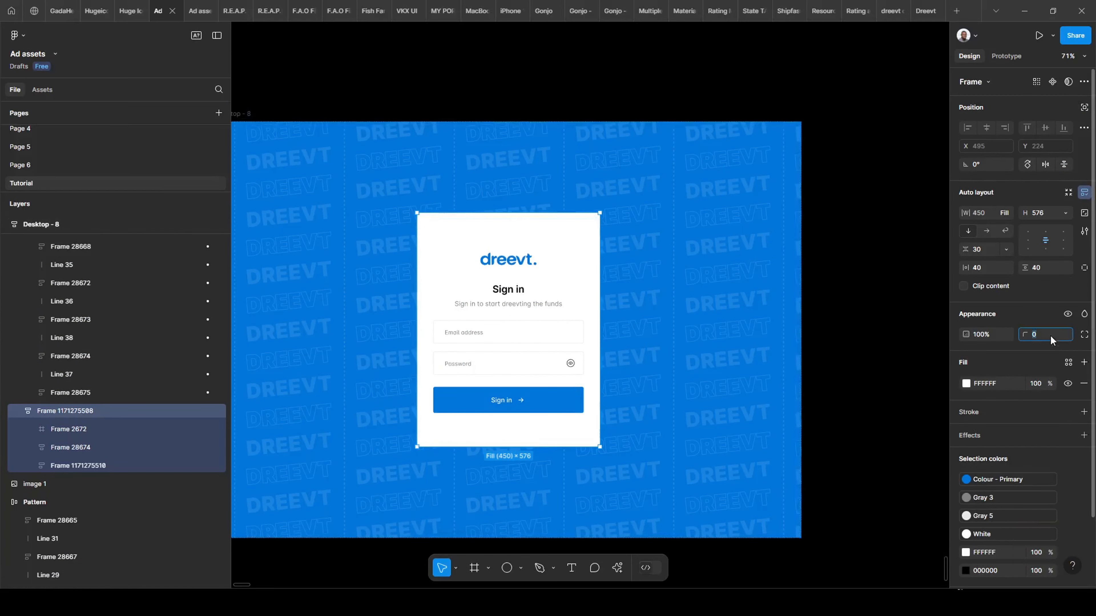
pyautogui.press('Up')
pyautogui.press('Up')
pyautogui.hotkey('shift', 'Up')
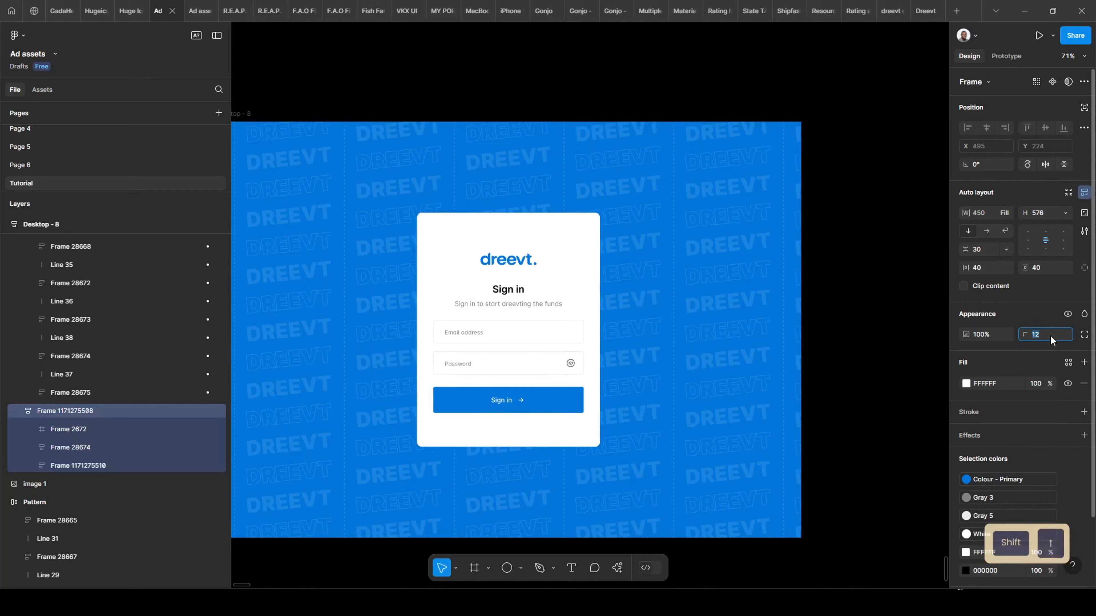
pyautogui.press('Up')
pyautogui.press('Up')
pyautogui.press('Up')
pyautogui.press('Up')
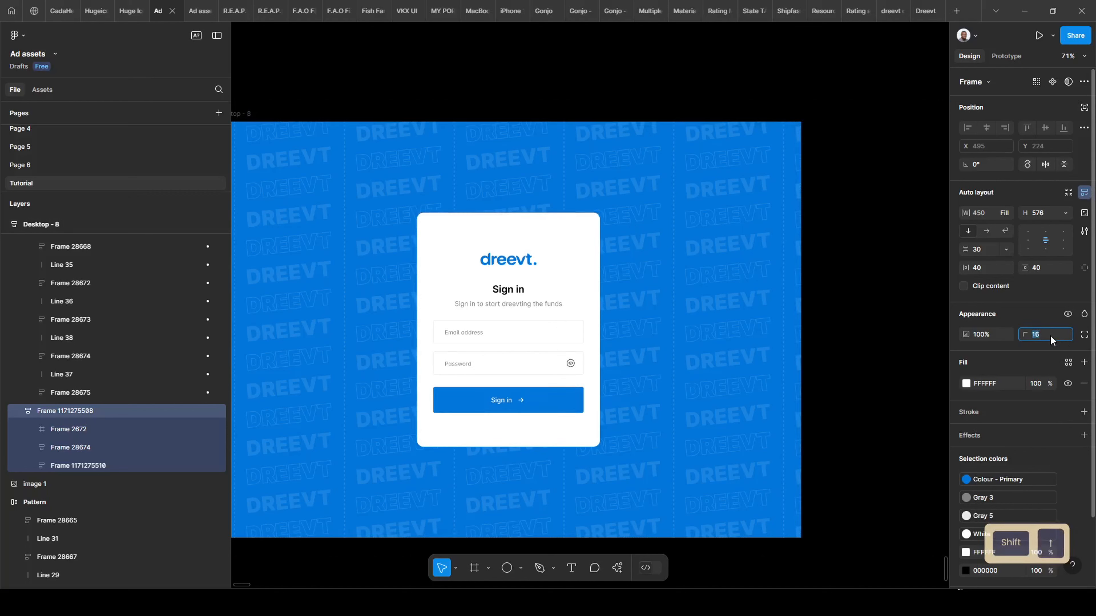
pyautogui.click(192, 15)
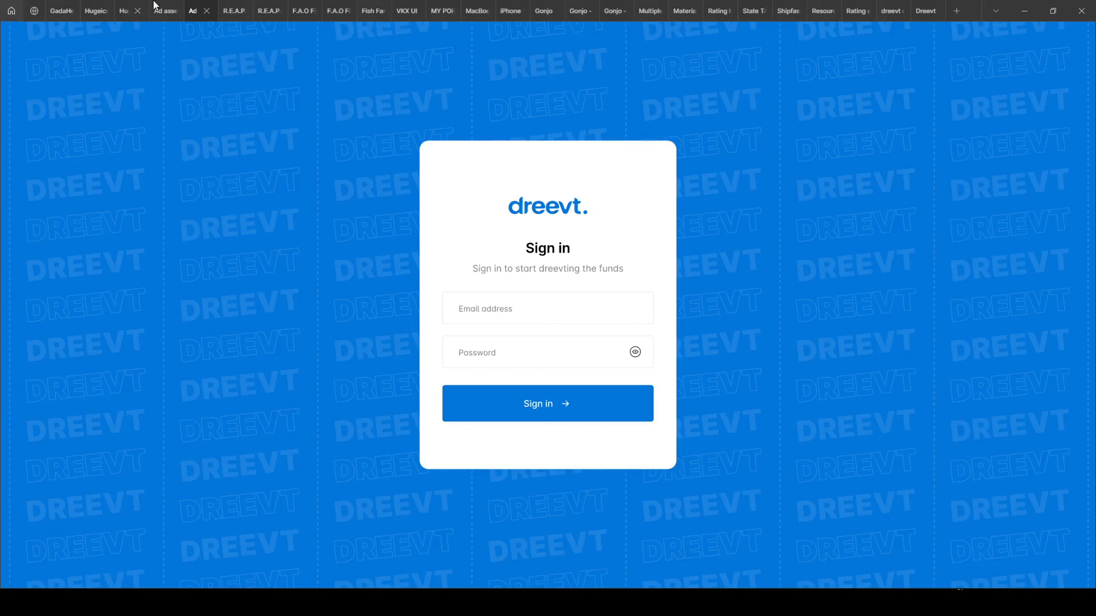
pyautogui.click(163, 10)
pyautogui.scroll(-2, 628, 163)
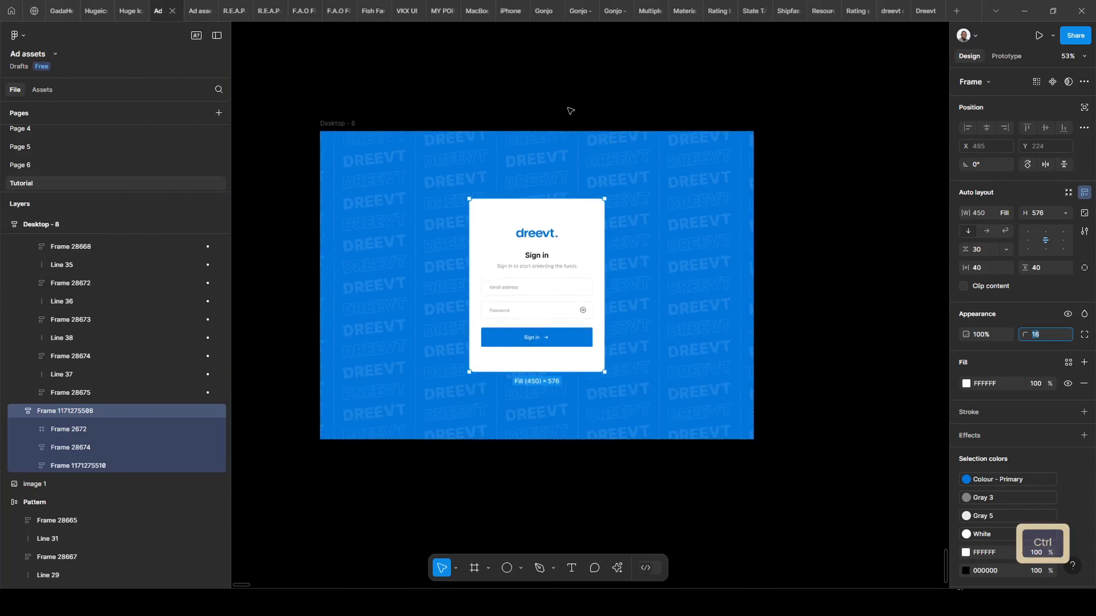
pyautogui.click(527, 484)
pyautogui.scroll(1, 496, 371)
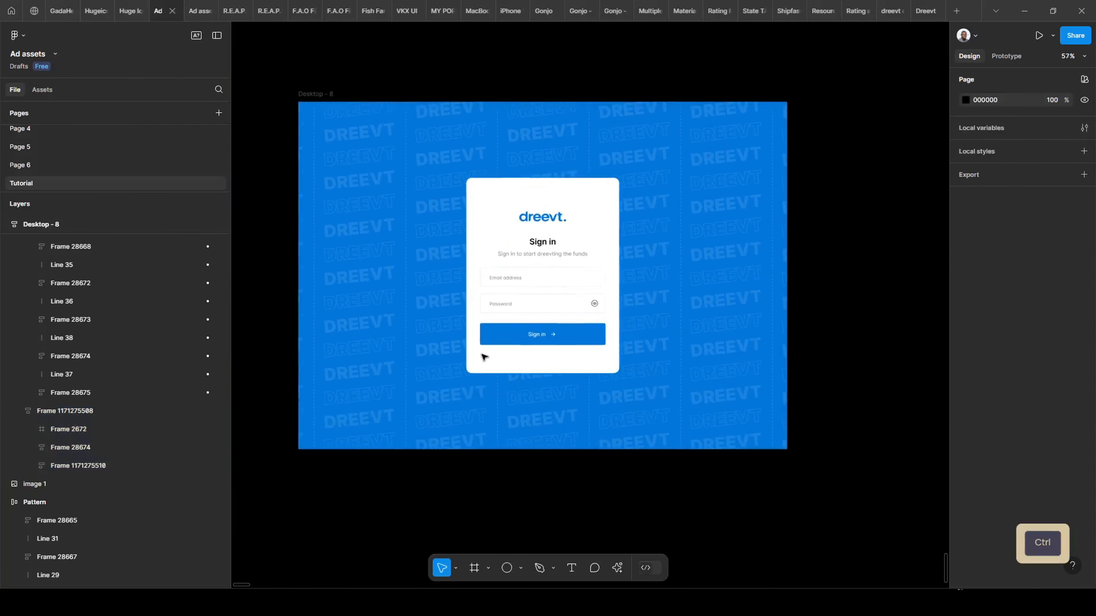
pyautogui.click(599, 256)
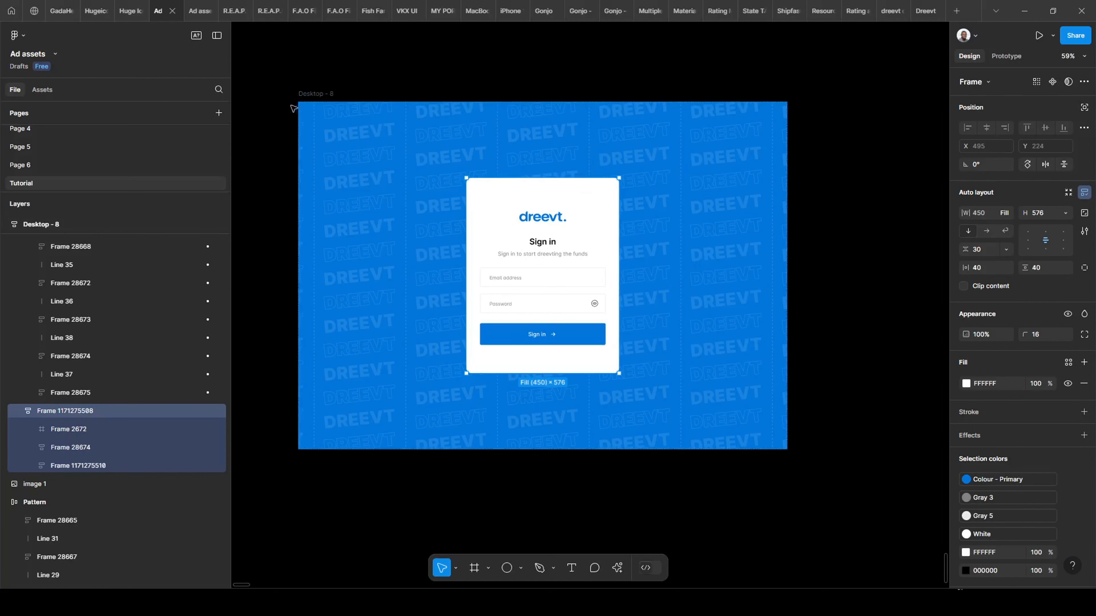
pyautogui.click(301, 94)
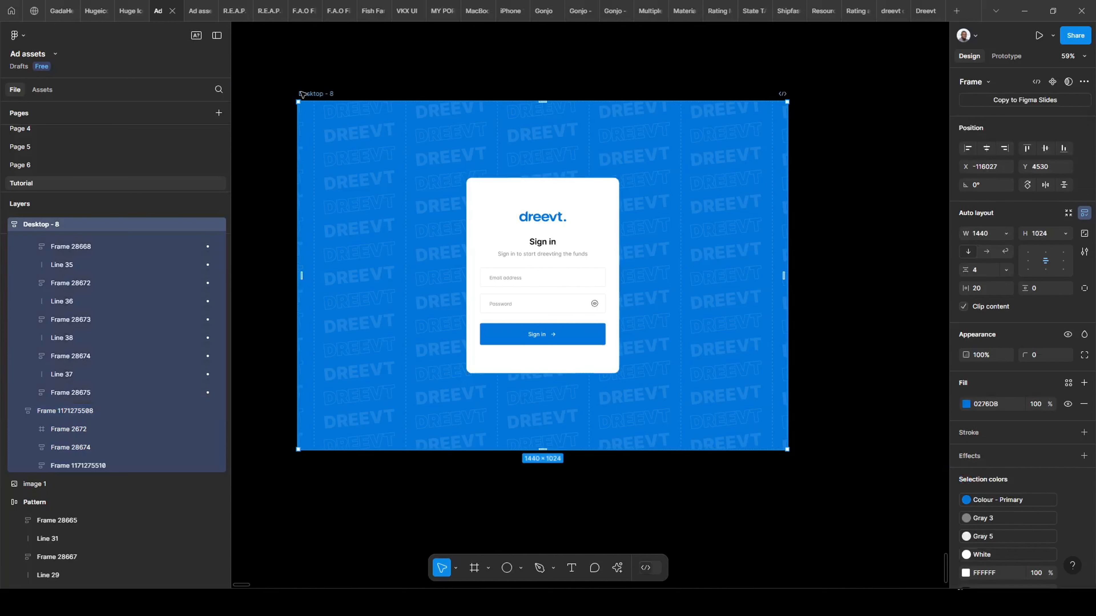